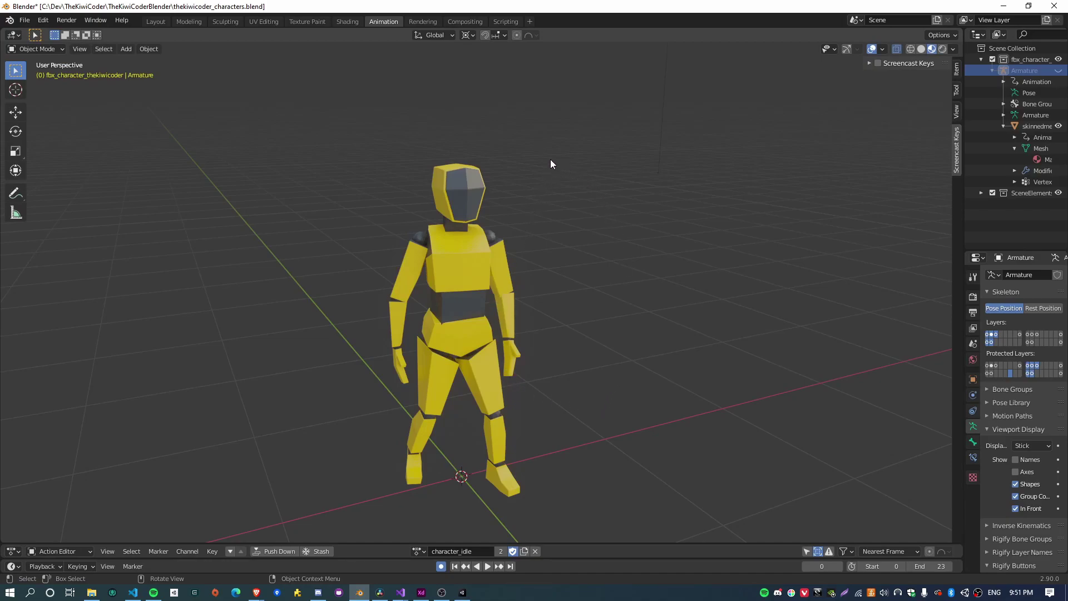
# Step: Browse the armature's animation actions and pick character_idle
pyautogui.click(417, 551)
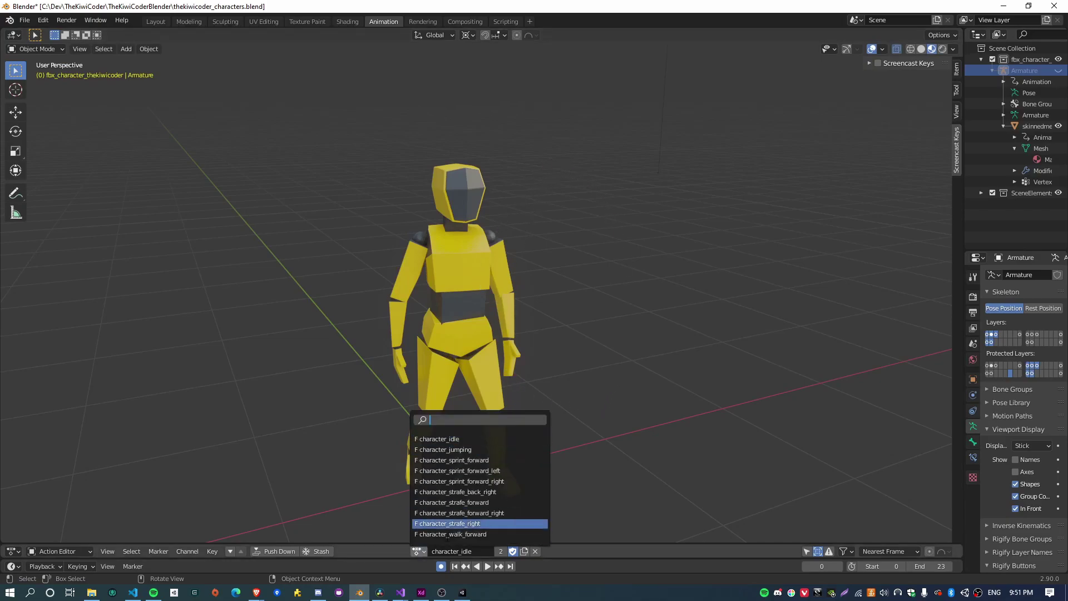
pyautogui.click(437, 439)
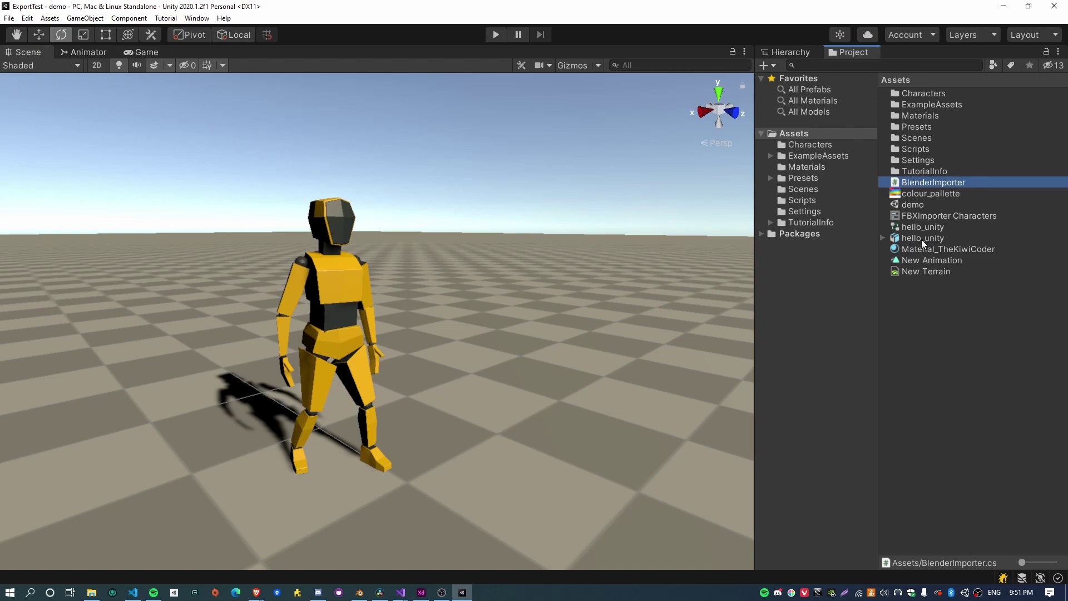
# Step: Switch to Unity and review the Preset Manager entries in the project settings
pyautogui.click(28, 18)
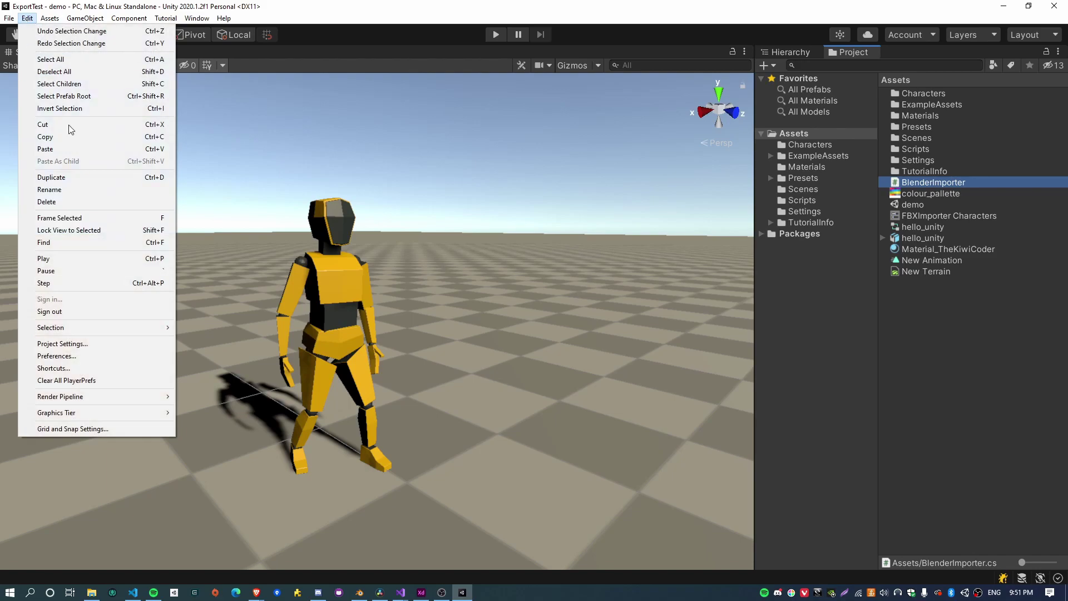
pyautogui.click(128, 343)
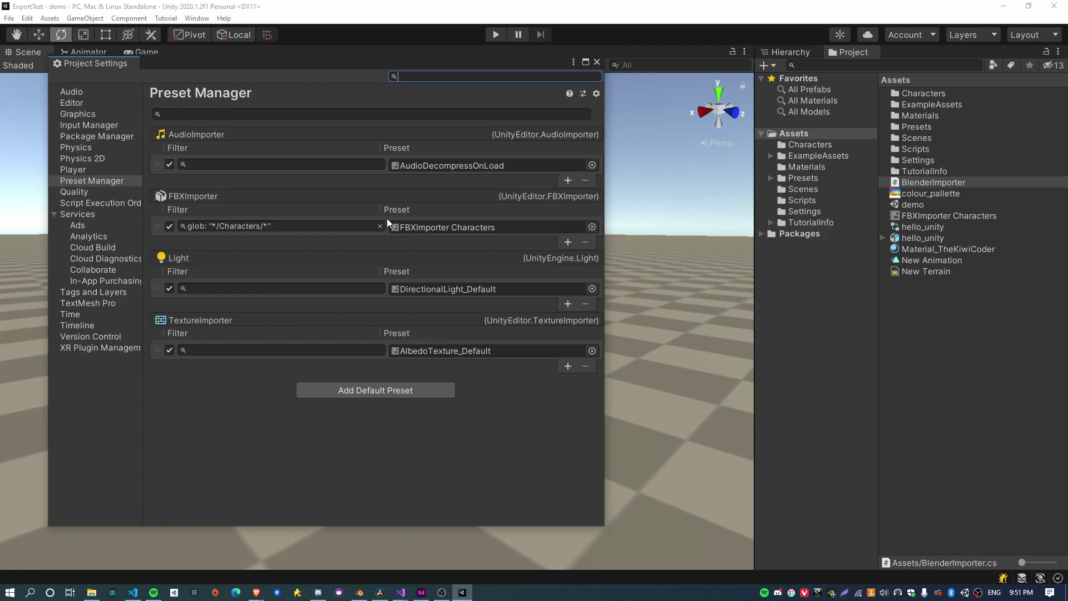
pyautogui.click(595, 63)
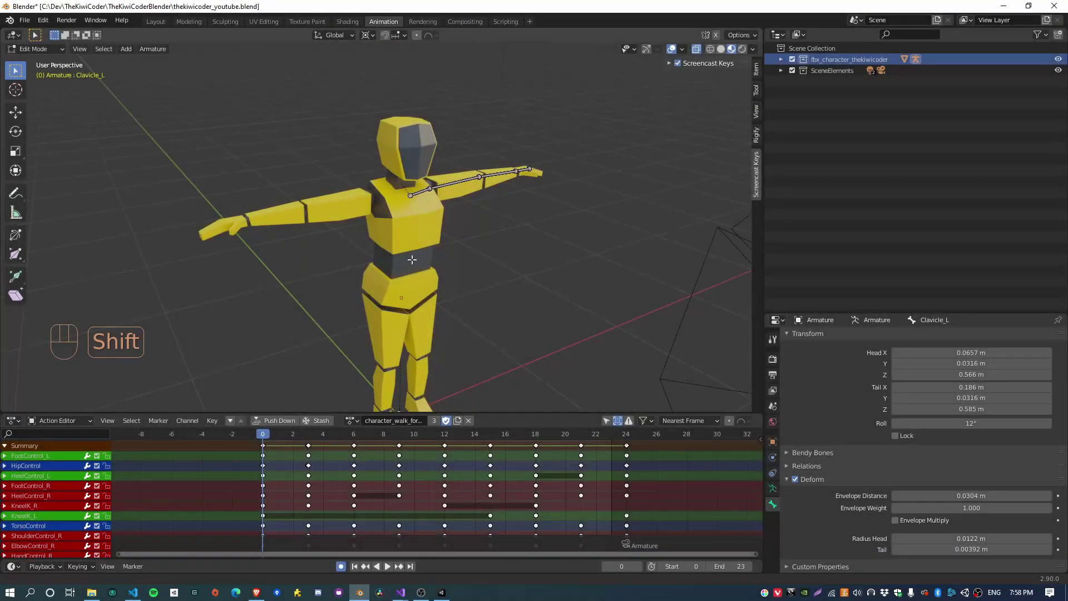
# Step: In Blender, assign the shortcut Ctrl+Shift+E to the FBX export command
pyautogui.moveTo(462, 267); pyautogui.dragTo(368, 278, button='middle')
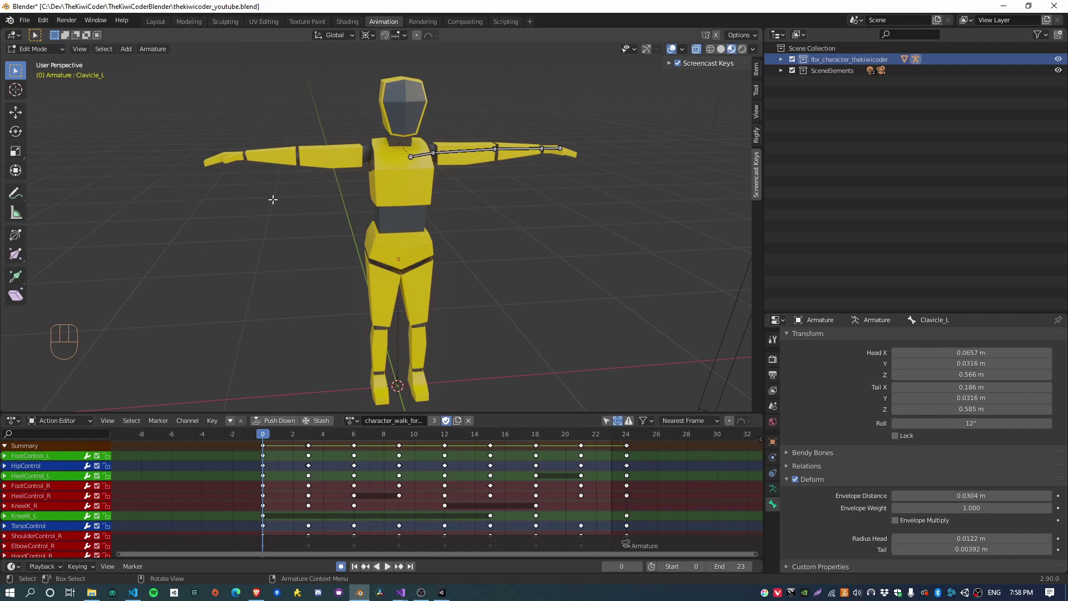
pyautogui.moveTo(477, 317)
pyautogui.mouseDown(button='middle')
pyautogui.moveTo(494, 324)
pyautogui.moveTo(485, 317)
pyautogui.mouseUp(button='middle')
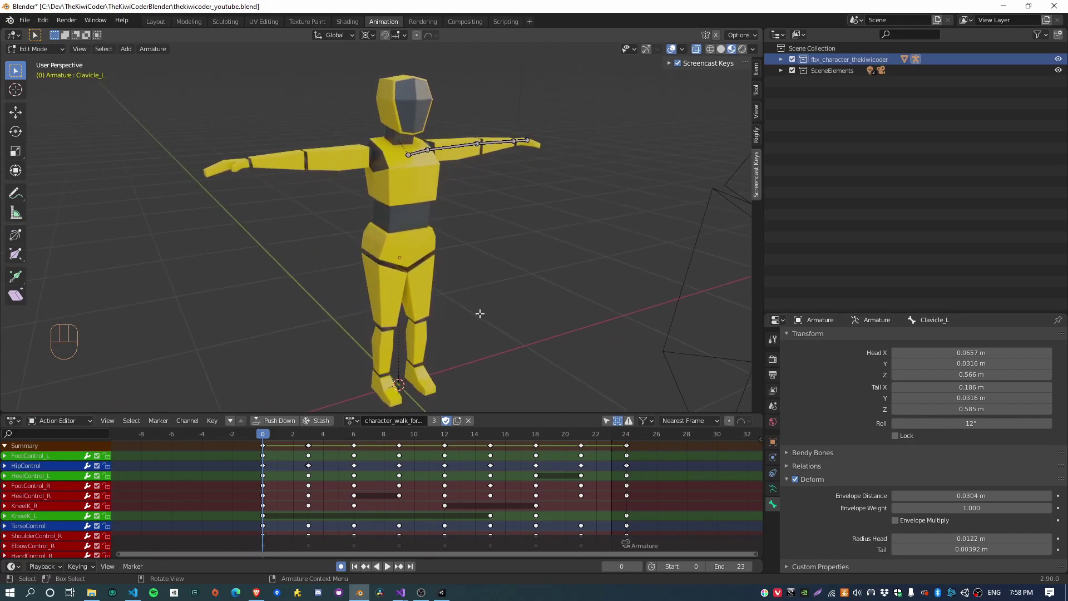
pyautogui.click(28, 24)
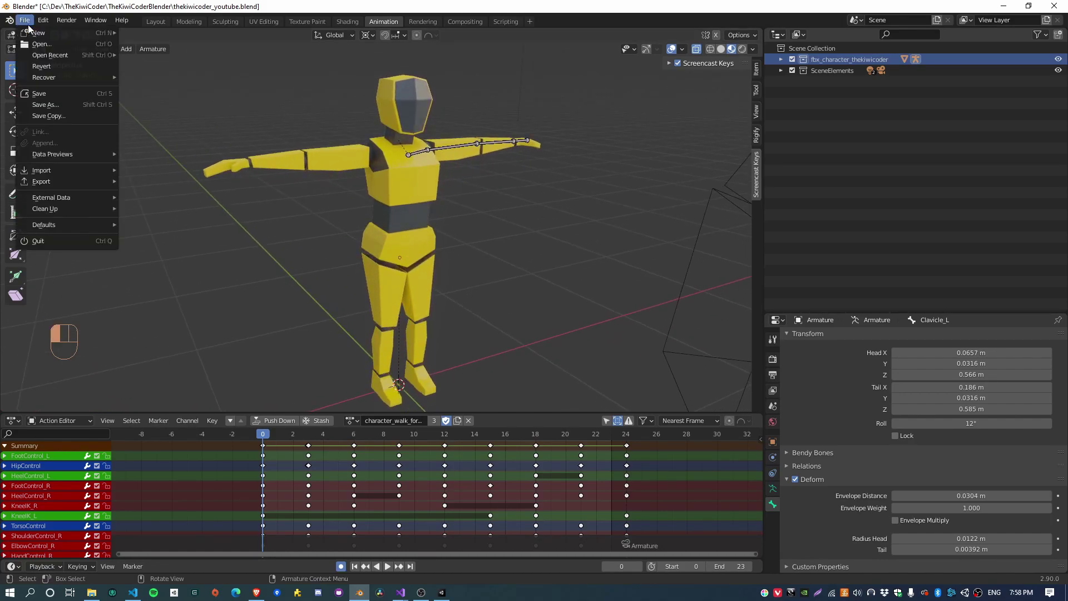
pyautogui.moveTo(62, 184)
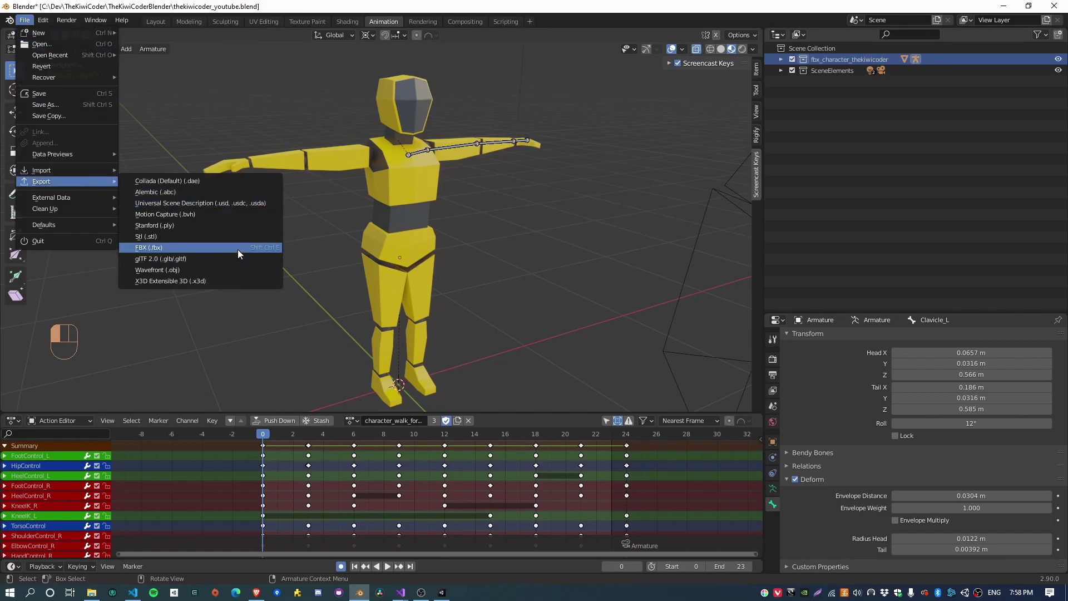
pyautogui.rightClick(252, 248)
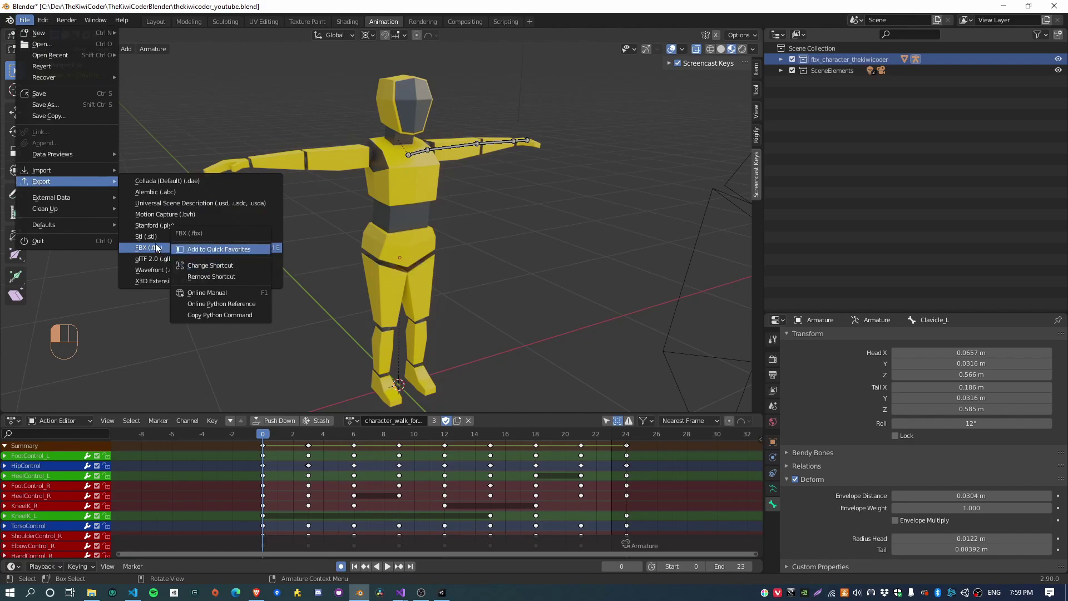
pyautogui.click(154, 244)
pyautogui.rightClick(232, 251)
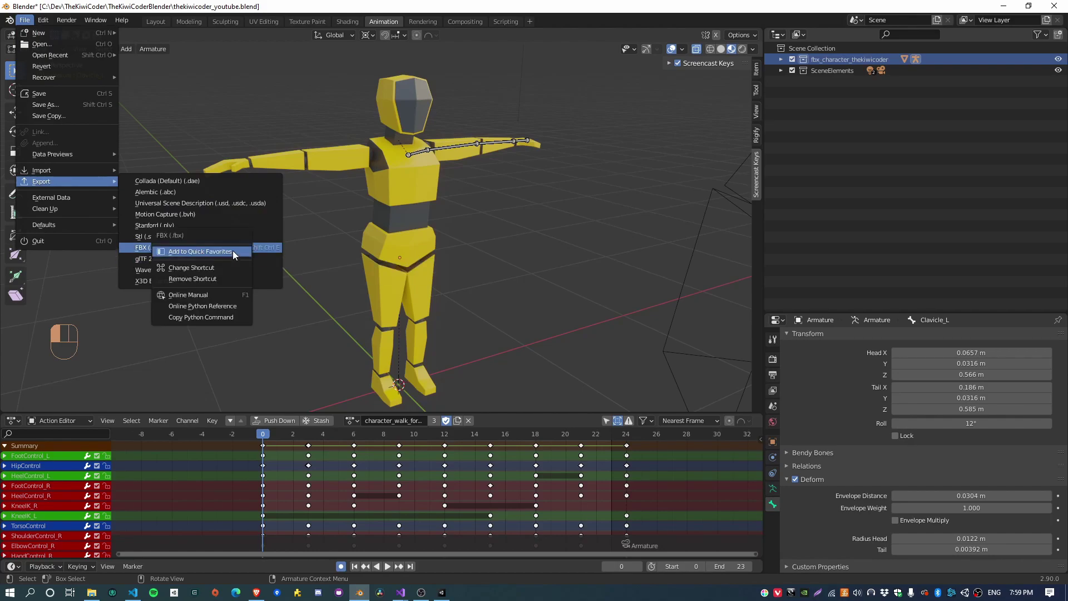
pyautogui.click(219, 265)
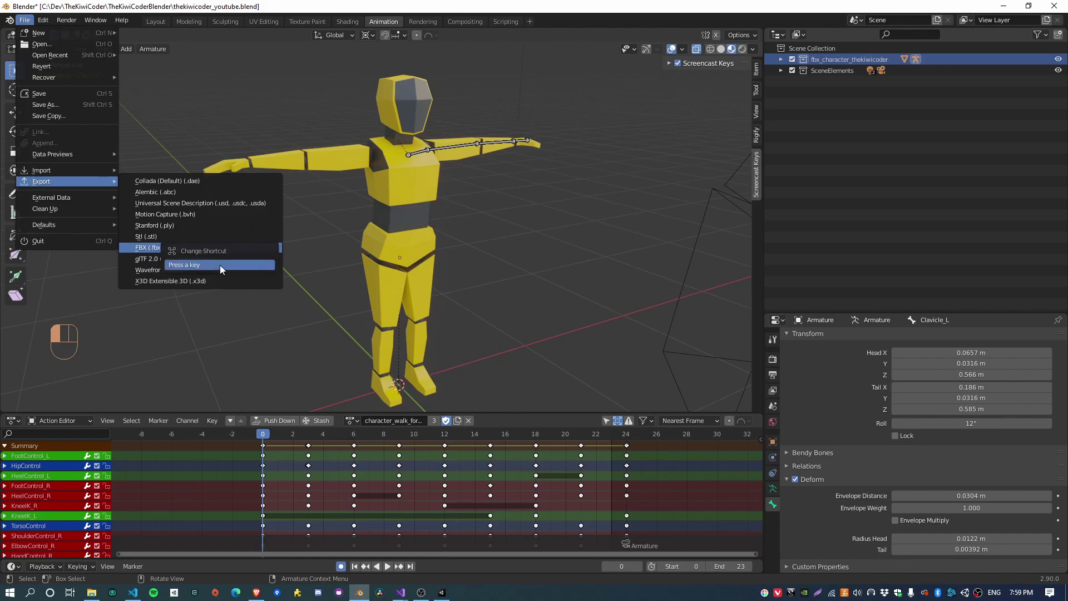
pyautogui.hotkey('ctrl', 'shift', 'e')
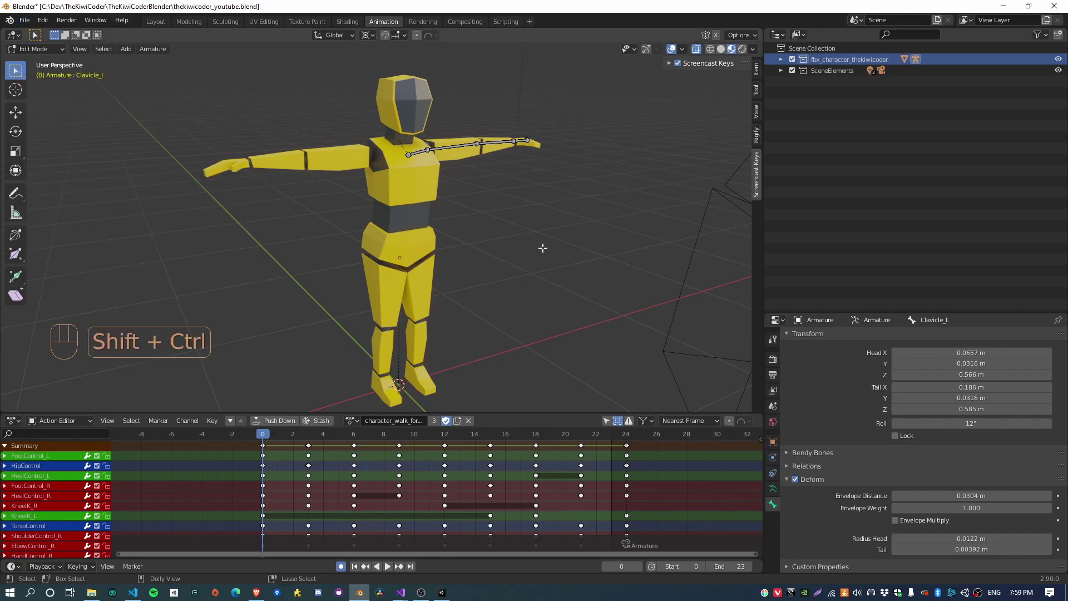
# Step: Open the FBX export dialog, enlarge it to examine the Include and Transform options, and close it without exporting
pyautogui.hotkey('ctrl', 'shift', 'e')
pyautogui.moveTo(572, 136); pyautogui.dragTo(499, 41)
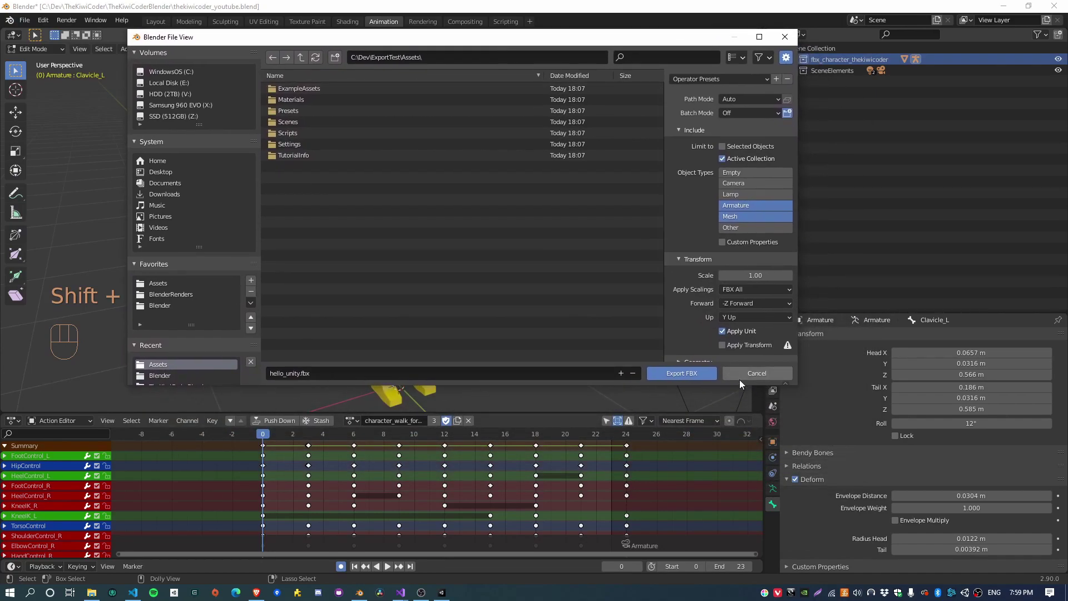
pyautogui.moveTo(797, 388); pyautogui.dragTo(763, 513)
pyautogui.moveTo(587, 39); pyautogui.dragTo(573, 47)
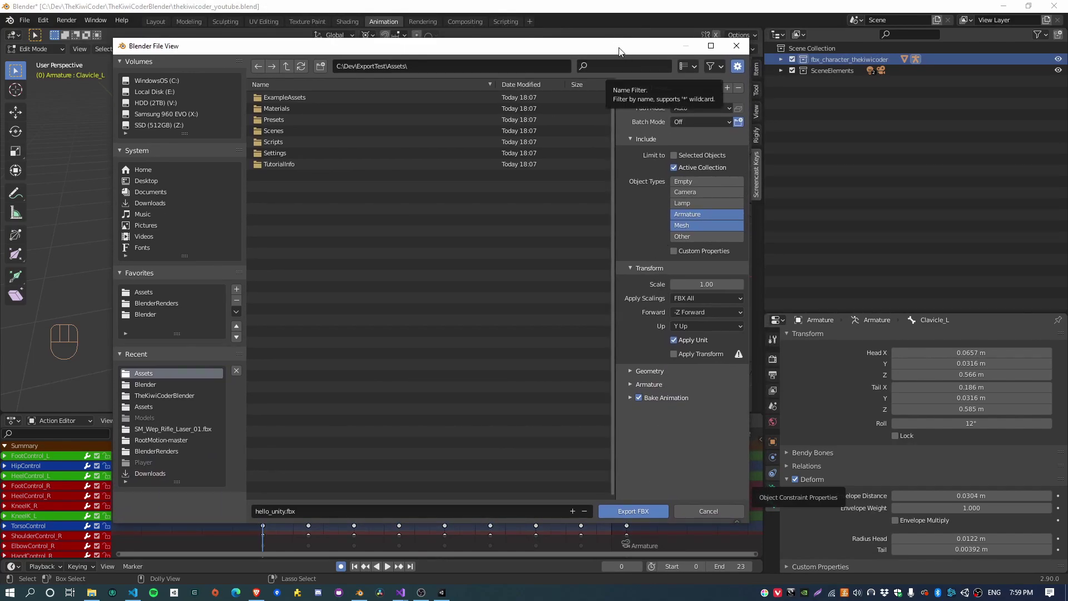
pyautogui.moveTo(614, 91); pyautogui.dragTo(541, 78)
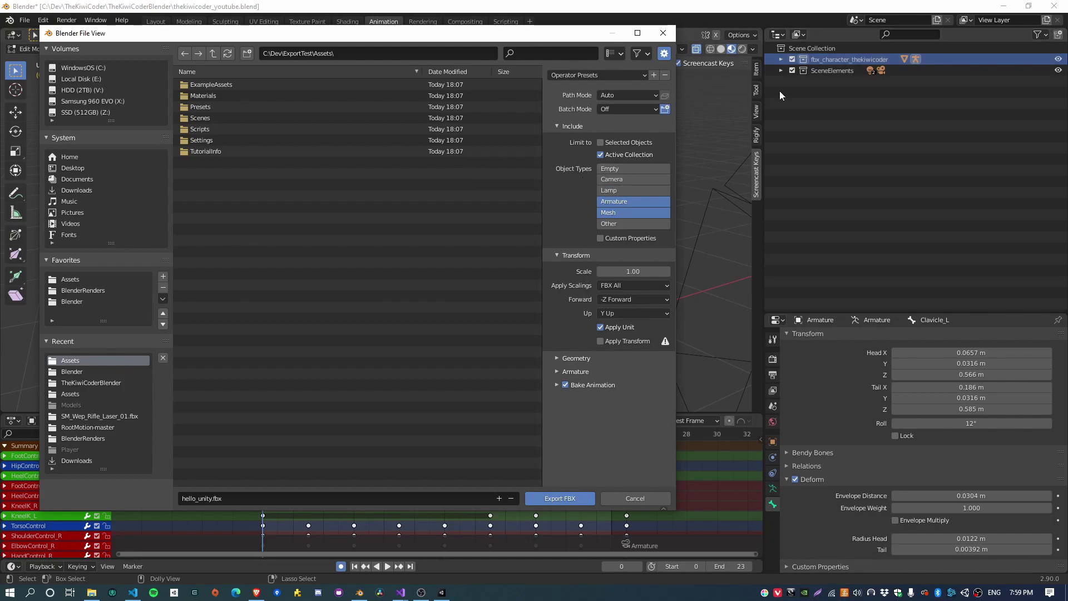
pyautogui.click(781, 59)
pyautogui.click(781, 59)
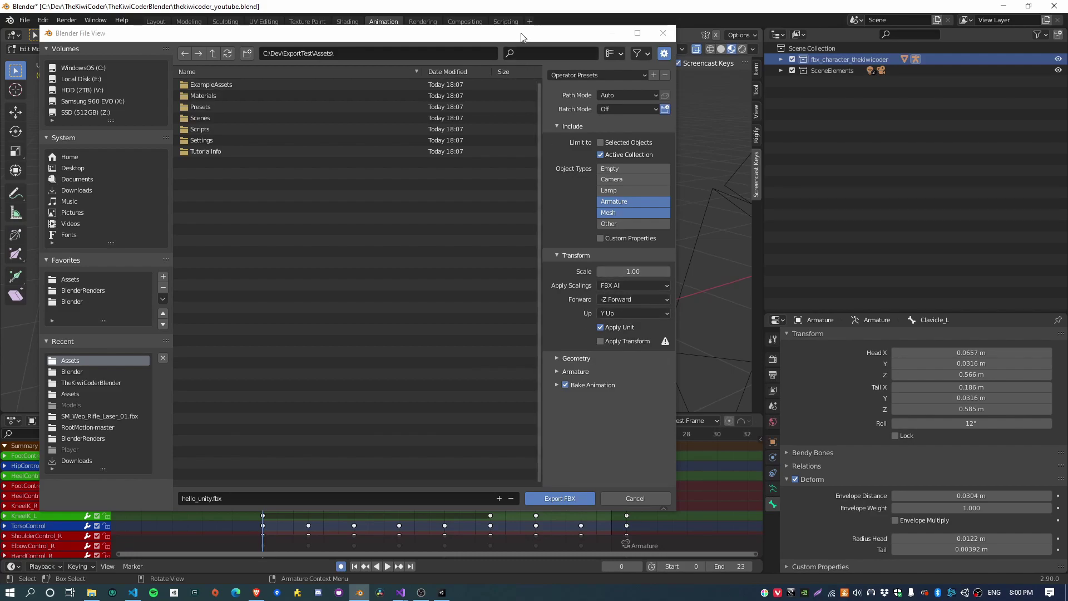
pyautogui.moveTo(508, 26); pyautogui.dragTo(532, 214)
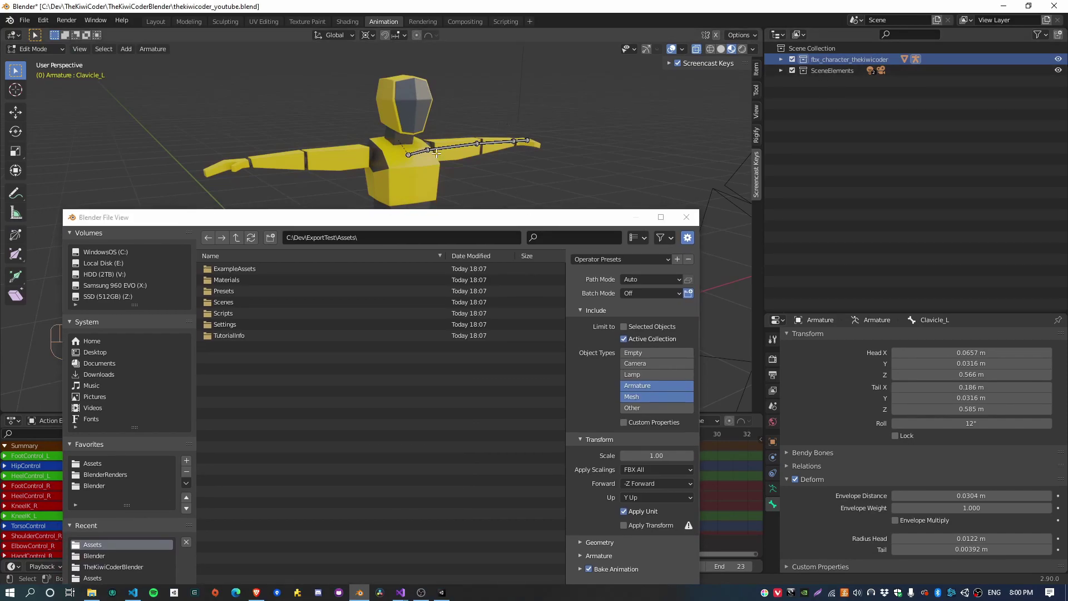
pyautogui.click(689, 217)
# Step: Switch to Object Mode, select the character's skinned mesh and set its X rotation to -90°
pyautogui.press('Tab')
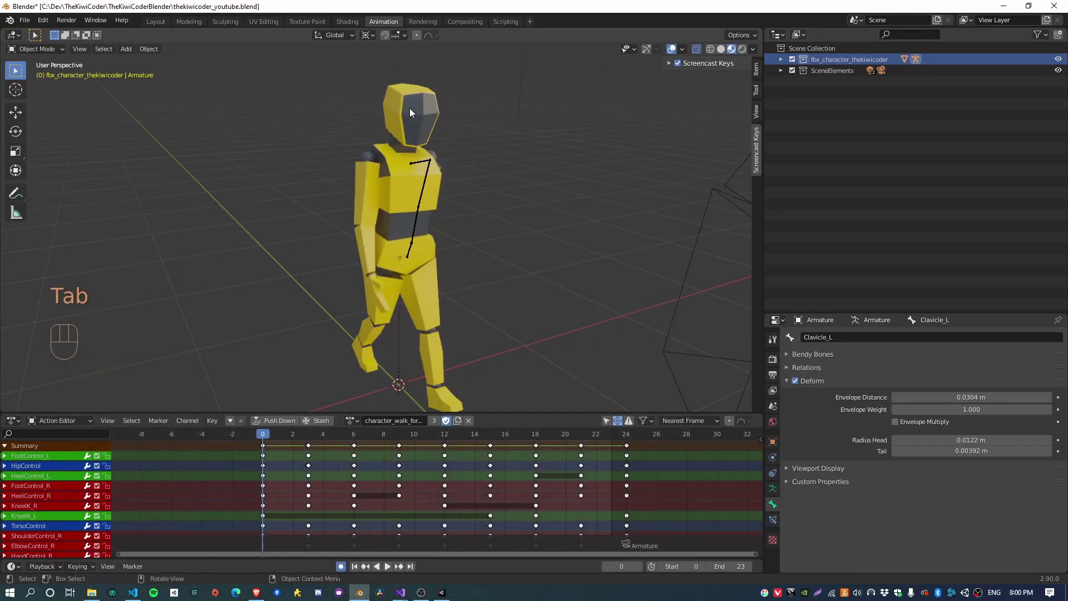
pyautogui.click(409, 108)
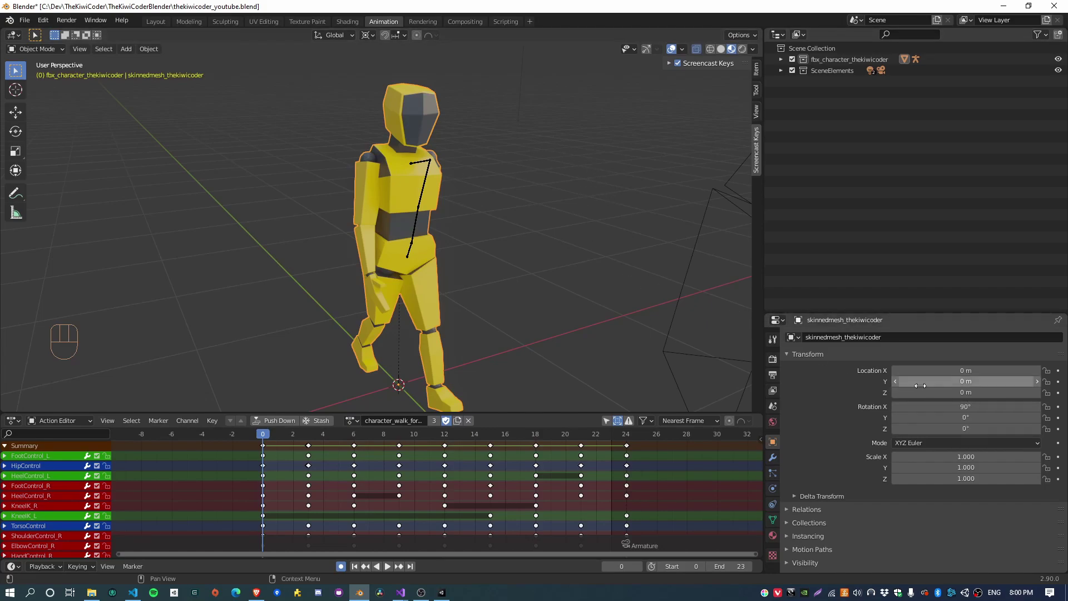
pyautogui.click(965, 406)
pyautogui.write('90d')
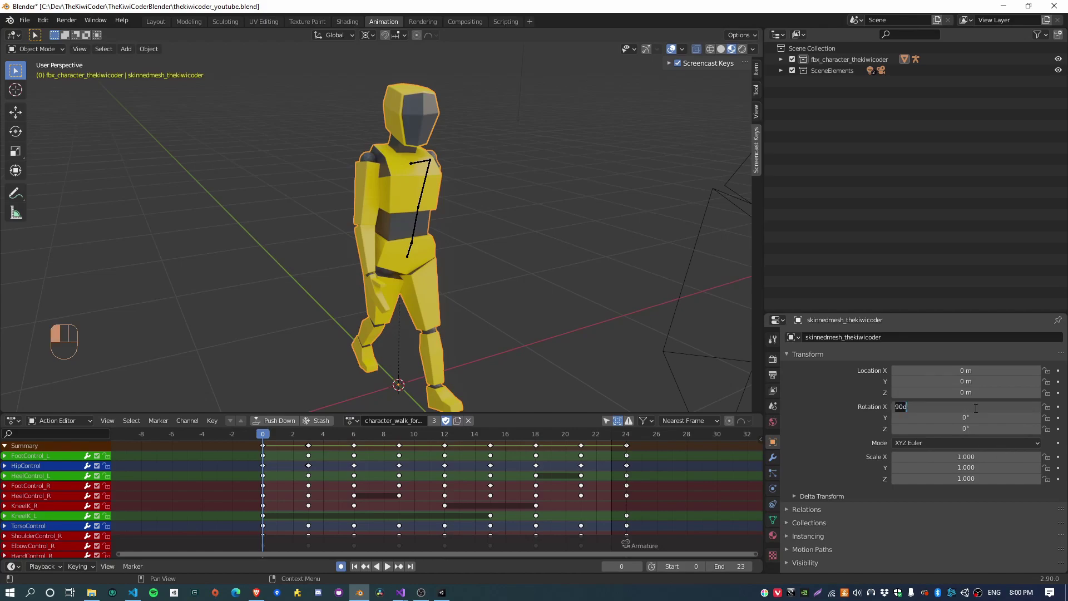
pyautogui.write('-90')
pyautogui.press('Return')
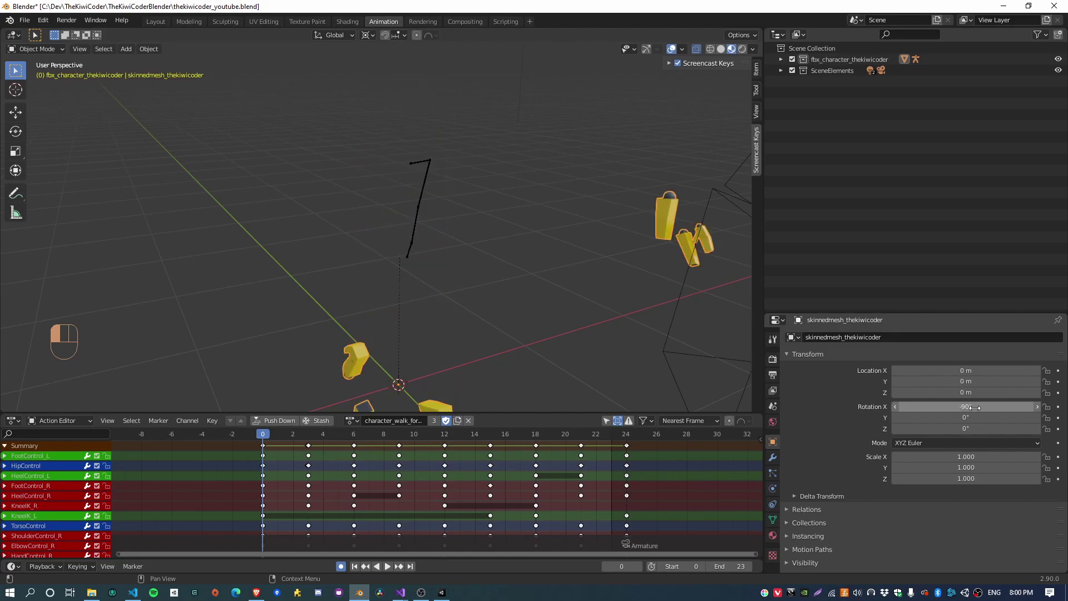
# Step: Look at the Apply transform options and set the skinned mesh's X rotation back to 90°
pyautogui.hotkey('ctrl', 'a')
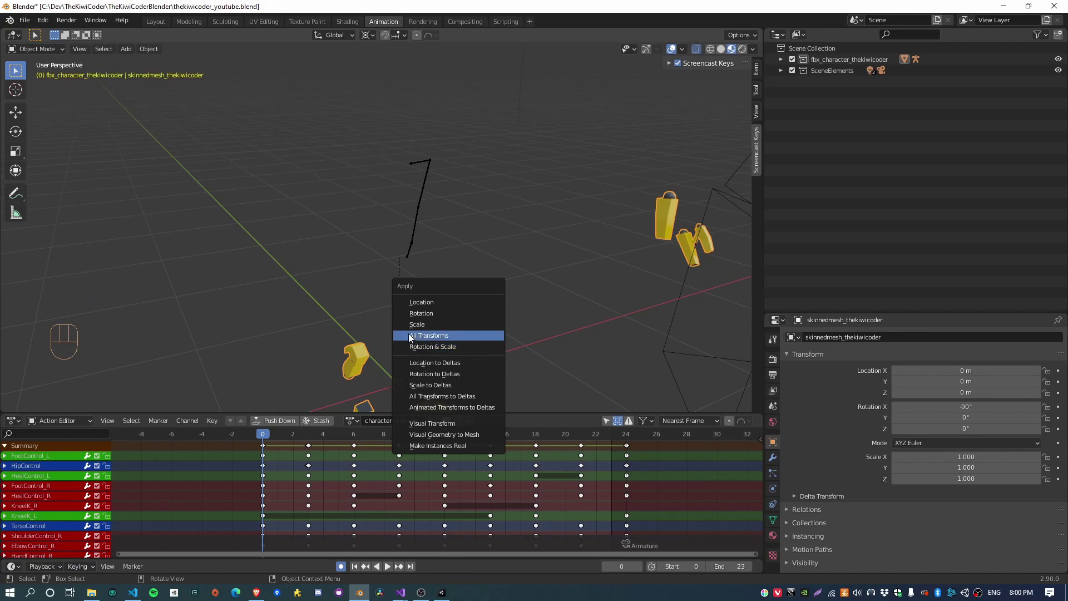
pyautogui.click(975, 406)
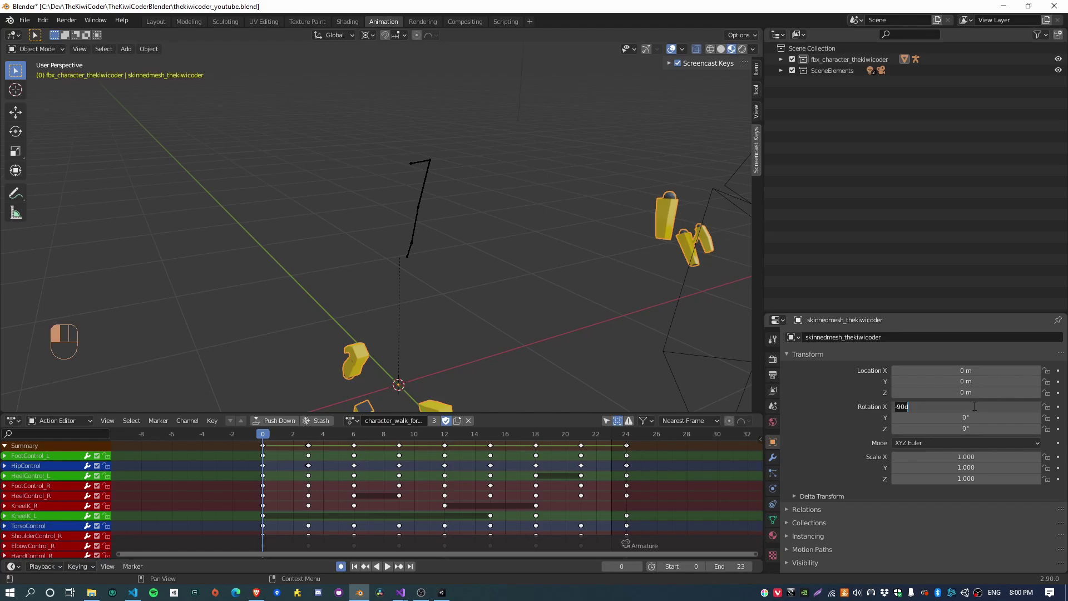
pyautogui.write('90')
pyautogui.press('Return')
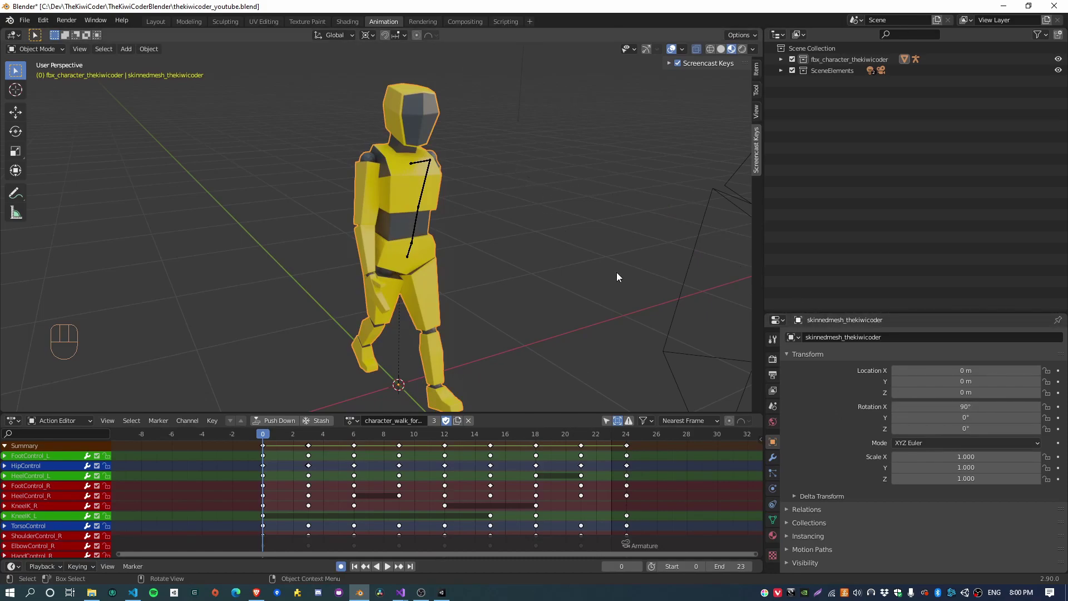
# Step: Reopen the FBX export dialog, examine the Geometry and Armature options, and close it without exporting
pyautogui.click(572, 259)
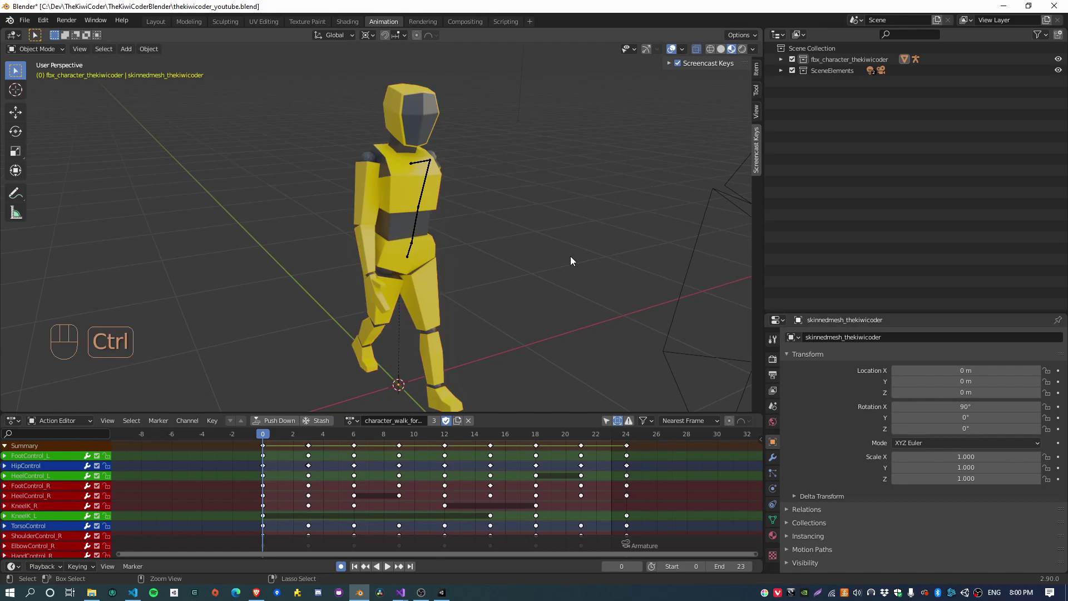
pyautogui.hotkey('ctrl', 'shift', 'e')
pyautogui.moveTo(576, 114); pyautogui.dragTo(427, 25)
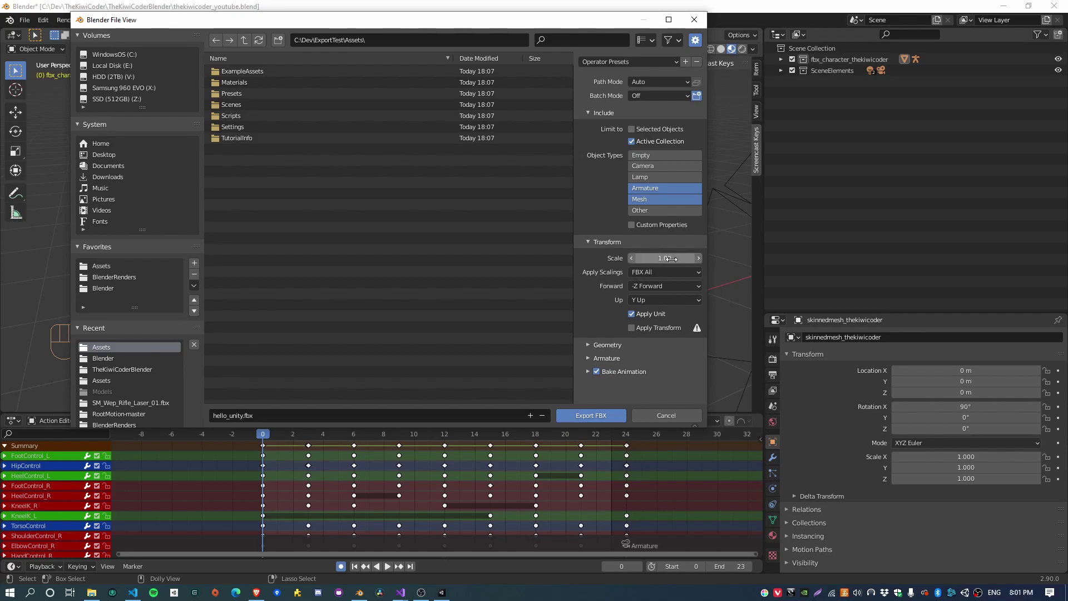
pyautogui.click(597, 345)
pyautogui.scroll(-2, 624, 382)
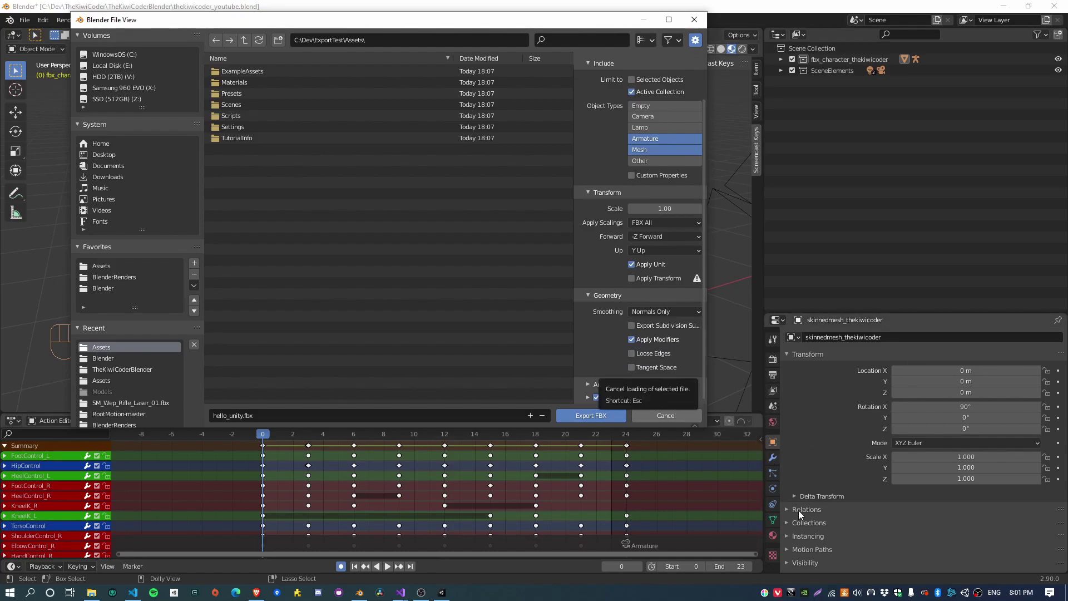
pyautogui.click(605, 193)
pyautogui.click(596, 111)
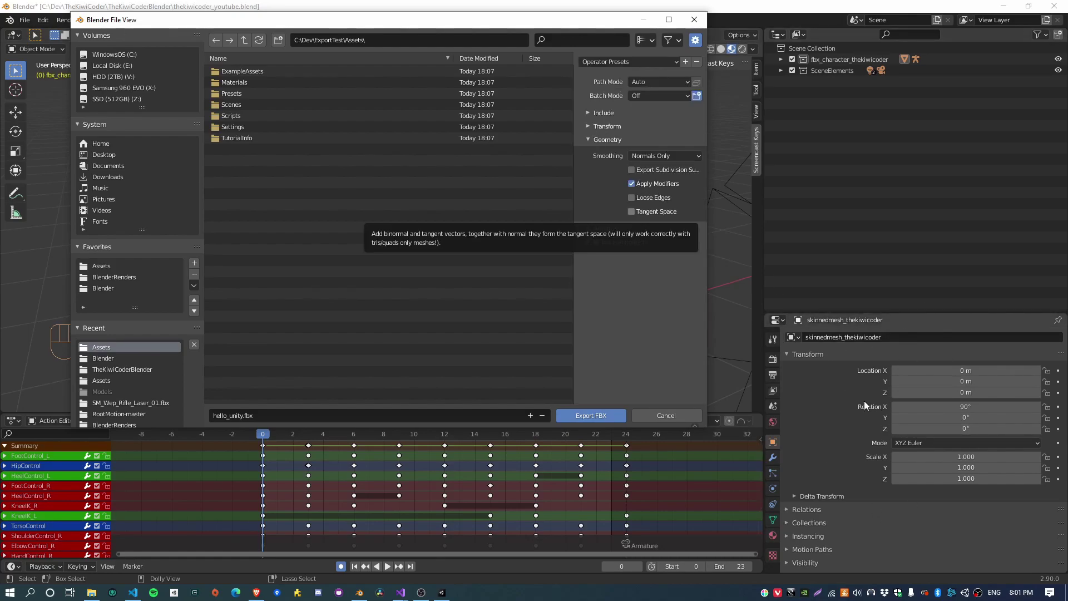
pyautogui.click(601, 141)
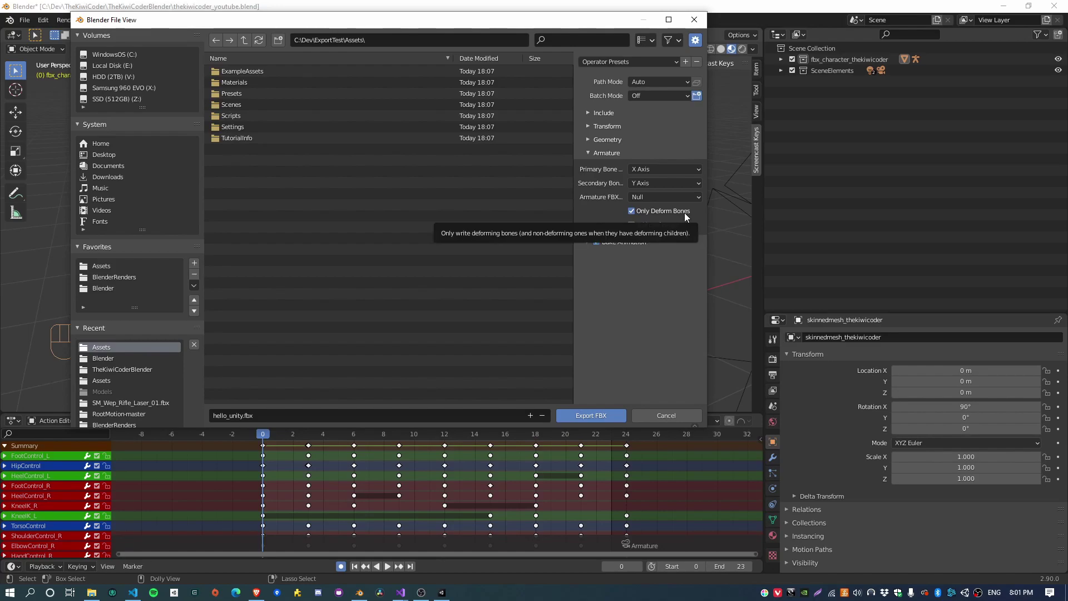
pyautogui.click(695, 20)
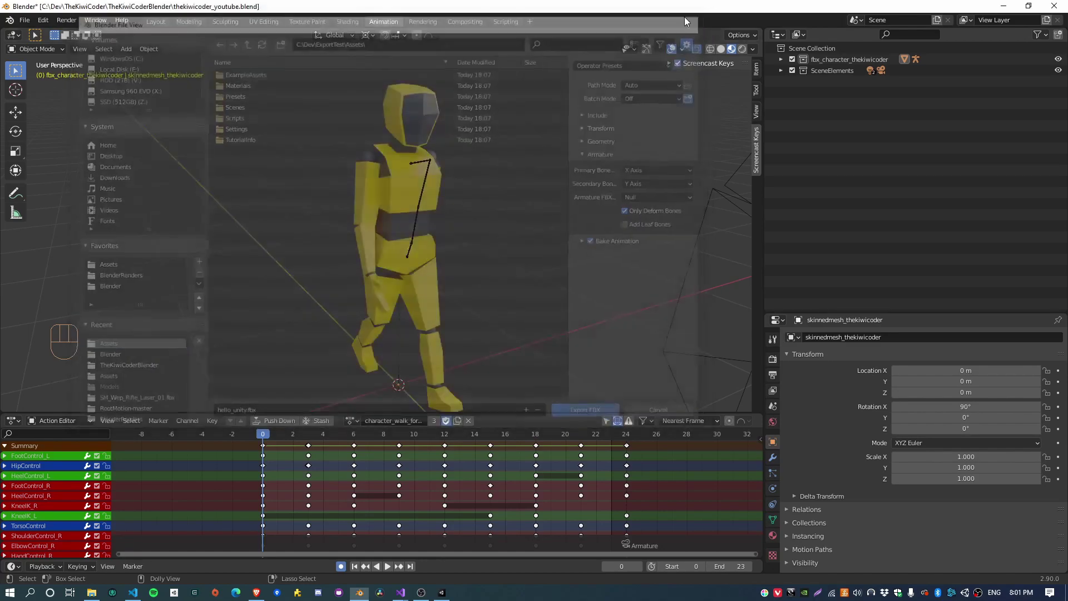
# Step: Select the character's armature and switch it to Edit Mode
pyautogui.click(426, 186)
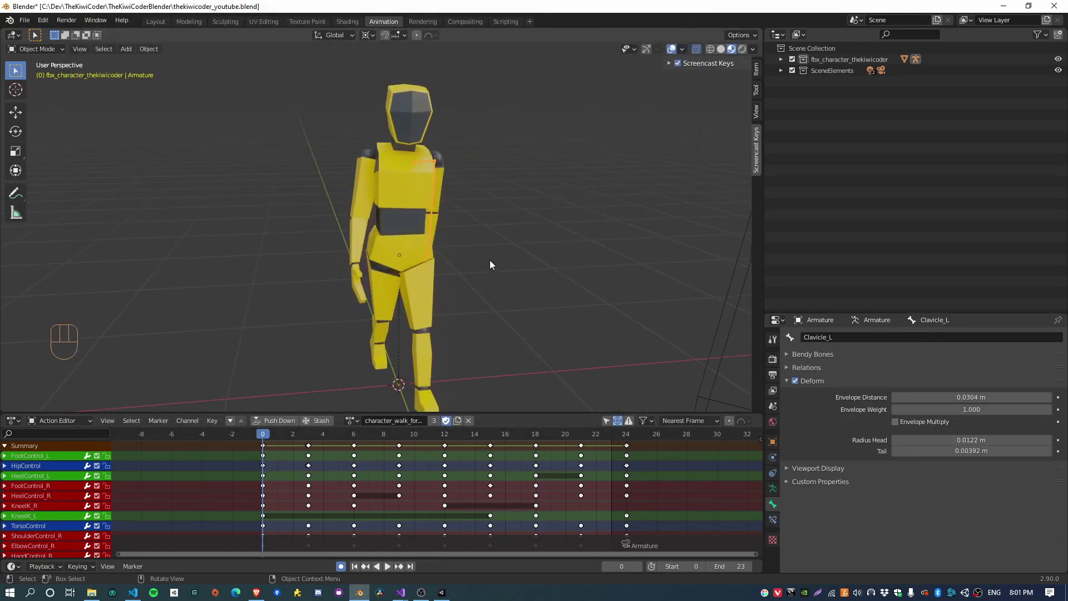
pyautogui.scroll(4, 435, 225)
pyautogui.press('Tab')
pyautogui.scroll(-2, 426, 175)
pyautogui.press('Tab')
pyautogui.press('Tab')
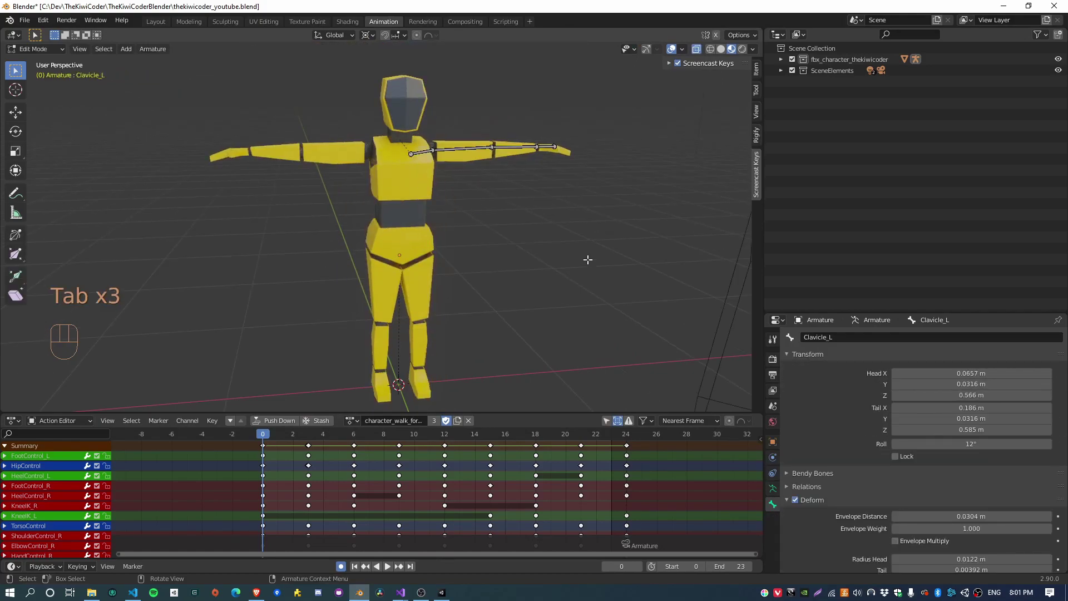
# Step: Show the armature's deform bone layers in the second layer block and select the Spine_02 bone
pyautogui.click(773, 488)
pyautogui.click(938, 398)
pyautogui.keyDown('shift'); pyautogui.click(954, 397); pyautogui.keyUp('shift')
pyautogui.keyDown('shift'); pyautogui.click(971, 397); pyautogui.keyUp('shift')
pyautogui.keyDown('shift'); pyautogui.click(953, 404); pyautogui.keyUp('shift')
pyautogui.keyDown('shift'); pyautogui.click(938, 404); pyautogui.keyUp('shift')
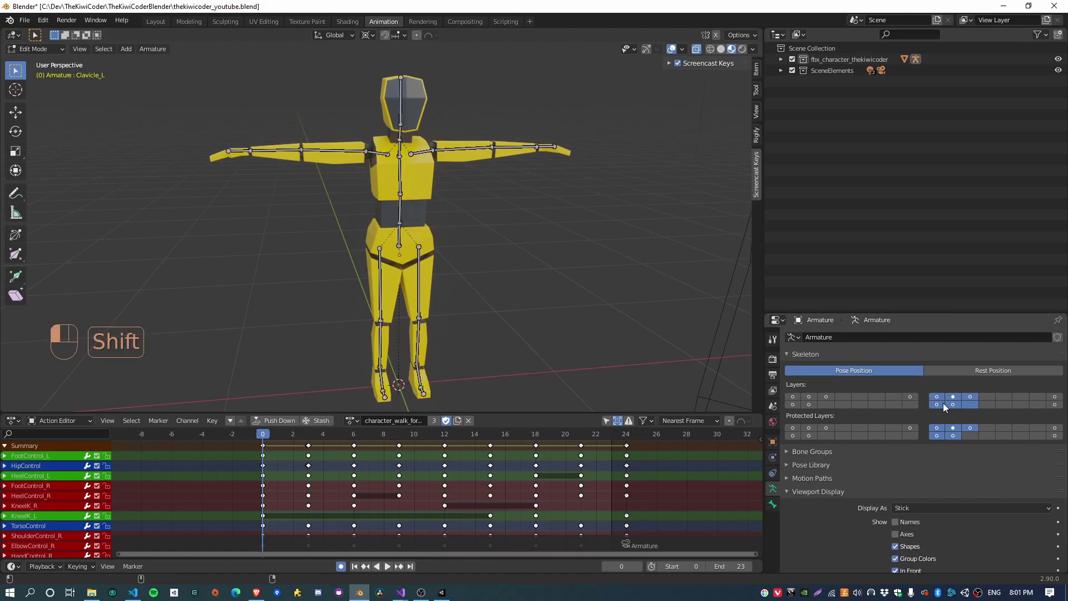
pyautogui.click(400, 177)
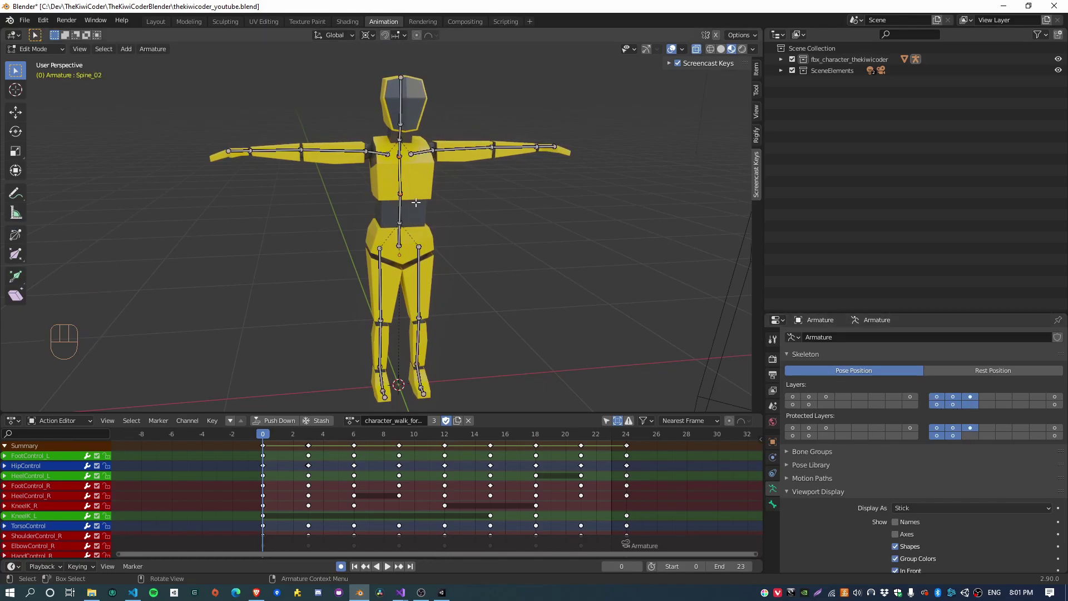
# Step: Check the Spine_02 bone's Deform setting, and show the armature's five control bone layers in the first layer block instead
pyautogui.click(772, 504)
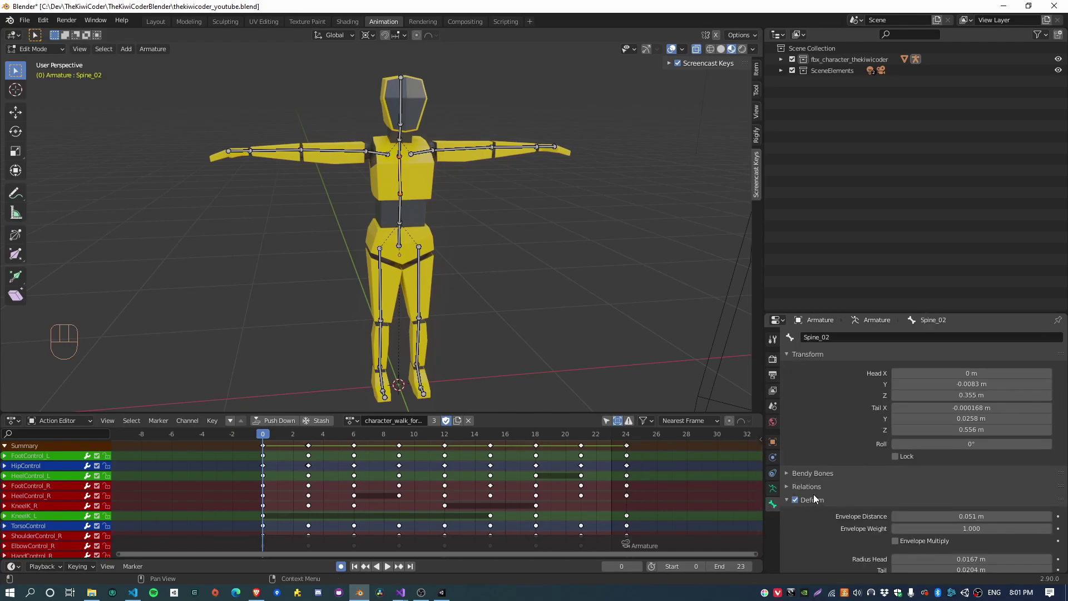
pyautogui.click(773, 487)
pyautogui.click(825, 397)
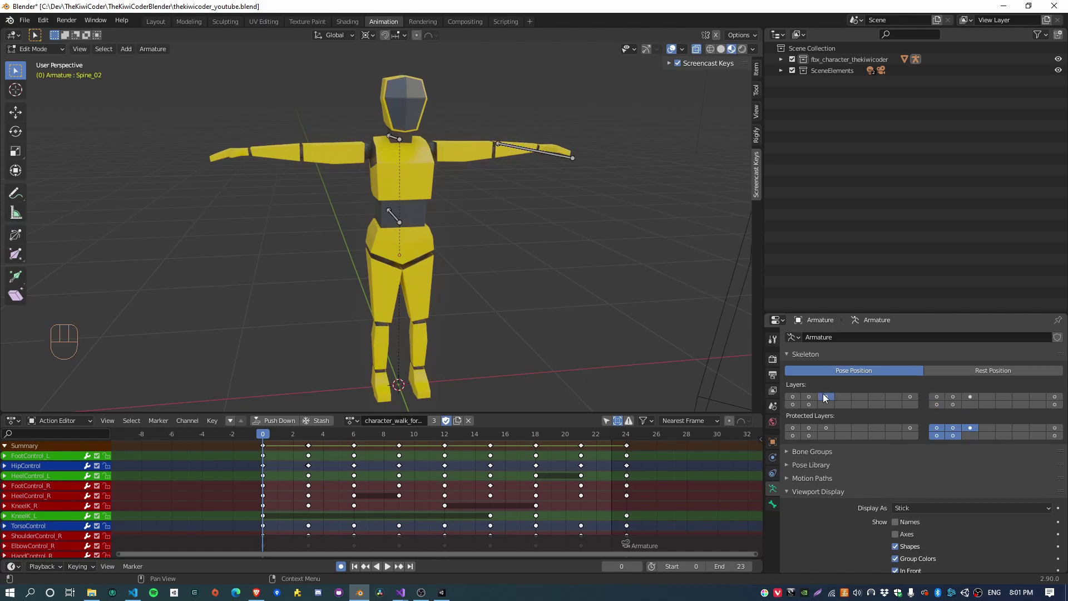
pyautogui.keyDown('shift'); pyautogui.click(809, 397); pyautogui.keyUp('shift')
pyautogui.keyDown('shift'); pyautogui.click(793, 396); pyautogui.keyUp('shift')
pyautogui.keyDown('shift'); pyautogui.click(793, 405); pyautogui.keyUp('shift')
pyautogui.keyDown('shift'); pyautogui.click(809, 404); pyautogui.keyUp('shift')
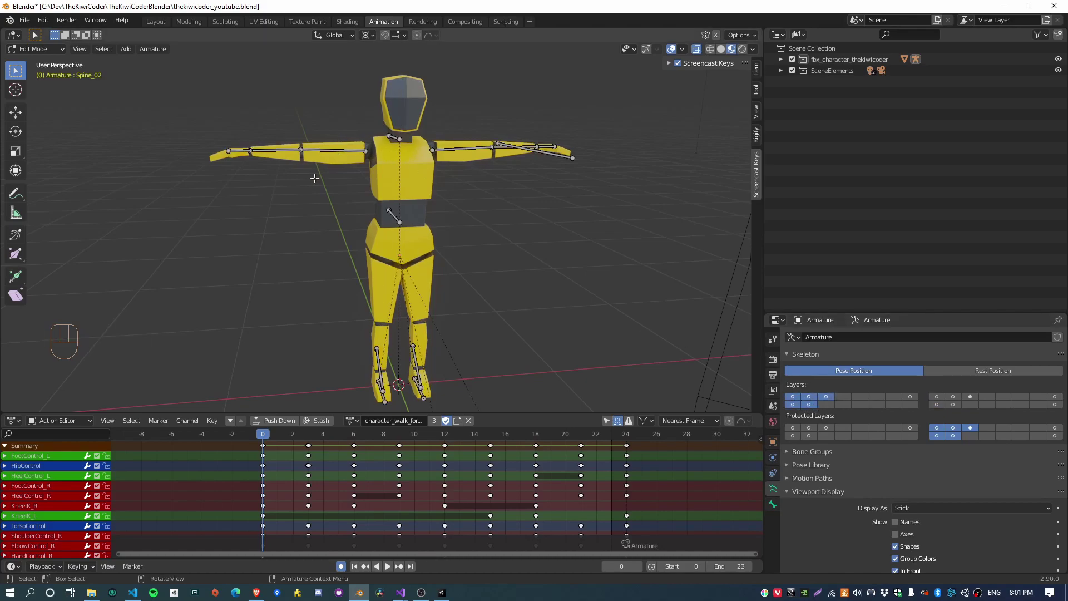
# Step: Select the ShoulderControl_L bone and check its Deform setting
pyautogui.click(446, 149)
pyautogui.click(773, 504)
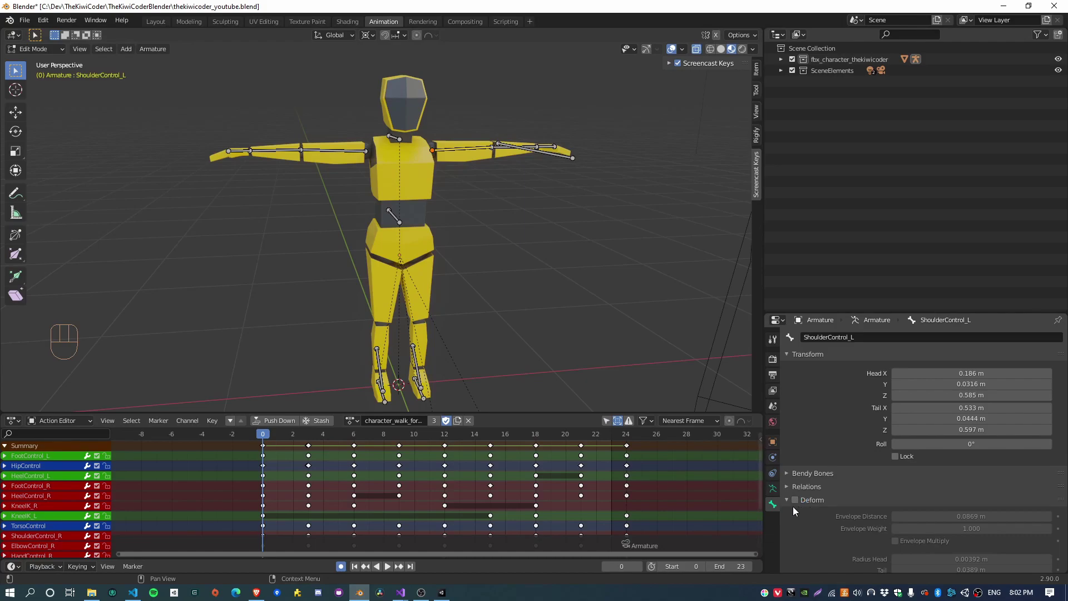
pyautogui.click(580, 252)
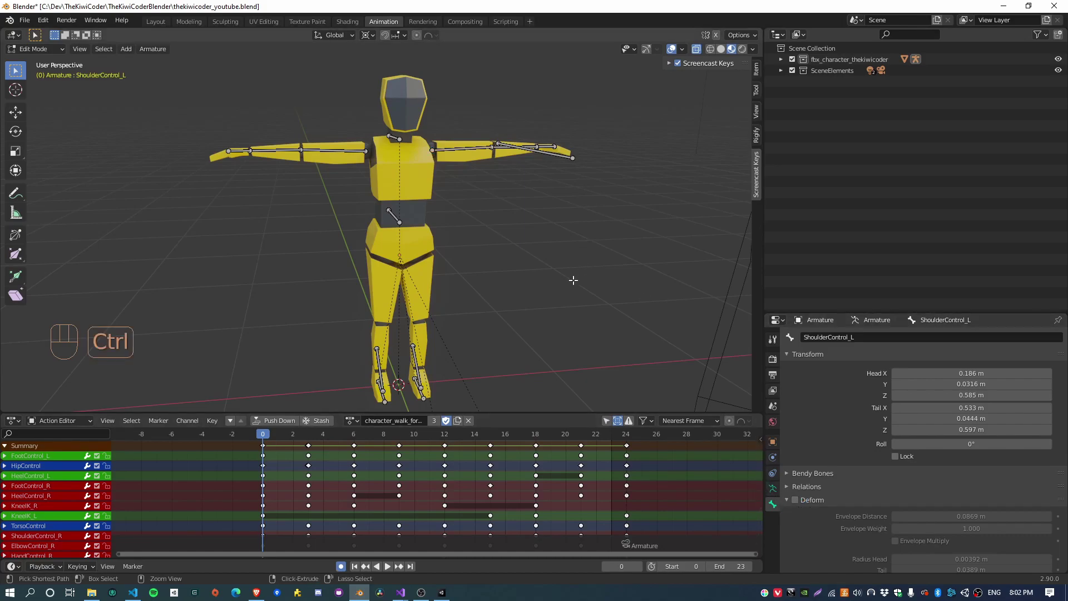
# Step: Reopen the FBX export dialog, examine the Armature and Bake Animation options, and close it without exporting
pyautogui.hotkey('ctrl', 'shift', 'e')
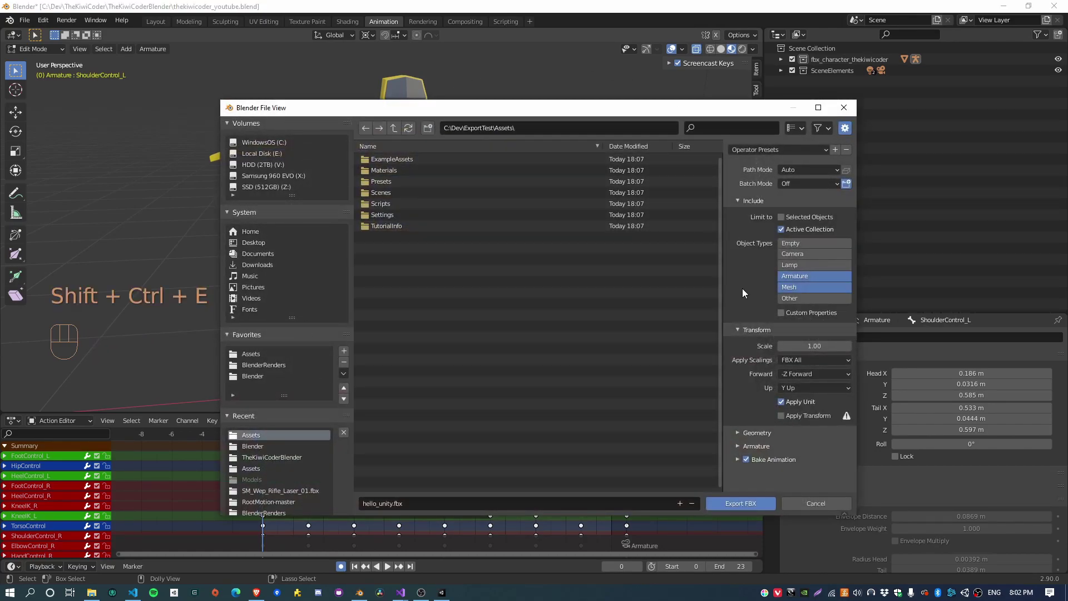
pyautogui.moveTo(605, 113); pyautogui.dragTo(549, 74)
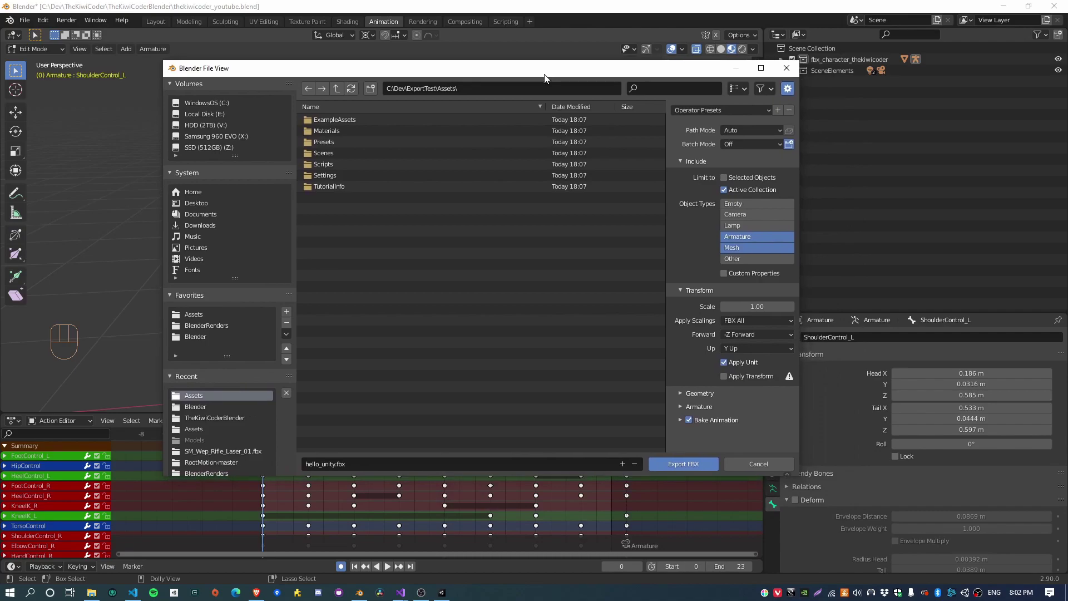
pyautogui.click(696, 407)
pyautogui.scroll(-3, 700, 413)
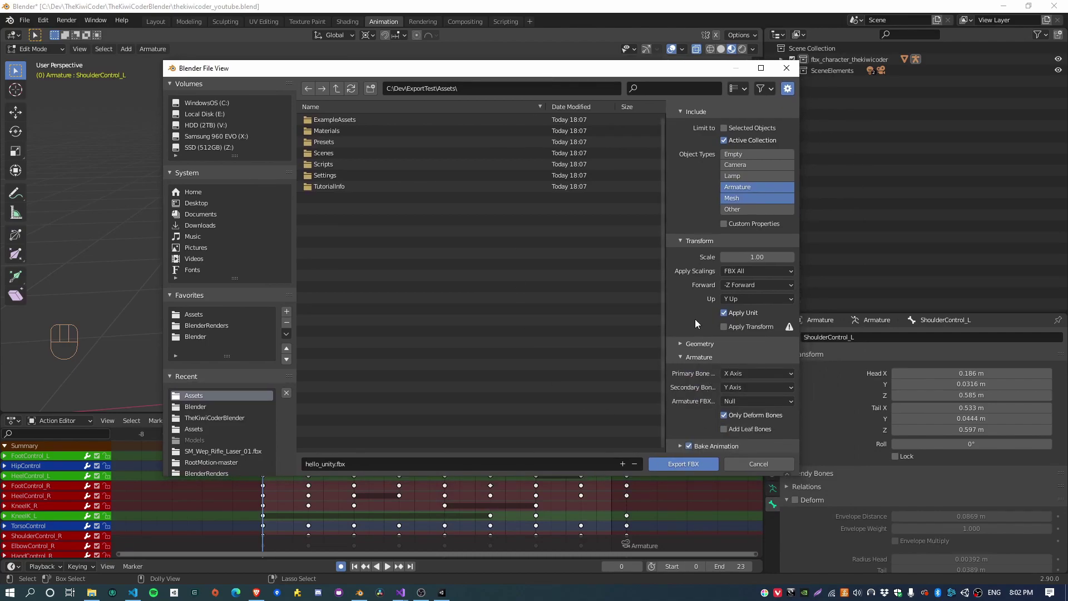
pyautogui.click(693, 239)
pyautogui.click(697, 163)
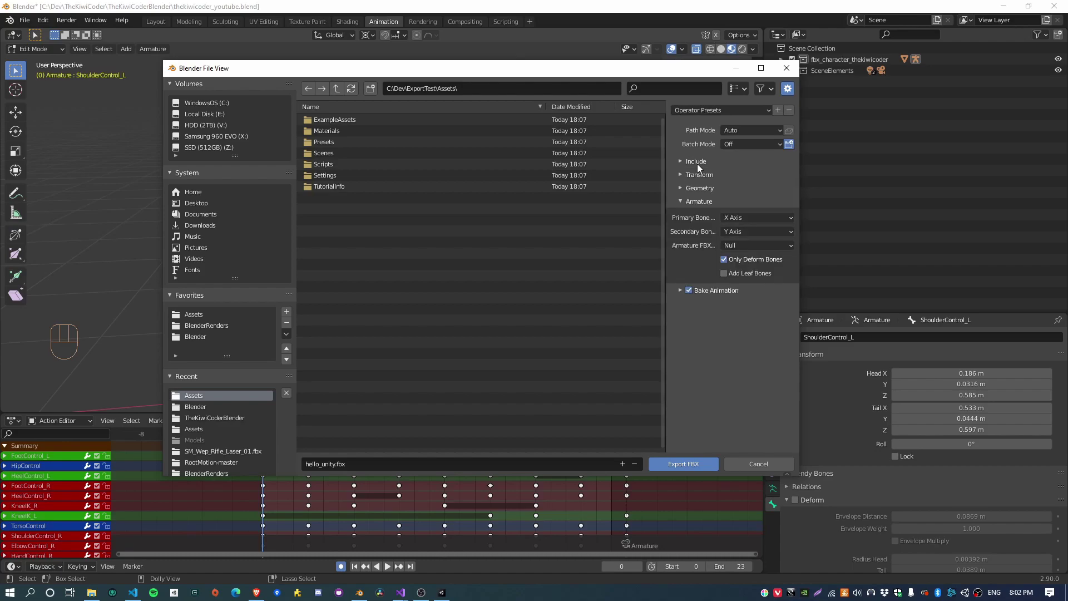
pyautogui.click(706, 290)
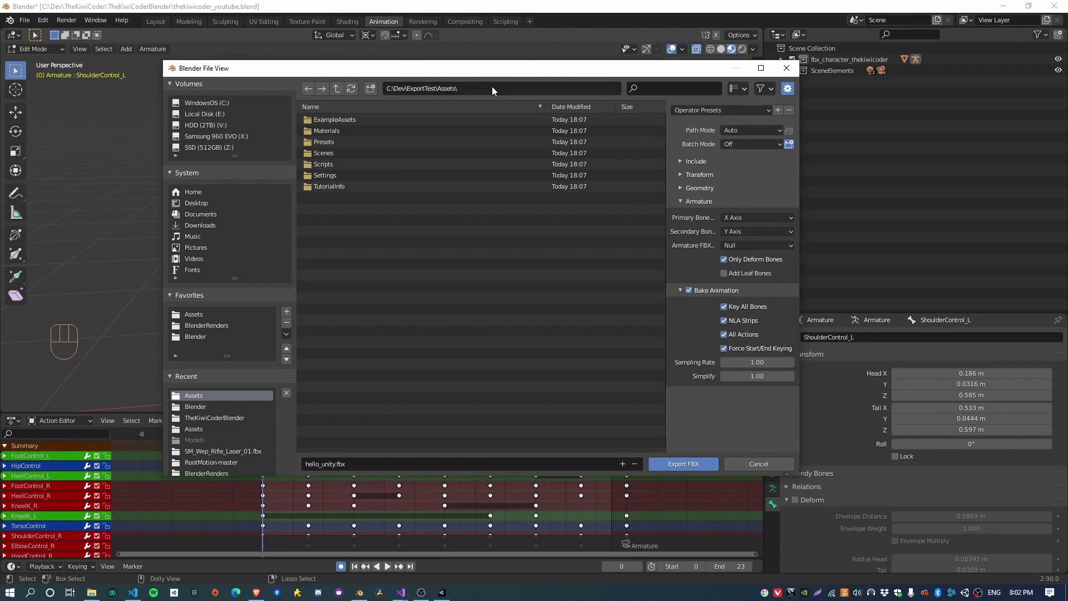
pyautogui.moveTo(476, 73); pyautogui.dragTo(580, 35)
pyautogui.click(864, 426)
# Step: Browse the character's actions and make character_strafe_forward_right the active action
pyautogui.click(353, 420)
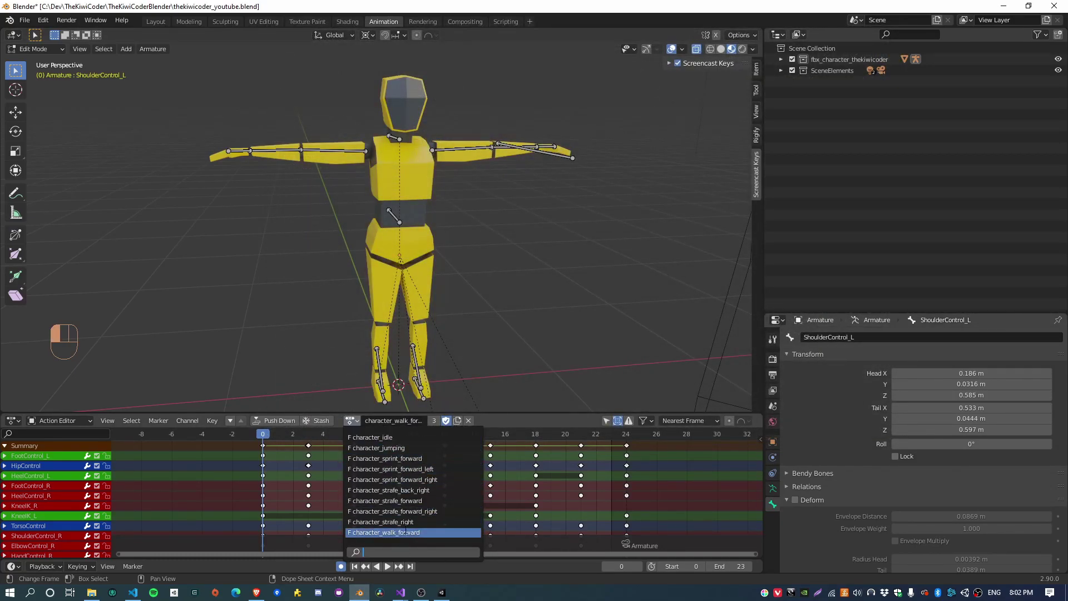
pyautogui.click(403, 511)
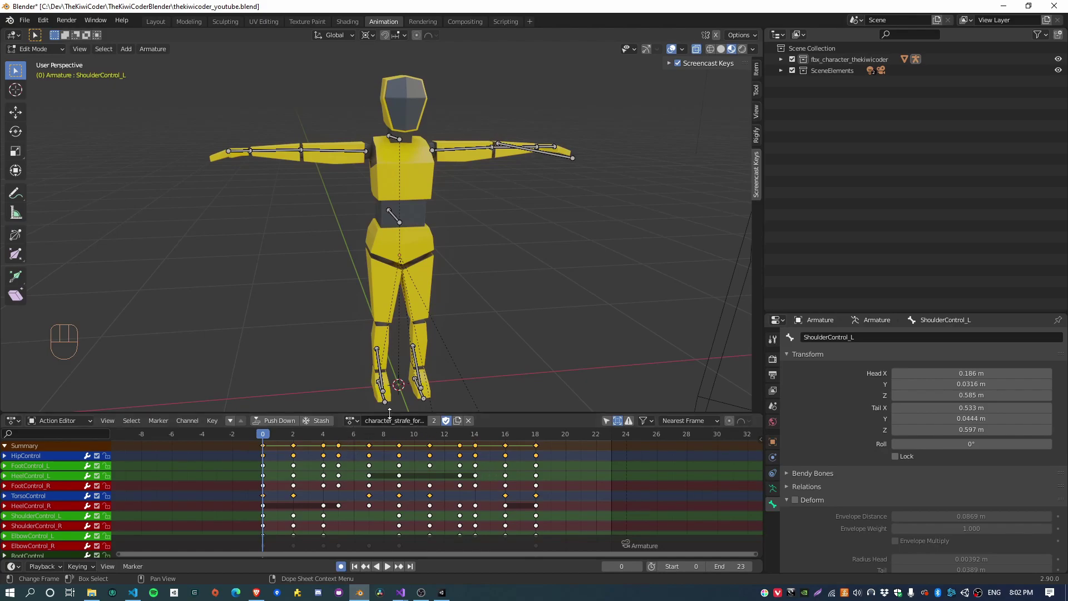
pyautogui.click(352, 420)
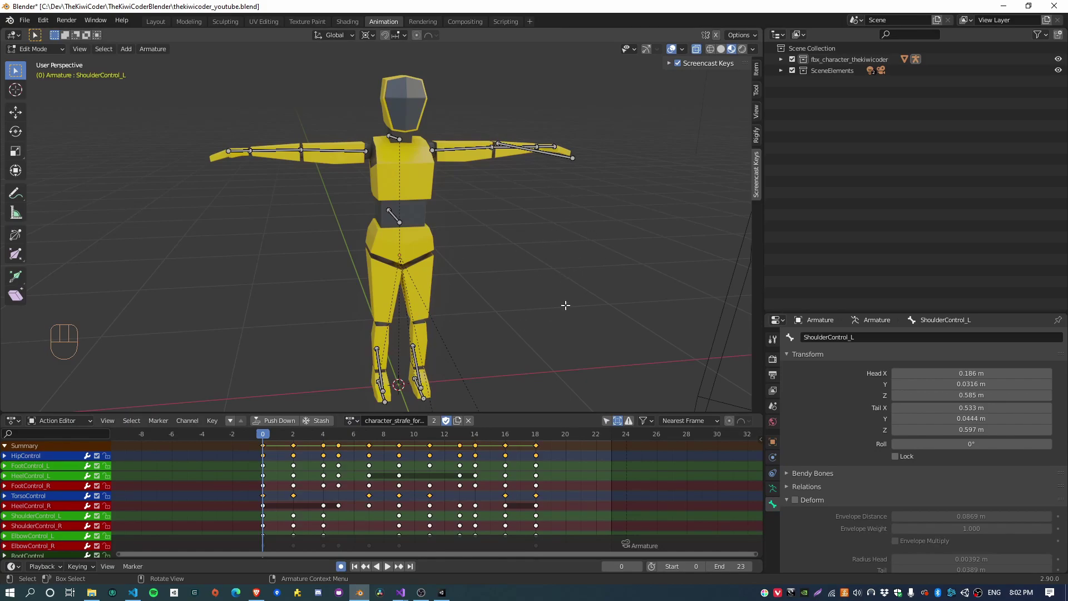
# Step: Open the FBX export dialog again and review the Bake Animation settings together with the other export options
pyautogui.hotkey('ctrl', 'shift', 'e')
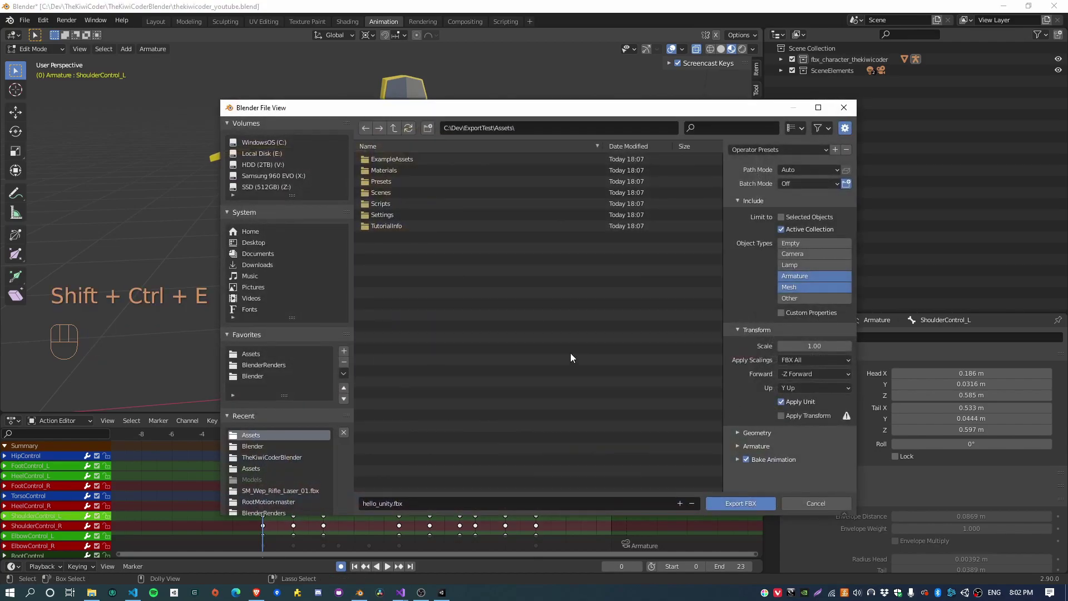
pyautogui.click(772, 460)
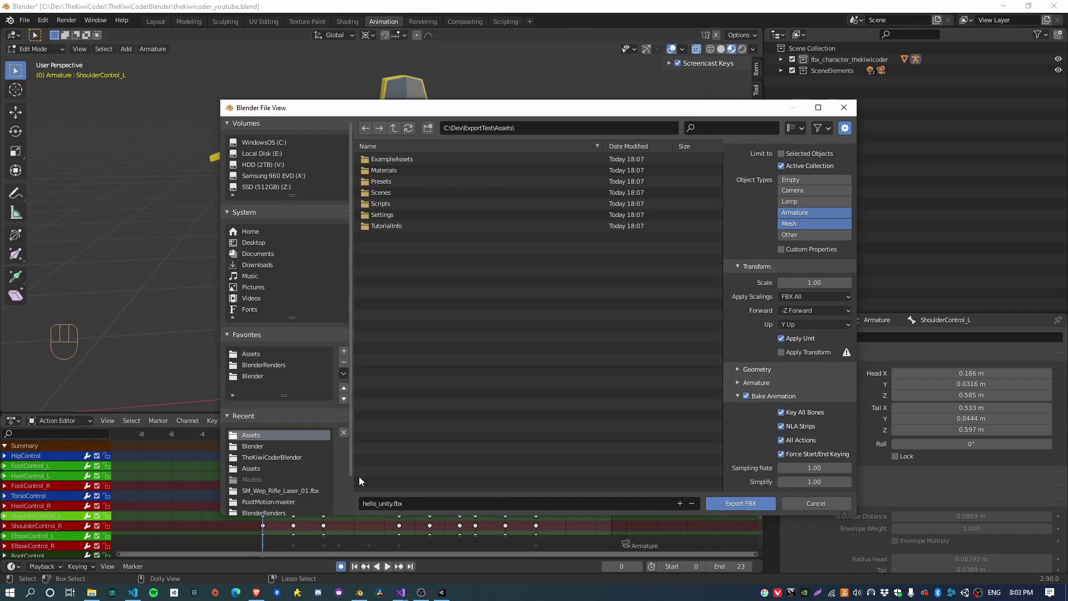
pyautogui.click(412, 504)
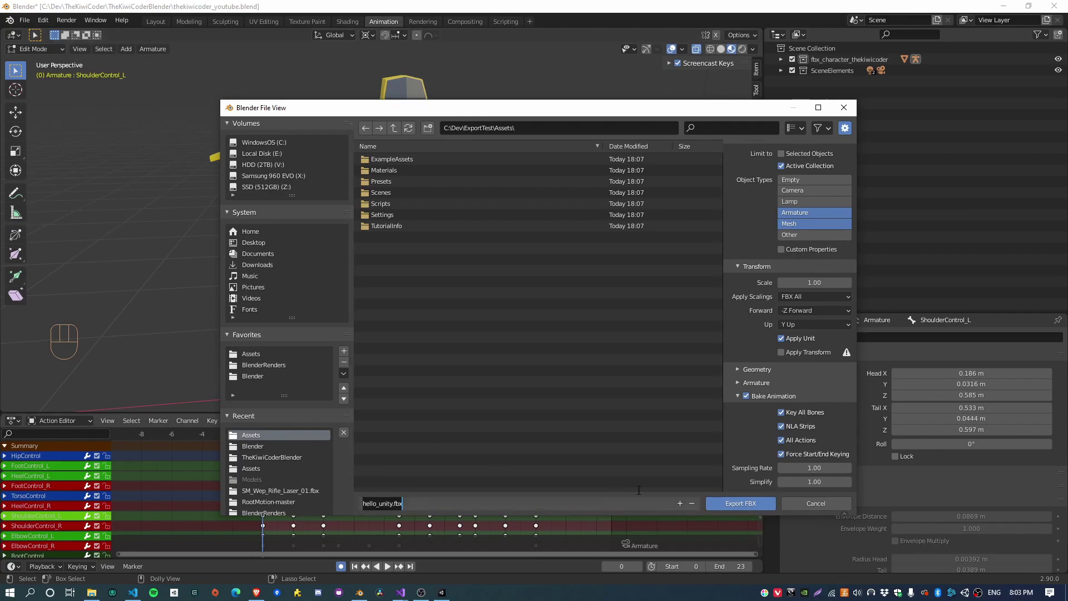
pyautogui.click(718, 248)
pyautogui.scroll(3, 740, 269)
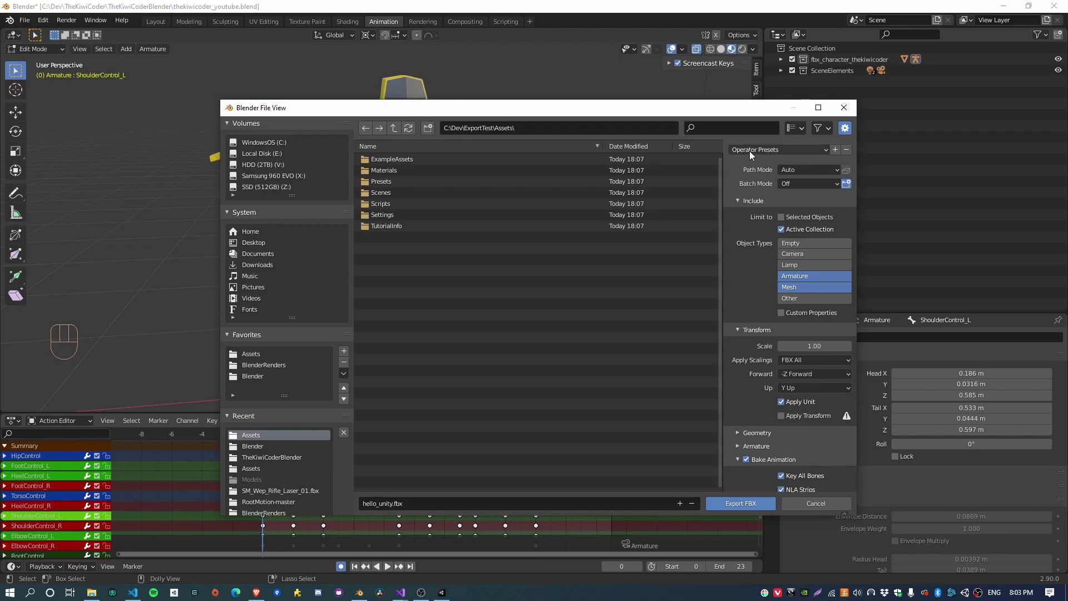
pyautogui.scroll(-3, 790, 245)
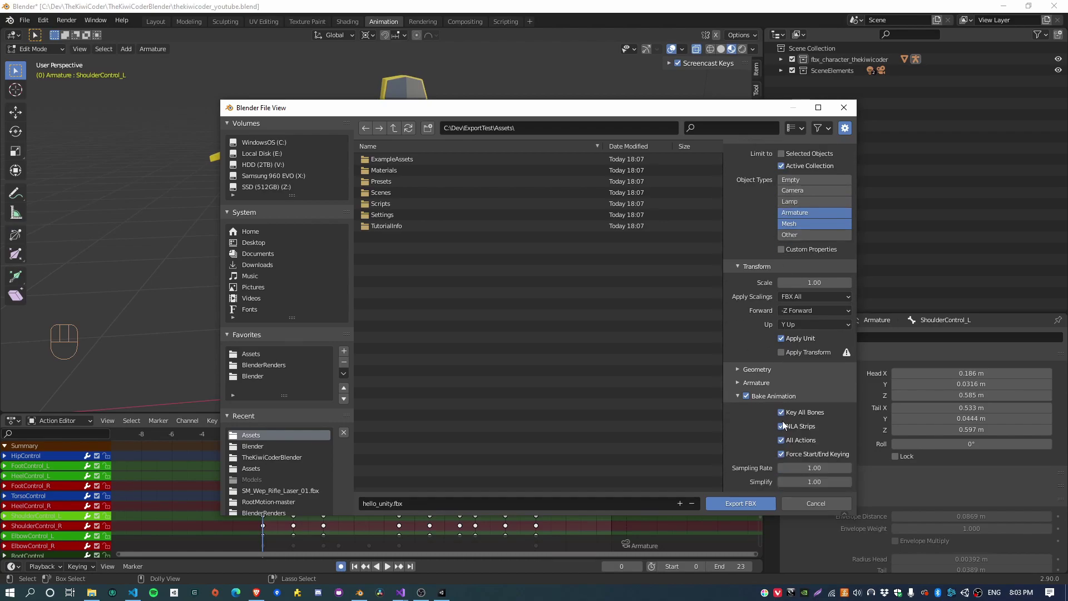
pyautogui.scroll(3, 785, 423)
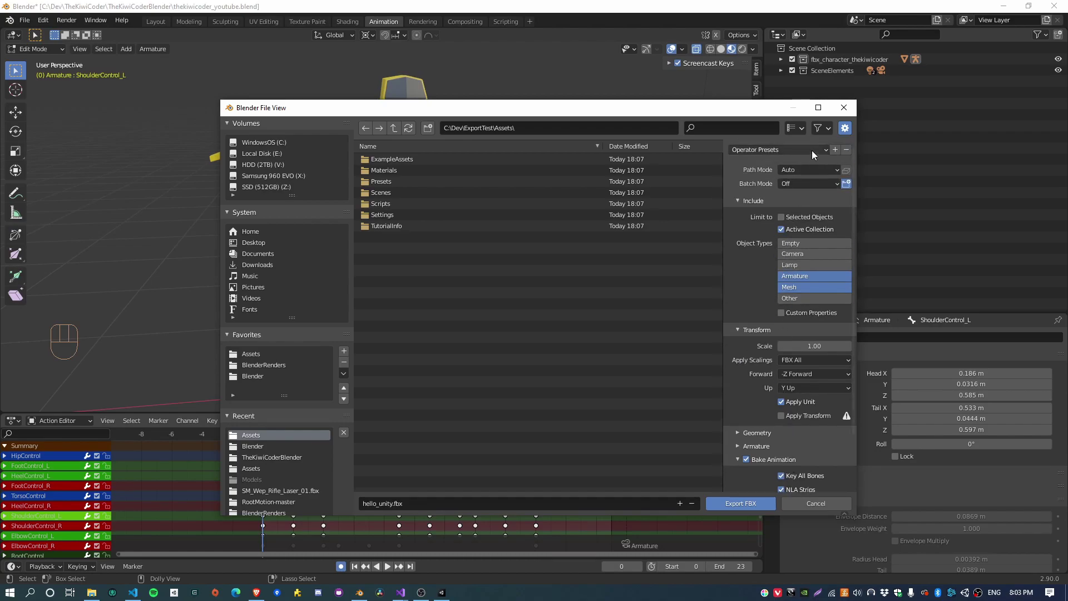
# Step: Save the current FBX export settings as a Unity operator preset
pyautogui.click(835, 150)
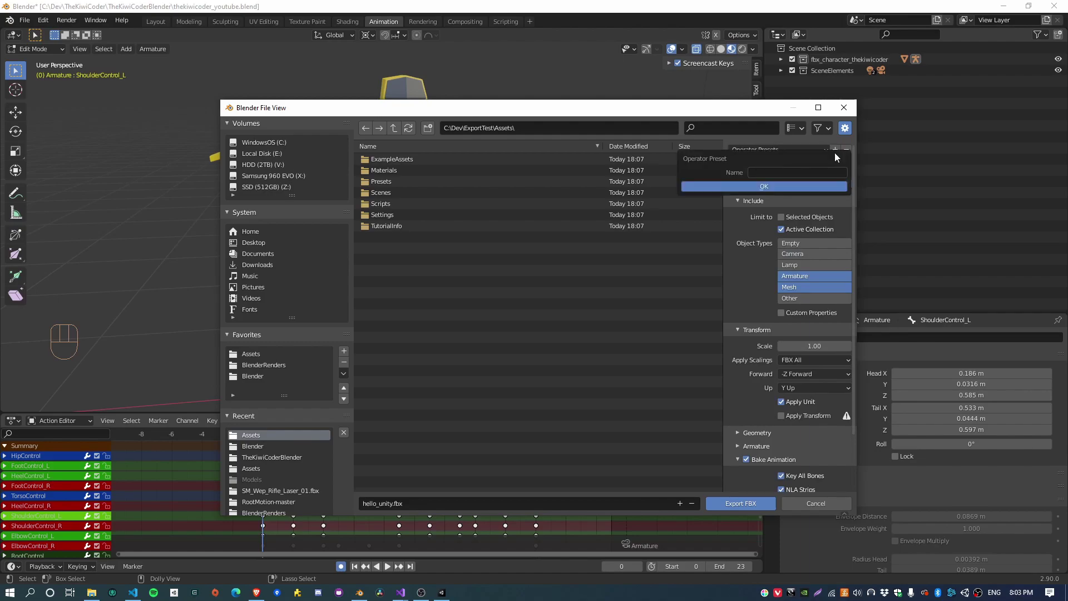
pyautogui.click(760, 174)
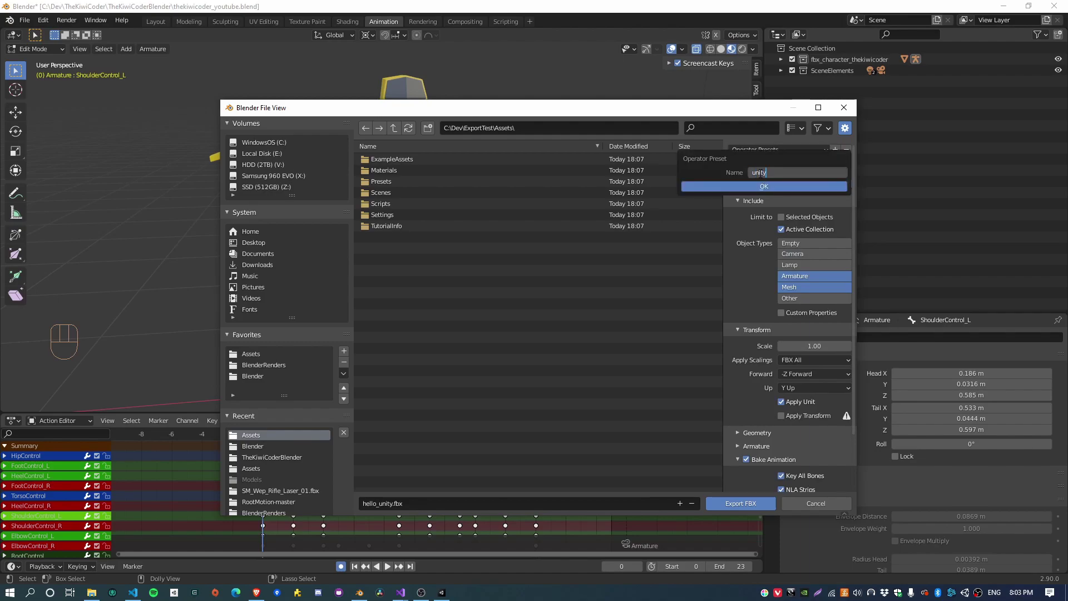
pyautogui.hotkey('ctrl', 'a')
pyautogui.click(764, 187)
# Step: Load the Unity Export and Unity Exporter presets in turn and review the export options
pyautogui.click(784, 150)
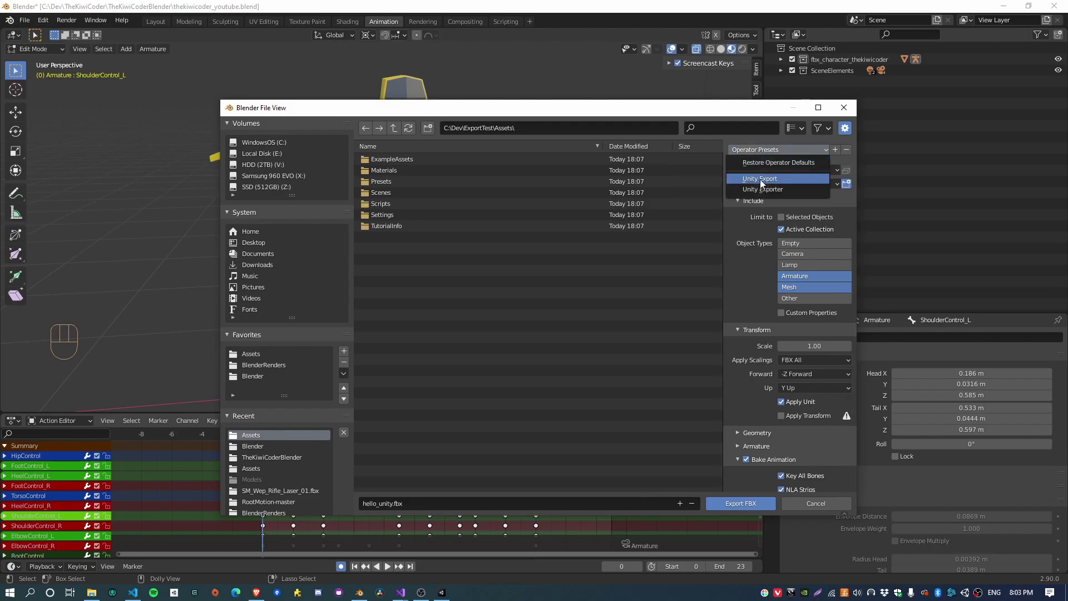
pyautogui.click(749, 181)
pyautogui.click(760, 147)
pyautogui.click(749, 189)
pyautogui.scroll(-3, 790, 334)
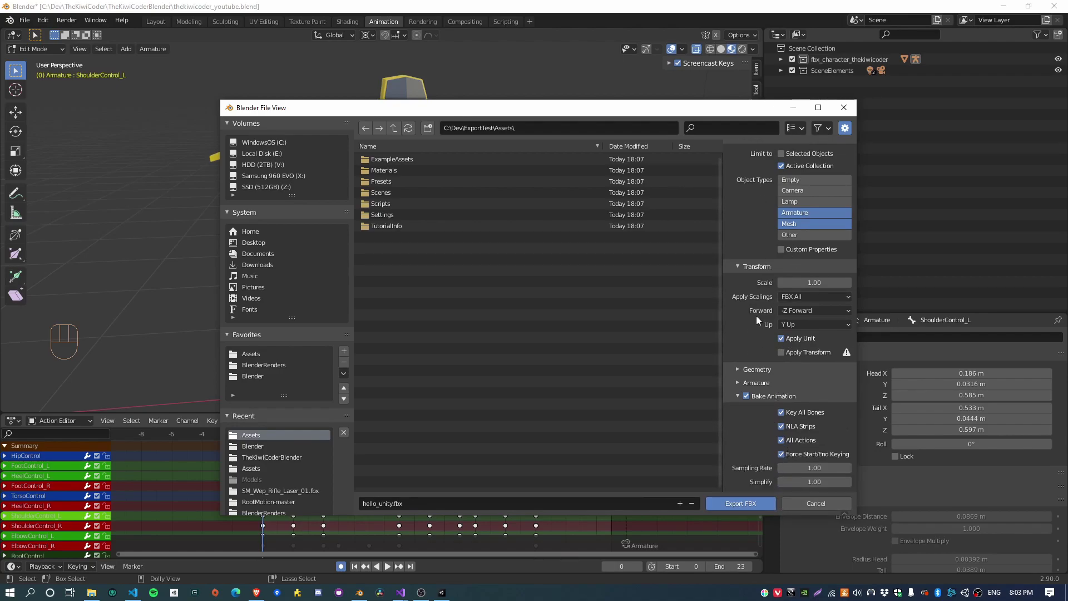
pyautogui.scroll(3, 752, 376)
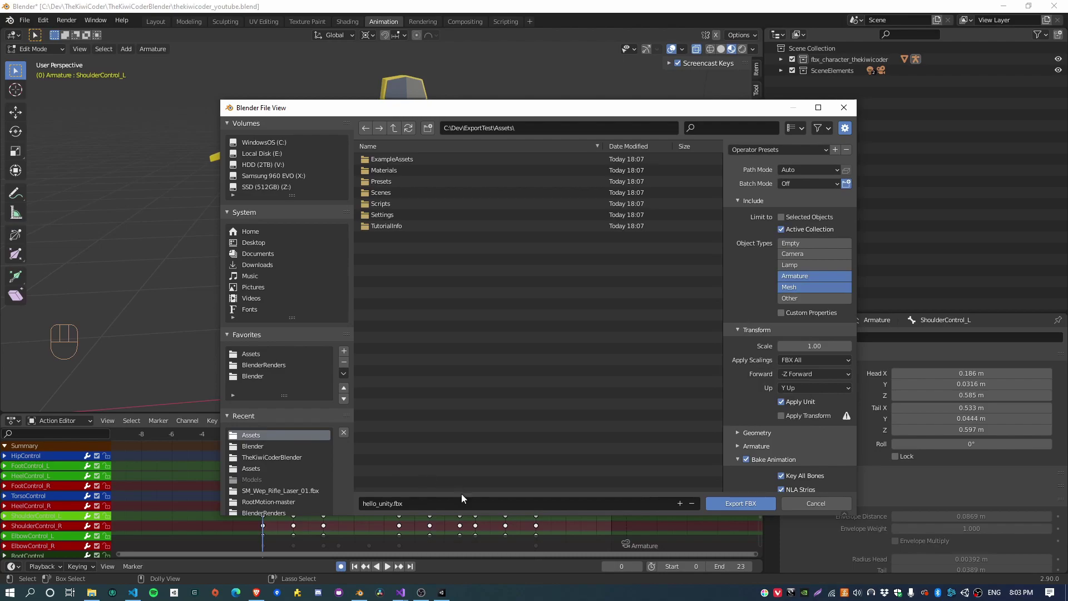
# Step: Export the character as hello_unity.fbx into C:\Dev\ExportTest\Assets
pyautogui.click(476, 503)
pyautogui.moveTo(476, 503); pyautogui.dragTo(355, 506)
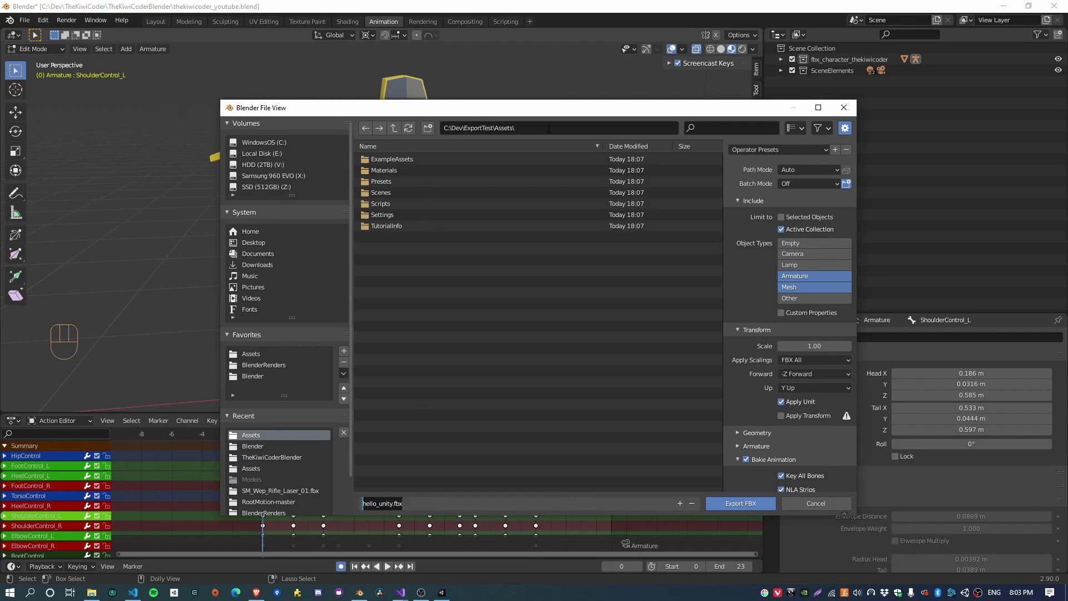
pyautogui.click(503, 127)
pyautogui.click(503, 127)
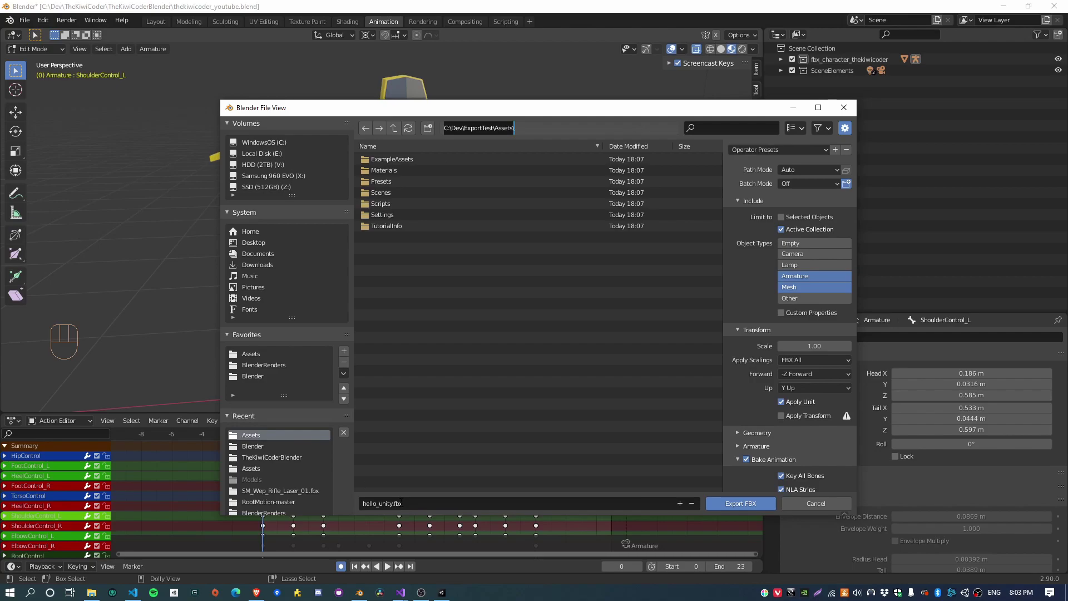
pyautogui.click(420, 503)
pyautogui.click(732, 503)
pyautogui.click(736, 503)
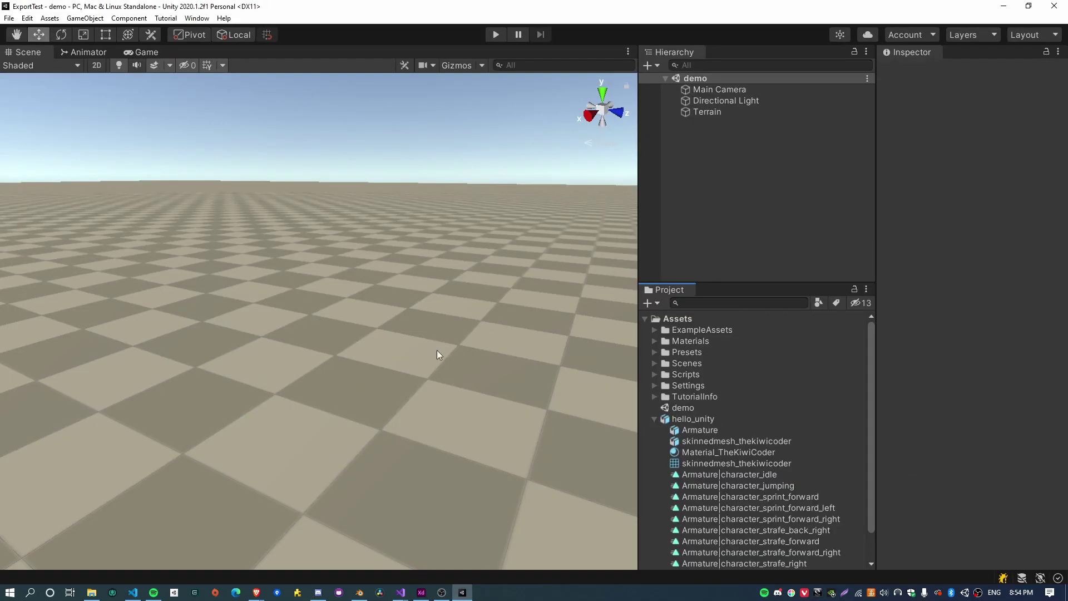
# Step: In Unity, select the imported hello_unity model and place it on the terrain in the demo scene
pyautogui.click(679, 418)
pyautogui.scroll(-1, 735, 417)
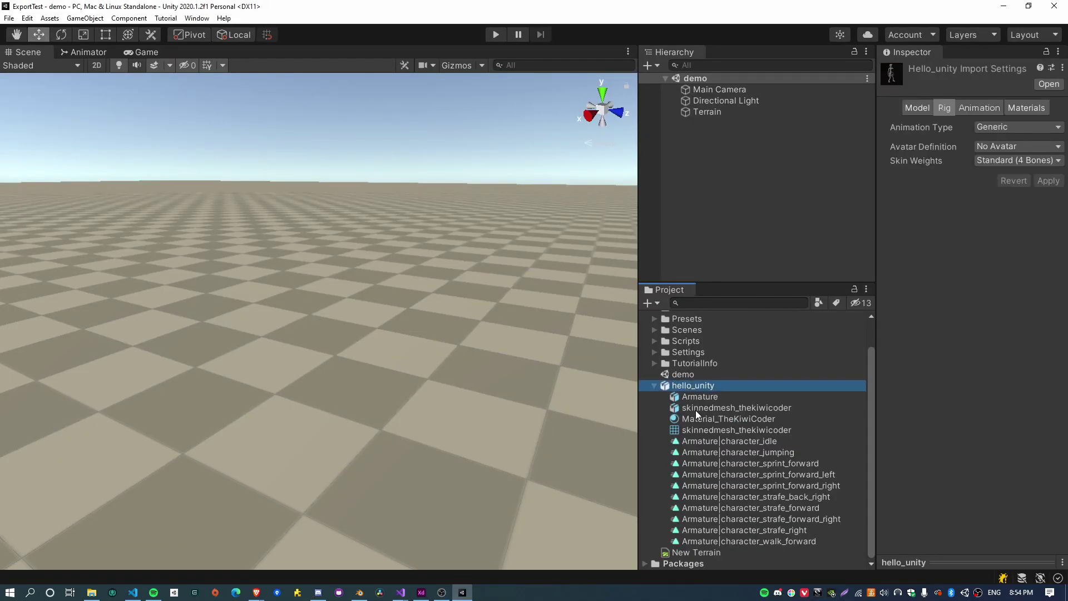
pyautogui.moveTo(678, 390); pyautogui.dragTo(288, 352)
pyautogui.moveTo(289, 352); pyautogui.dragTo(489, 335, button='right')
# Step: Examine the Materials import settings of the hello_unity asset
pyautogui.click(691, 386)
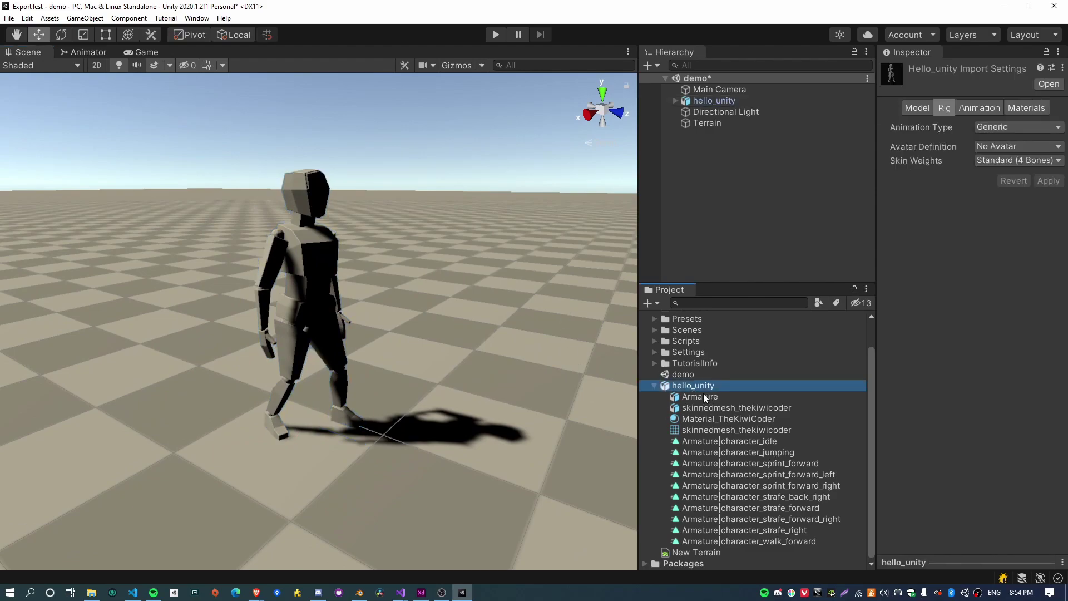
pyautogui.click(1027, 108)
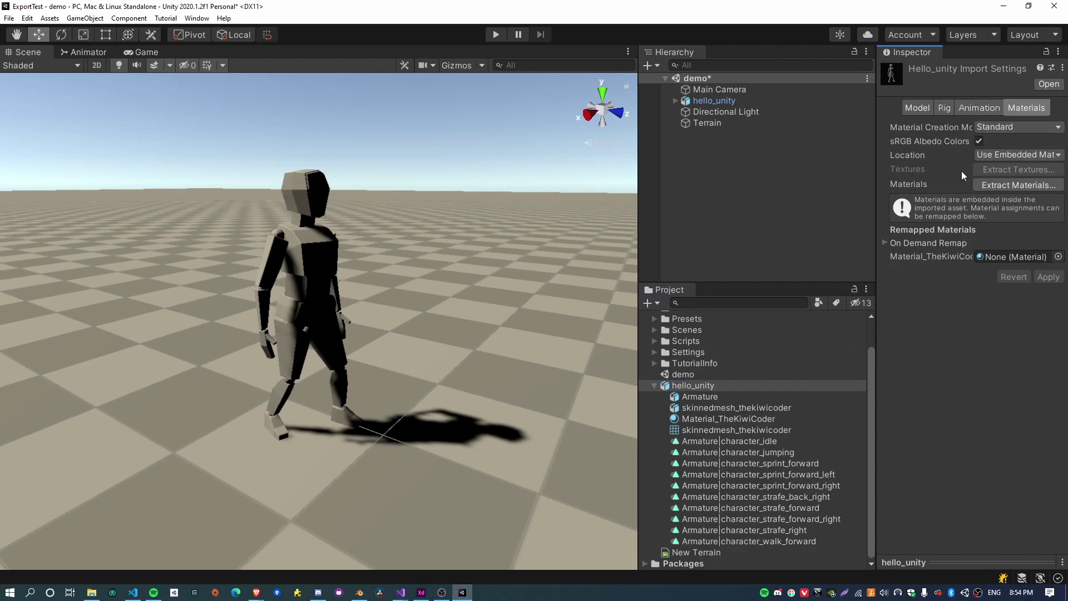
pyautogui.press('alt')
# Step: Switch back to Blender's FBX export dialog, set Path Mode to Copy and turn on texture embedding
pyautogui.click(360, 593)
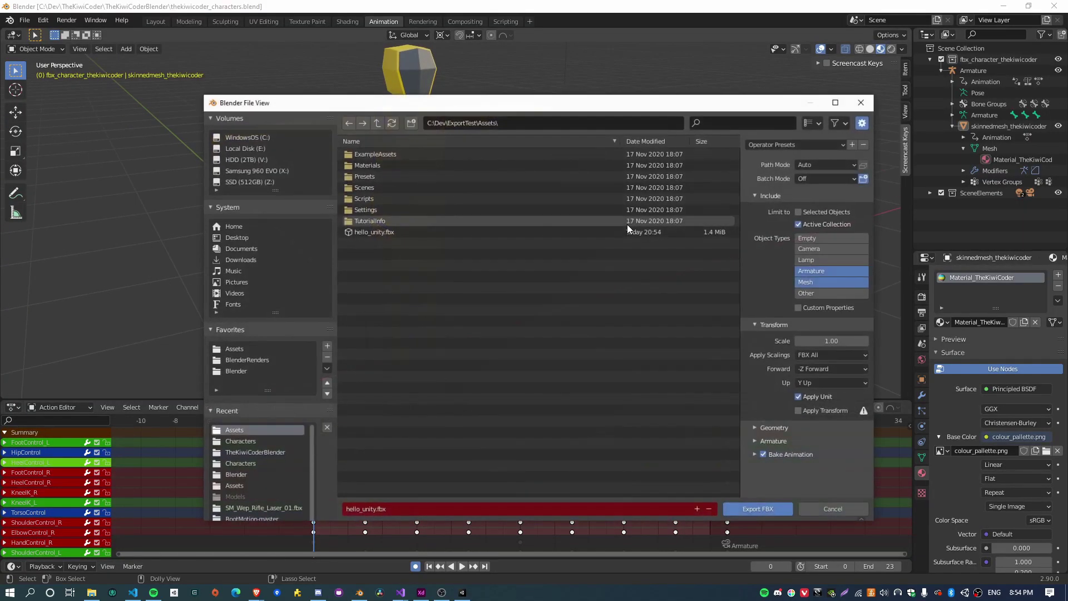
pyautogui.click(851, 166)
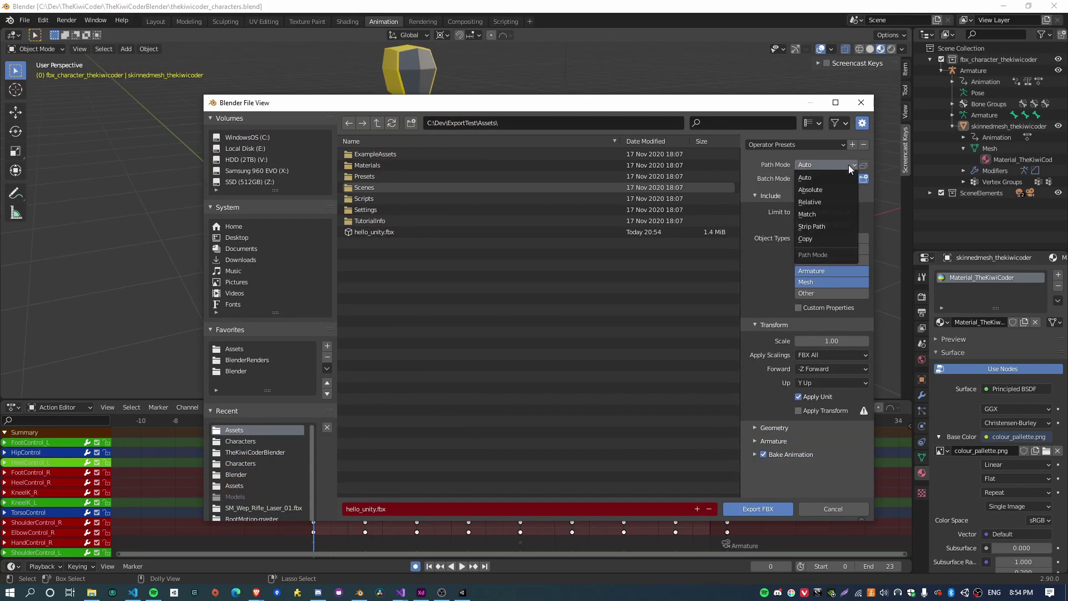
pyautogui.click(807, 239)
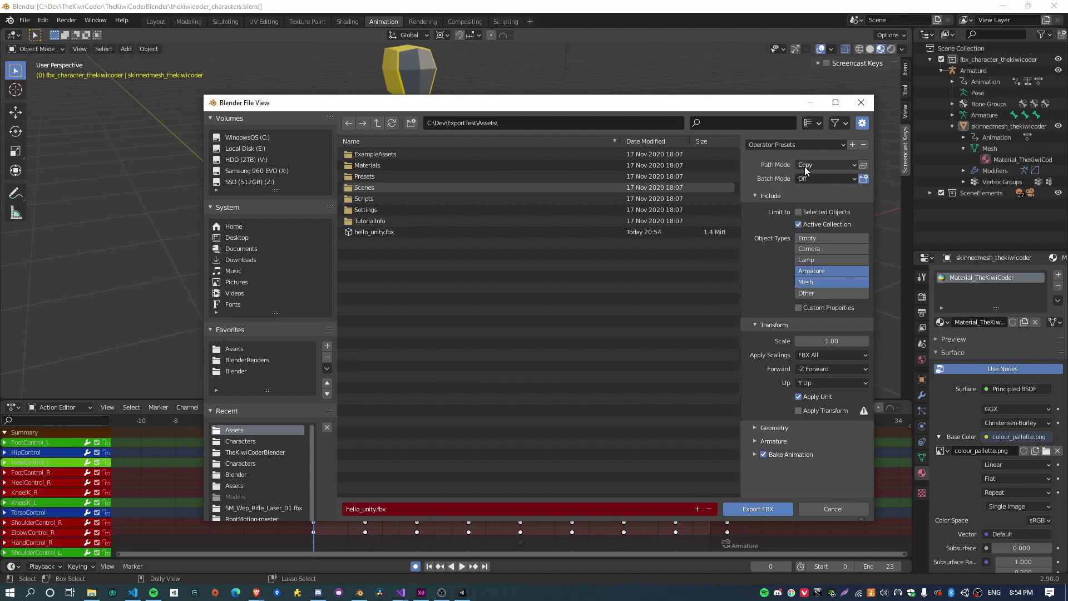
pyautogui.click(864, 165)
pyautogui.click(866, 167)
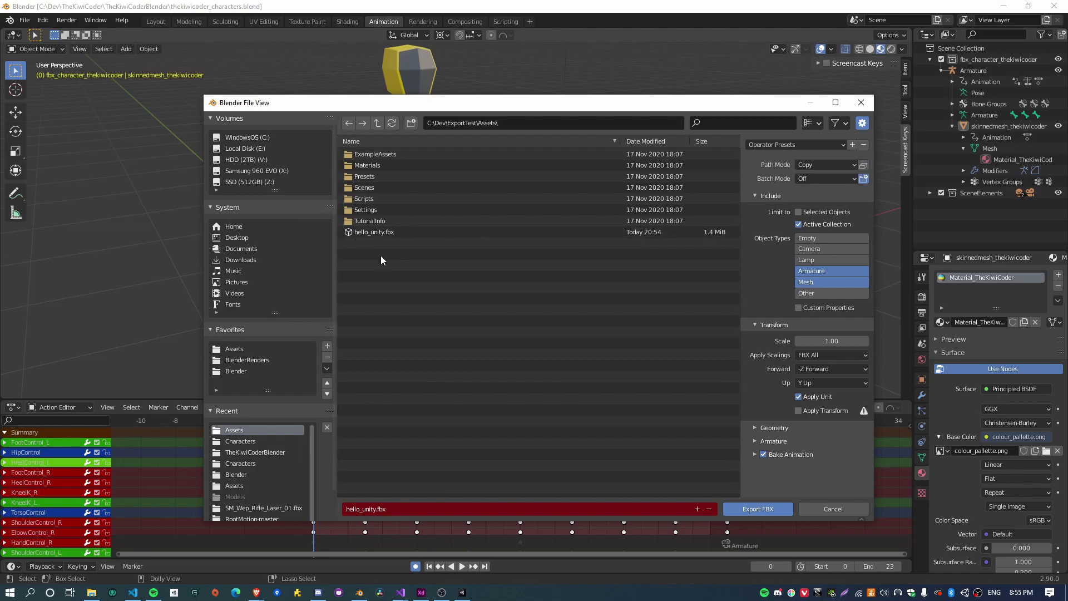
pyautogui.click(864, 165)
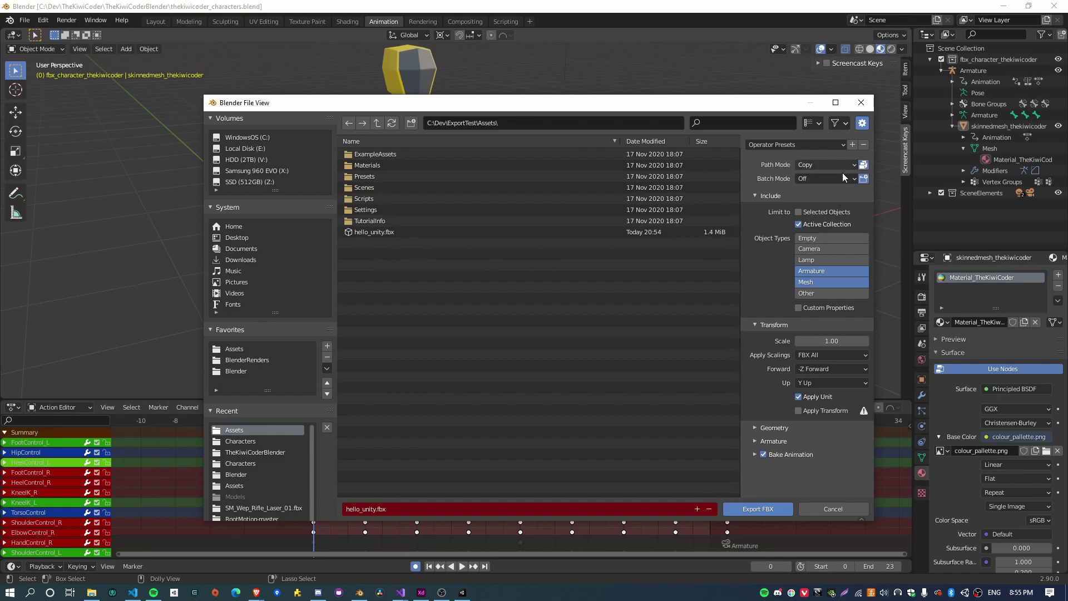
# Step: Export the character over the existing hello_unity.fbx and switch to Unity to let it re-import
pyautogui.click(756, 510)
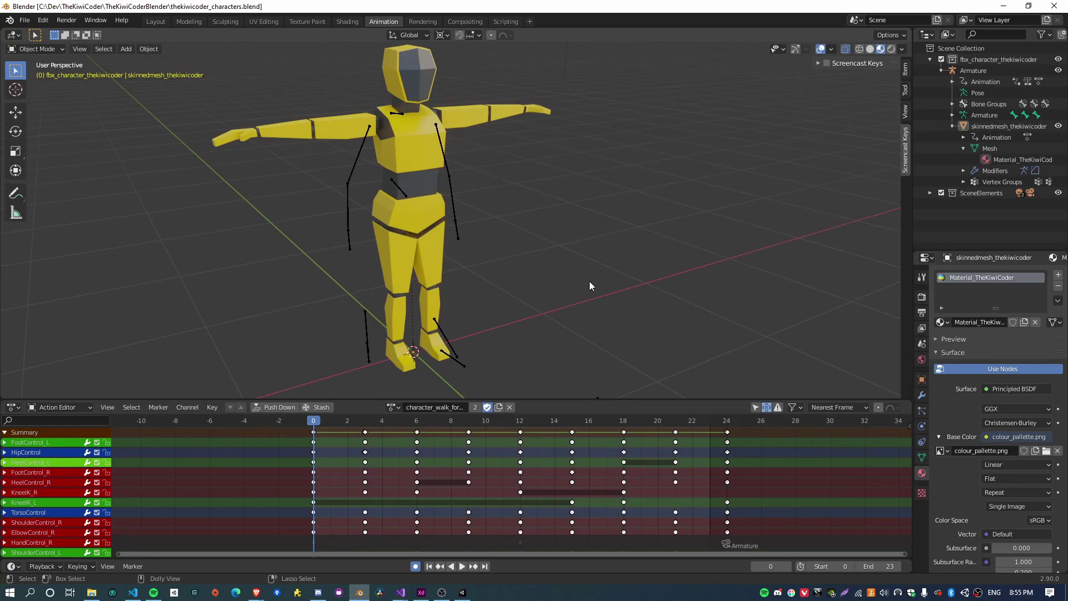
pyautogui.click(462, 592)
pyautogui.moveTo(457, 389)
pyautogui.mouseDown(button='right')
pyautogui.moveTo(476, 382)
pyautogui.moveTo(469, 377)
pyautogui.mouseUp(button='right')
# Step: Extract the embedded textures of the hello_unity model into the project's Assets folder
pyautogui.click(706, 385)
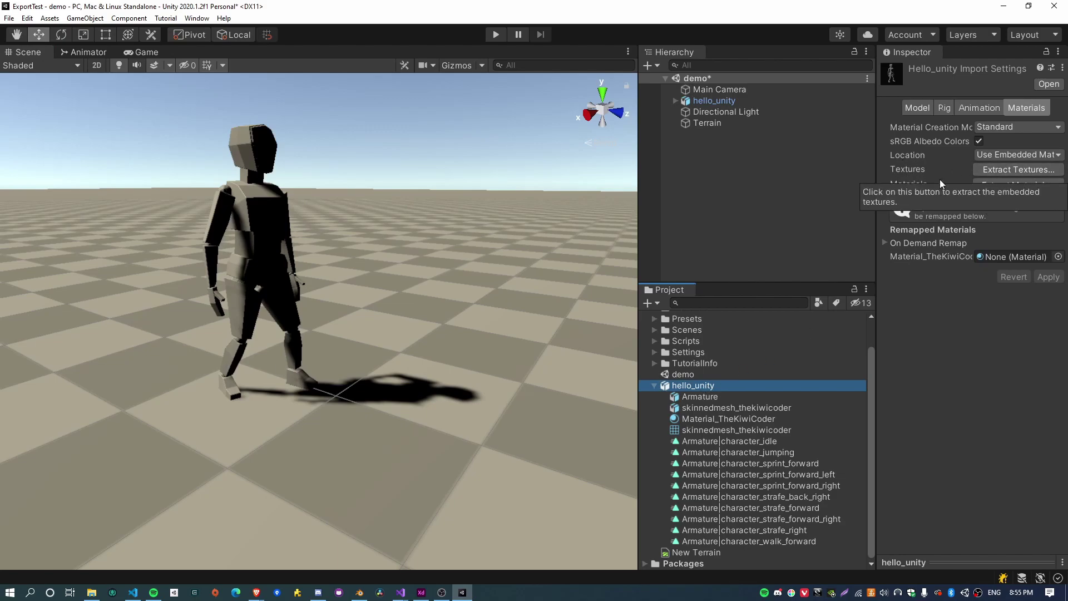
pyautogui.moveTo(543, 279); pyautogui.dragTo(523, 285, button='right')
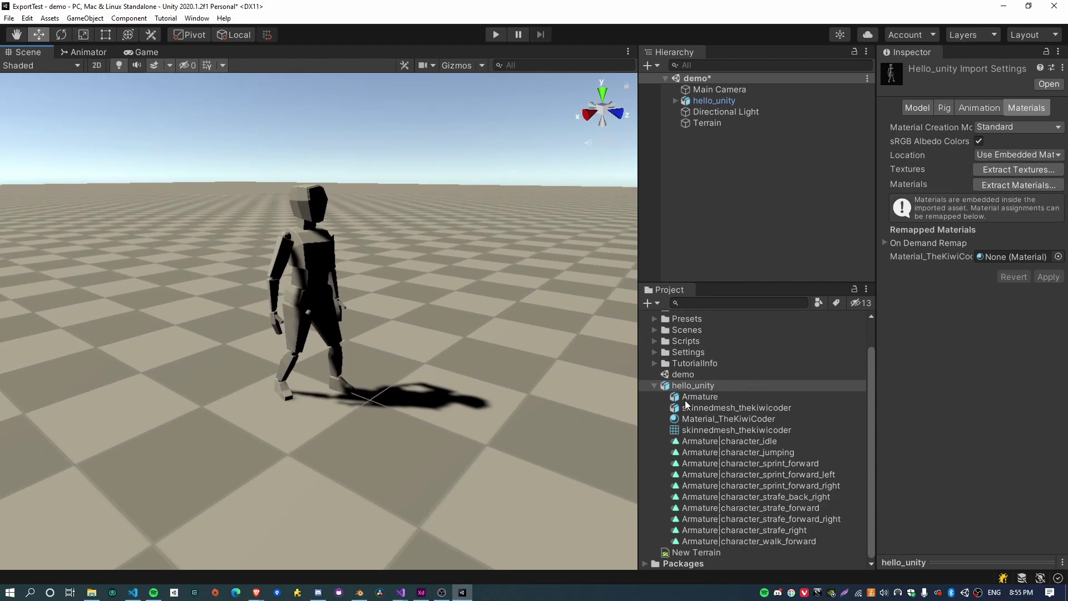
pyautogui.click(1008, 169)
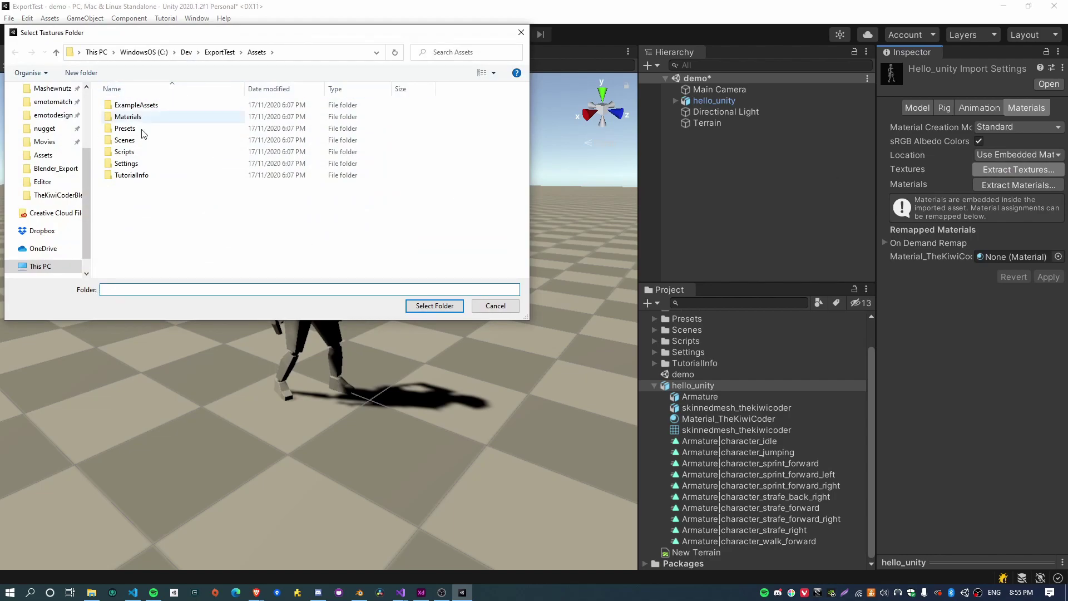
pyautogui.moveTo(258, 34); pyautogui.dragTo(393, 68)
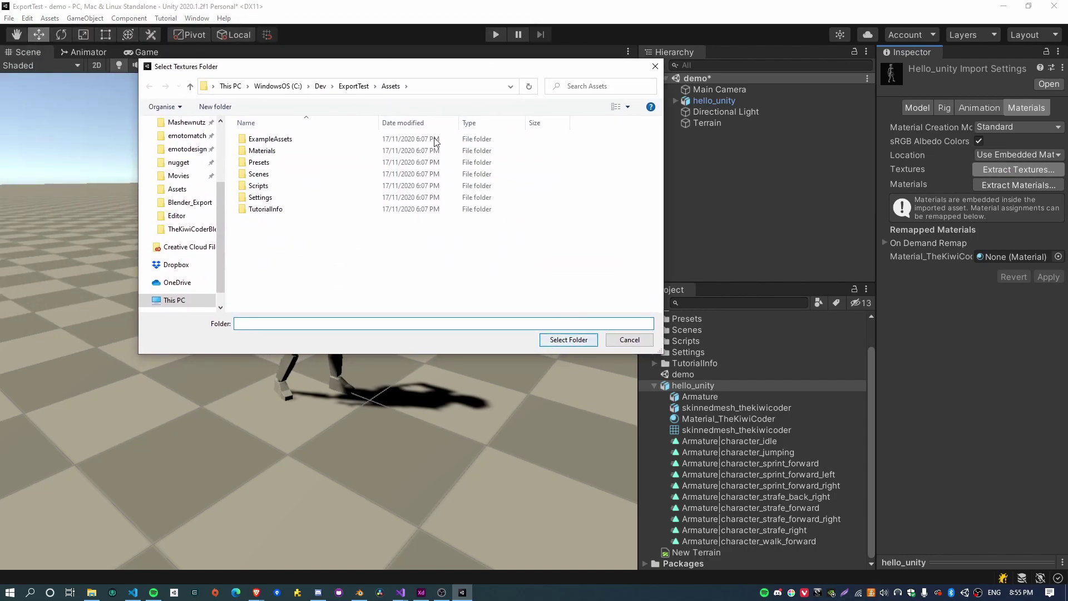
pyautogui.click(567, 340)
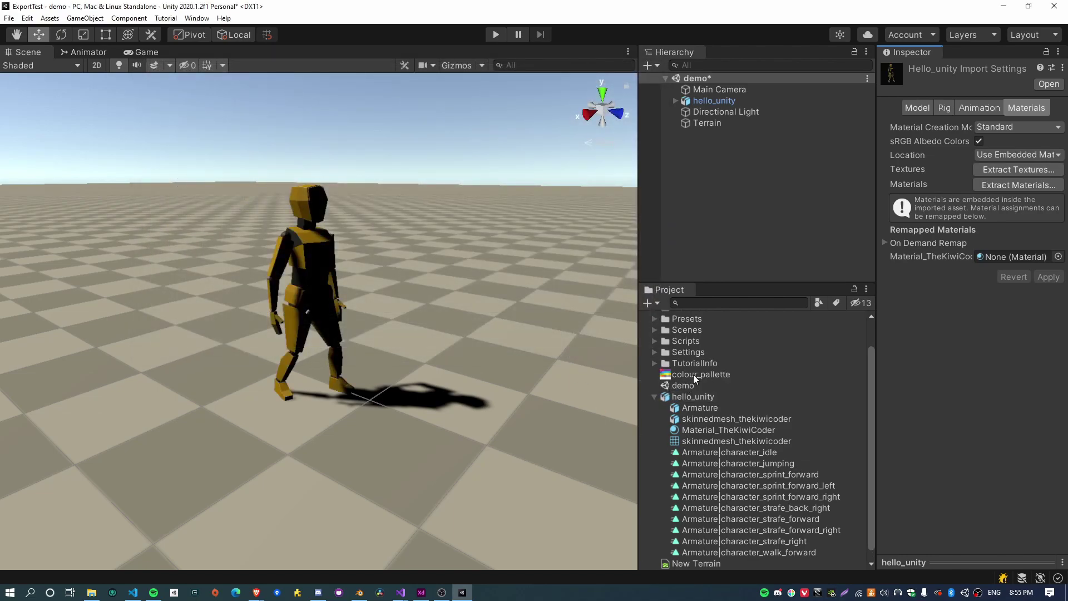
# Step: Inspect the extracted colour_pallette texture's import settings and the textured character in the scene
pyautogui.click(693, 375)
pyautogui.keyDown('alt'); pyautogui.moveTo(508, 354); pyautogui.dragTo(571, 316); pyautogui.keyUp('alt')
pyautogui.scroll(3, 571, 316)
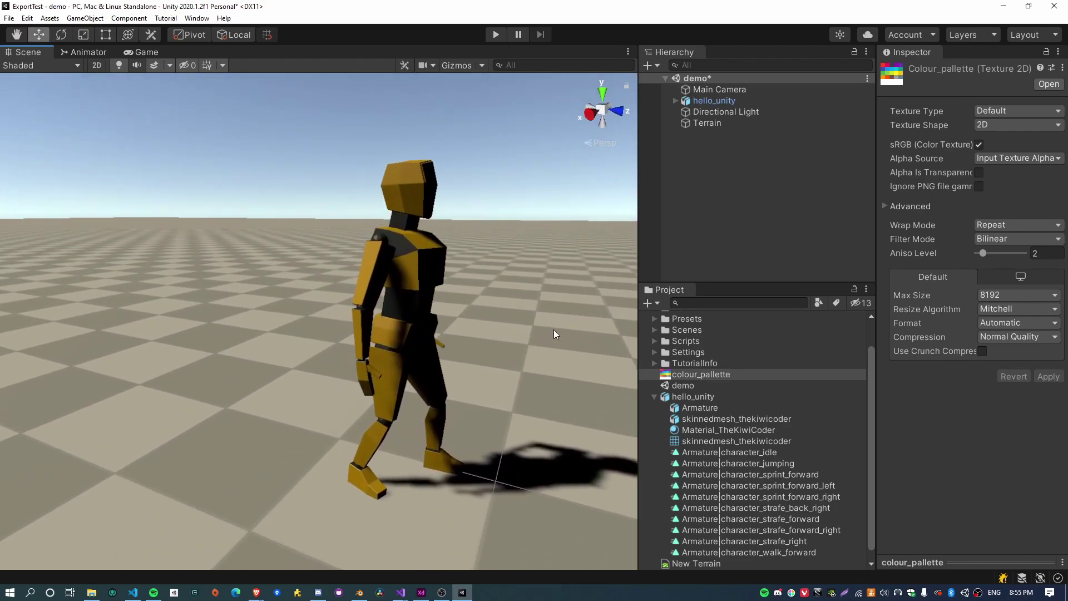
# Step: Extract the hello_unity model's embedded materials into the Assets folder and collapse the model's contents in the project
pyautogui.click(684, 398)
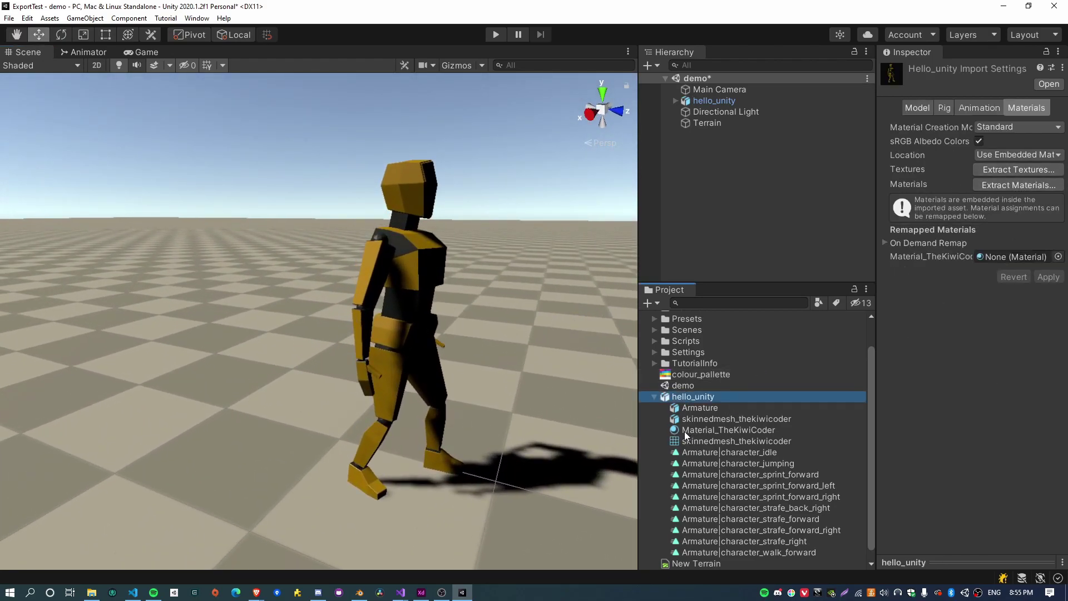
pyautogui.click(1014, 186)
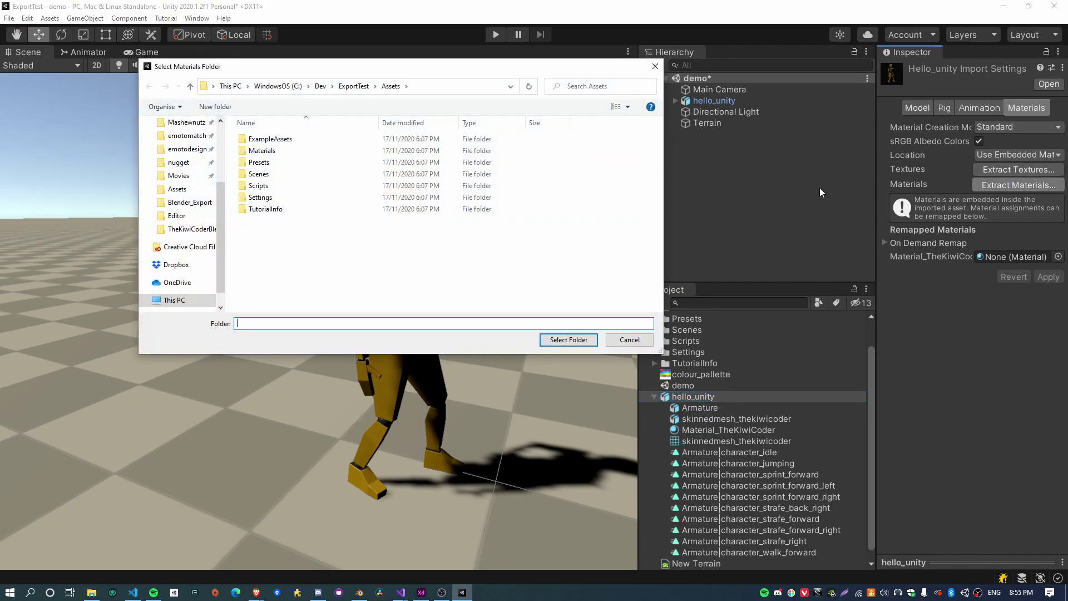
pyautogui.click(568, 340)
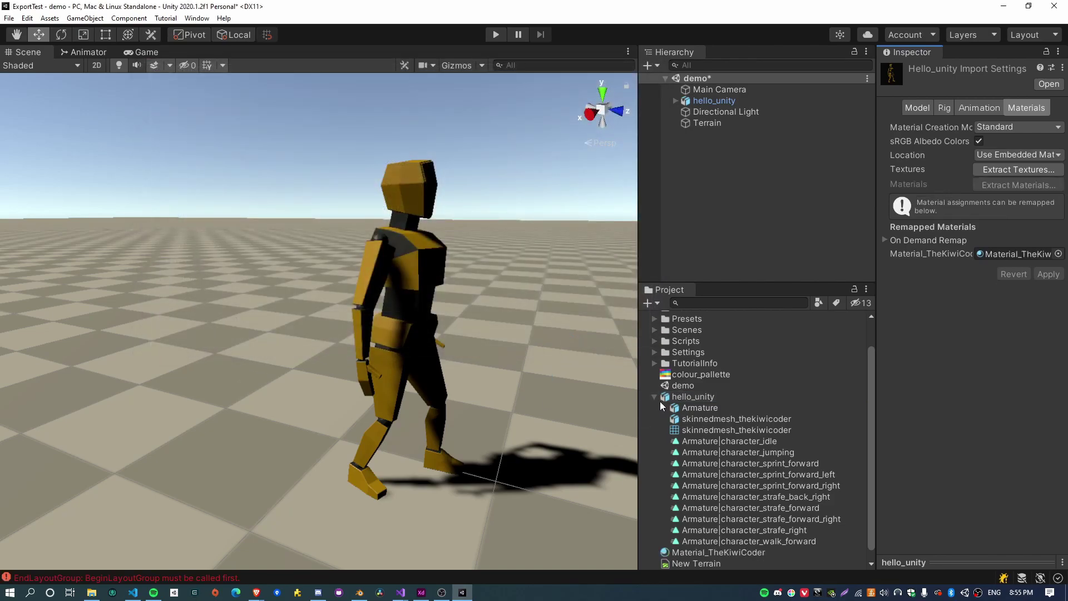
pyautogui.click(654, 397)
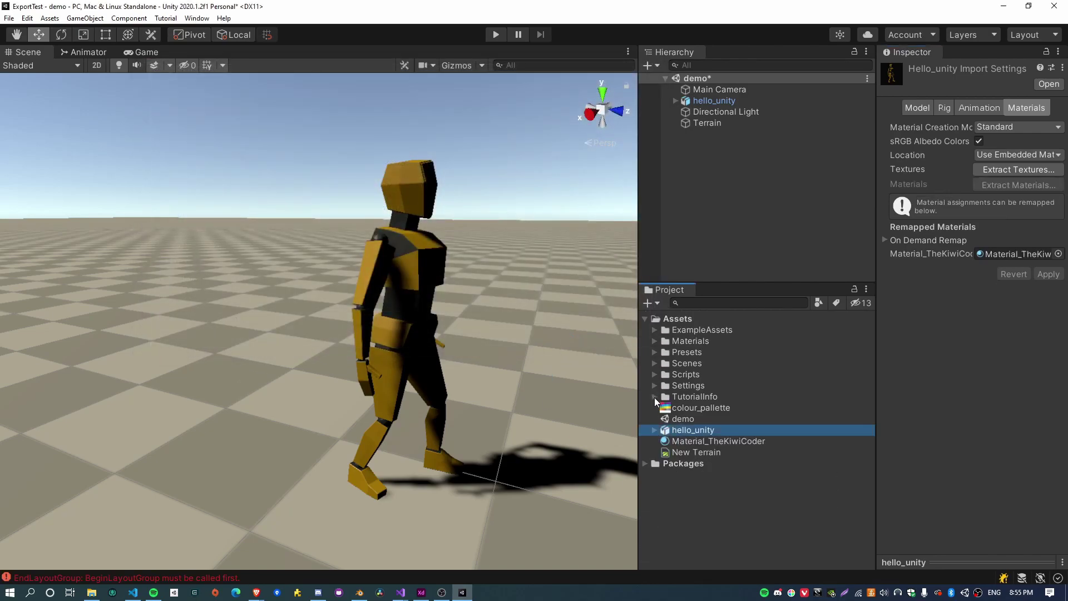
# Step: Check the details of the reported error in the Console, then close the Console
pyautogui.click(107, 576)
pyautogui.click(189, 290)
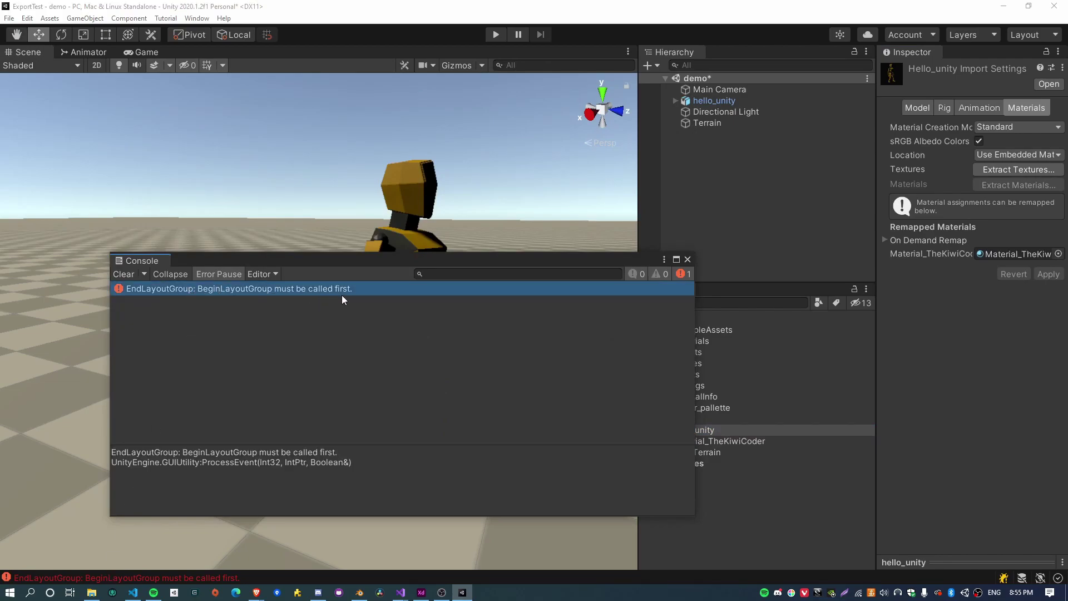
pyautogui.click(687, 259)
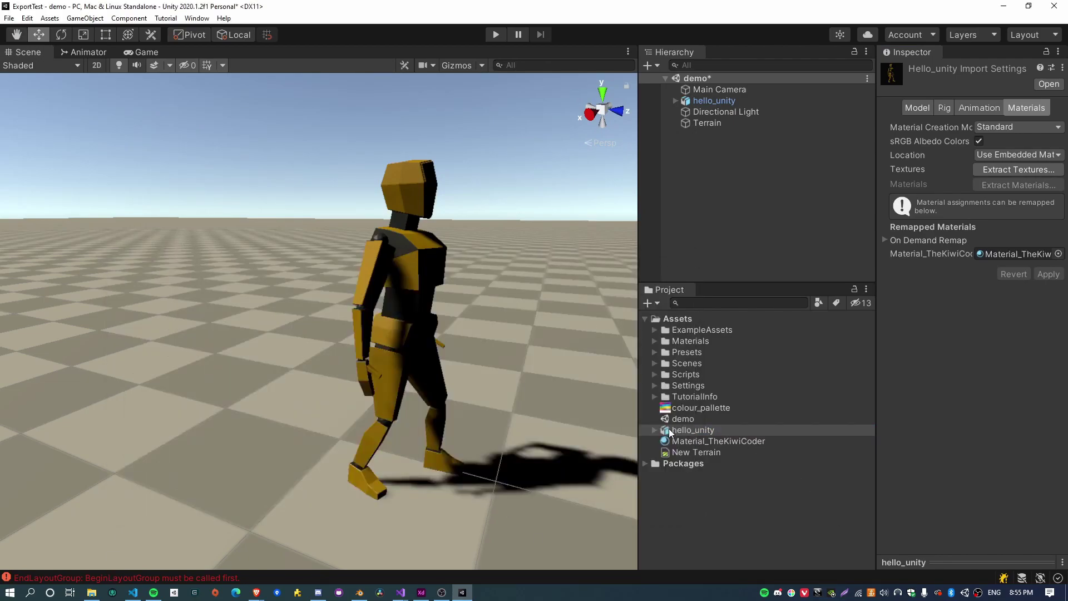
# Step: Brighten the Base Map colour of Material_TheKiwiCoder to white and save the demo scene
pyautogui.click(696, 442)
pyautogui.keyDown('alt'); pyautogui.moveTo(519, 416); pyautogui.dragTo(635, 440); pyautogui.keyUp('alt')
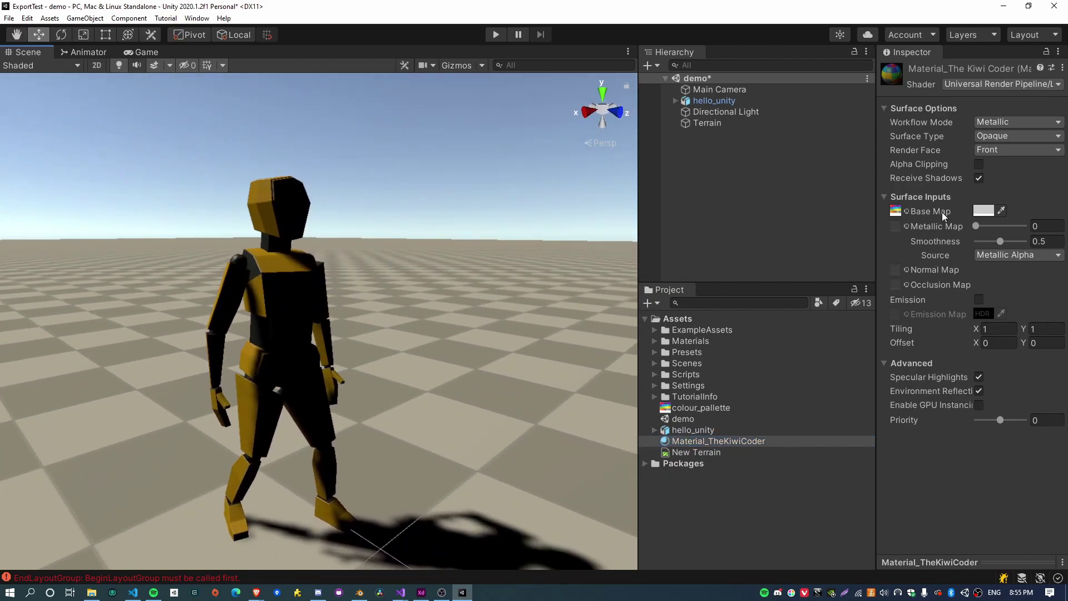
pyautogui.scroll(-3, 474, 394)
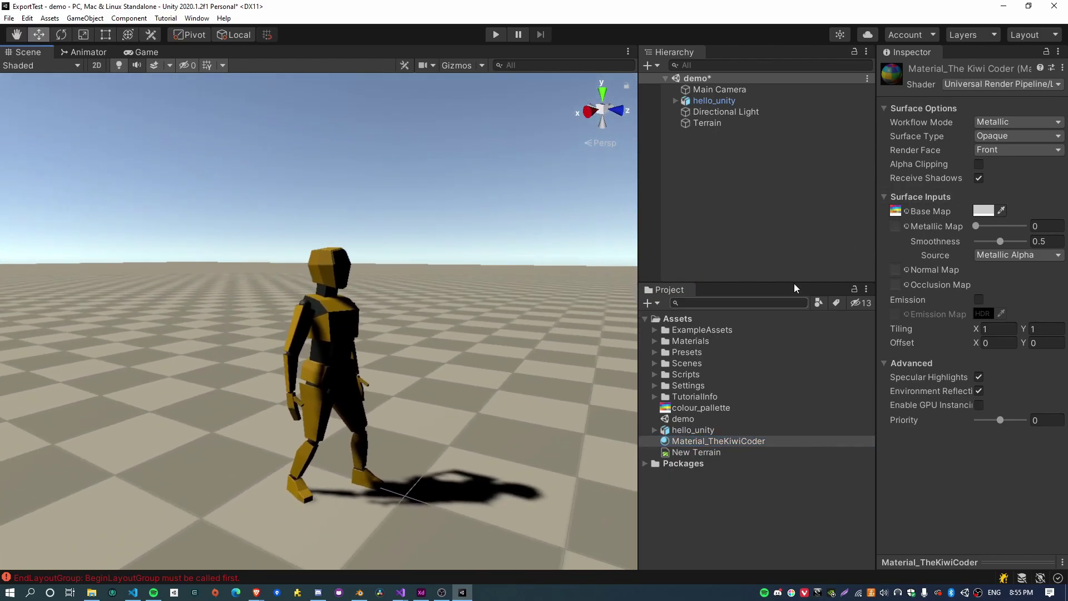
pyautogui.click(983, 210)
pyautogui.moveTo(982, 298); pyautogui.dragTo(841, 245)
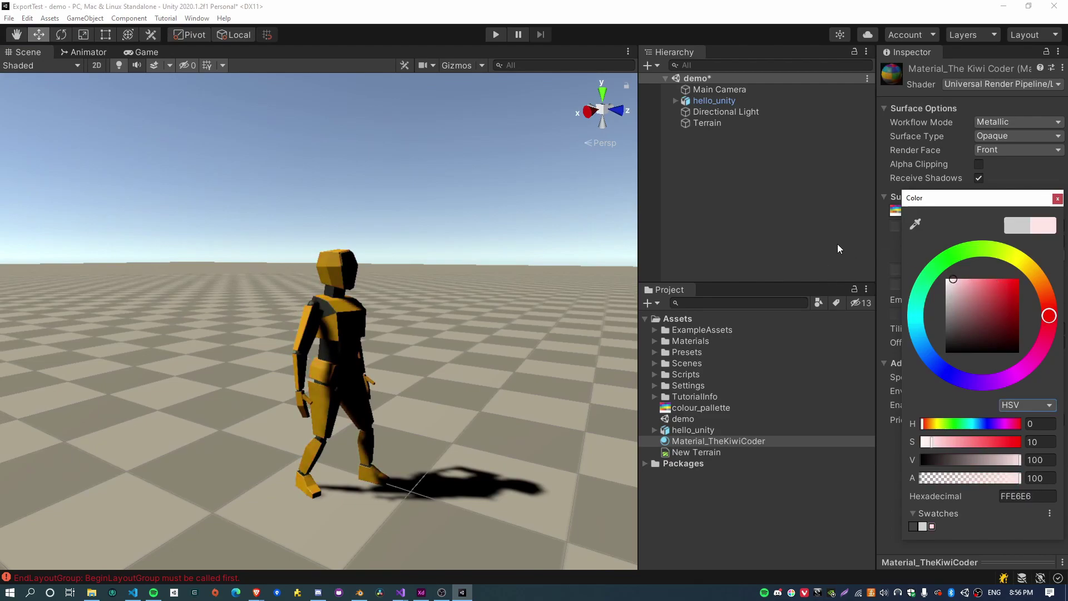
pyautogui.click(1057, 200)
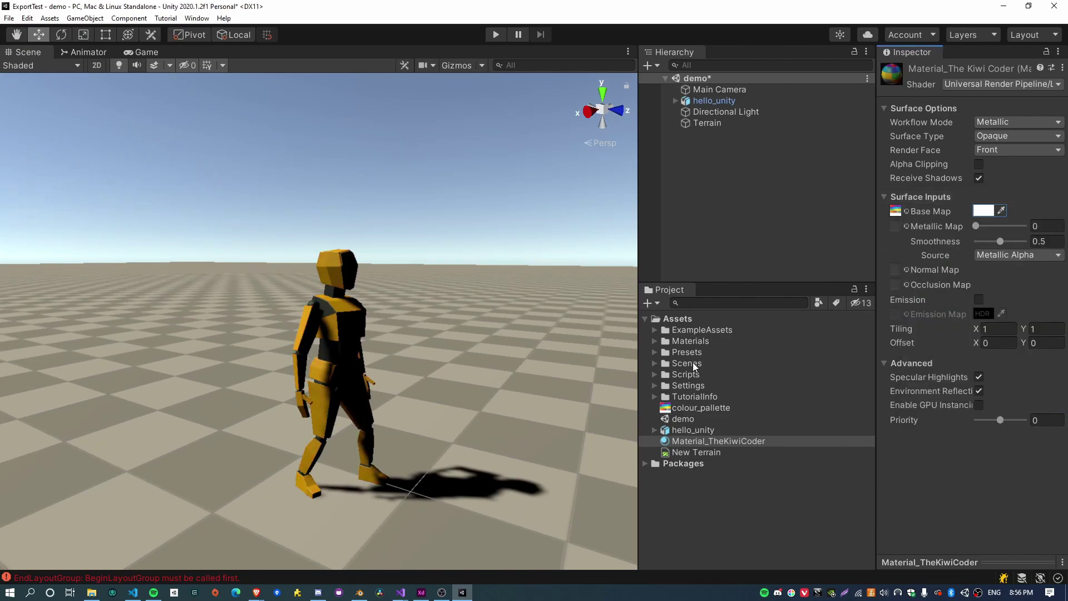
pyautogui.keyDown('alt'); pyautogui.moveTo(485, 396); pyautogui.dragTo(496, 426); pyautogui.keyUp('alt')
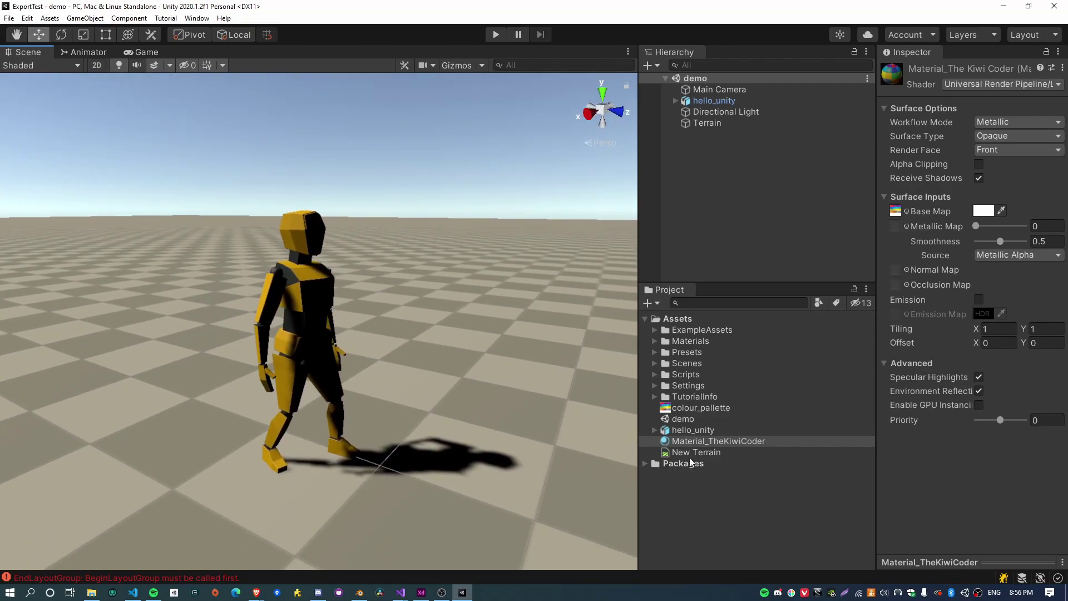
# Step: Examine the Rig import settings of the hello_unity model, including the available Animation Type options
pyautogui.click(689, 430)
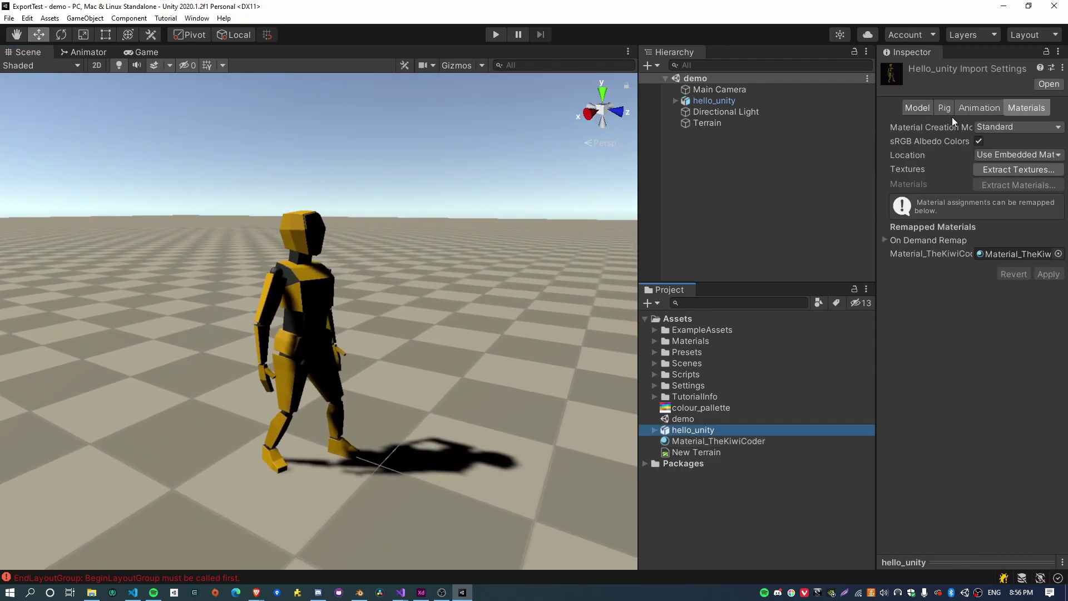
pyautogui.click(945, 109)
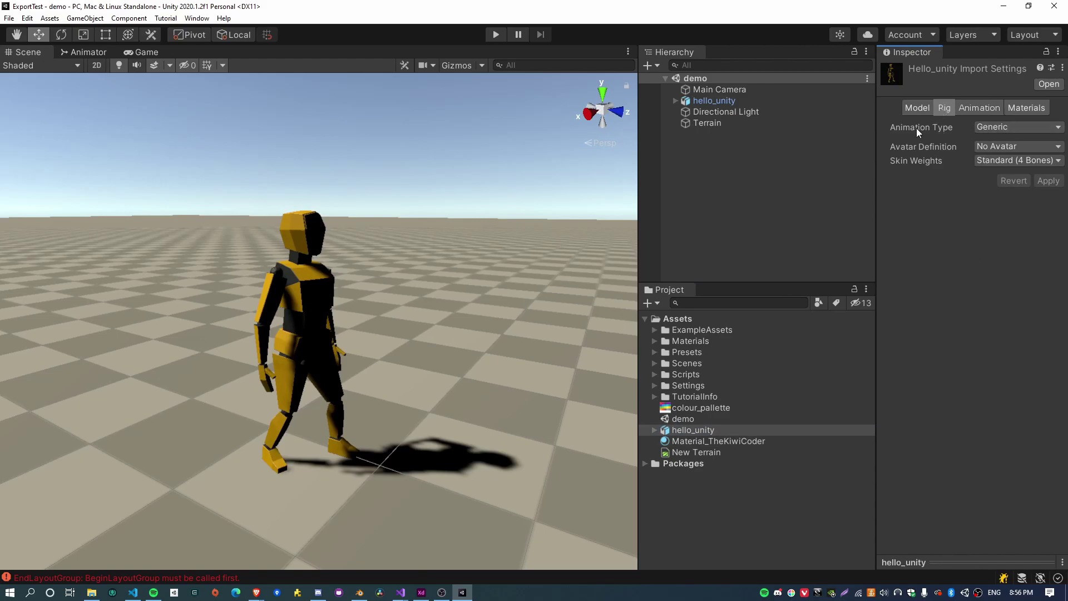
pyautogui.keyDown('alt'); pyautogui.moveTo(526, 344); pyautogui.dragTo(501, 354); pyautogui.keyUp('alt')
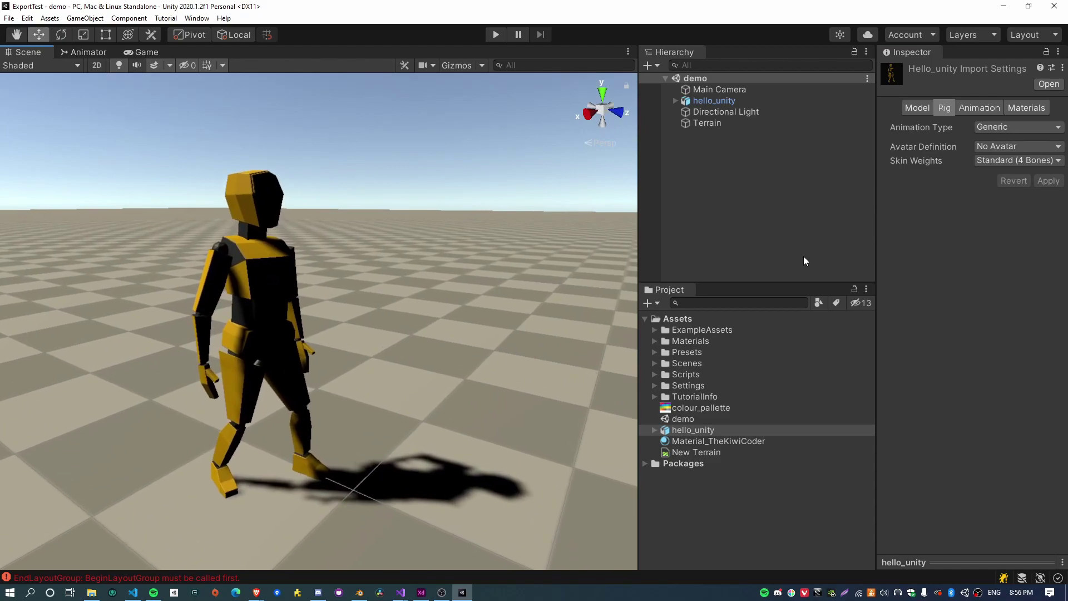
pyautogui.click(1009, 128)
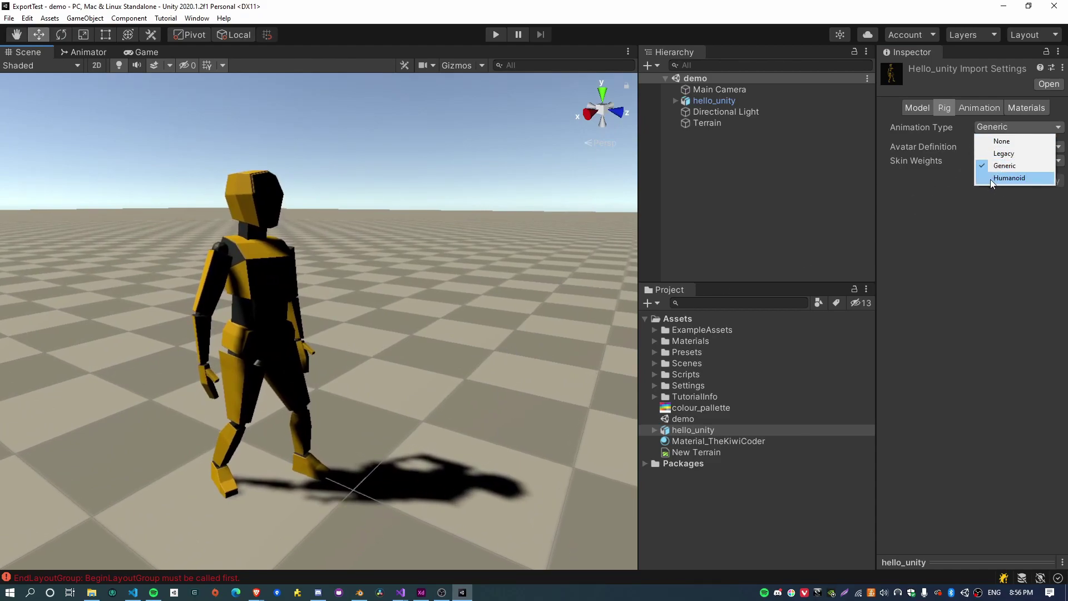
pyautogui.click(933, 255)
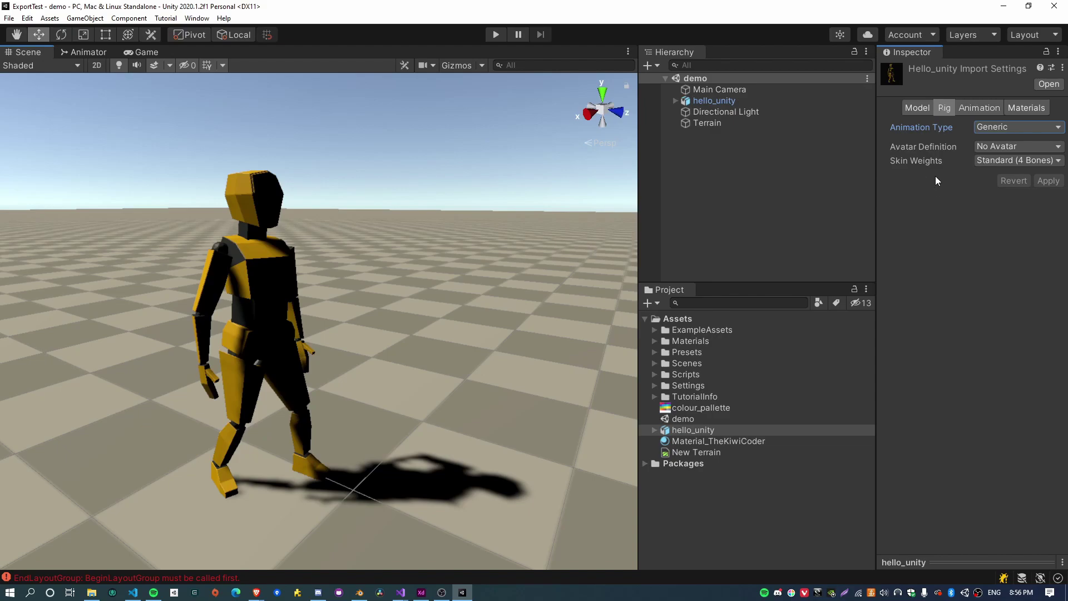
# Step: Create a C# script named BlenderImporter in the Assets folder
pyautogui.click(649, 304)
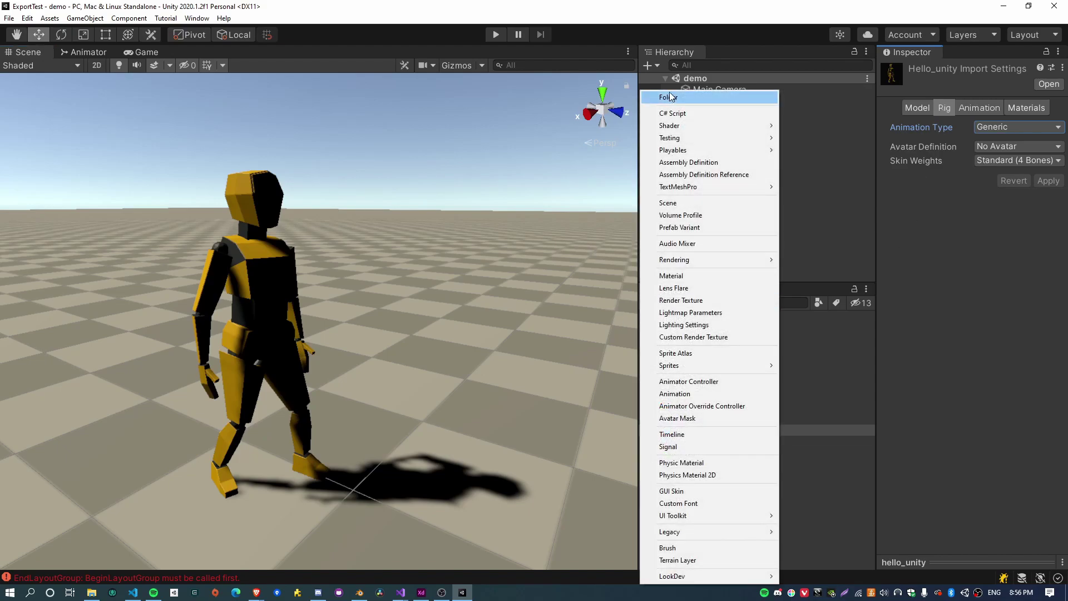
pyautogui.click(688, 114)
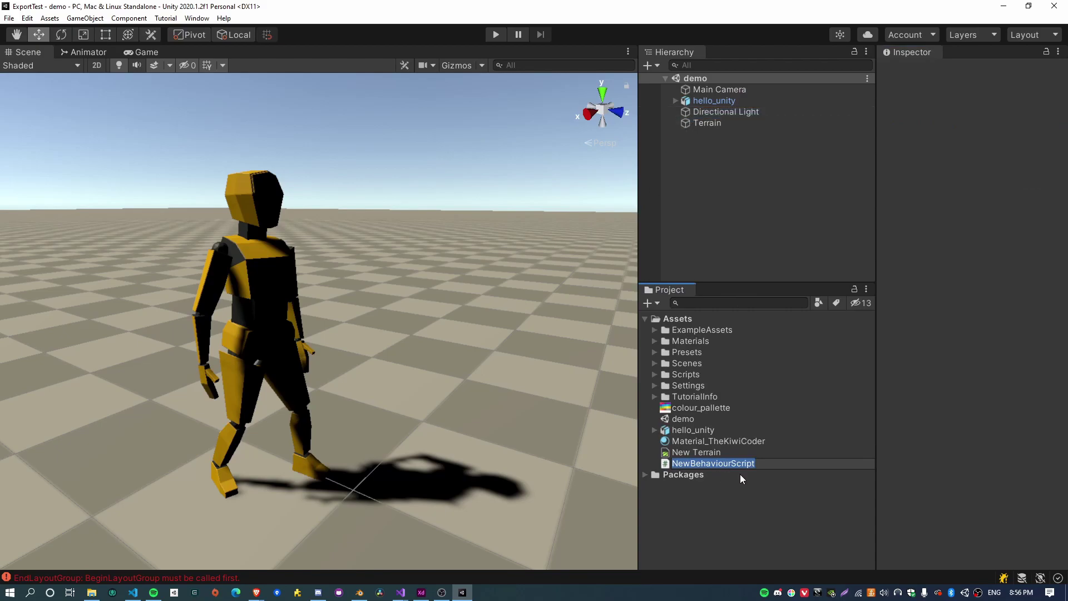
pyautogui.write('BlenderImporter')
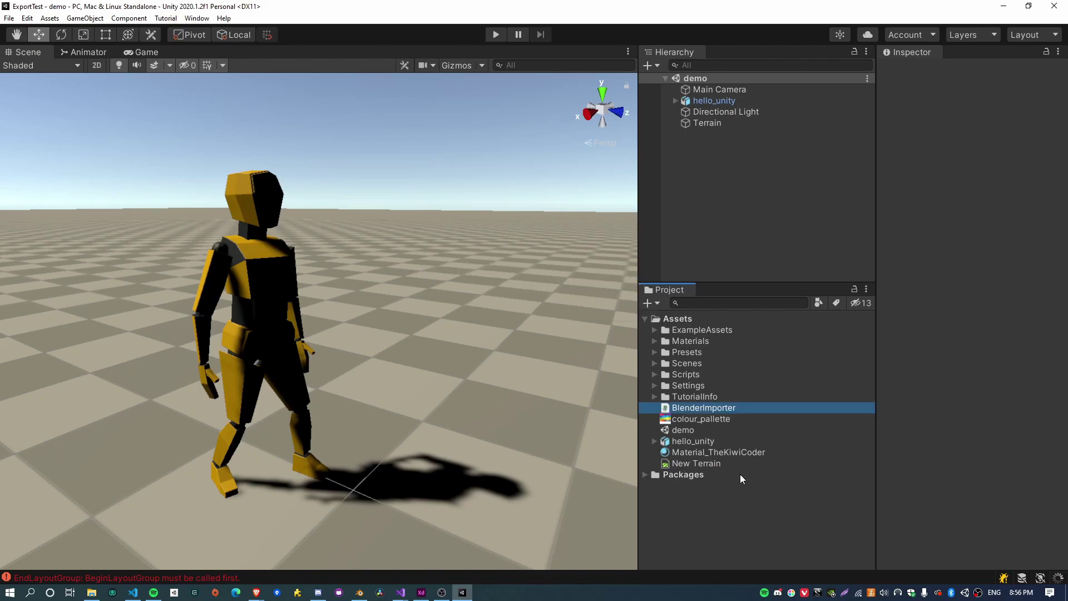
# Step: Open the BlenderImporter script in Visual Studio and add a using UnityEditor; directive below using UnityEngine;
pyautogui.doubleClick(694, 409)
pyautogui.click(273, 150)
pyautogui.click(263, 131)
pyautogui.write('using Unity')
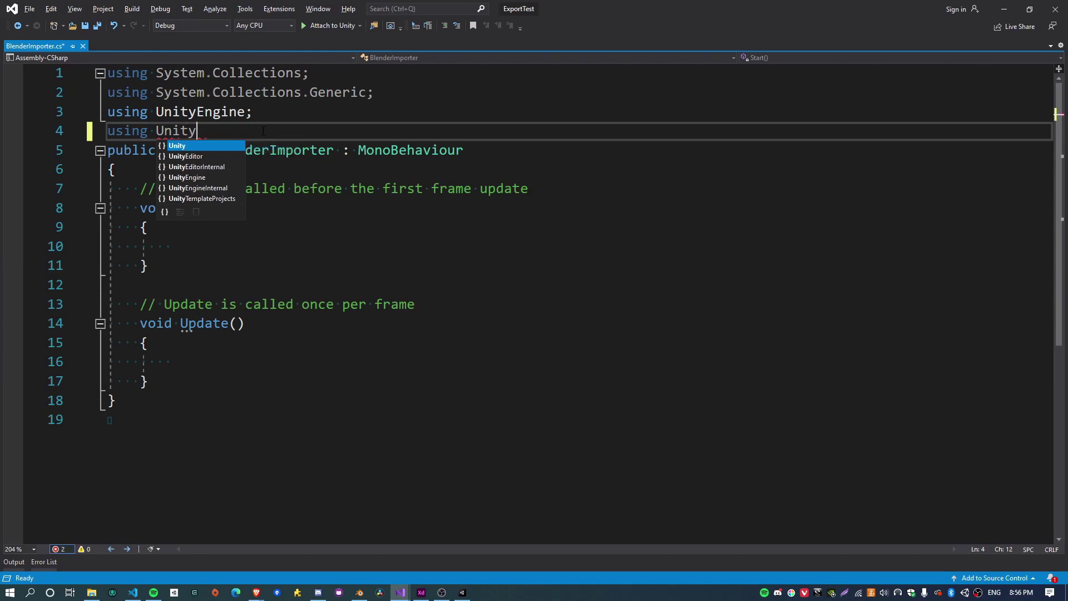
pyautogui.write('Editor;')
pyautogui.press('Return')
pyautogui.press('Down')
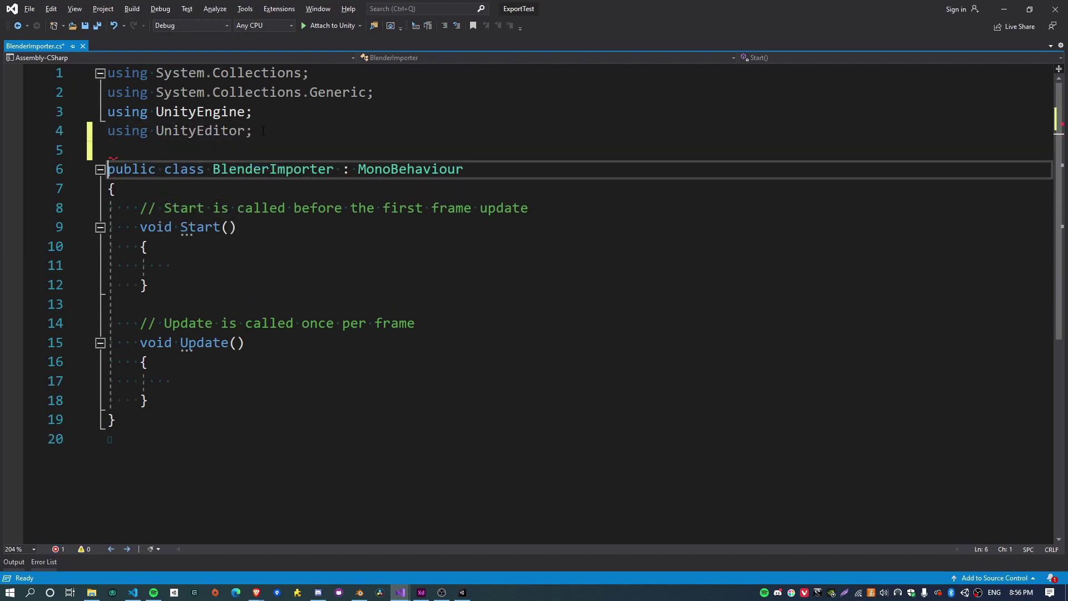
# Step: Change the base class of BlenderImporter to AssetPostprocessor
pyautogui.press('End')
pyautogui.hotkey('ctrl', 'shift', 'Left')
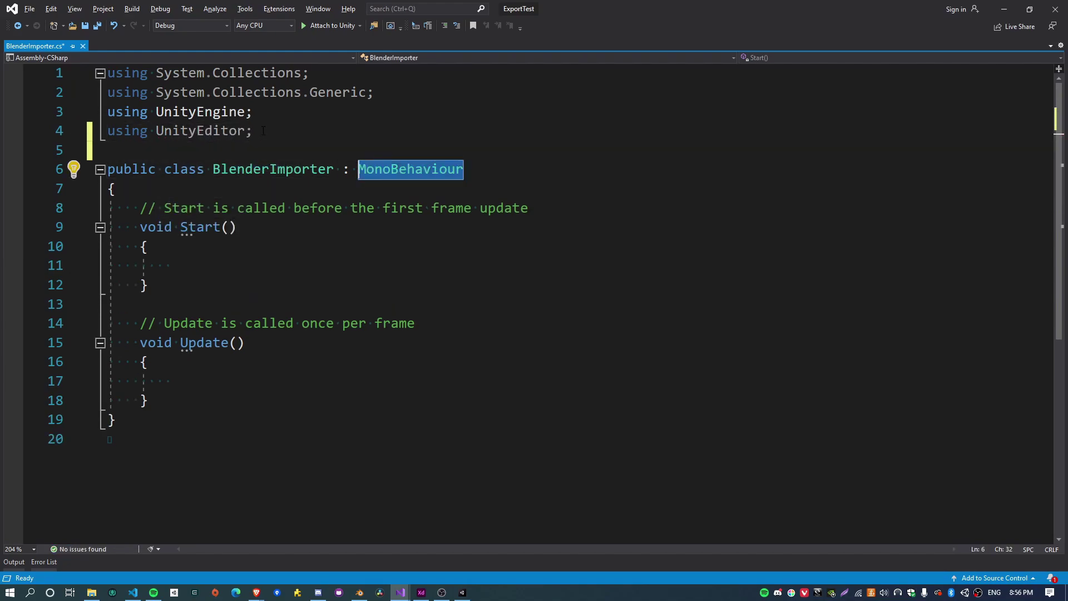
pyautogui.write('AssetPostprocessor')
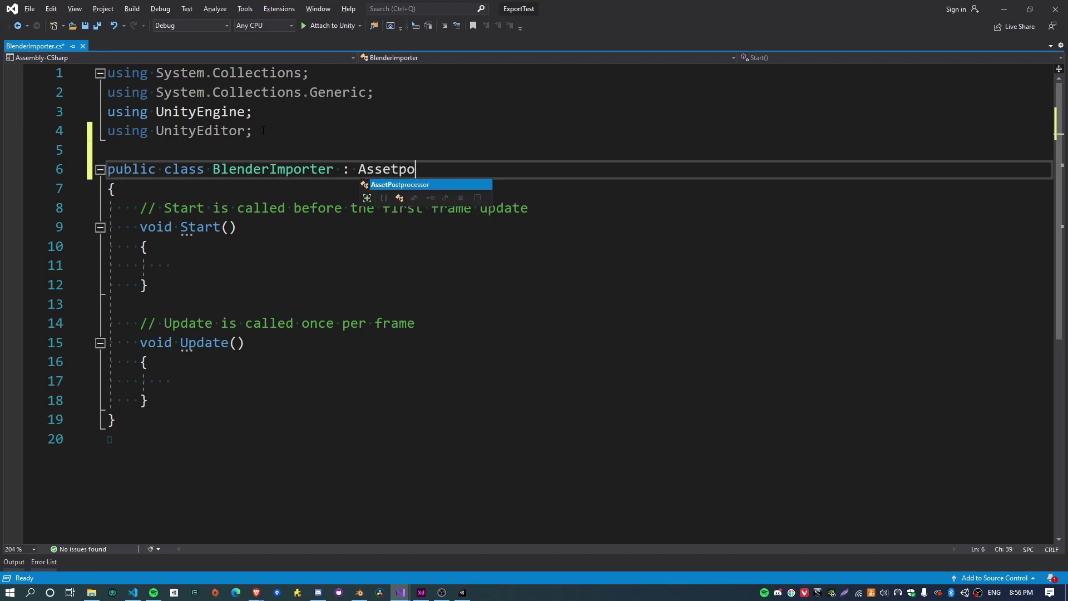
# Step: Delete the Start and Update methods with their comments from the BlenderImporter class and save the script
pyautogui.press('Down')
pyautogui.press('Down')
pyautogui.press('Home')
pyautogui.hotkey('shift', 'Down')
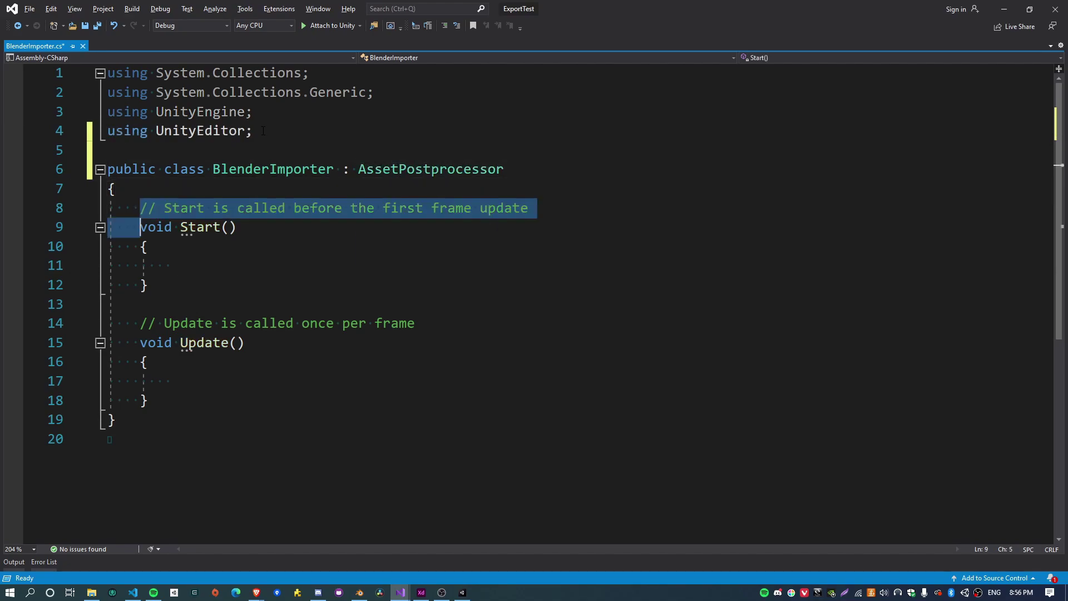
pyautogui.hotkey('shift', 'Down')
pyautogui.hotkey('shift', 'Down')
pyautogui.hotkey('shift', 'Down')
pyautogui.hotkey('shift', 'Down')
pyautogui.hotkey('shift', 'Down')
pyautogui.hotkey('shift', 'Down')
pyautogui.hotkey('shift', 'Down')
pyautogui.hotkey('shift', 'Down')
pyautogui.hotkey('shift', 'Down')
pyautogui.hotkey('shift', 'End')
pyautogui.press('Delete')
pyautogui.hotkey('ctrl', 's')
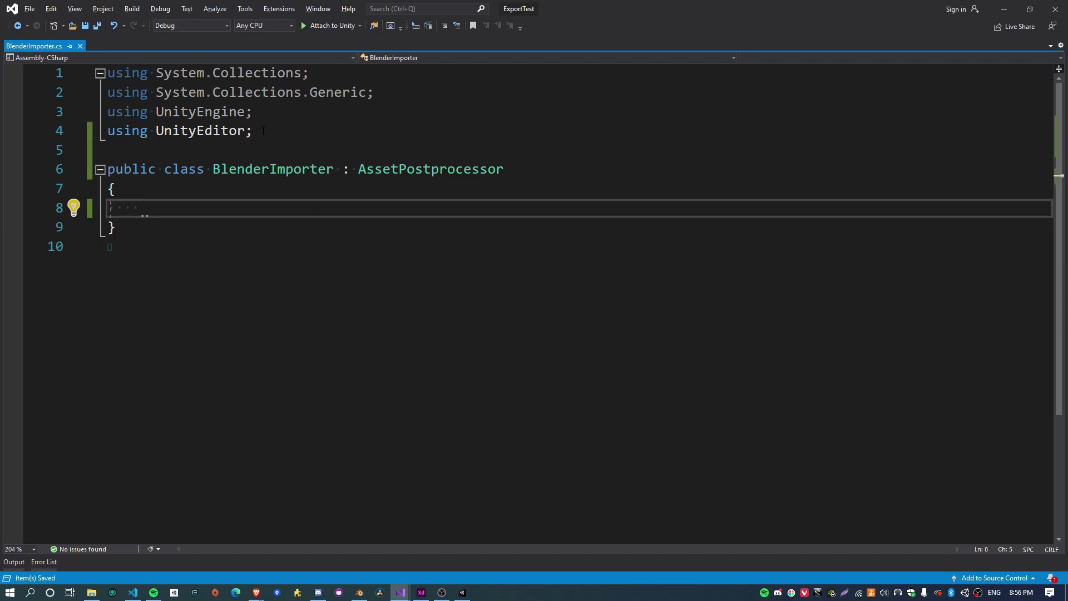
# Step: Switch to the browser and view the AssetPostprocessor page of the Unity Scripting API, highlighting the class name
pyautogui.moveTo(256, 592)
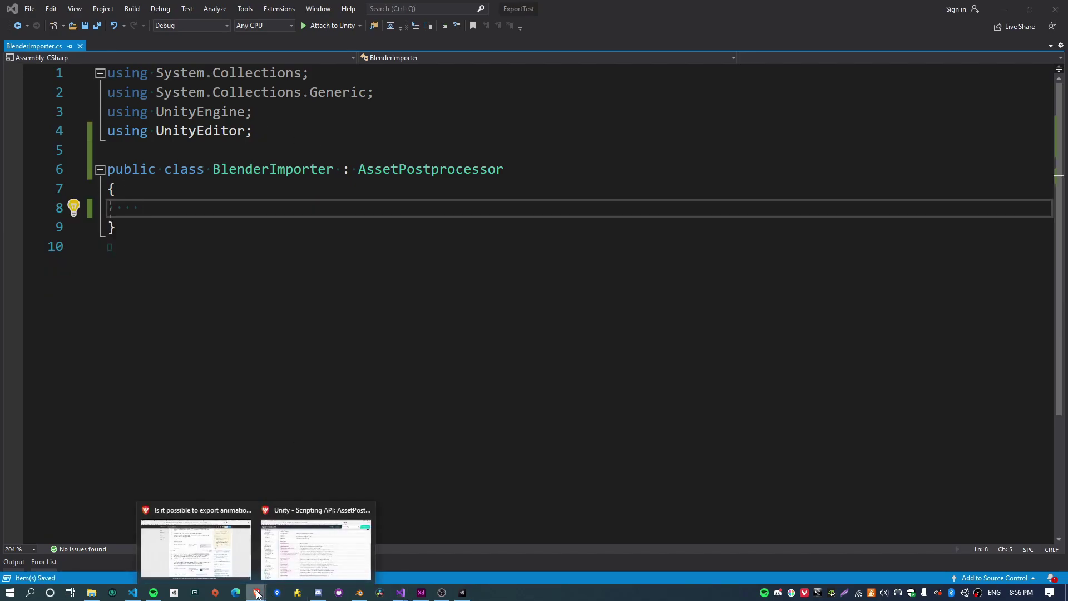
pyautogui.click(320, 543)
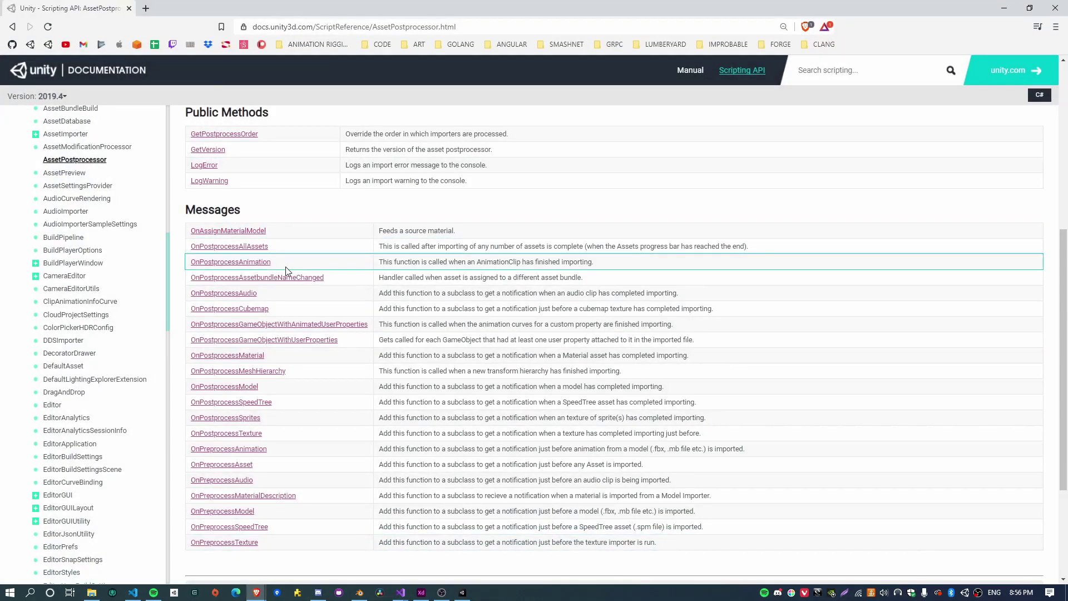
pyautogui.scroll(6, 286, 270)
pyautogui.moveTo(192, 123); pyautogui.dragTo(330, 125)
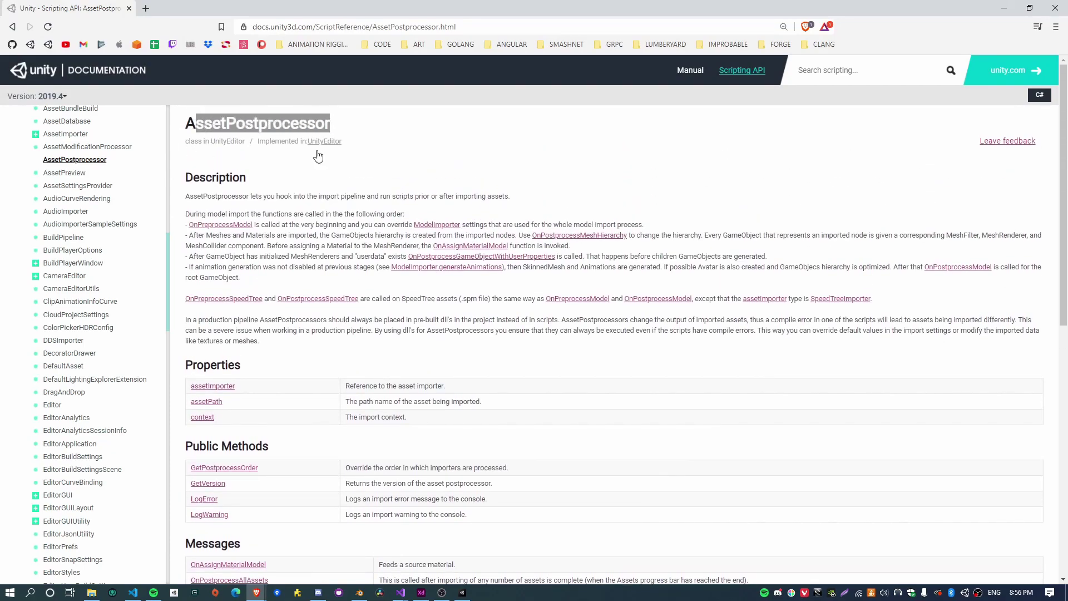
# Step: Review the AssetPostprocessor messages list, return to Visual Studio, add an empty void OnPreprocessModel() method to BlenderImporter, and save the script
pyautogui.scroll(-6, 281, 292)
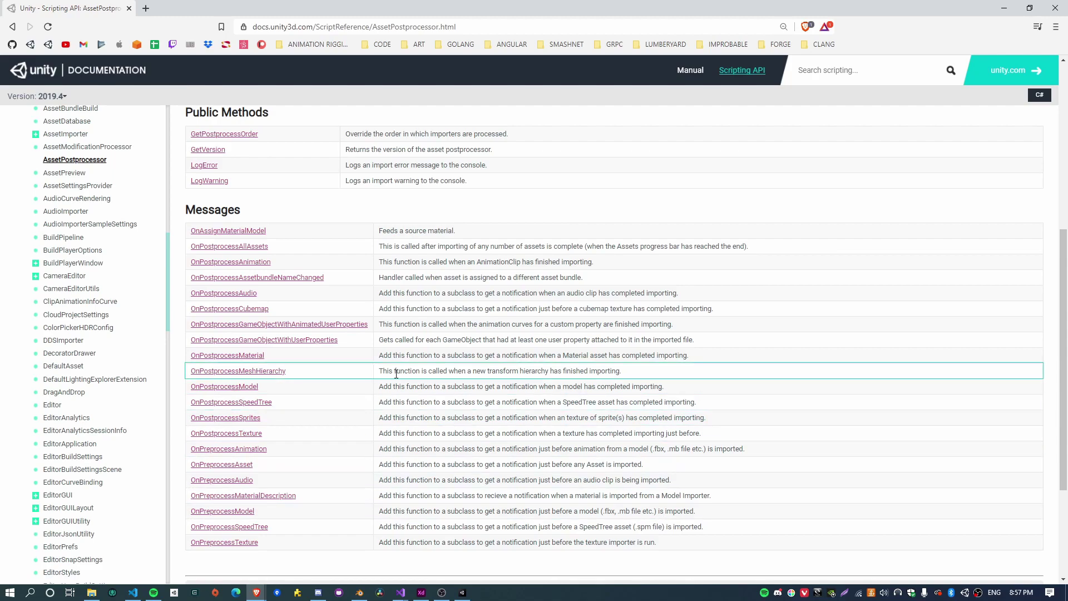
pyautogui.click(463, 593)
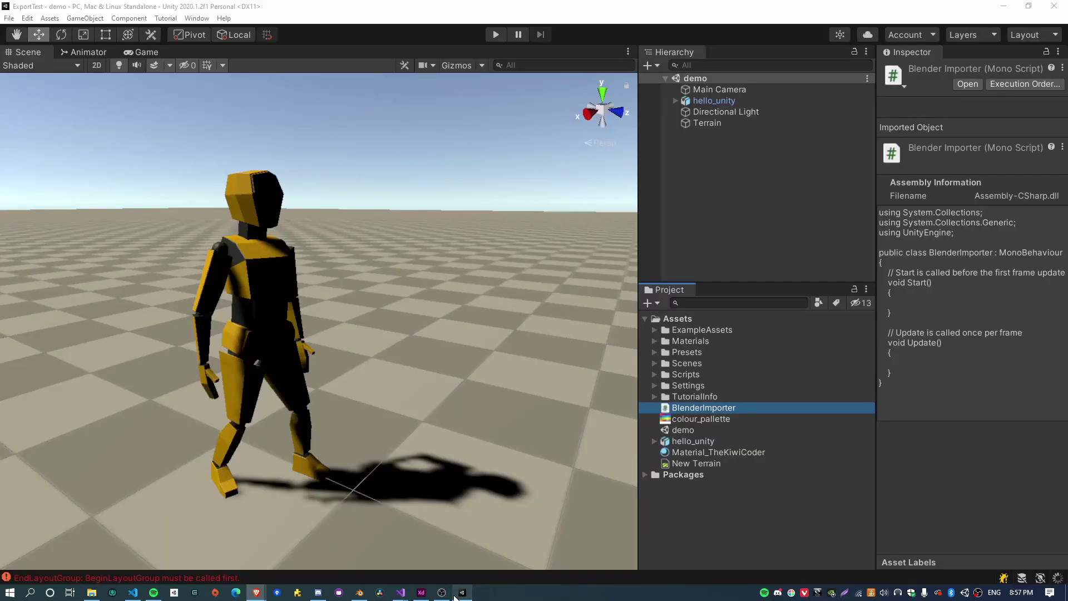
pyautogui.moveTo(400, 592)
pyautogui.click(459, 549)
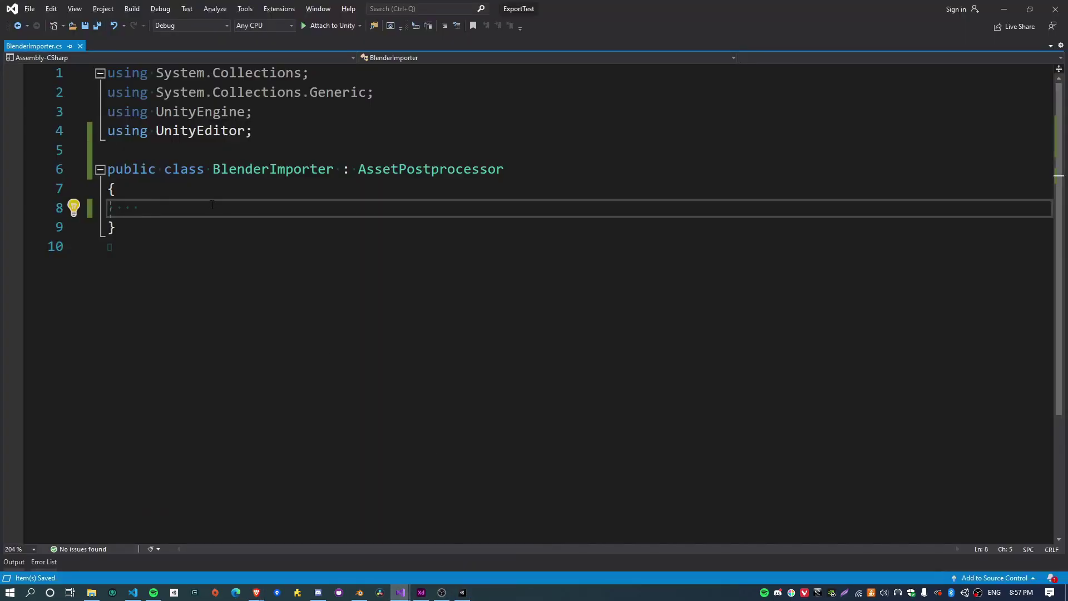
pyautogui.write('void ')
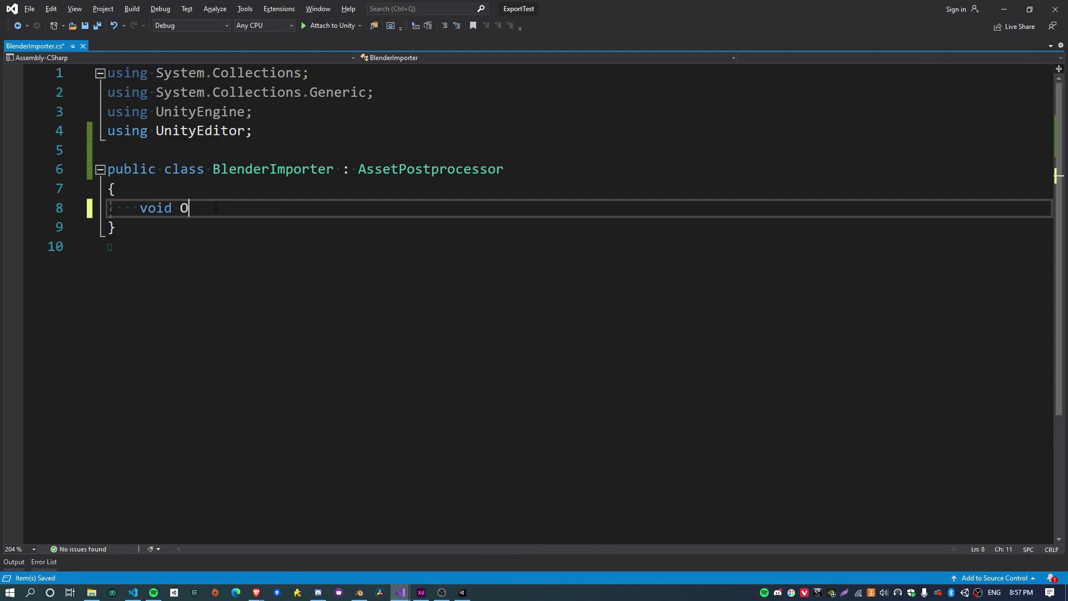
pyautogui.write('OnPreprocessModel() {')
pyautogui.press('Return')
pyautogui.hotkey('ctrl', 's')
pyautogui.doubleClick(235, 212)
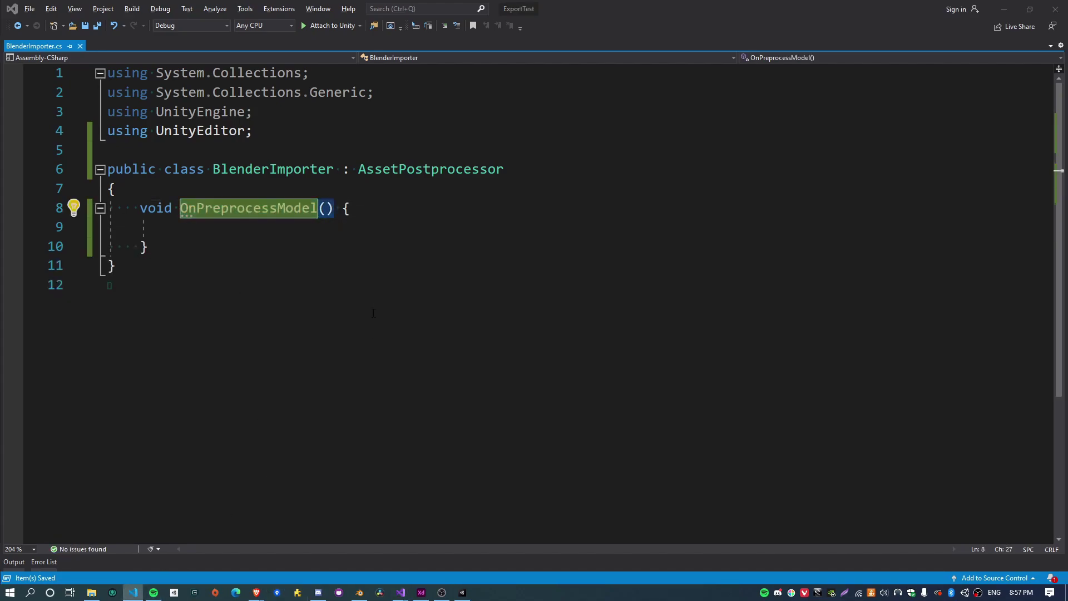
# Step: Declare ModelImporter importer = assetImporter as ModelImporter; inside the OnPreprocessModel method
pyautogui.click(244, 230)
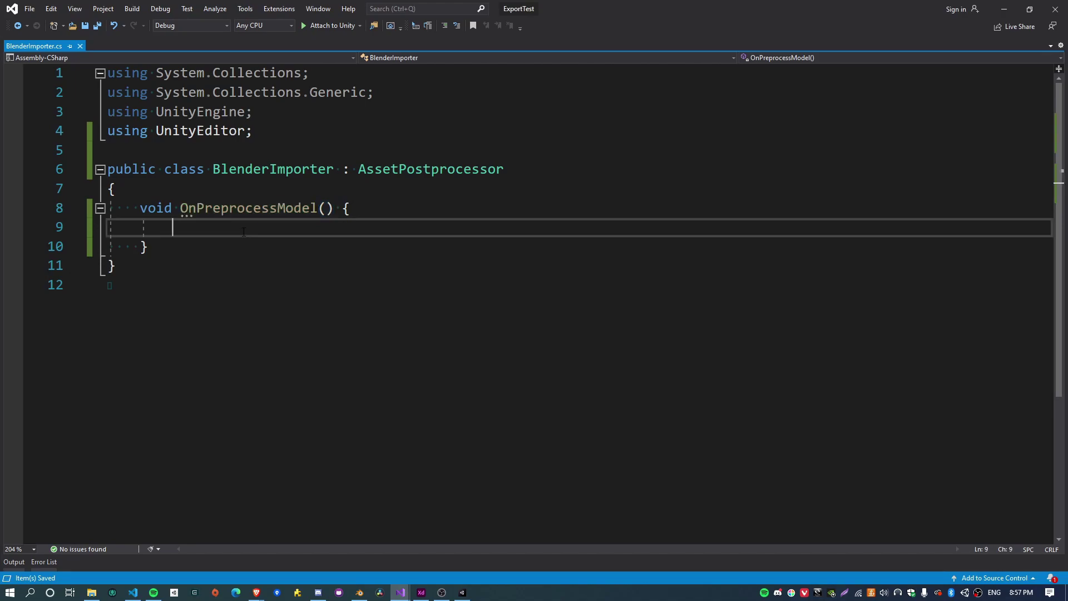
pyautogui.write('ModelImporter importer')
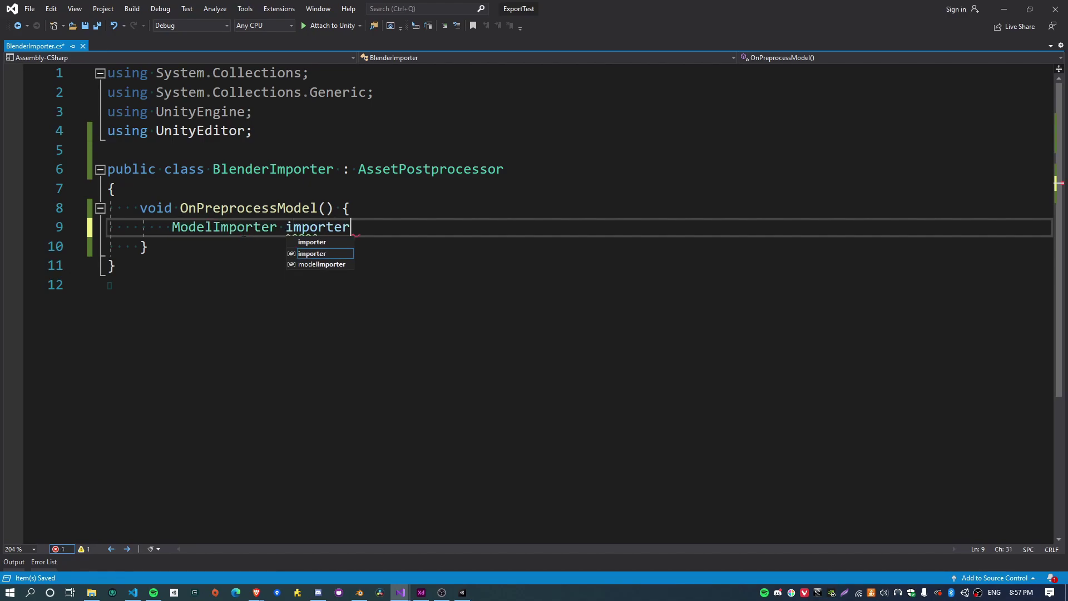
pyautogui.write(' = asseti')
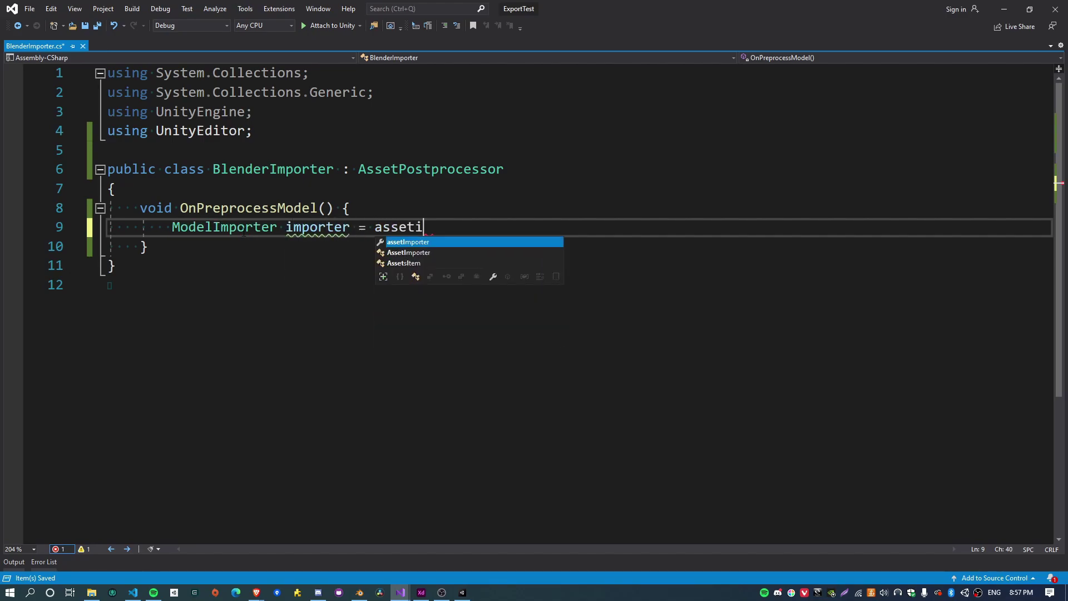
pyautogui.write('mporter as Modeli')
pyautogui.press('Tab')
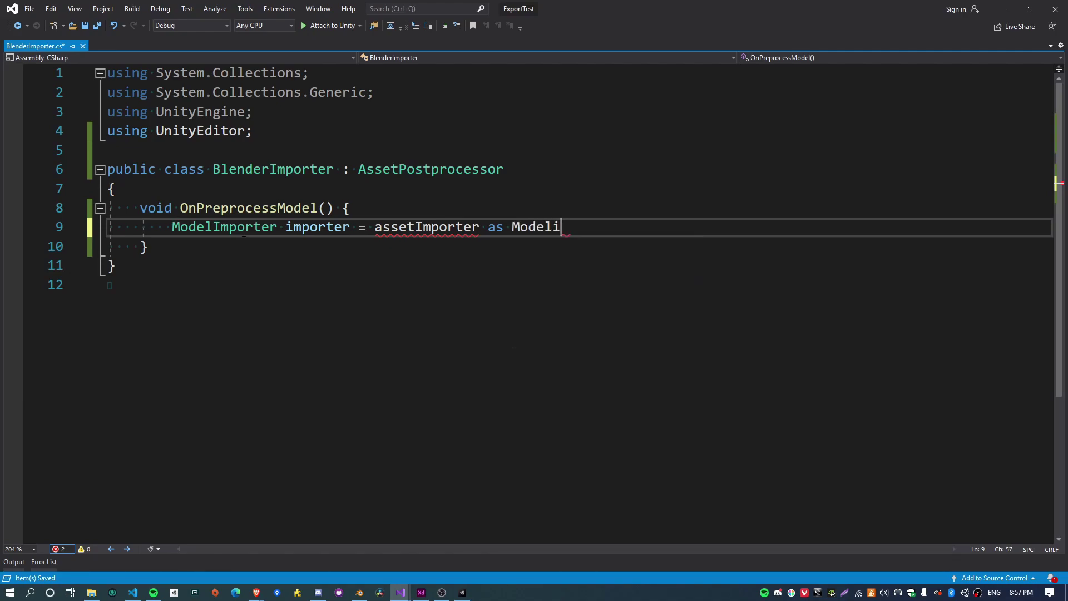
pyautogui.write(';')
pyautogui.press('Return')
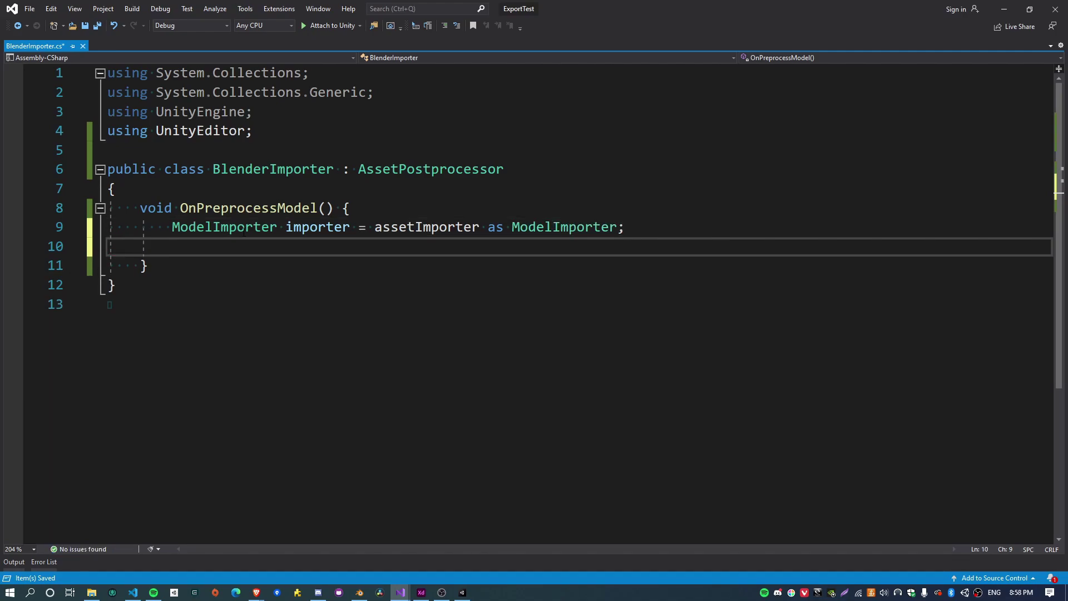
# Step: Set importer.animationType to ModelImporterAnimationType.Human below the importer declaration, save the script and build the solution
pyautogui.write('importer.a')
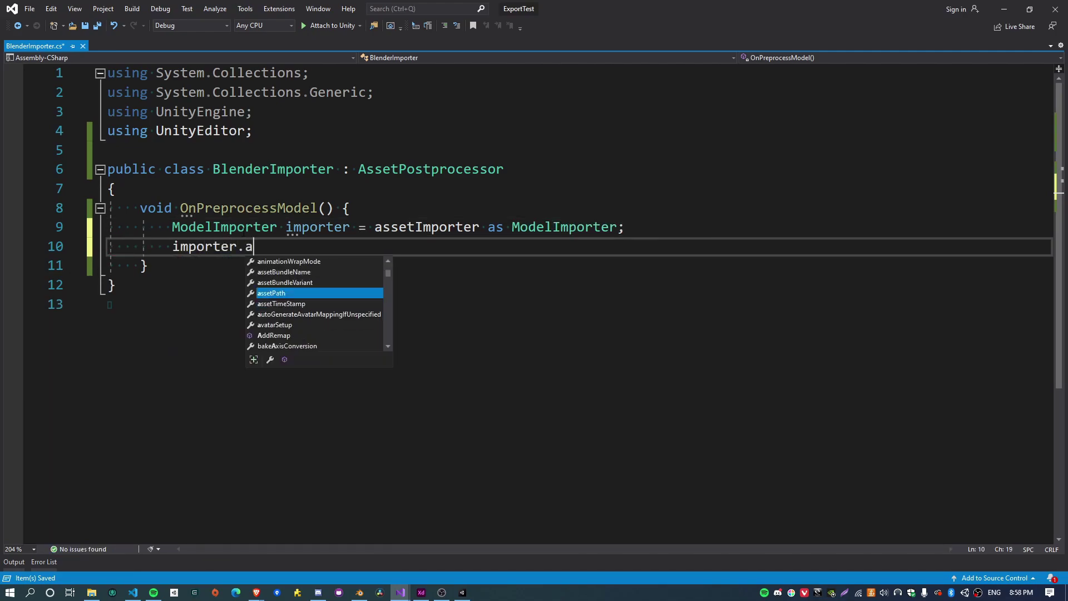
pyautogui.write('nimationT')
pyautogui.press('Tab')
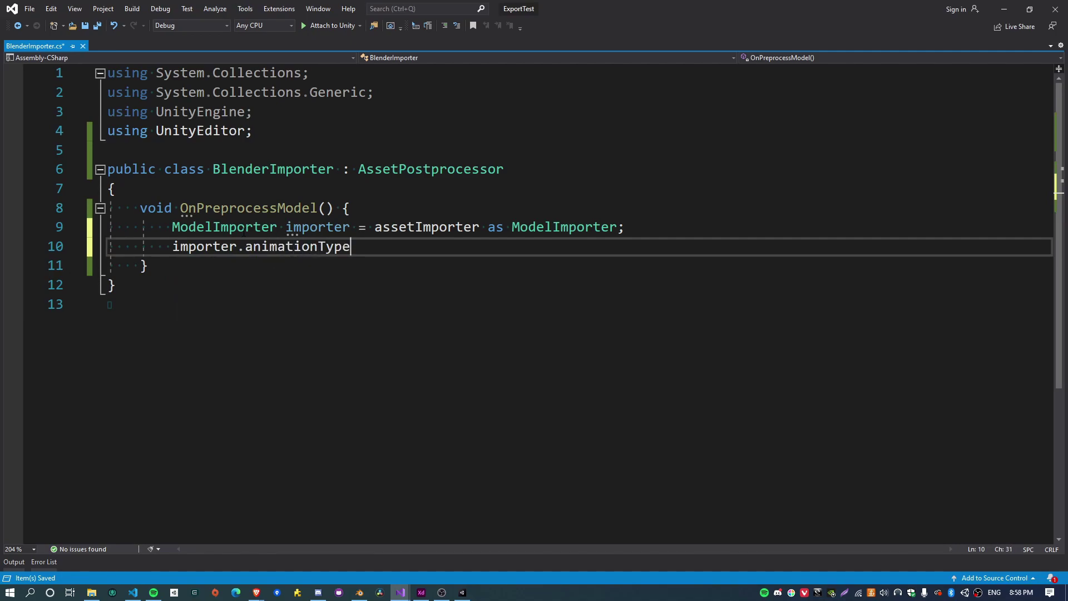
pyautogui.write('= ')
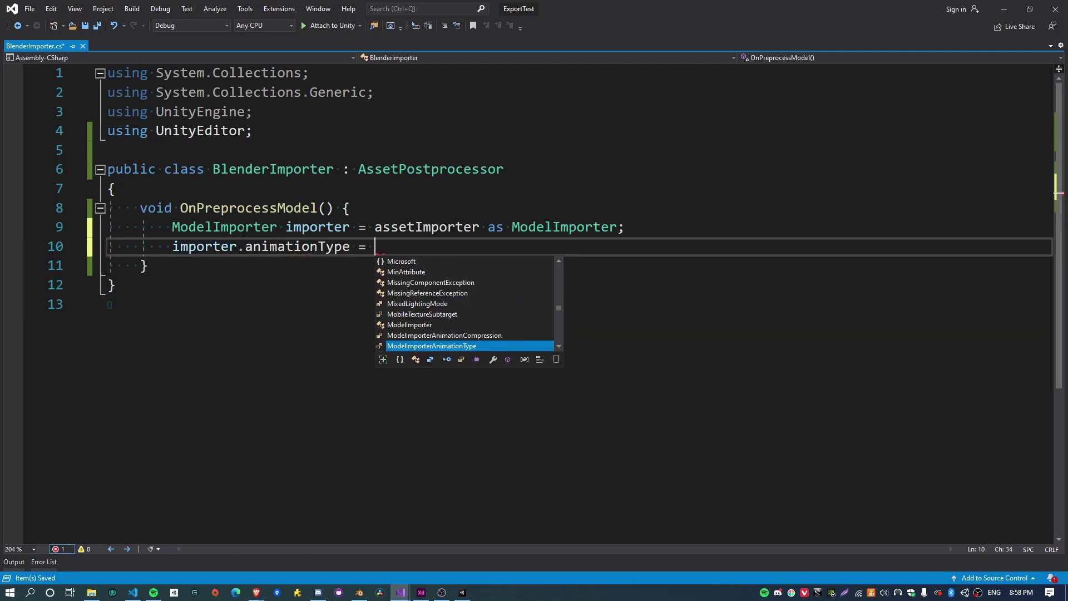
pyautogui.write('model')
pyautogui.press('Tab')
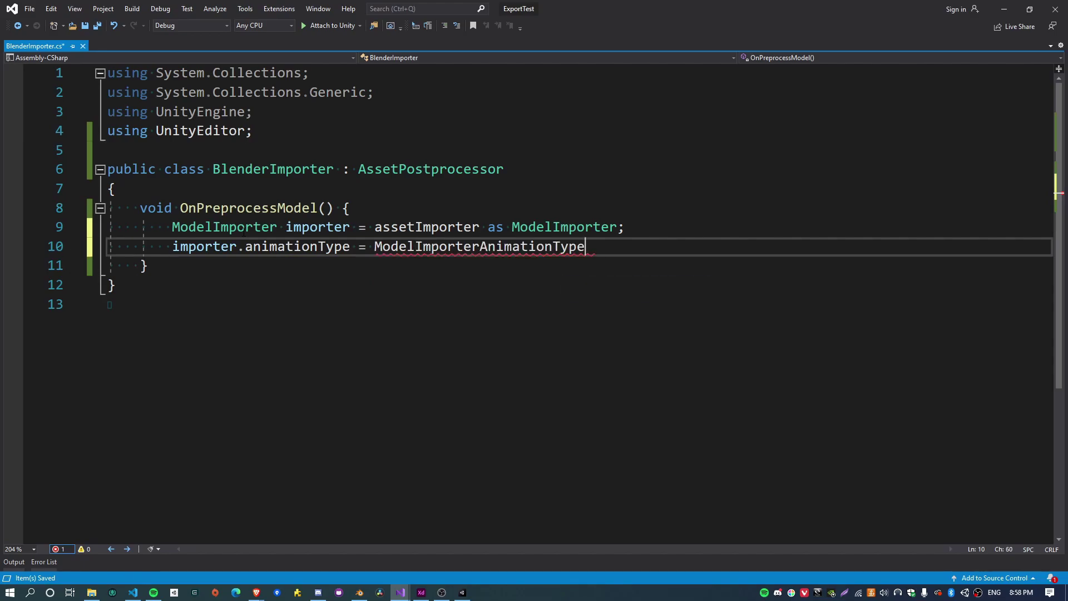
pyautogui.write('.hu')
pyautogui.press('Tab')
pyautogui.write(';')
pyautogui.hotkey('ctrl', 's')
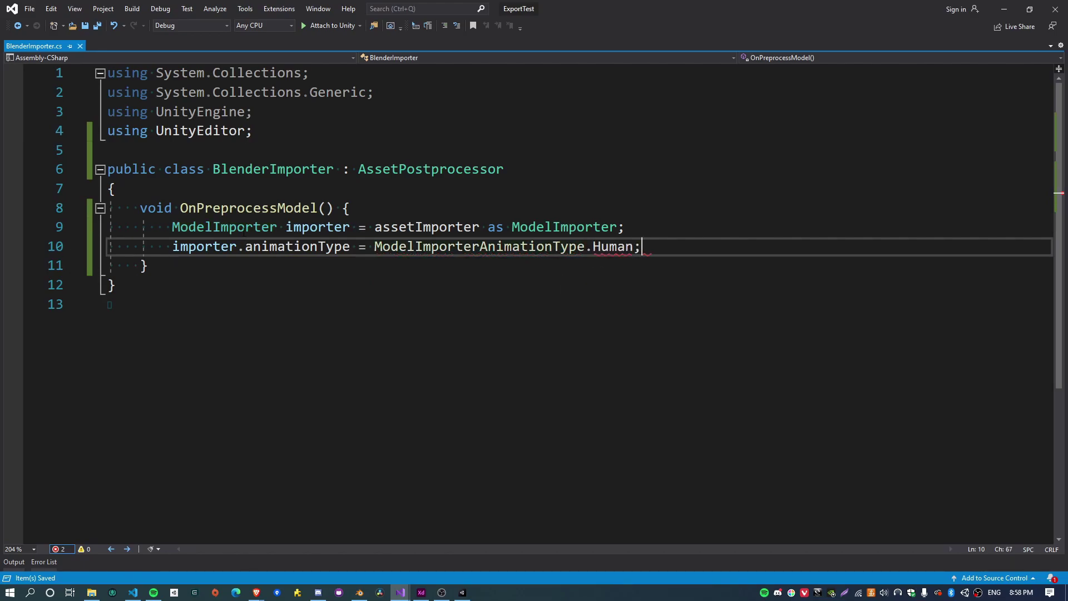
pyautogui.click(269, 230)
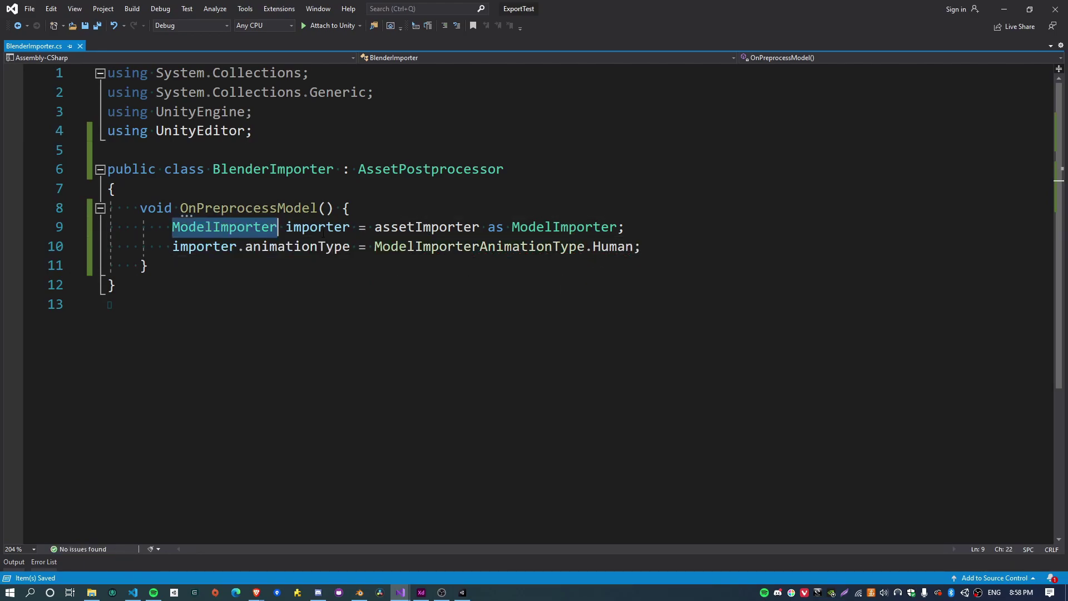
pyautogui.hotkey('ctrl', 'shift', 'b')
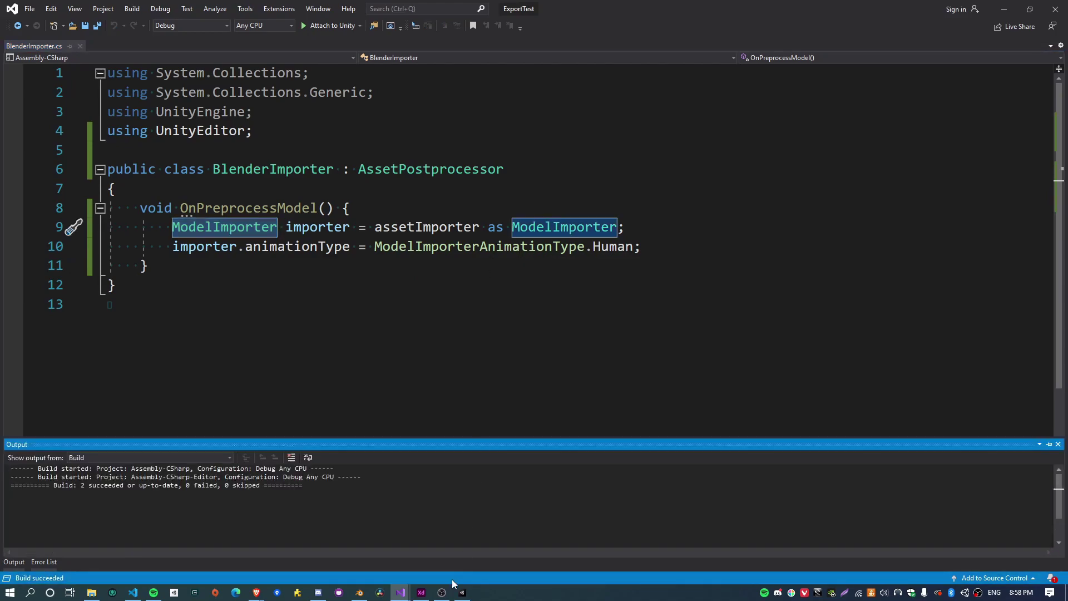
# Step: Switch to Unity and look through the Model, Rig, Animation and Materials import settings of the hello_unity asset
pyautogui.click(462, 592)
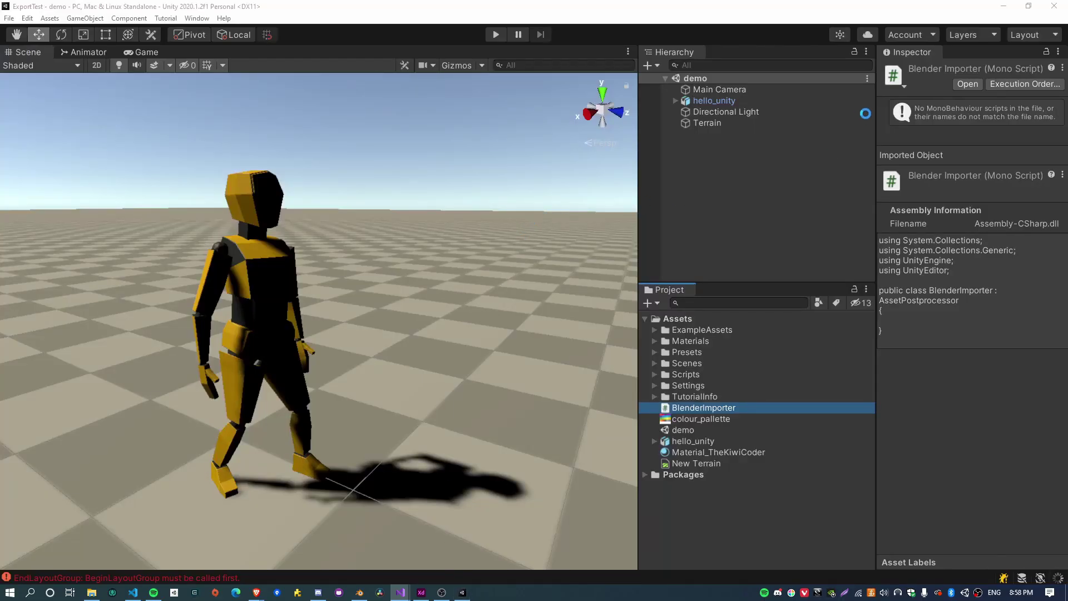
pyautogui.click(683, 441)
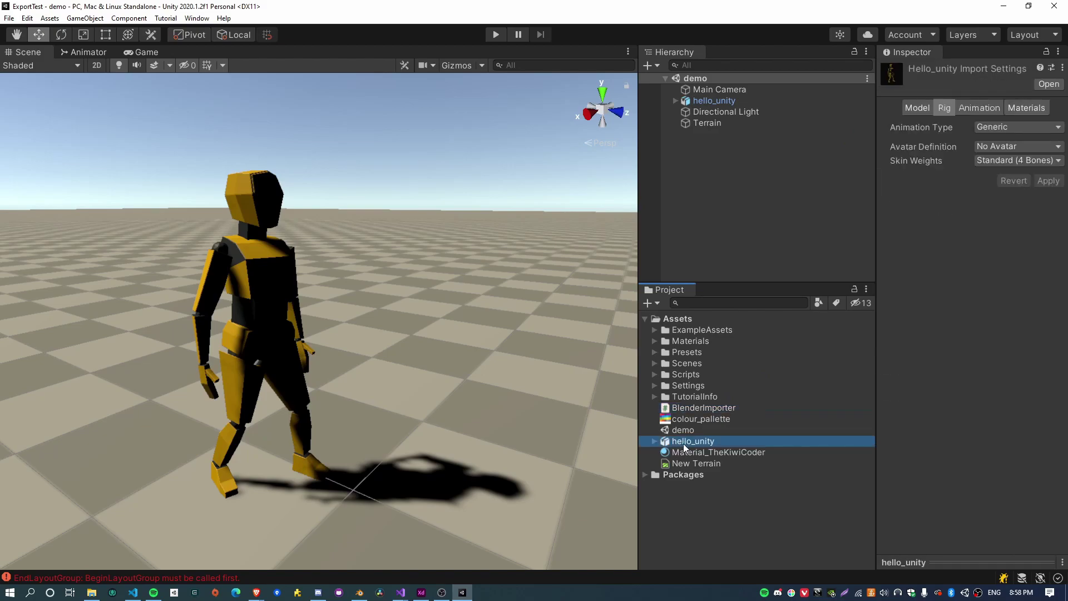
pyautogui.click(917, 108)
pyautogui.click(944, 108)
pyautogui.click(980, 107)
pyautogui.click(1027, 107)
pyautogui.click(944, 108)
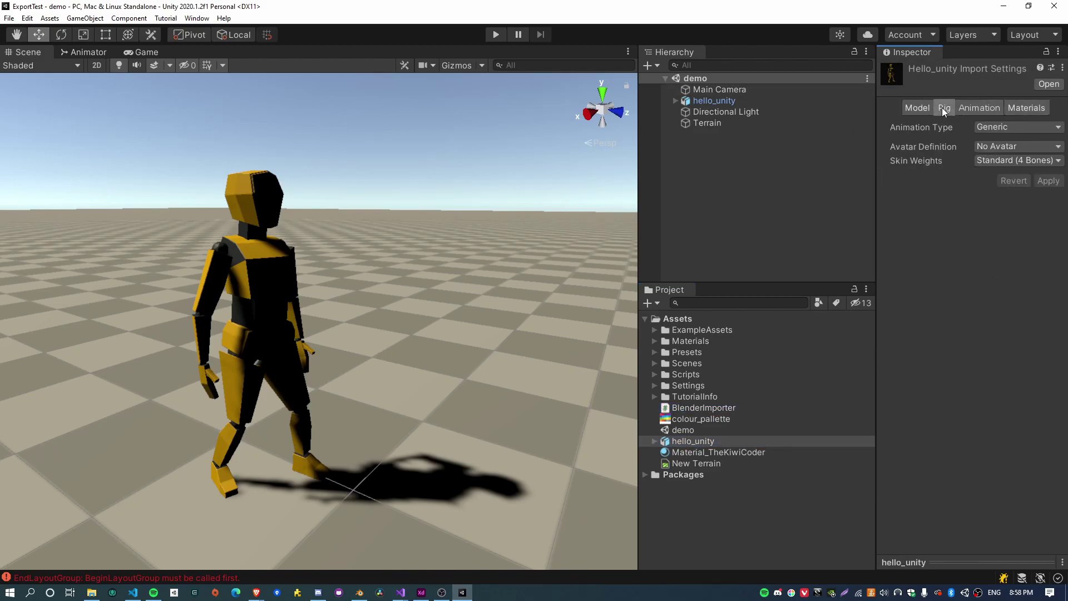
pyautogui.click(917, 107)
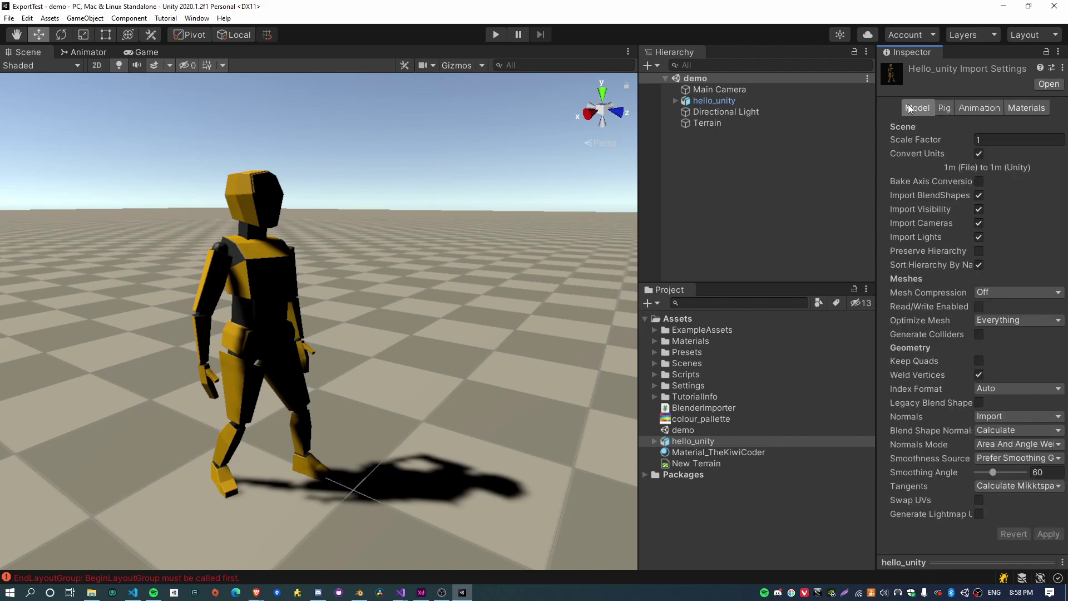
pyautogui.click(944, 109)
# Step: Glance back at the script, return to Unity and reimport the hello_unity asset
pyautogui.hotkey('alt', 'Tab')
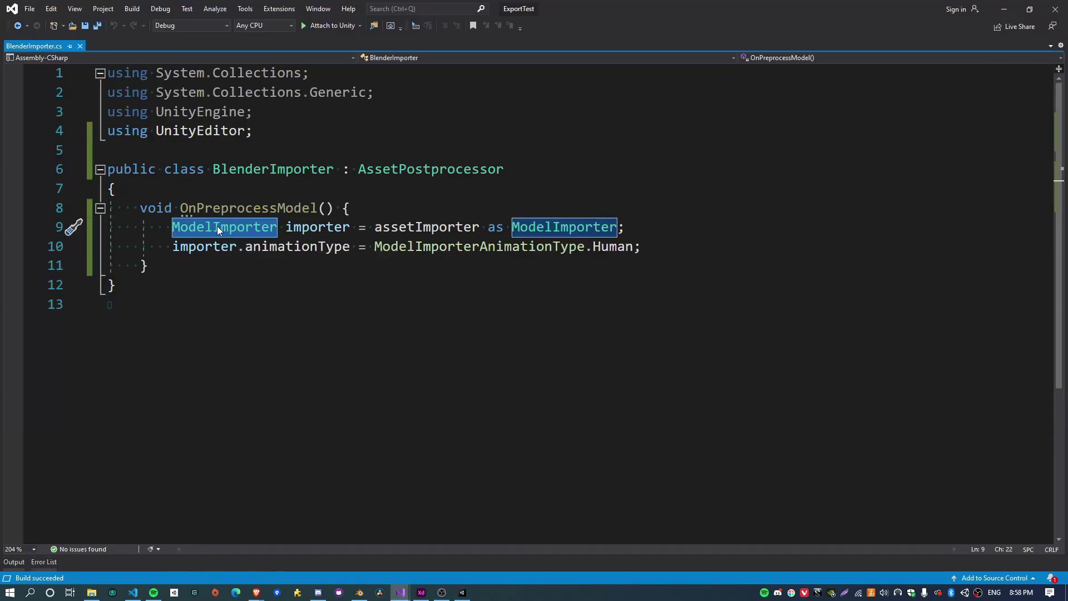
pyautogui.hotkey('alt', 'Tab')
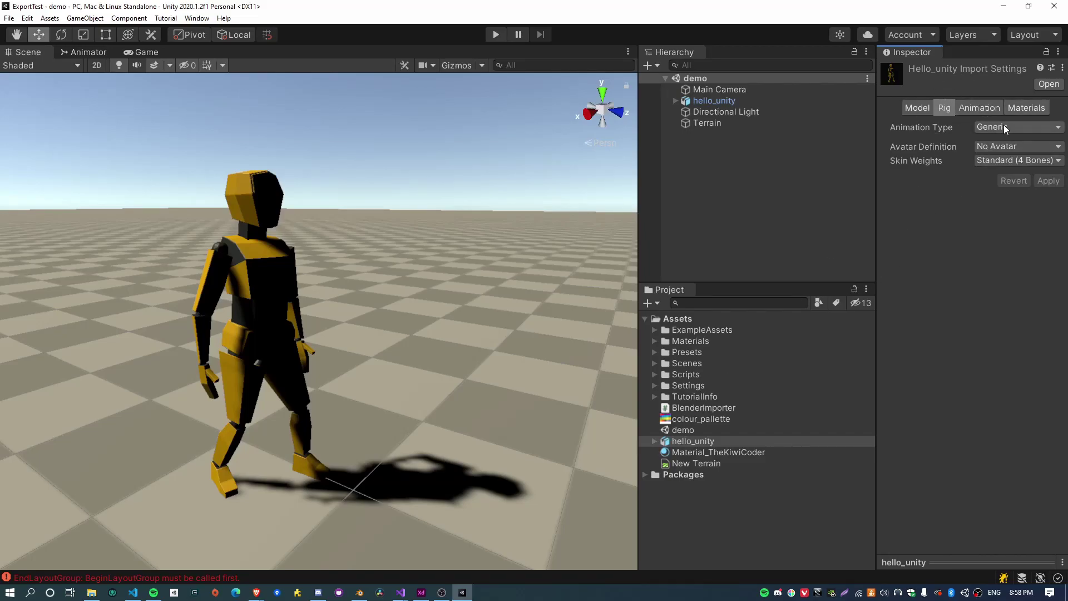
pyautogui.rightClick(688, 442)
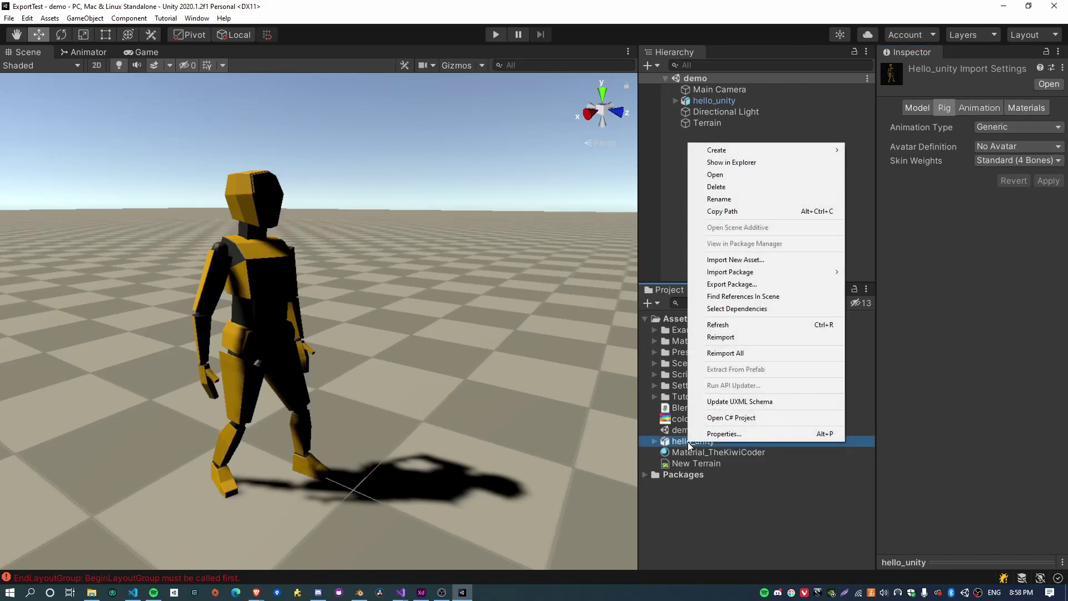
pyautogui.click(721, 337)
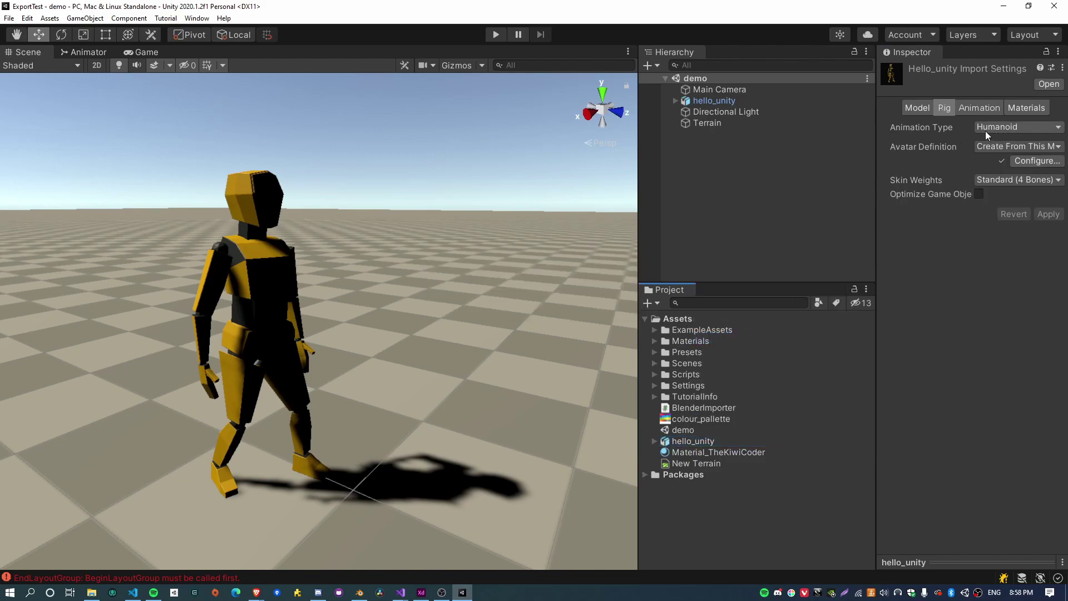
# Step: Expand the hello_unity asset to inspect its animation clips and avatar, and collapse it again
pyautogui.click(655, 442)
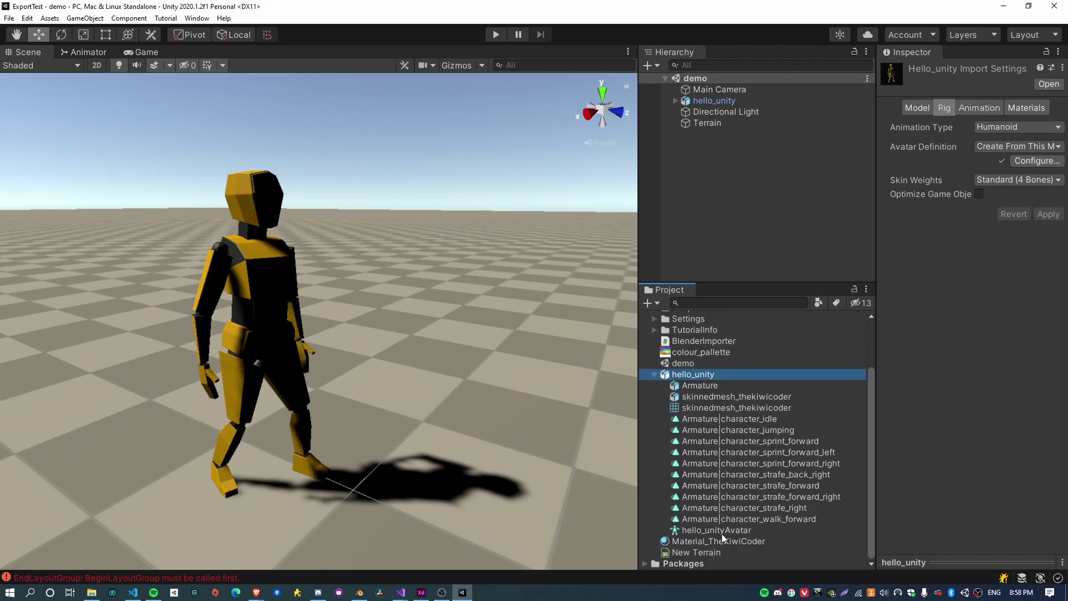
pyautogui.scroll(2, 722, 533)
pyautogui.click(683, 416)
pyautogui.click(654, 418)
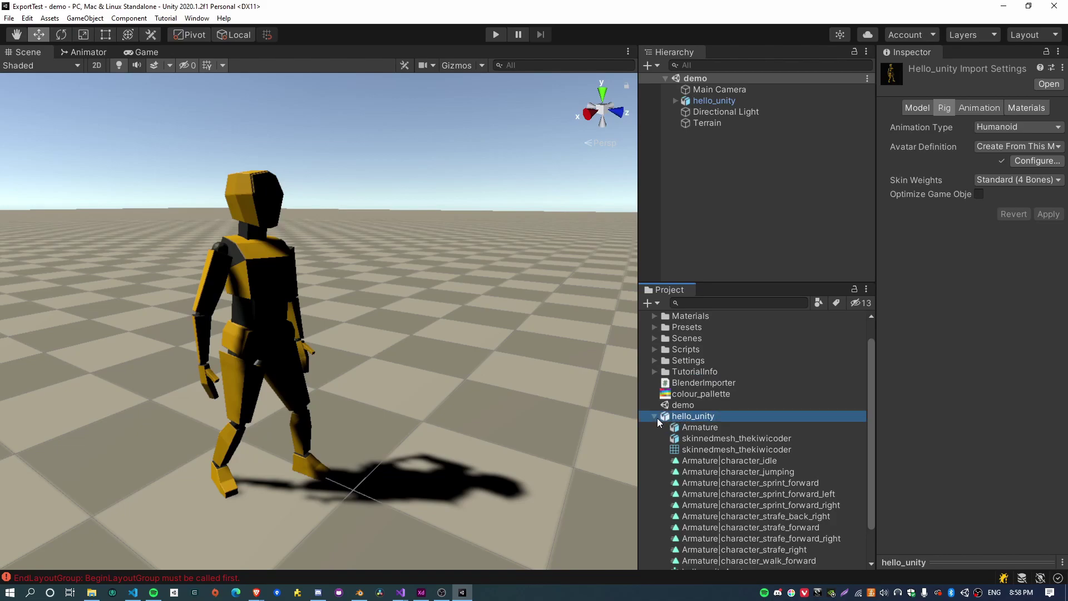
pyautogui.click(656, 417)
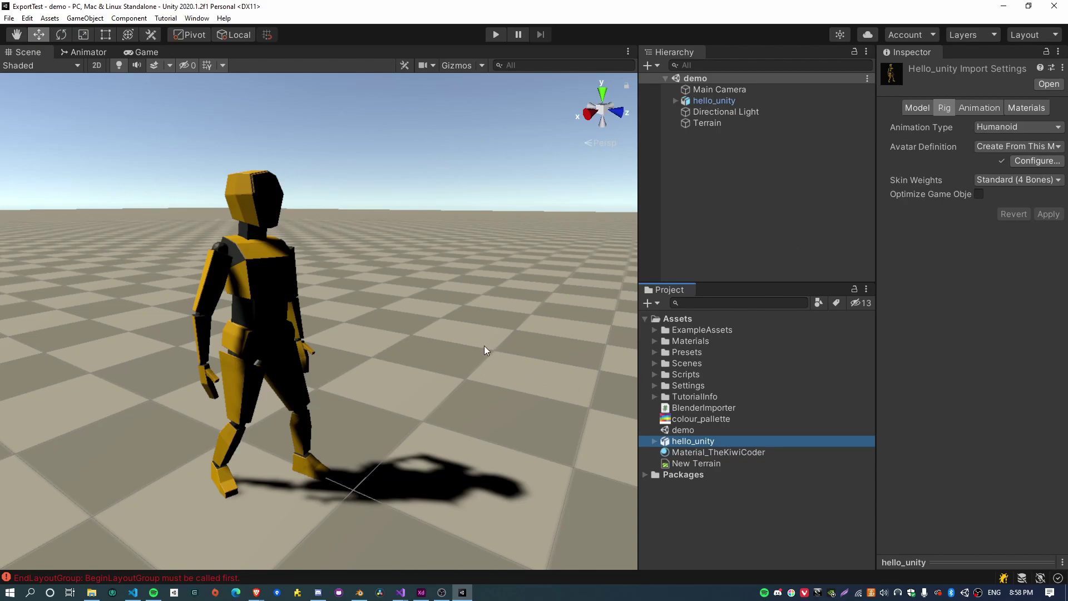
pyautogui.moveTo(457, 361); pyautogui.dragTo(449, 365, button='right')
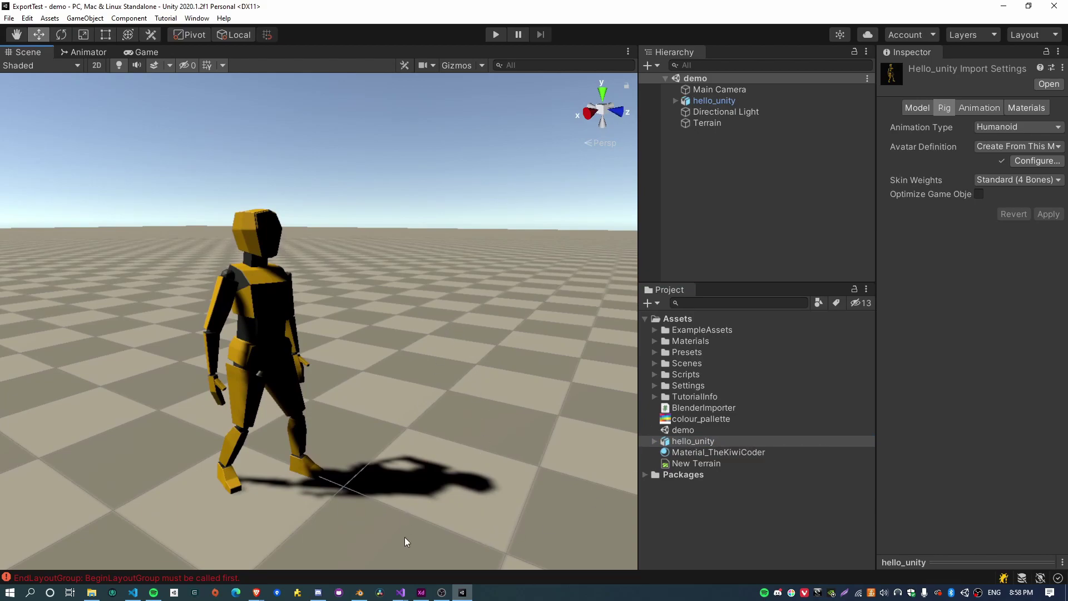
# Step: Comment out the whole OnPreprocessModel method with /* */ in Visual Studio and rebuild the solution
pyautogui.moveTo(401, 593)
pyautogui.click(444, 543)
pyautogui.click(214, 268)
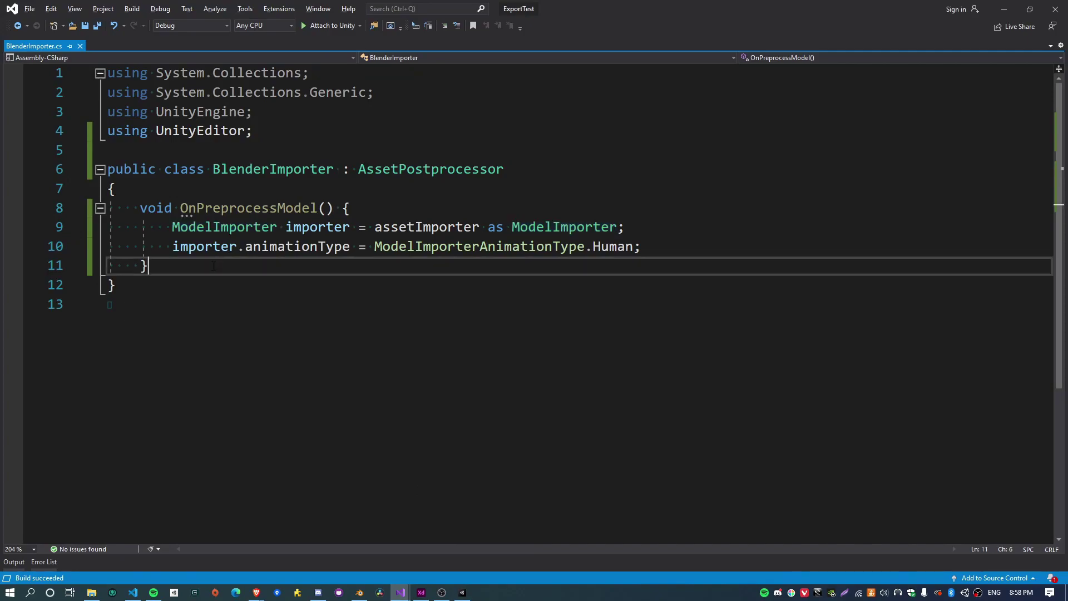
pyautogui.click(140, 208)
pyautogui.write('/*')
pyautogui.click(180, 264)
pyautogui.write('*/')
pyautogui.click(372, 192)
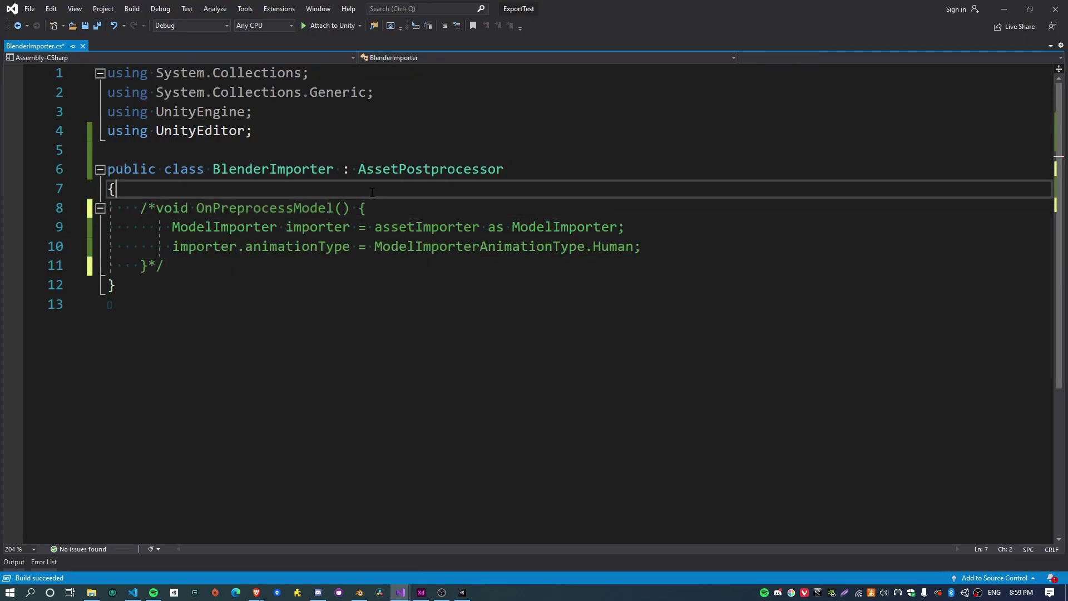
pyautogui.hotkey('ctrl', 'shift', 'b')
pyautogui.click(528, 226)
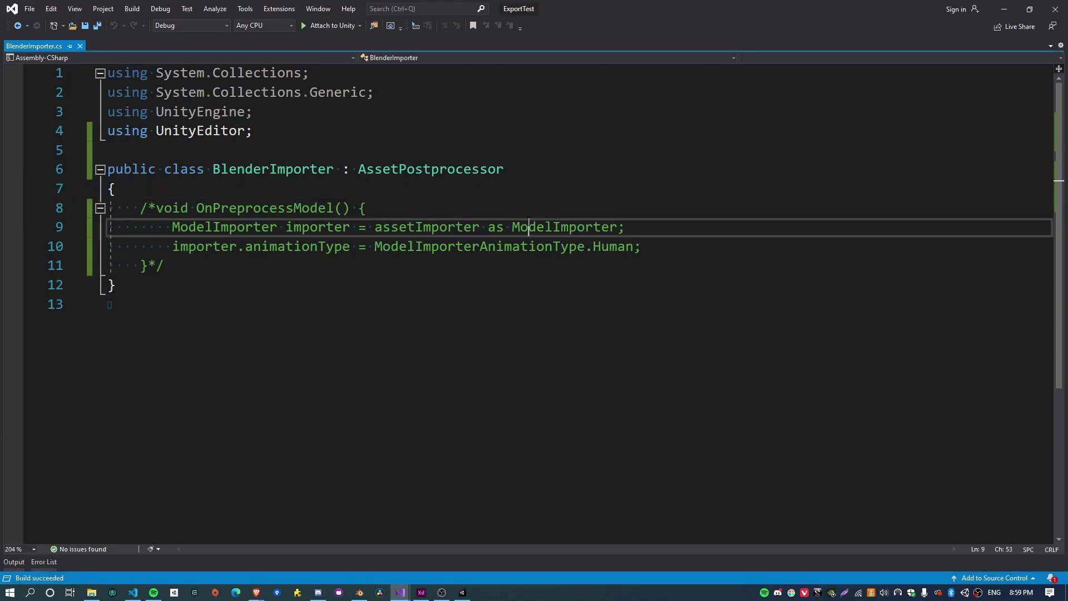
# Step: Switch back to Unity and open the Preset Manager page of the Project Settings
pyautogui.hotkey('alt', 'Tab')
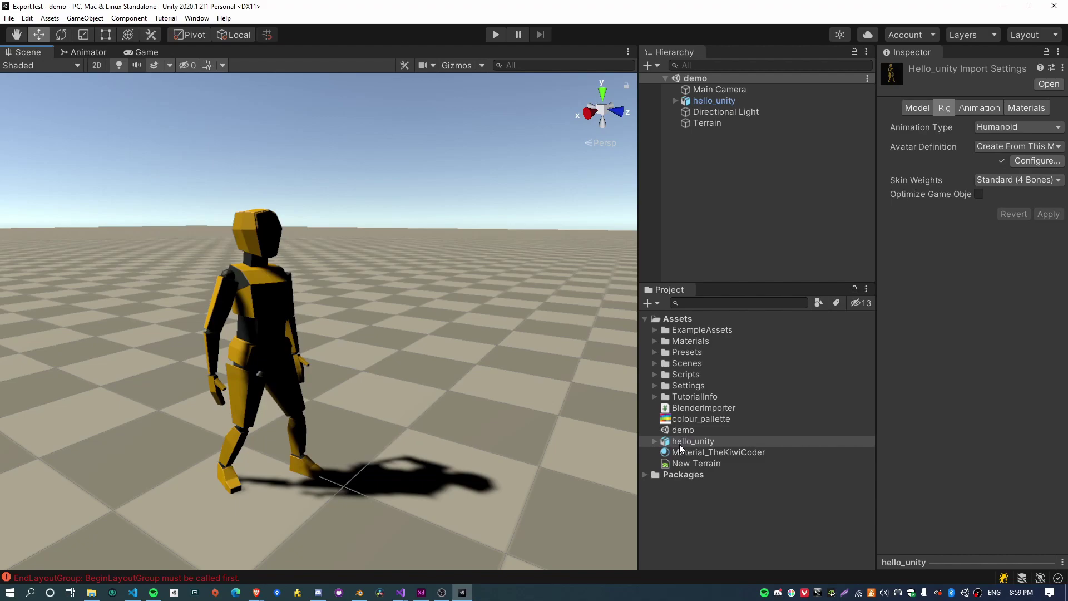
pyautogui.click(27, 18)
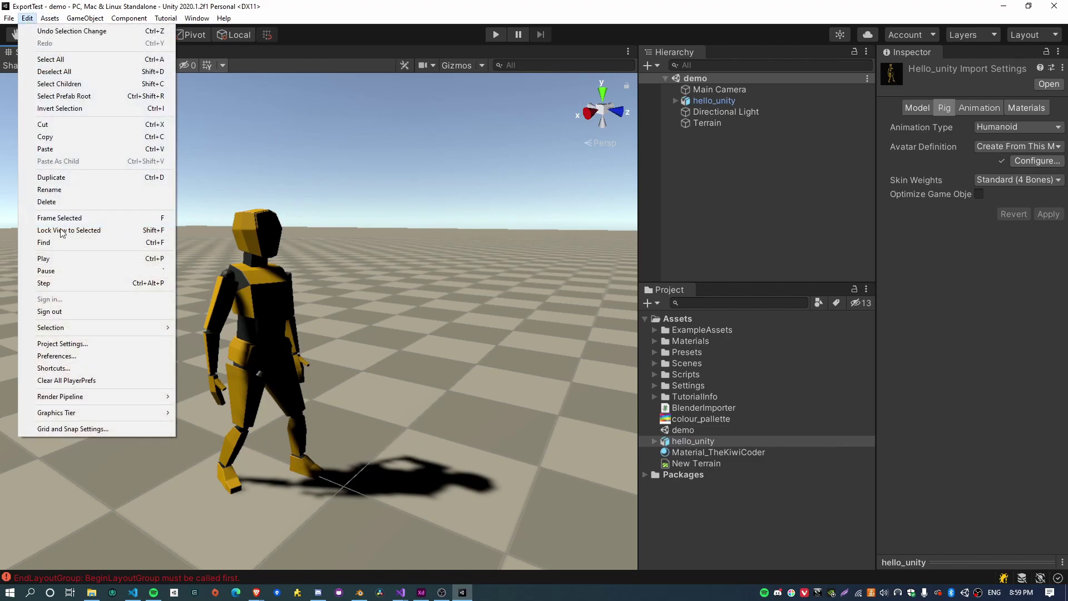
pyautogui.click(81, 344)
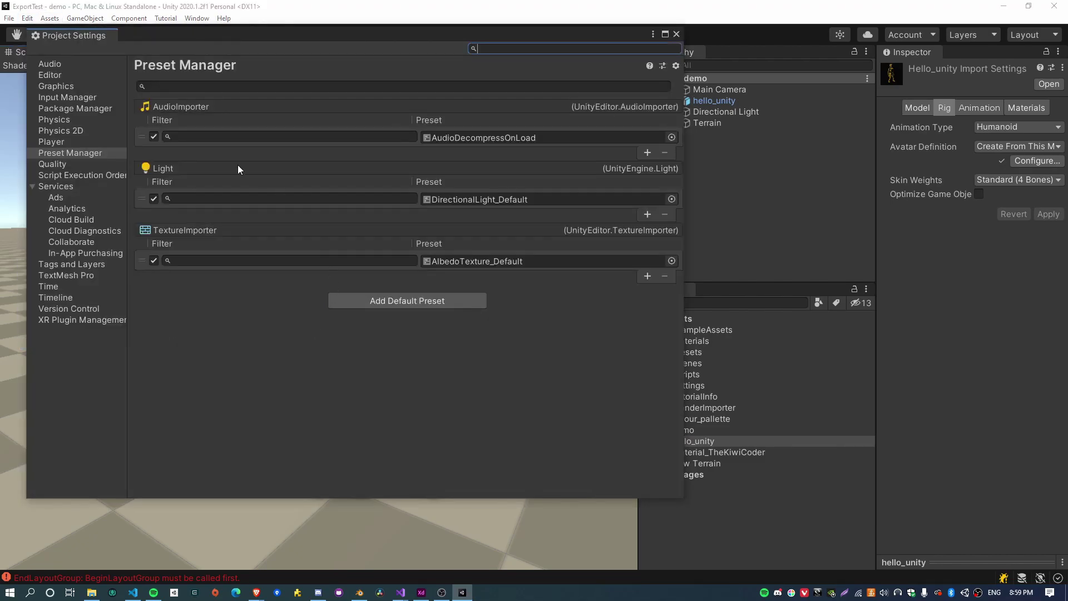
# Step: Look over the default presets in the Preset Manager and close the Project Settings
pyautogui.click(49, 154)
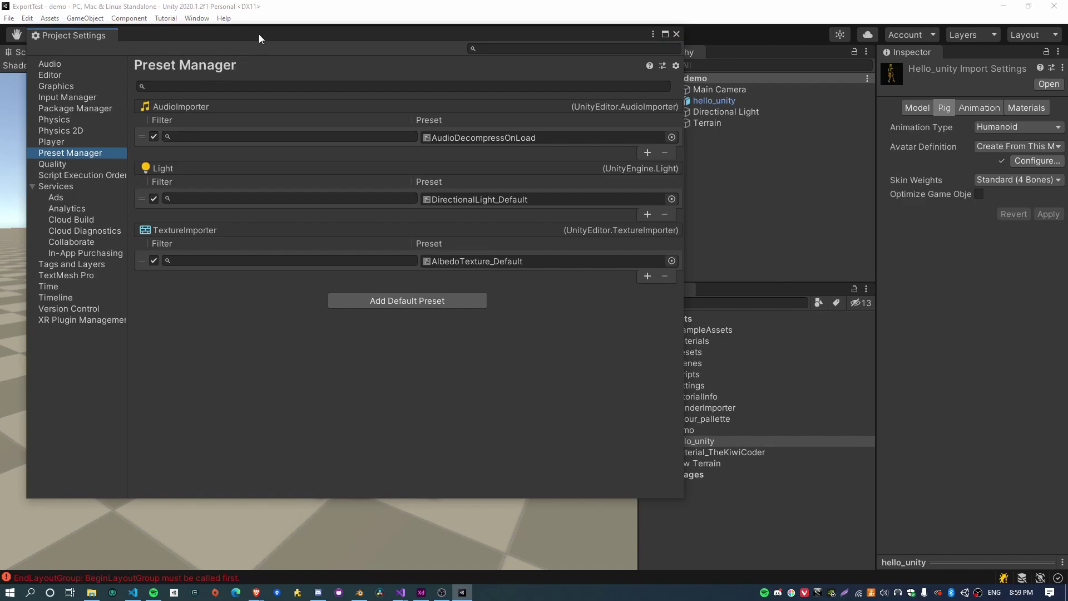
pyautogui.moveTo(259, 34); pyautogui.dragTo(267, 59)
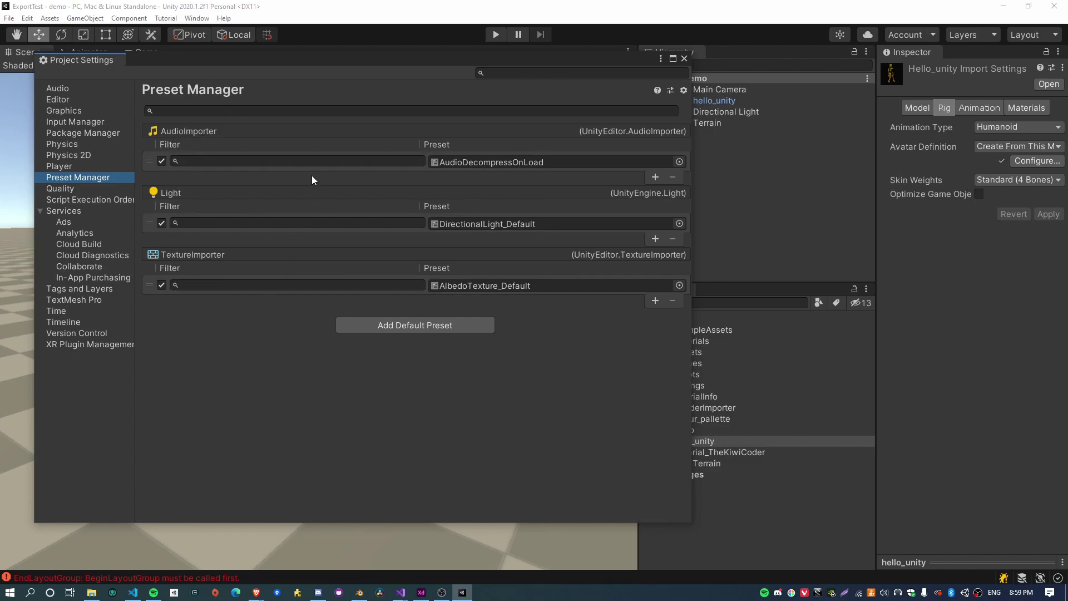
pyautogui.click(685, 58)
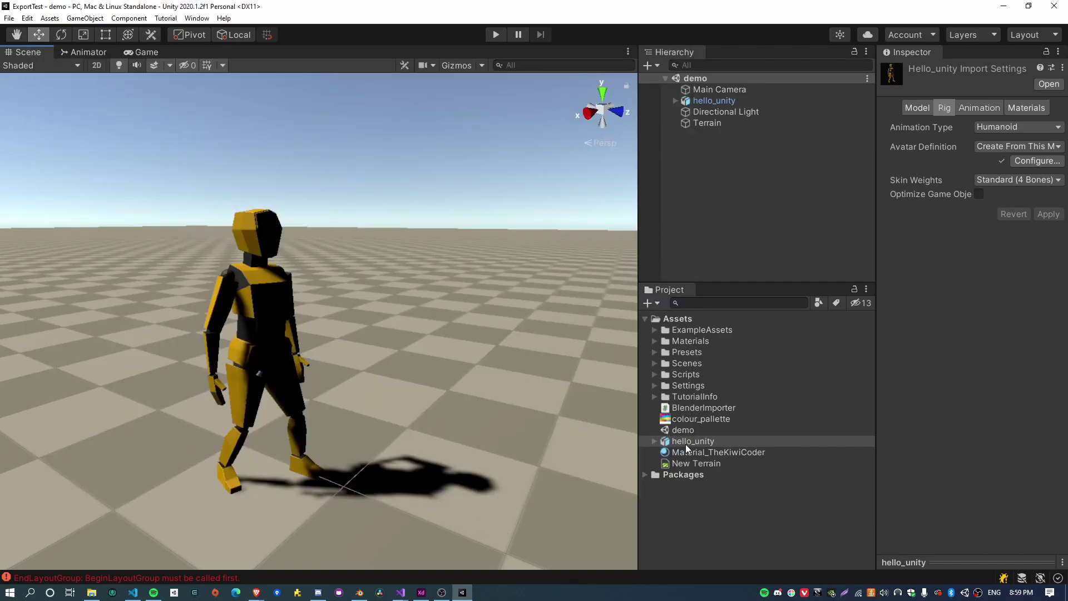
# Step: Save the current hello_unity import settings to the Assets folder as a preset named "FBXImporter Characters.preset"
pyautogui.click(1052, 69)
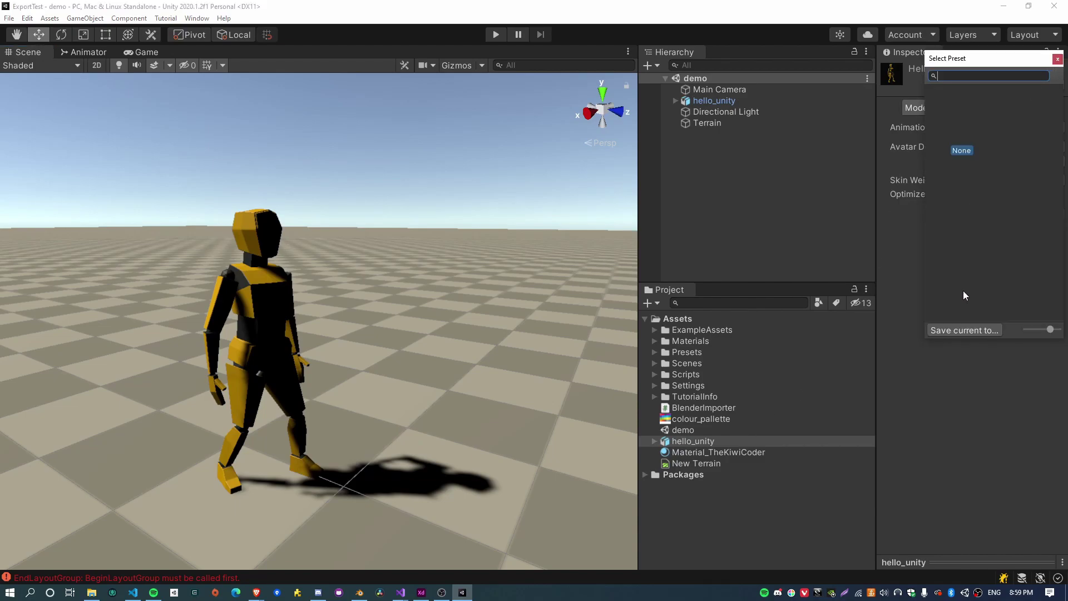
pyautogui.click(955, 331)
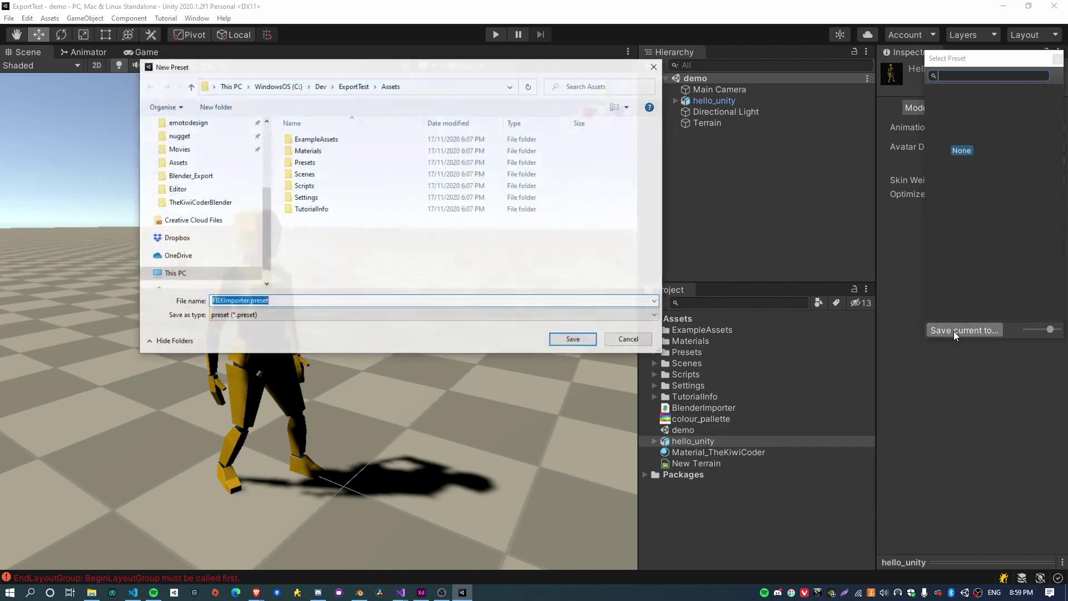
pyautogui.click(247, 304)
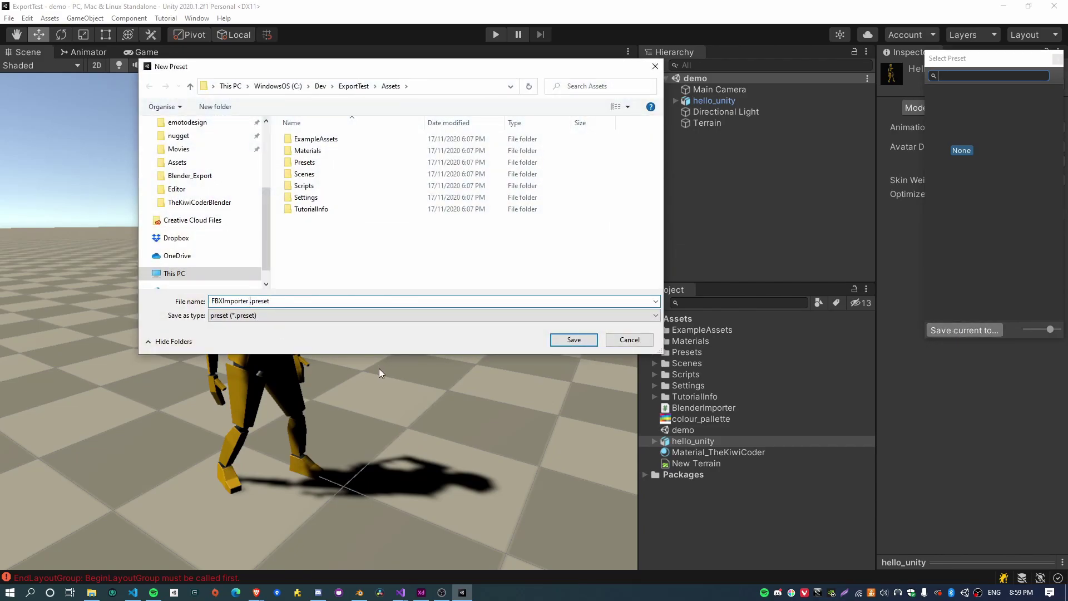
pyautogui.write('Characters')
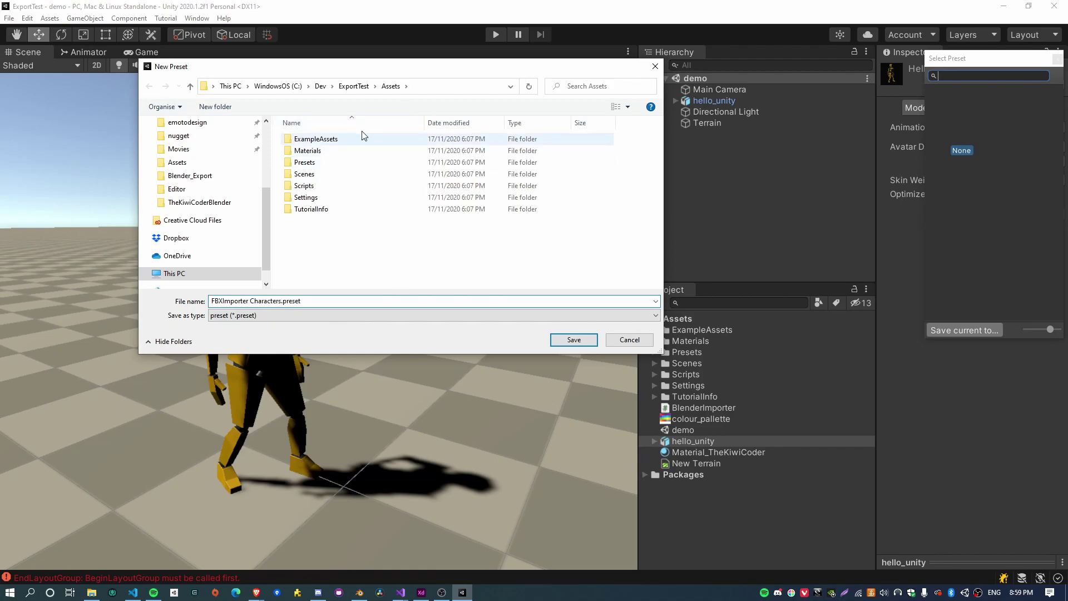
pyautogui.click(574, 340)
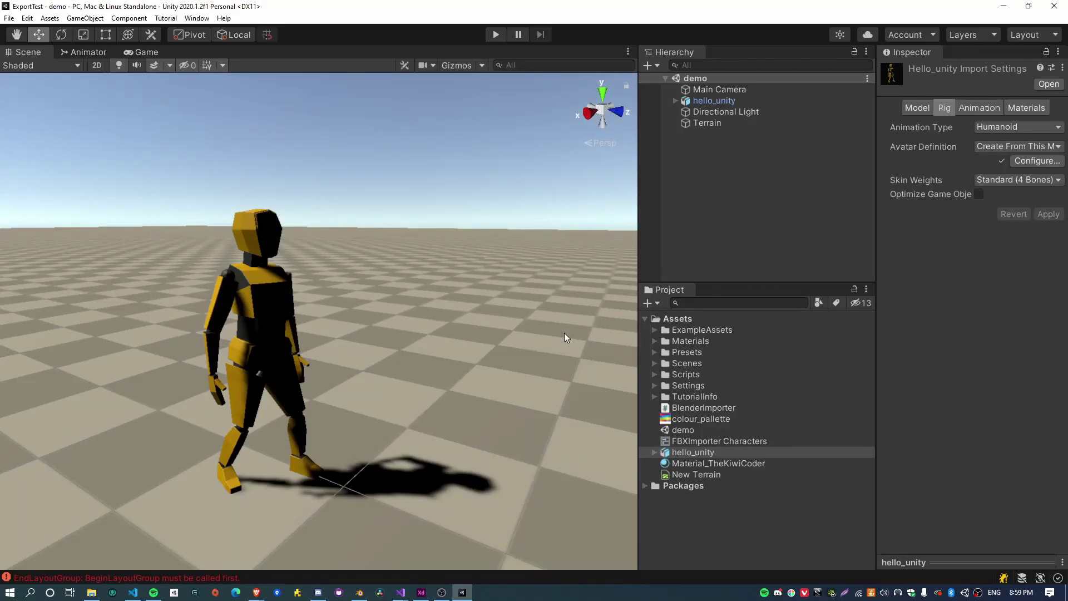
# Step: In the FBXImporter Characters preset, keep the Humanoid animation type and enable Generate Lightmap UVs in the model settings
pyautogui.click(700, 440)
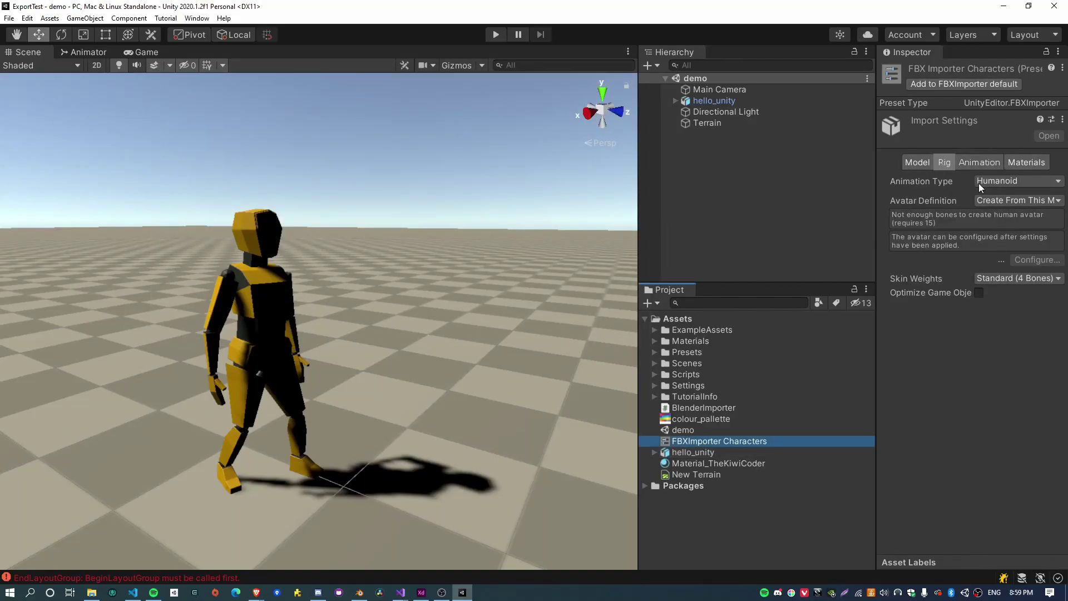
pyautogui.click(1003, 181)
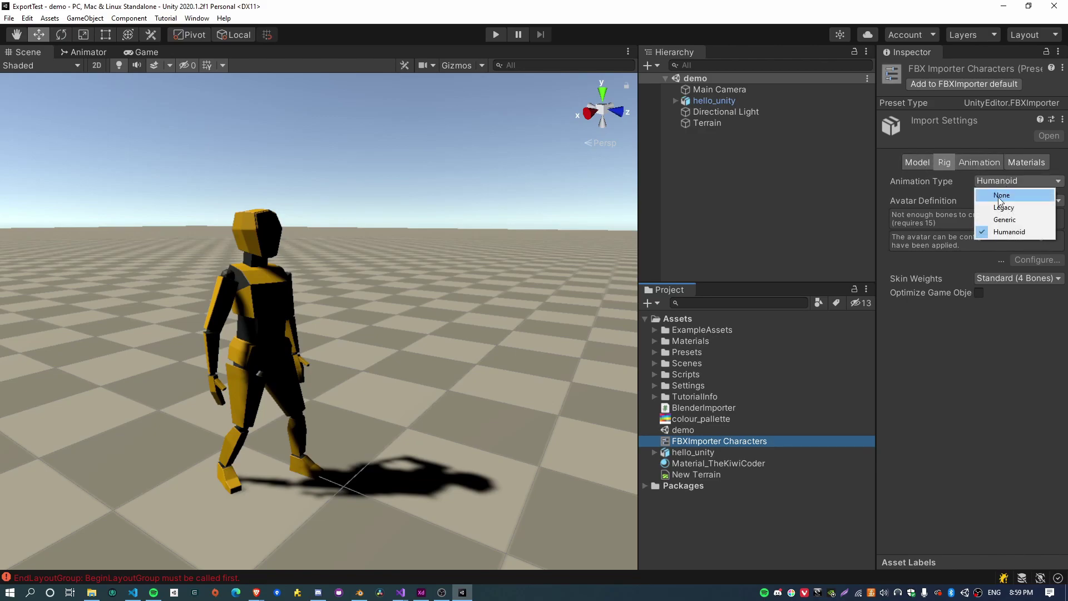
pyautogui.click(1011, 233)
pyautogui.click(923, 161)
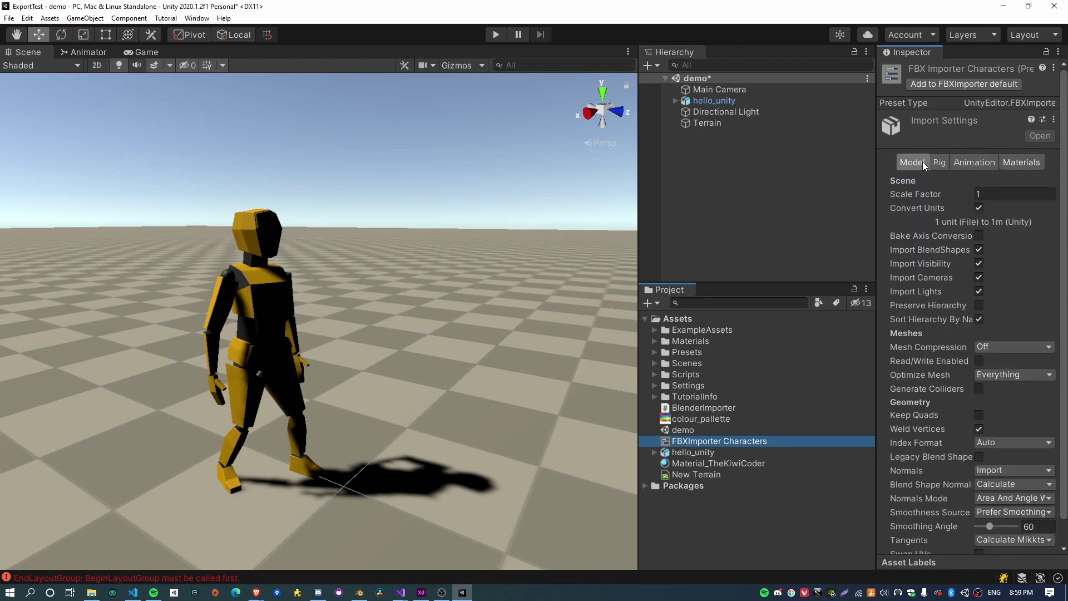
pyautogui.scroll(-1, 949, 401)
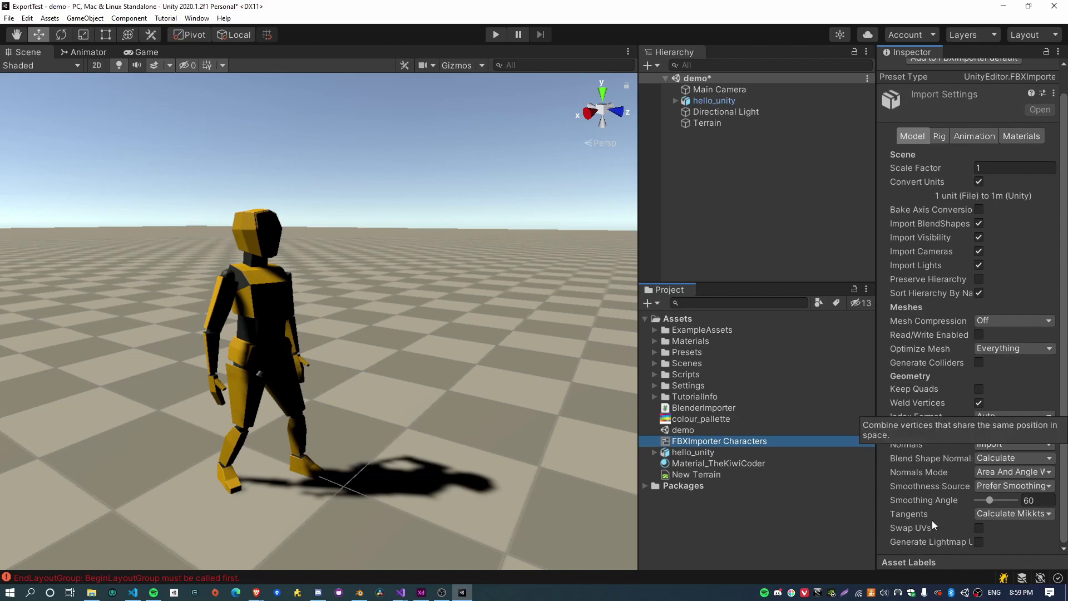
pyautogui.click(978, 542)
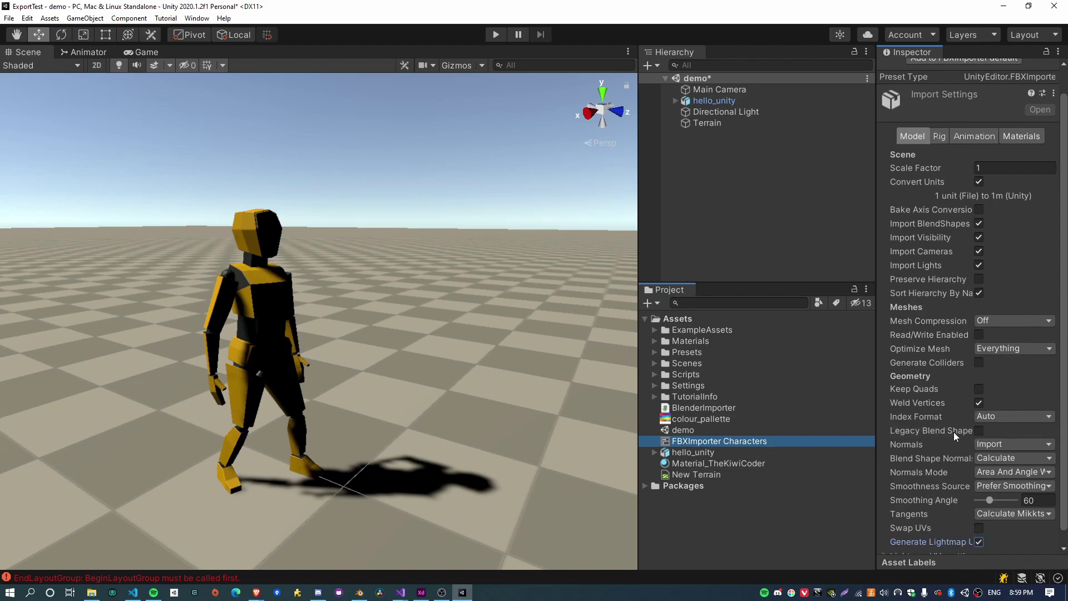
pyautogui.scroll(-1, 946, 473)
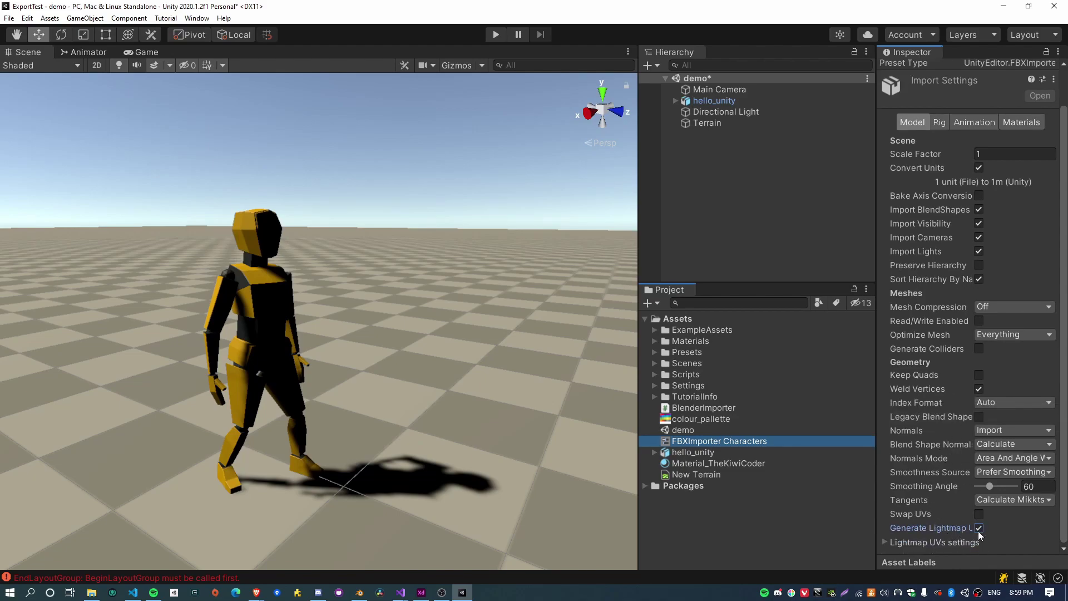
# Step: Add an FBXImporter default preset in the project's Preset Manager and assign the FBXImporter Characters preset to it
pyautogui.click(27, 18)
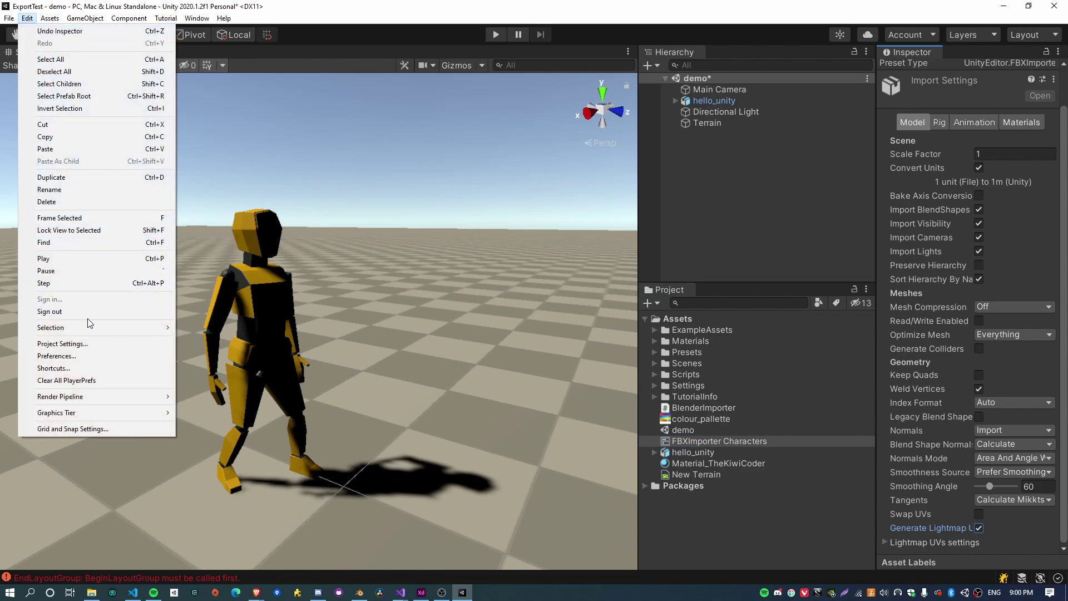
pyautogui.click(95, 343)
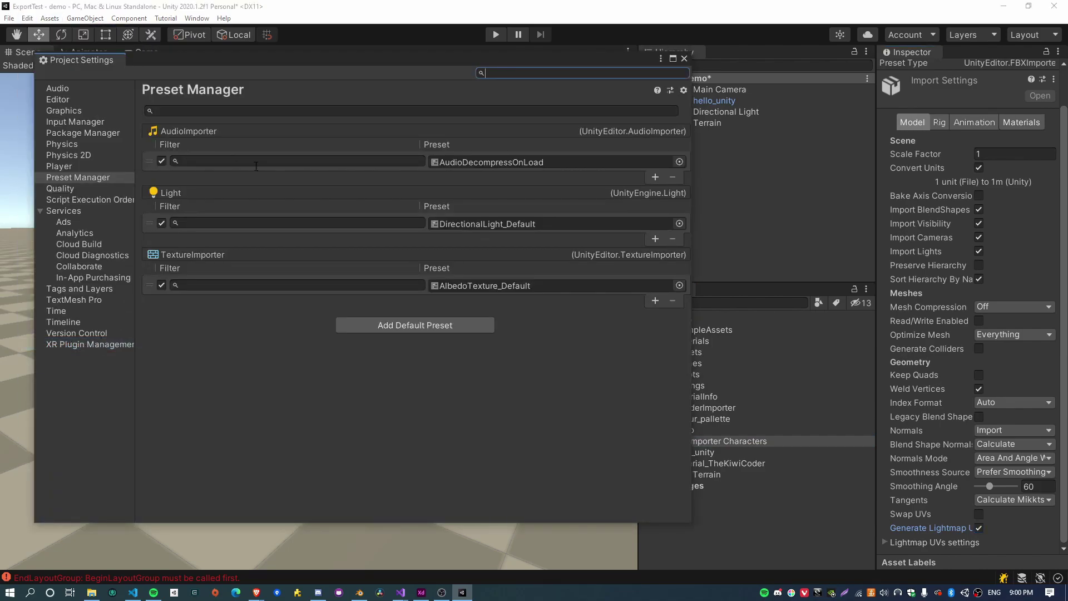
pyautogui.moveTo(691, 131); pyautogui.dragTo(582, 139)
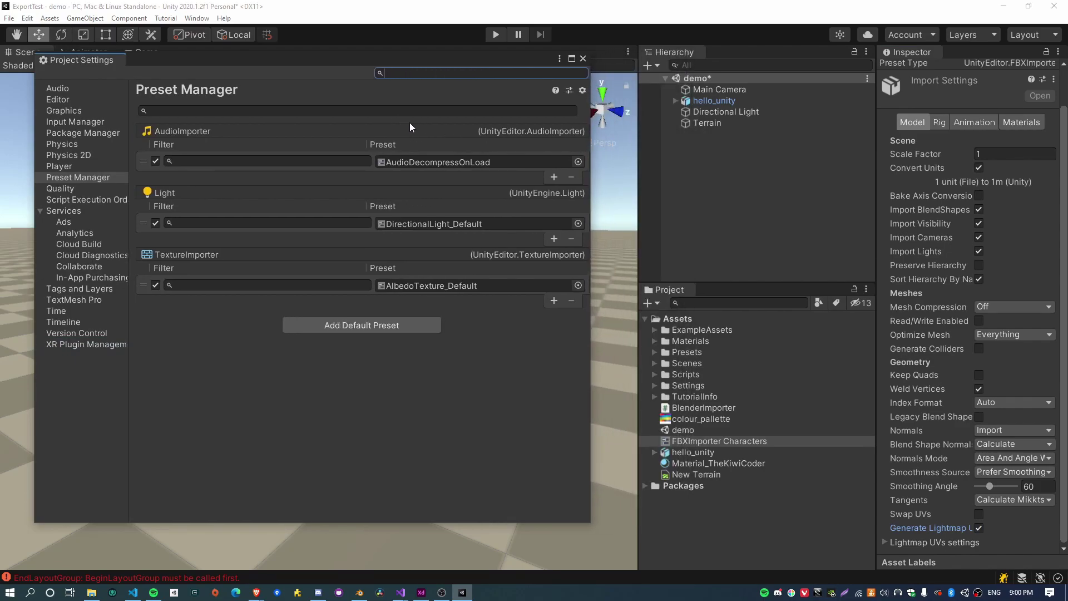
pyautogui.click(361, 325)
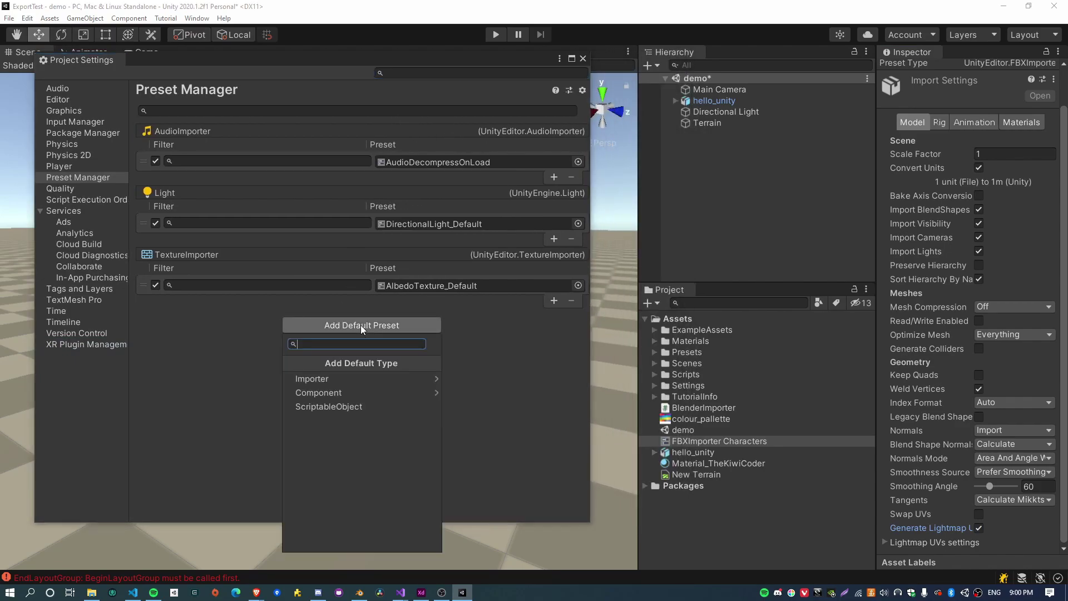
pyautogui.click(309, 379)
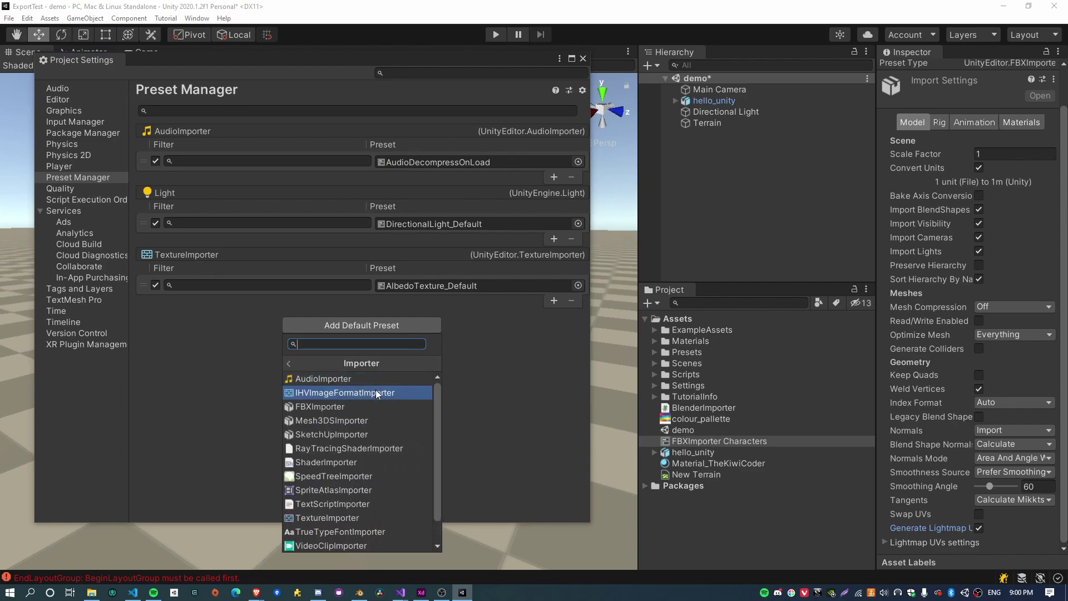
pyautogui.click(329, 407)
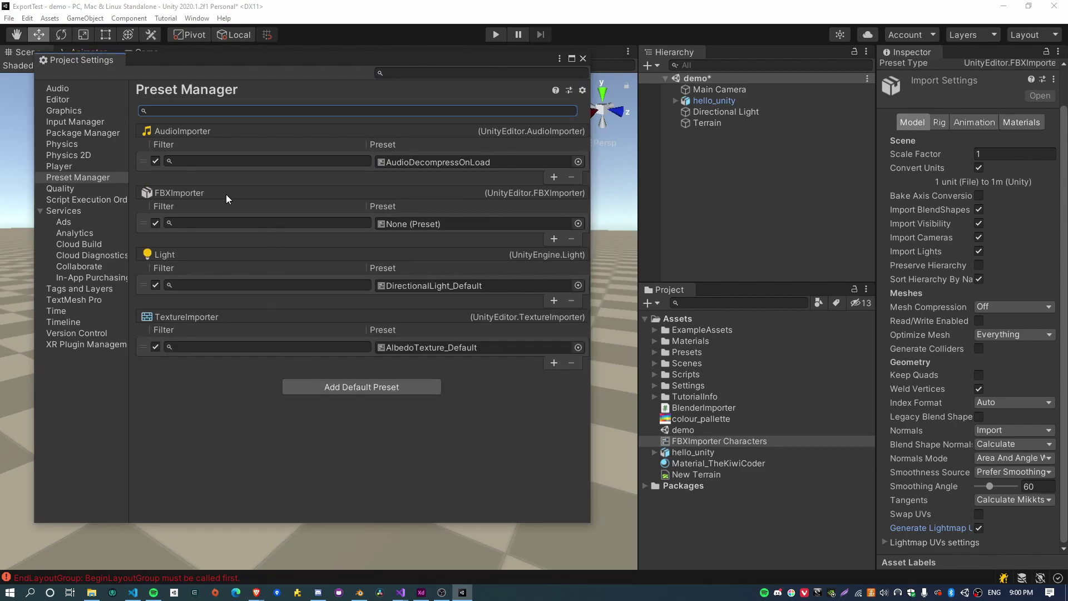
pyautogui.moveTo(696, 442); pyautogui.dragTo(411, 222)
# Step: Set the FBXImporter default preset's filter to glob: "*/Characters/*"
pyautogui.click(196, 223)
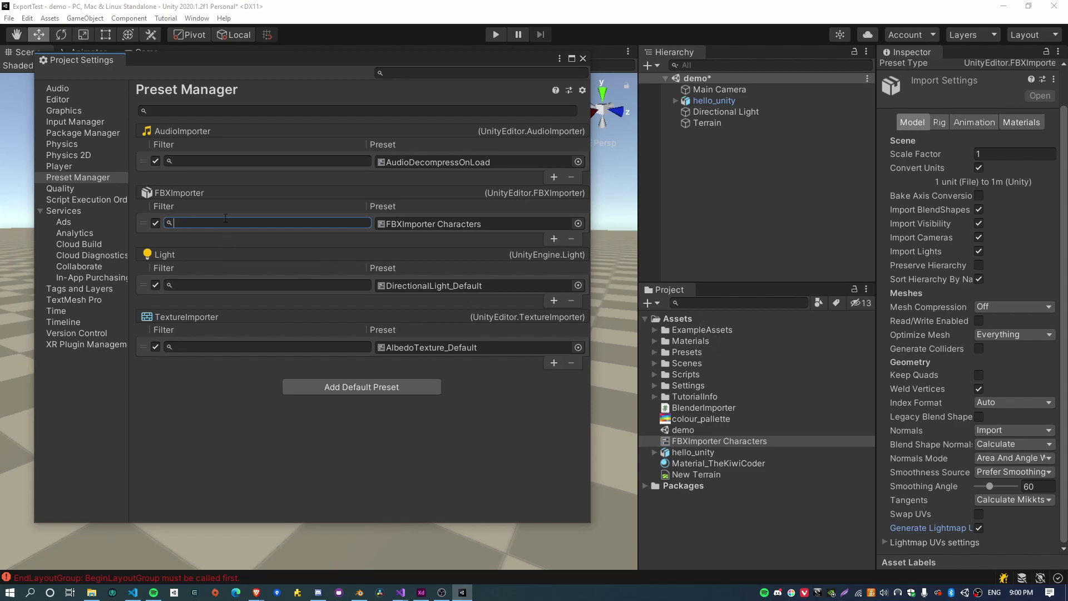
pyautogui.write('glob: ""*/')
pyautogui.hotkey('shift', 'Left')
pyautogui.hotkey('shift', 'Left')
pyautogui.press('Right')
pyautogui.write('Characters/*')
# Step: Review the FBXImporter filter and its assigned preset, and close the Project Settings
pyautogui.moveTo(257, 223); pyautogui.dragTo(156, 225)
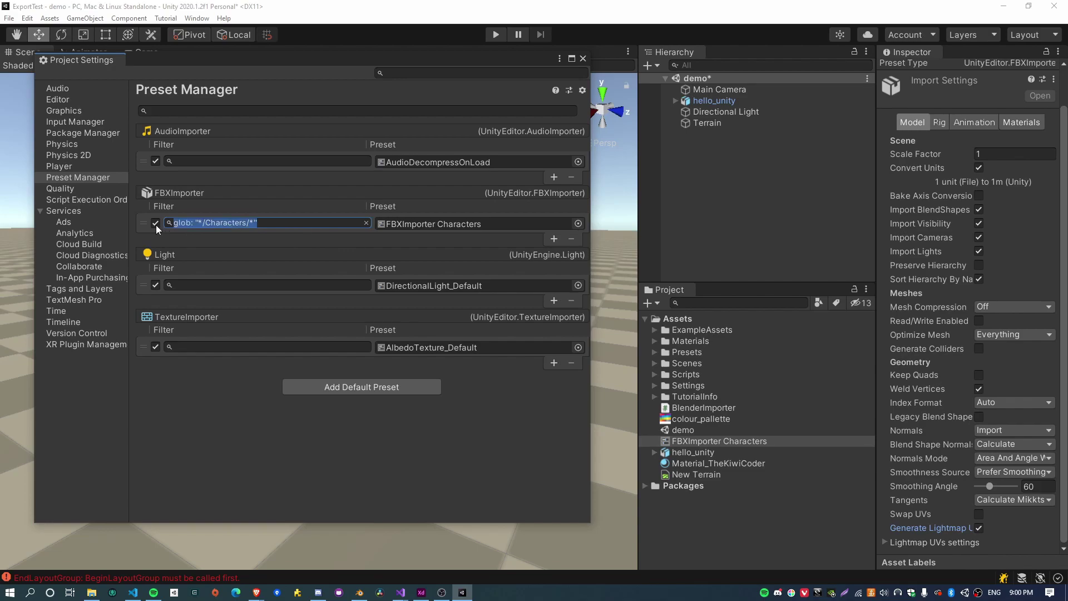
pyautogui.click(439, 223)
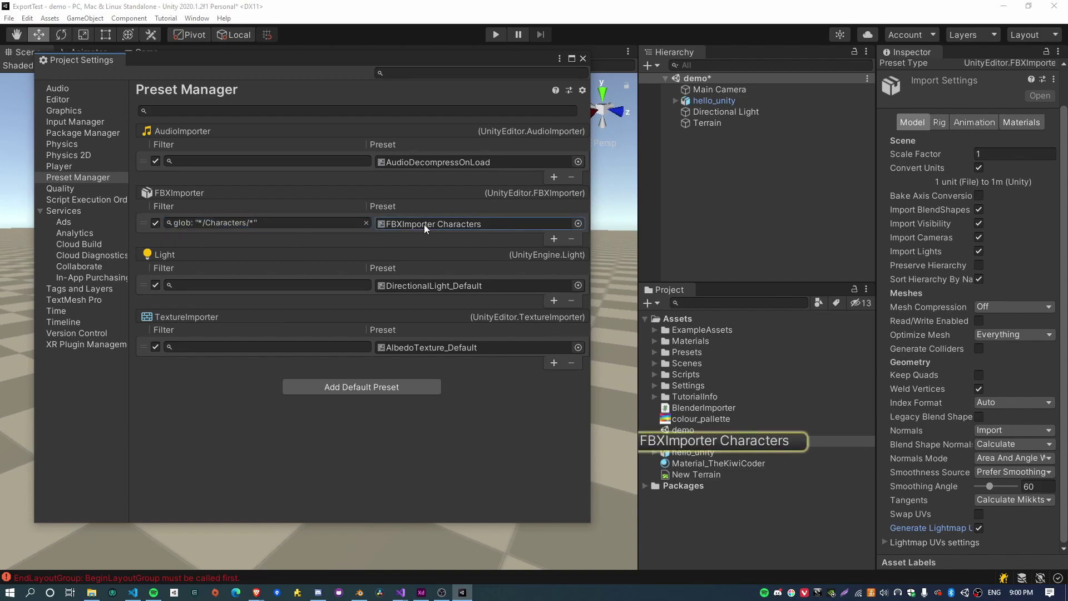
pyautogui.click(692, 440)
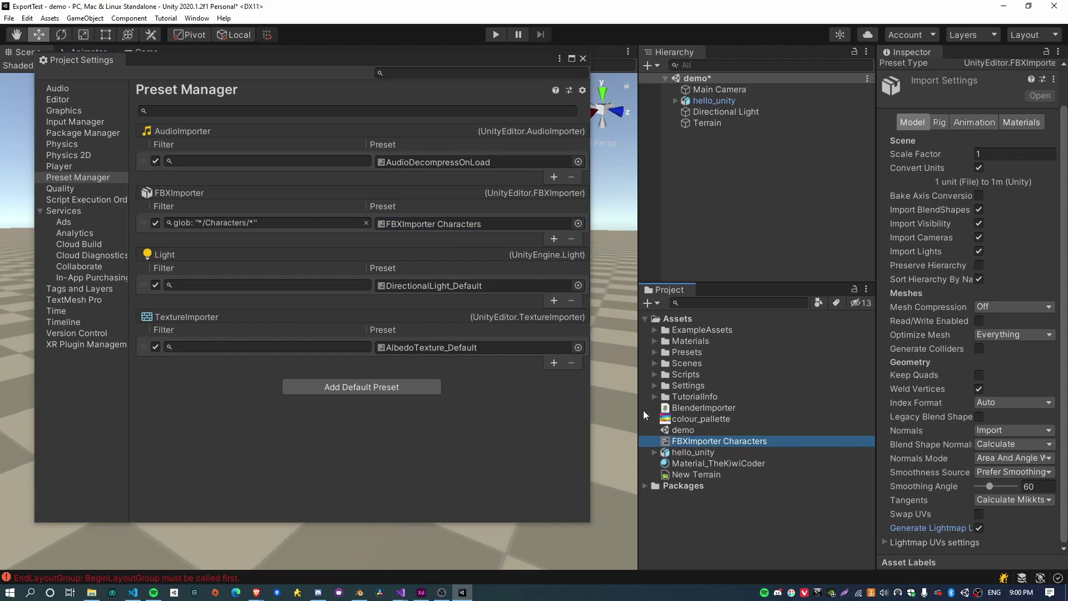
pyautogui.click(220, 224)
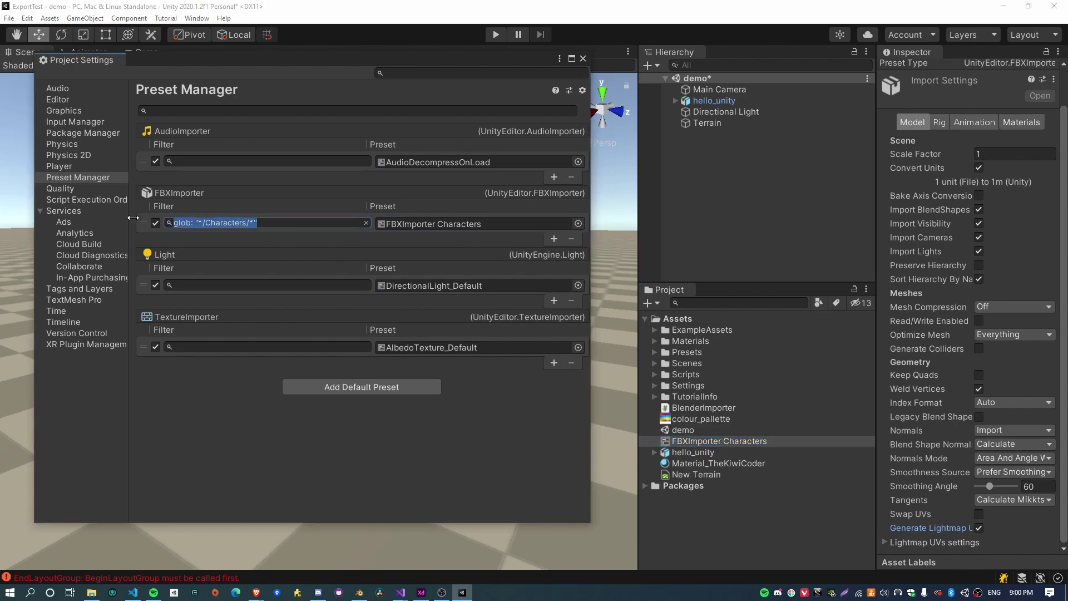
pyautogui.click(218, 225)
pyautogui.moveTo(203, 225); pyautogui.dragTo(243, 226)
pyautogui.click(261, 224)
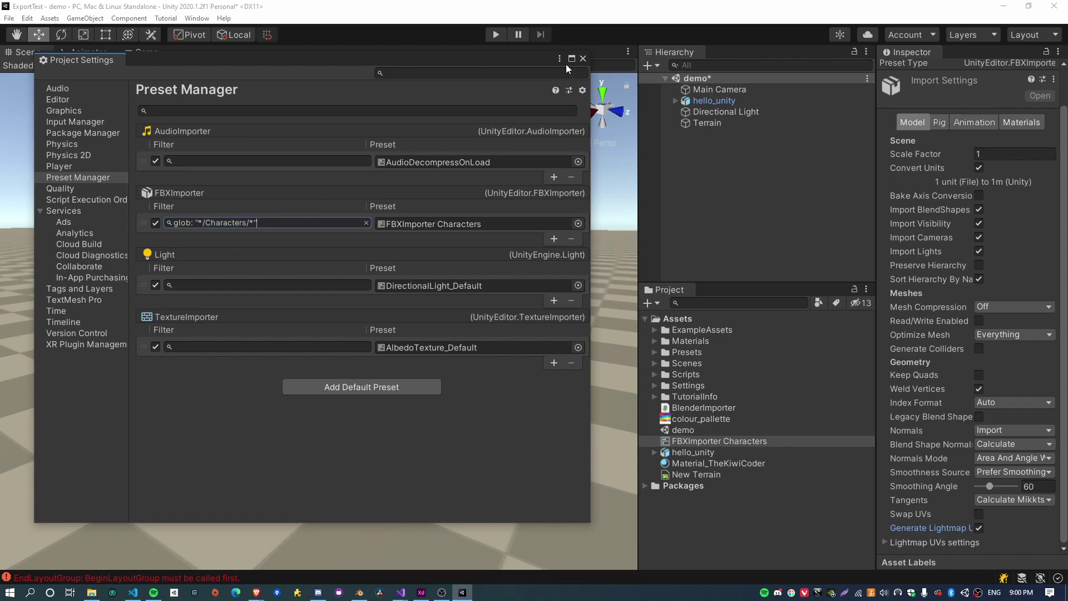
pyautogui.click(583, 58)
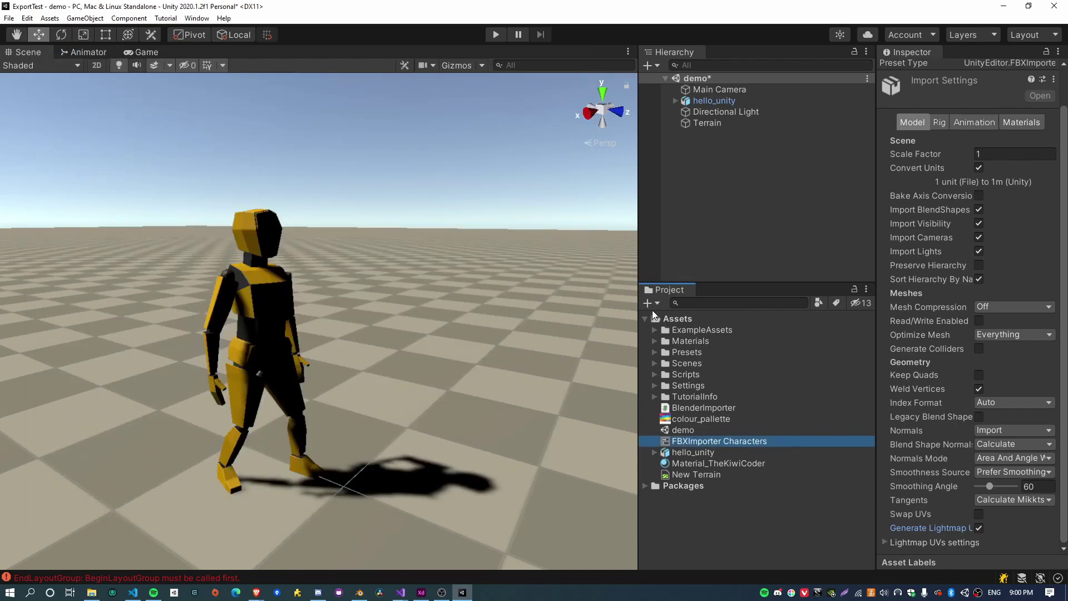
# Step: Create a new folder named Characters in the project's Assets
pyautogui.click(650, 304)
pyautogui.click(673, 97)
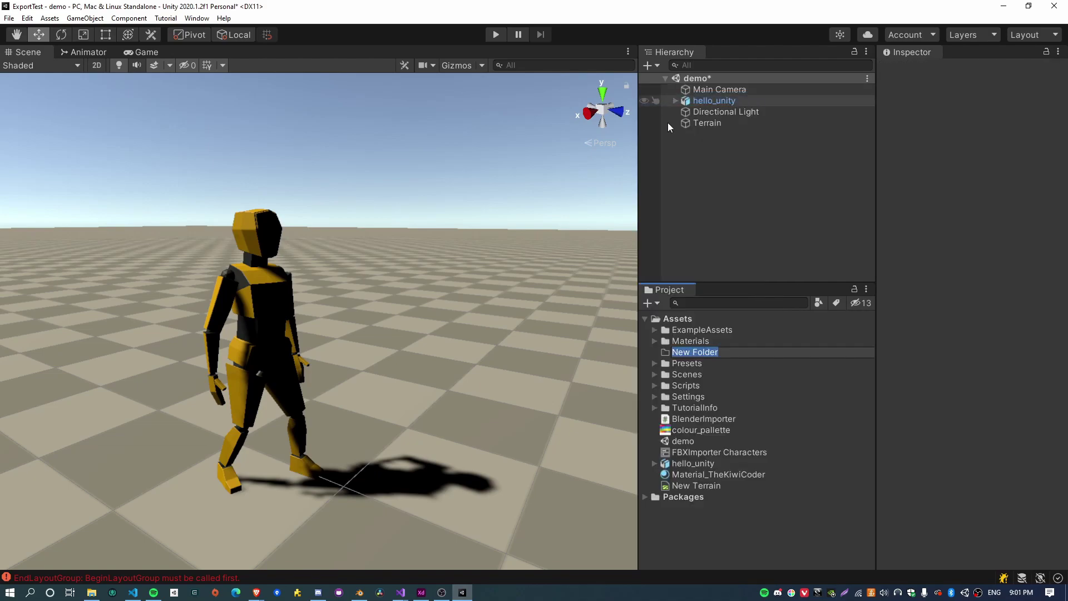
pyautogui.write('Character')
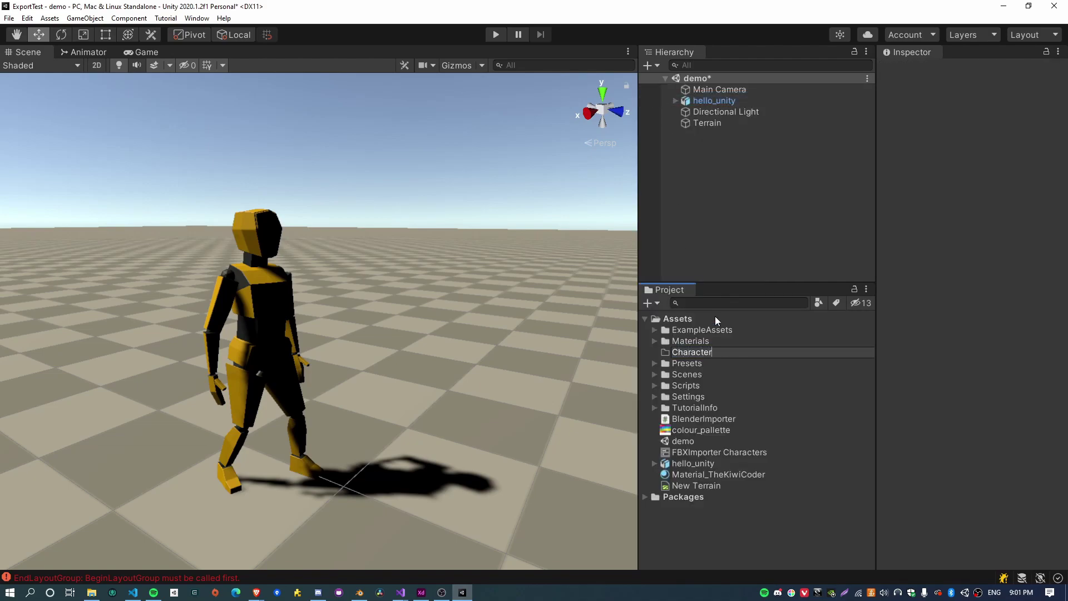
pyautogui.write('s')
pyautogui.press('Return')
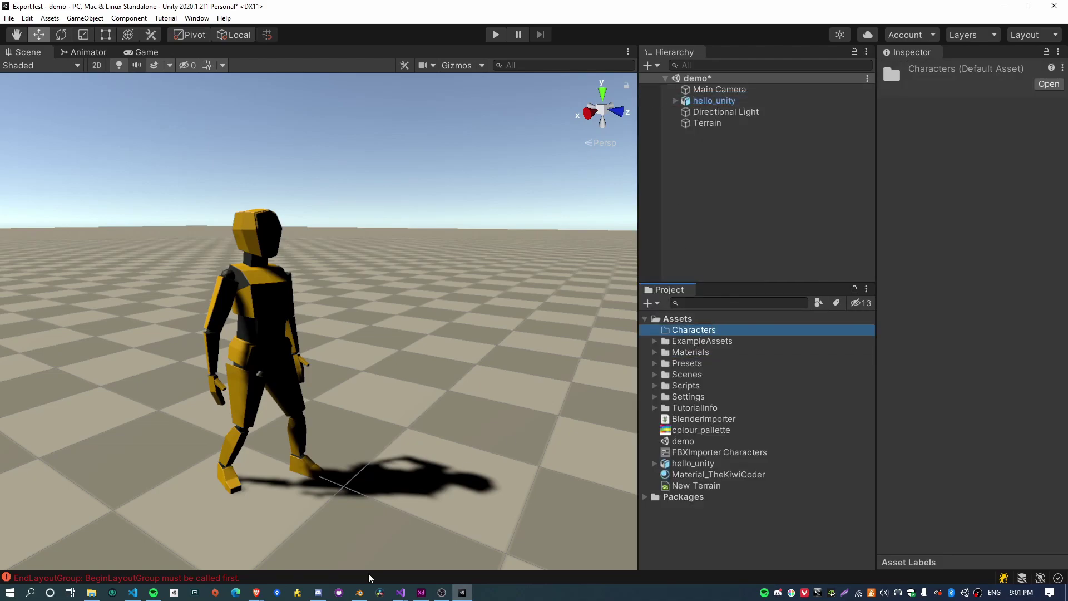
# Step: Switch to Visual Studio, check the commented-out OnPreprocessModel method in BlenderImporter.cs, and minimize the window
pyautogui.click(468, 549)
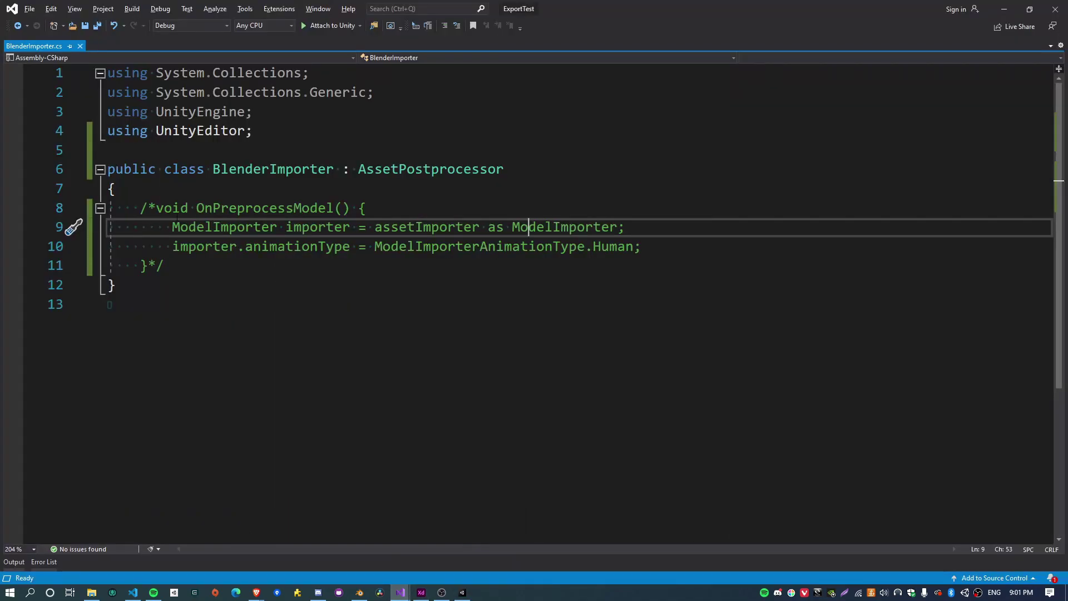
pyautogui.moveTo(139, 208); pyautogui.dragTo(167, 265)
pyautogui.click(242, 266)
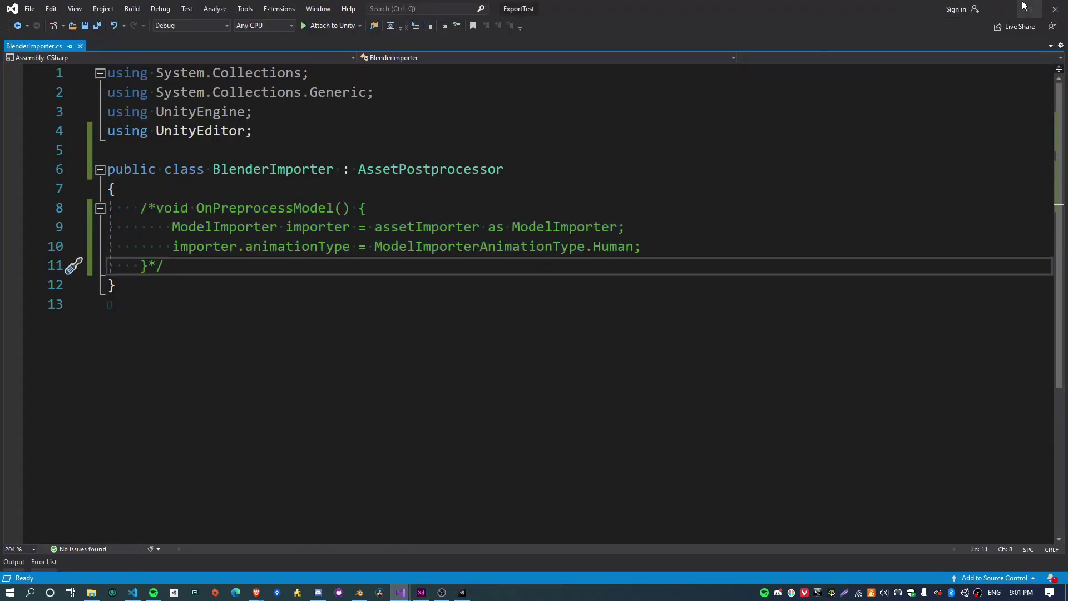
pyautogui.click(1004, 9)
# Step: Switch to Blender and export the character as hello_unity.fbx into the ExportTest project's Assets\Characters folder
pyautogui.click(359, 593)
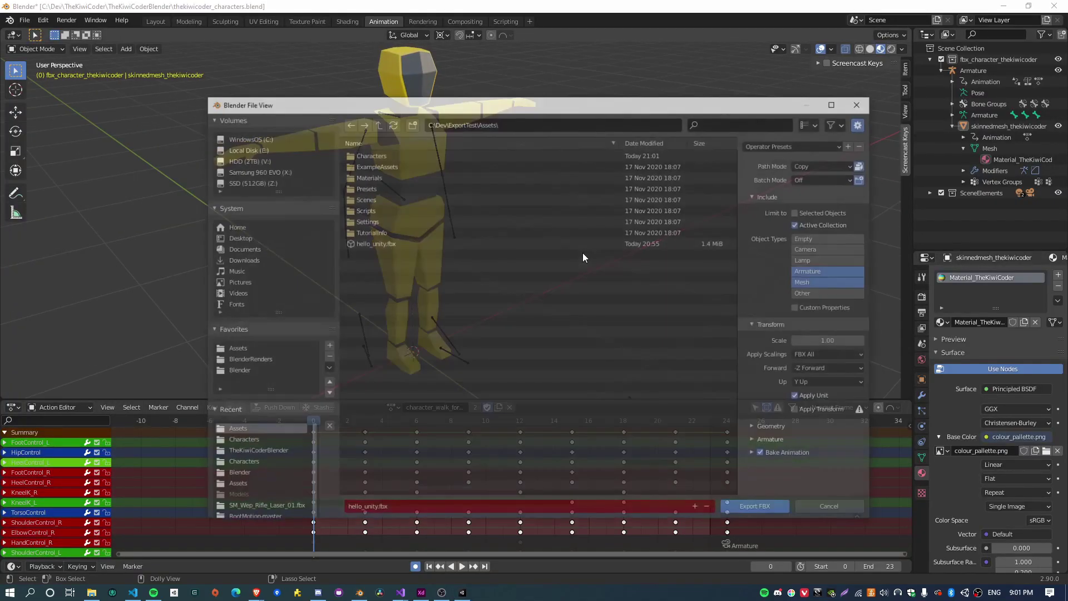
pyautogui.doubleClick(374, 155)
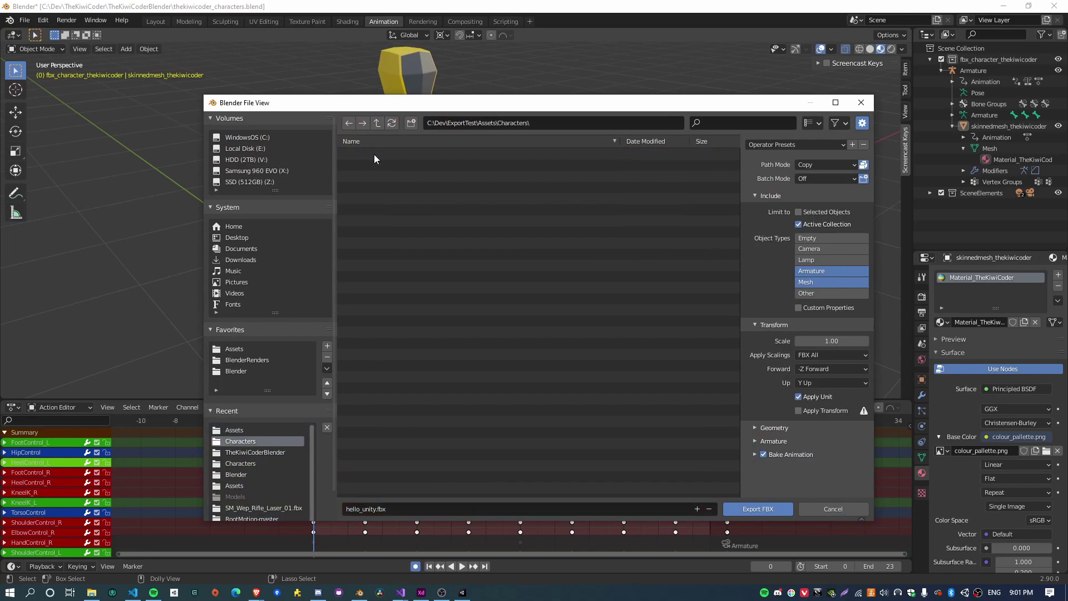
pyautogui.click(765, 511)
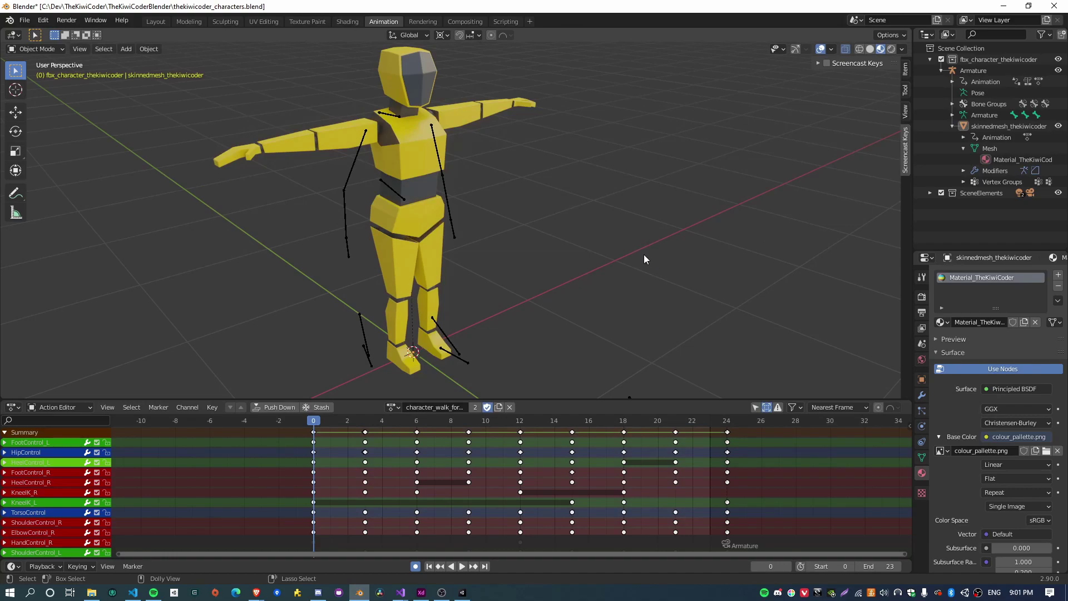
# Step: Export the character from Blender as hello_unity2.fbx directly into the ExportTest project's Assets folder
pyautogui.hotkey('ctrl', 'shift', 'e')
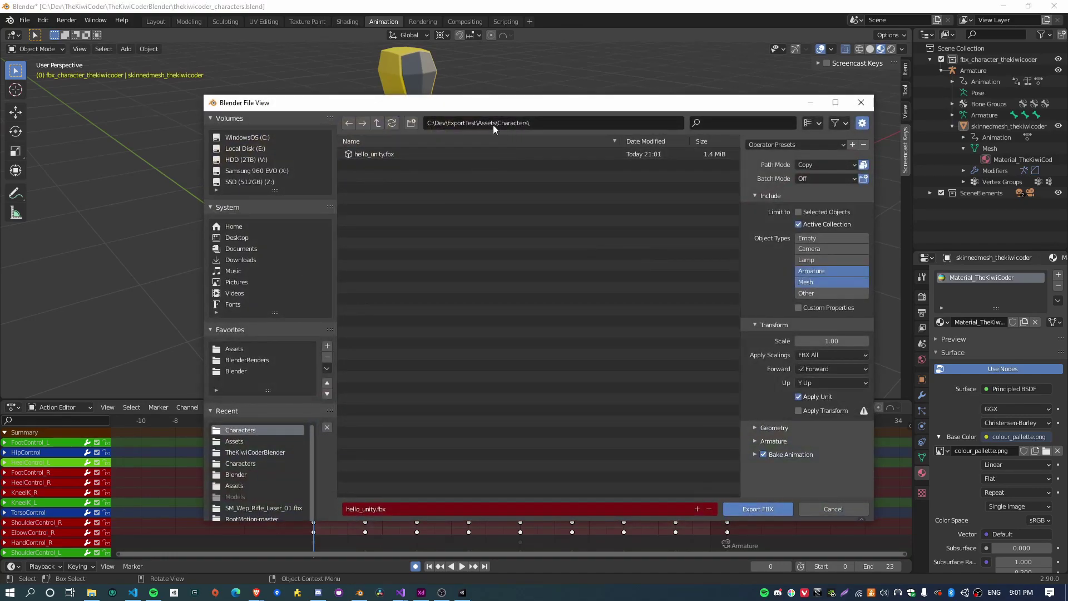
pyautogui.click(378, 123)
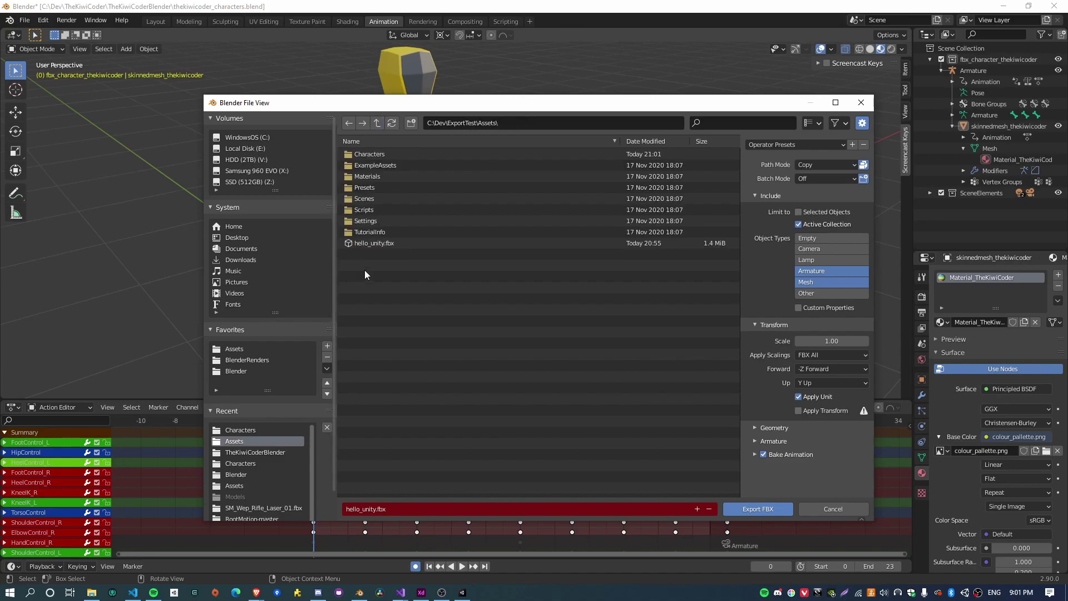
pyautogui.click(372, 510)
pyautogui.click(378, 509)
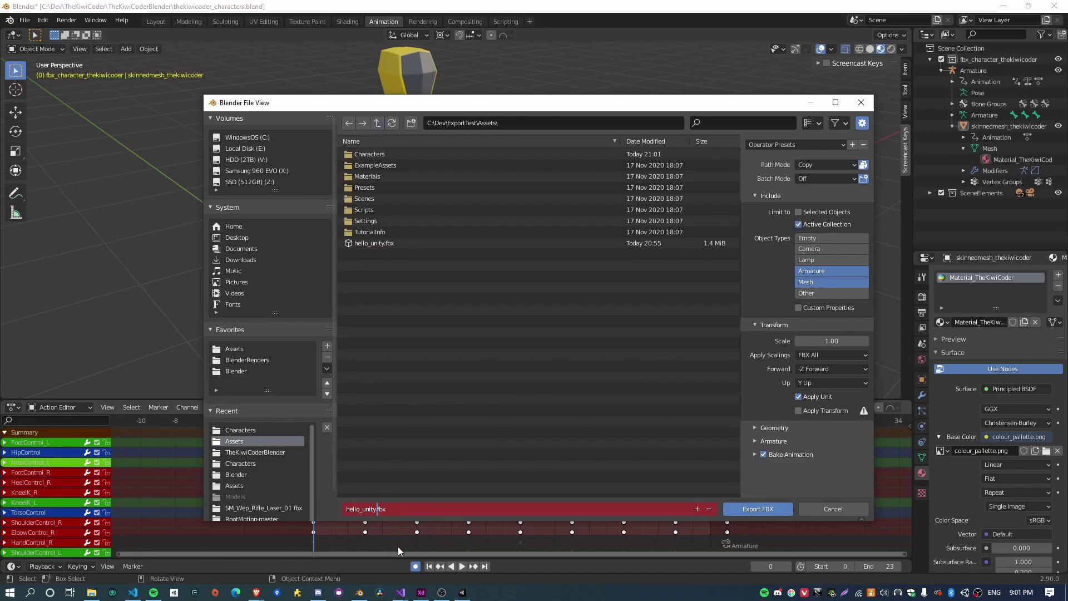
pyautogui.write('2')
pyautogui.click(759, 509)
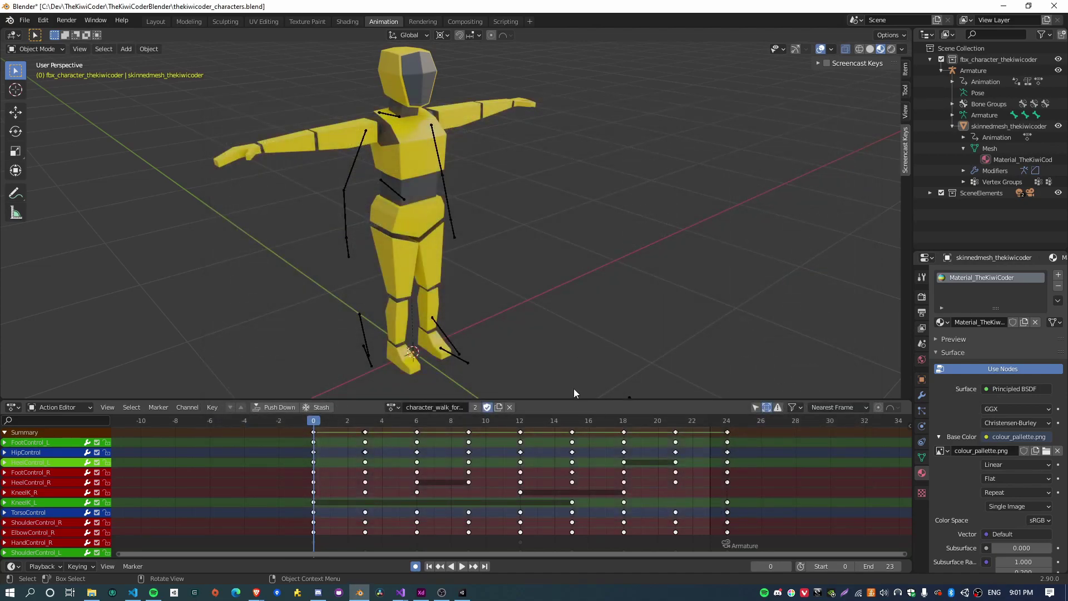
# Step: Switch to Unity and compare the Rig import settings of hello_unity2 with those of hello_unity in the Characters folder
pyautogui.click(462, 593)
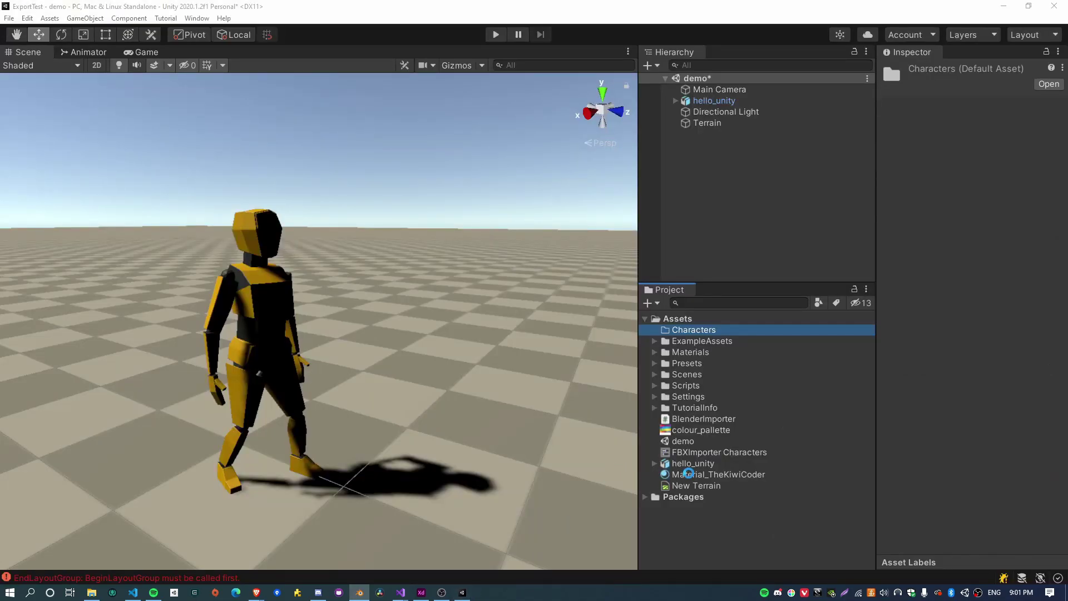
pyautogui.click(693, 466)
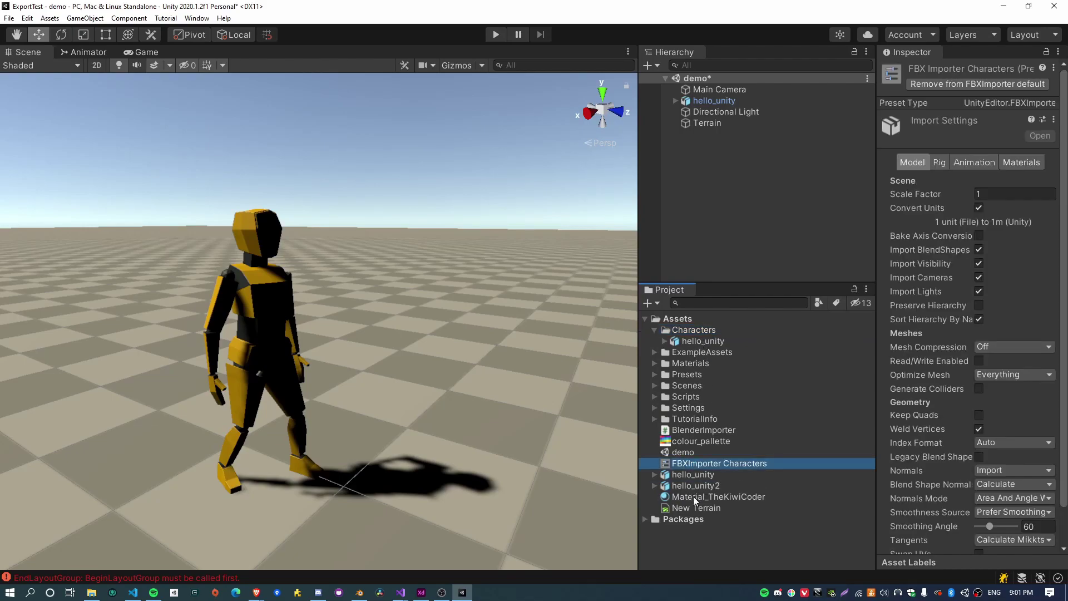
pyautogui.click(692, 486)
pyautogui.click(939, 111)
pyautogui.click(971, 111)
pyautogui.click(944, 109)
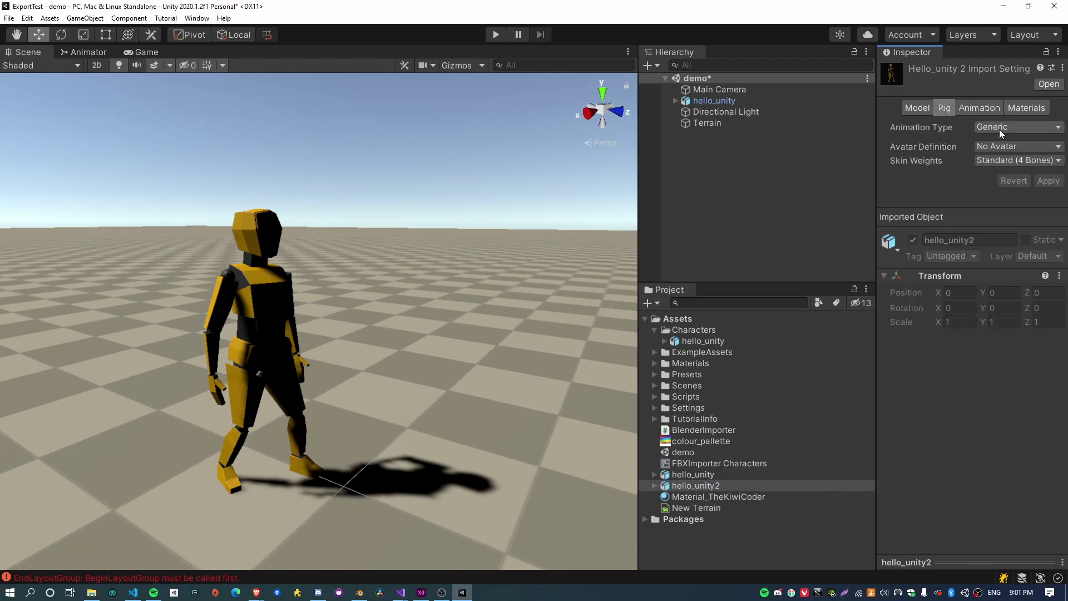
pyautogui.click(695, 341)
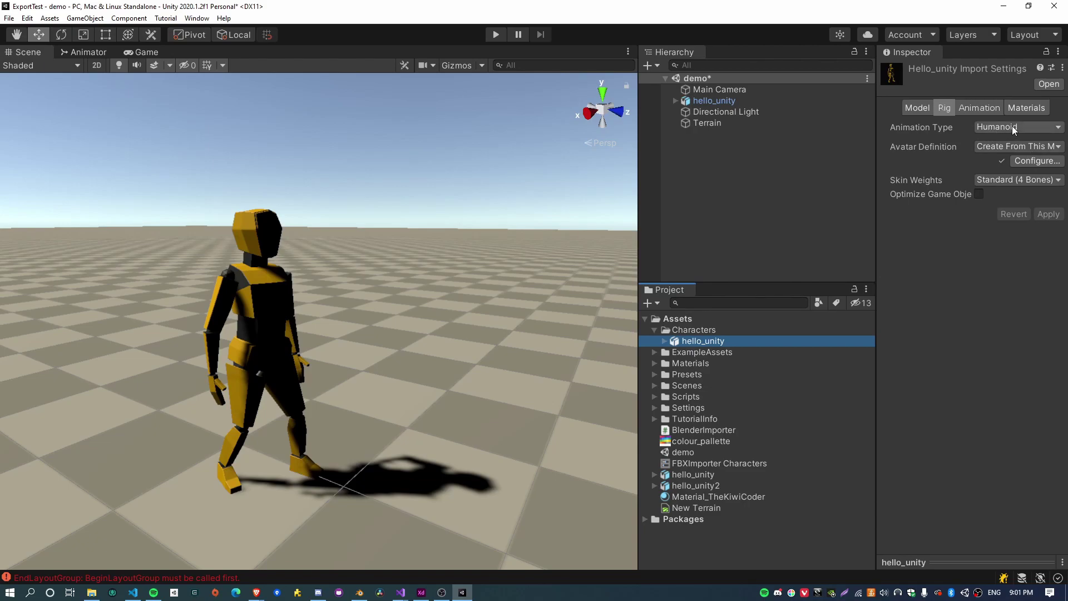
# Step: Open the Preset Manager in the Project Settings and examine the FBXImporter filter
pyautogui.click(28, 18)
pyautogui.moveTo(161, 354); pyautogui.dragTo(358, 196)
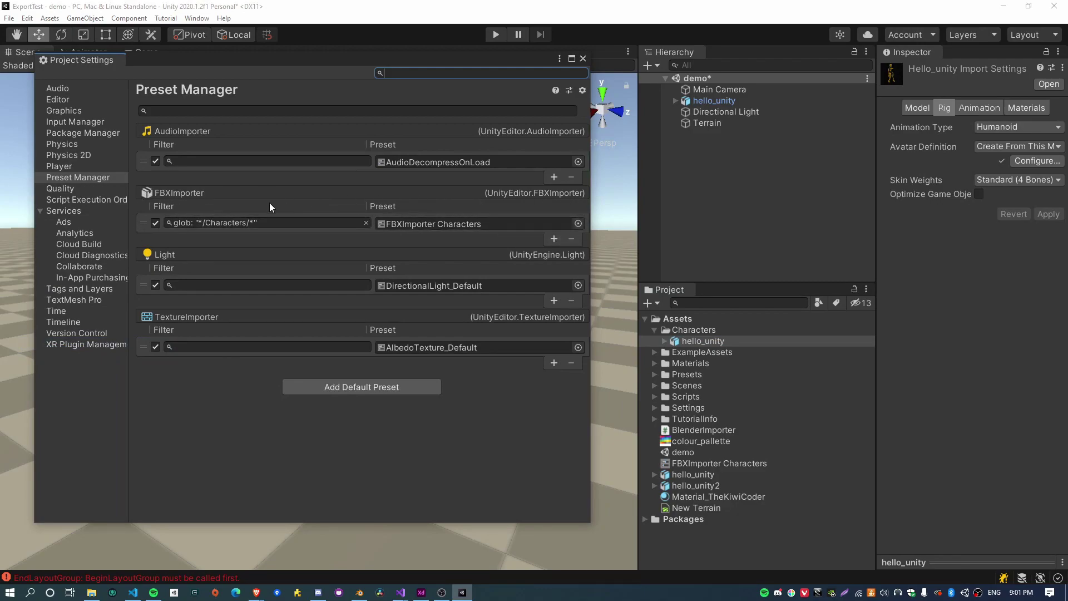
pyautogui.click(244, 222)
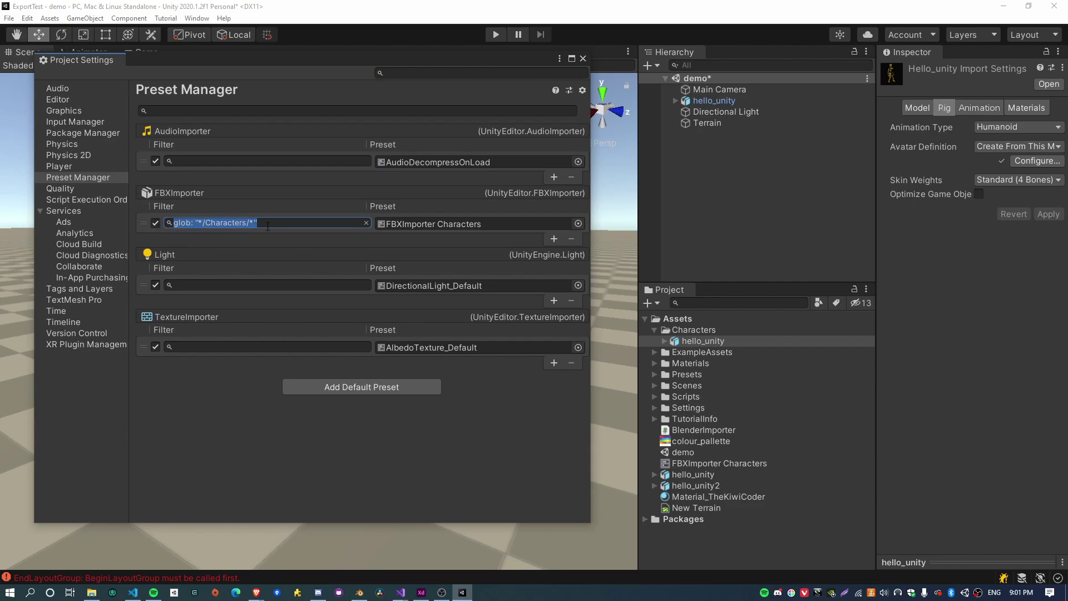
# Step: Add a second FBXImporter default preset entry and inspect the FBXImporter Characters preset assigned to it
pyautogui.click(554, 238)
pyautogui.click(284, 237)
pyautogui.click(469, 239)
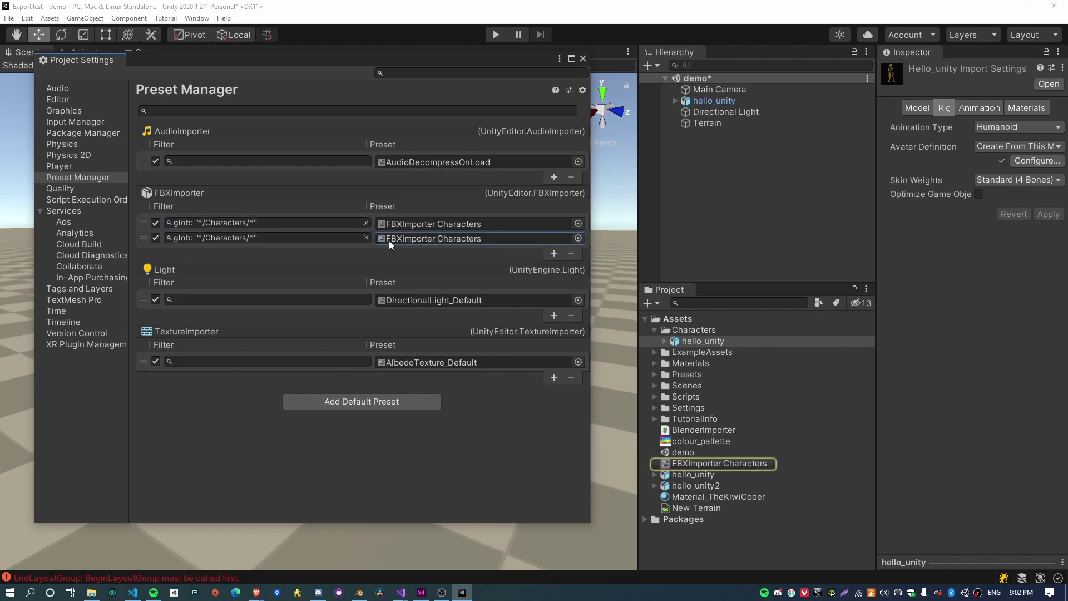
pyautogui.click(682, 465)
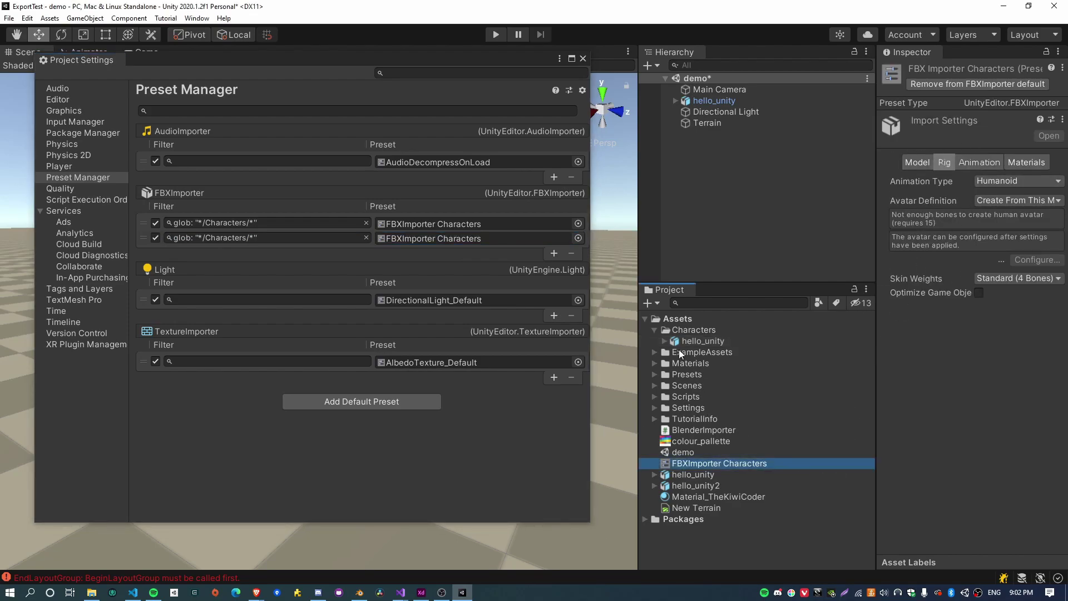
# Step: Remove the second FBXImporter entry from the default presets
pyautogui.click(179, 237)
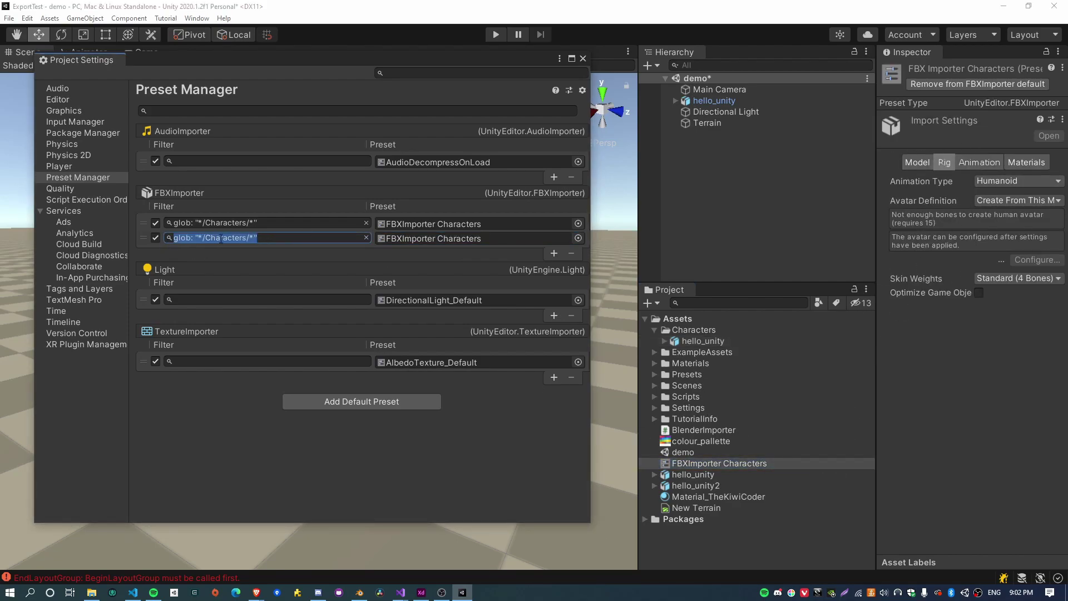
pyautogui.click(142, 242)
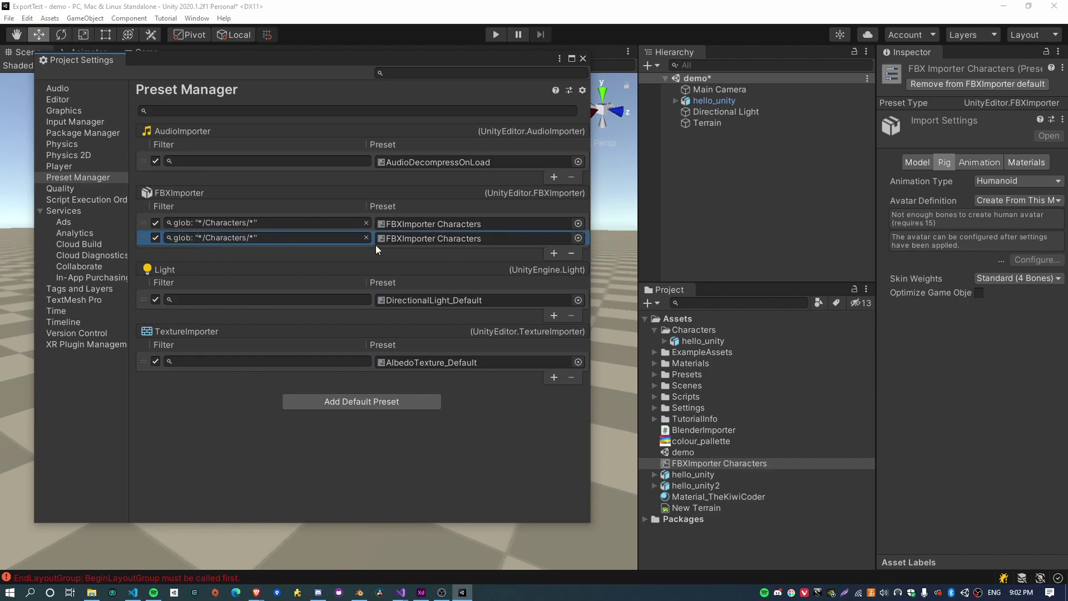
pyautogui.click(572, 254)
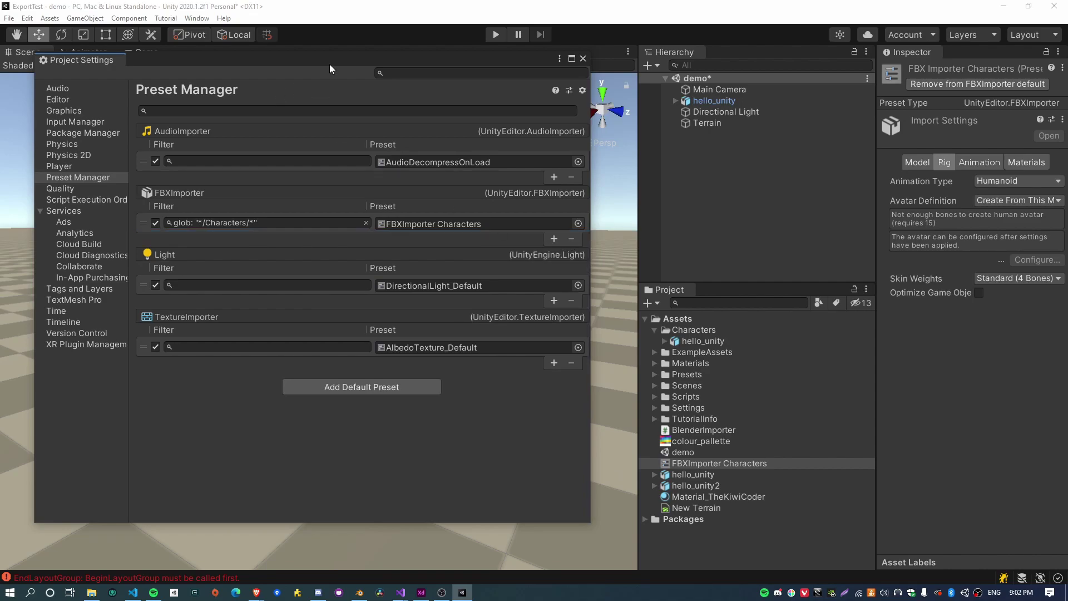
# Step: Close the Project Settings and save the demo scene
pyautogui.moveTo(329, 65); pyautogui.dragTo(451, 65)
pyautogui.click(597, 62)
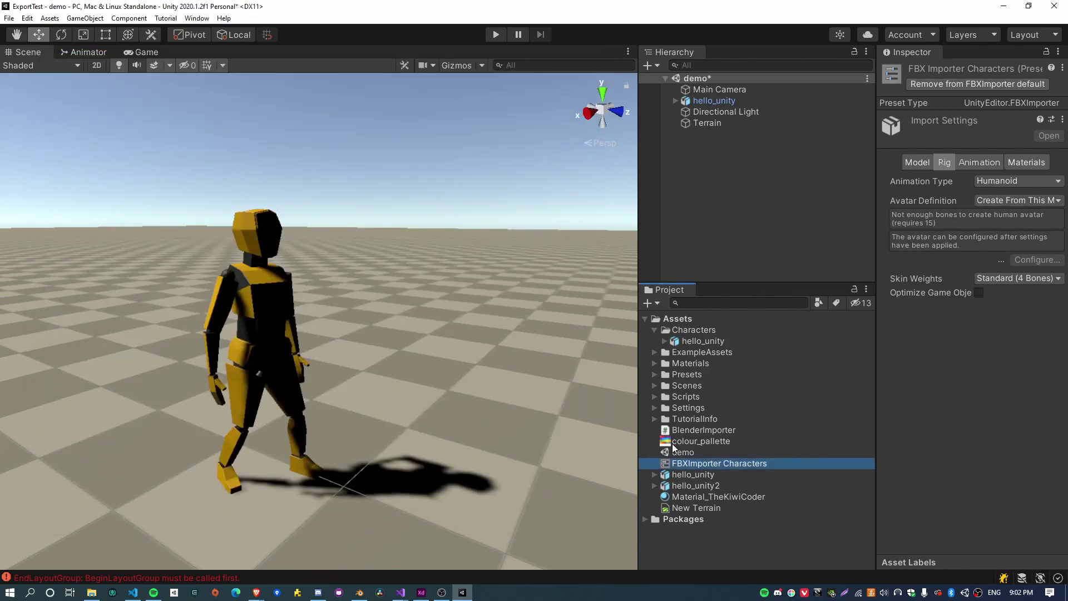
pyautogui.press('Up')
pyautogui.hotkey('ctrl', 's')
# Step: Delete the hello_unity2 model from the project's Assets
pyautogui.click(699, 484)
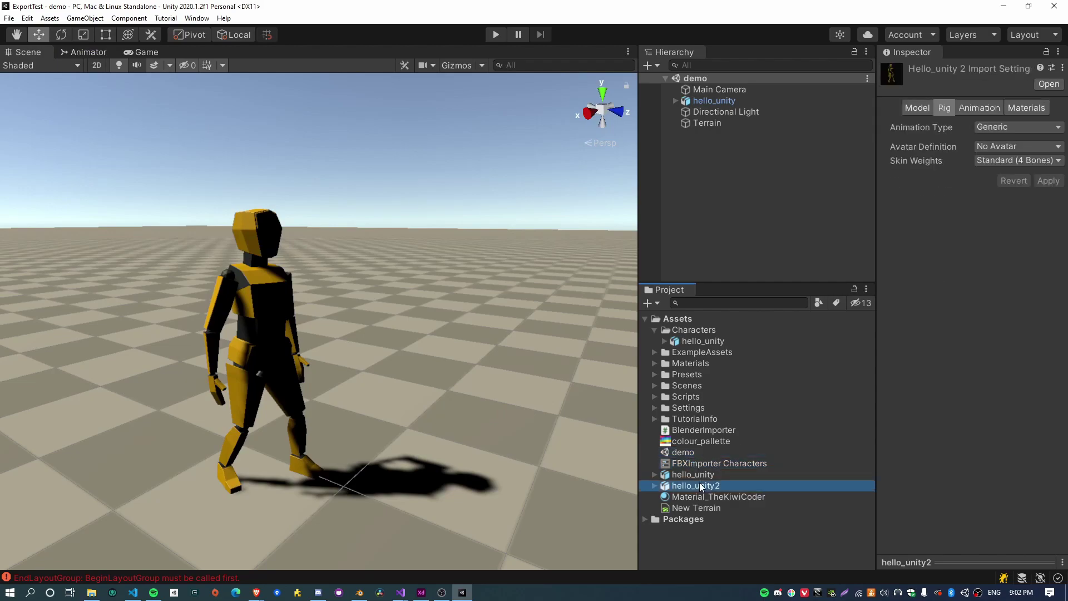
pyautogui.press('Delete')
pyautogui.press('Return')
# Step: Review the Rig settings of both hello_unity models and the root-level model's Animation settings, widening the Inspector to read the clip list
pyautogui.click(709, 341)
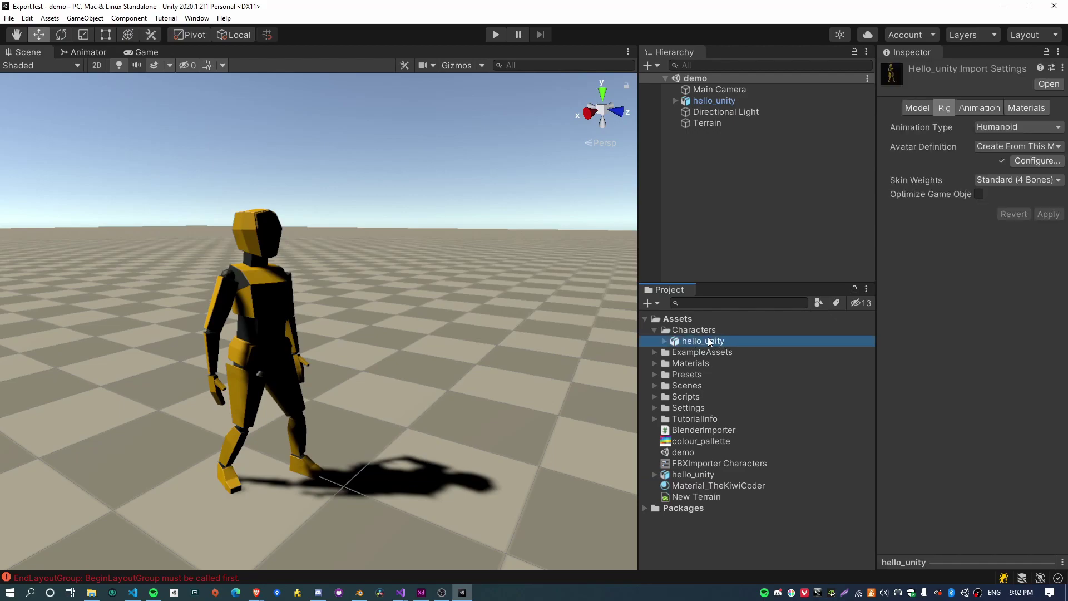
pyautogui.click(693, 474)
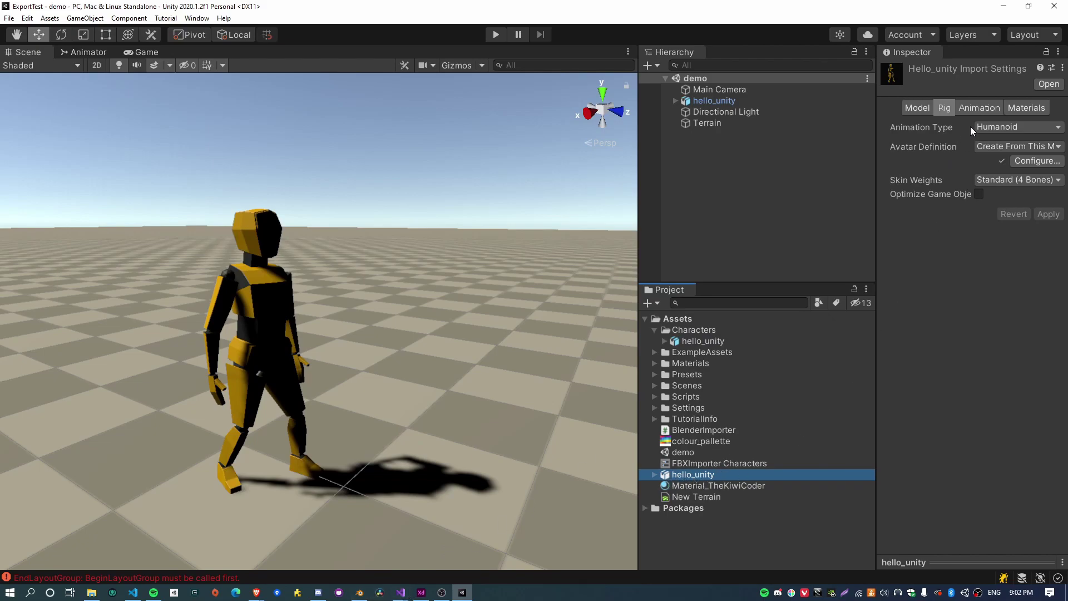
pyautogui.click(971, 110)
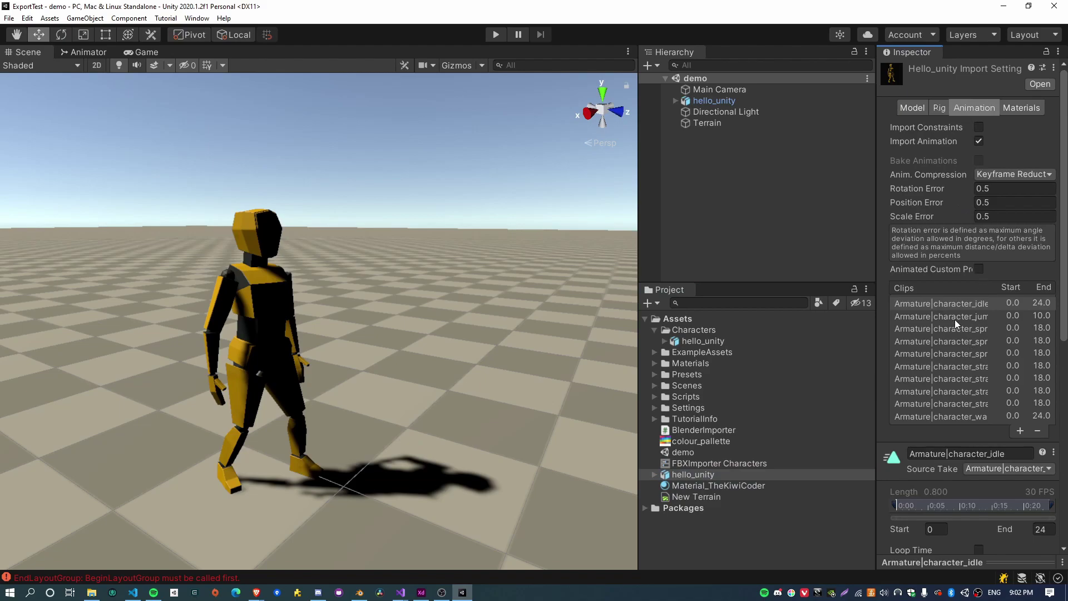
pyautogui.moveTo(872, 209); pyautogui.dragTo(762, 218)
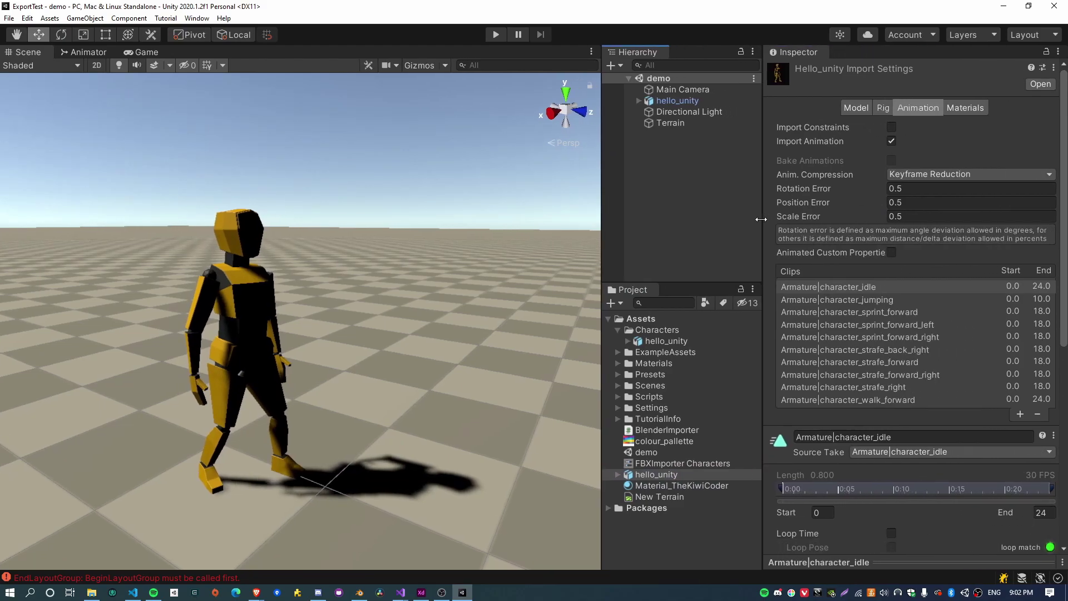
pyautogui.scroll(-10, 899, 321)
pyautogui.scroll(7, 858, 204)
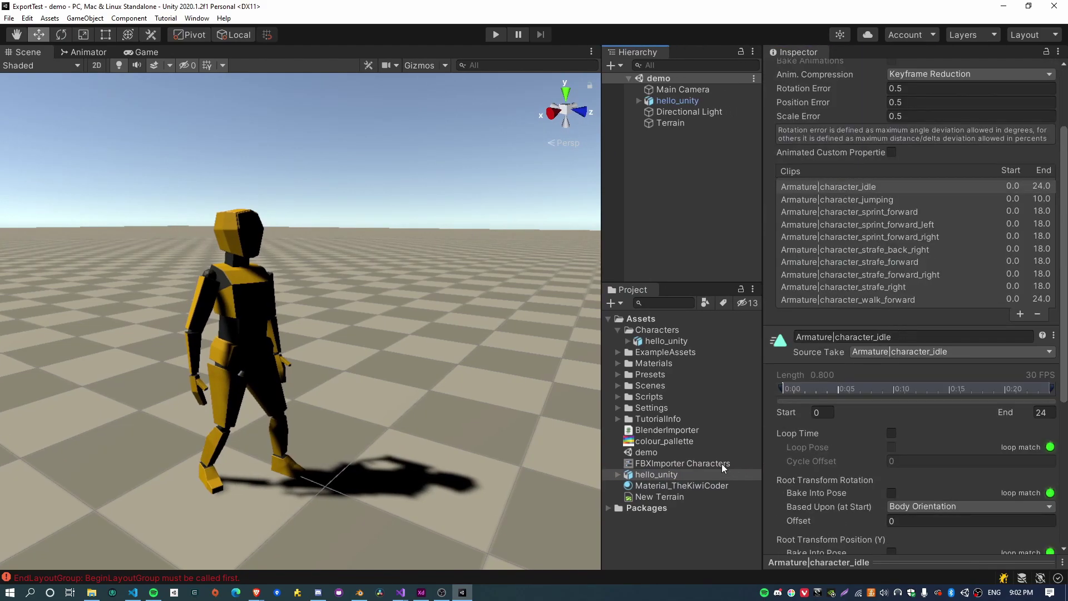
# Step: Expand the root-level hello_unity model in Assets and look through its imported sprint, strafe and walk animation clips
pyautogui.click(618, 474)
pyautogui.scroll(-3, 688, 438)
pyautogui.click(867, 200)
pyautogui.click(869, 212)
pyautogui.click(865, 237)
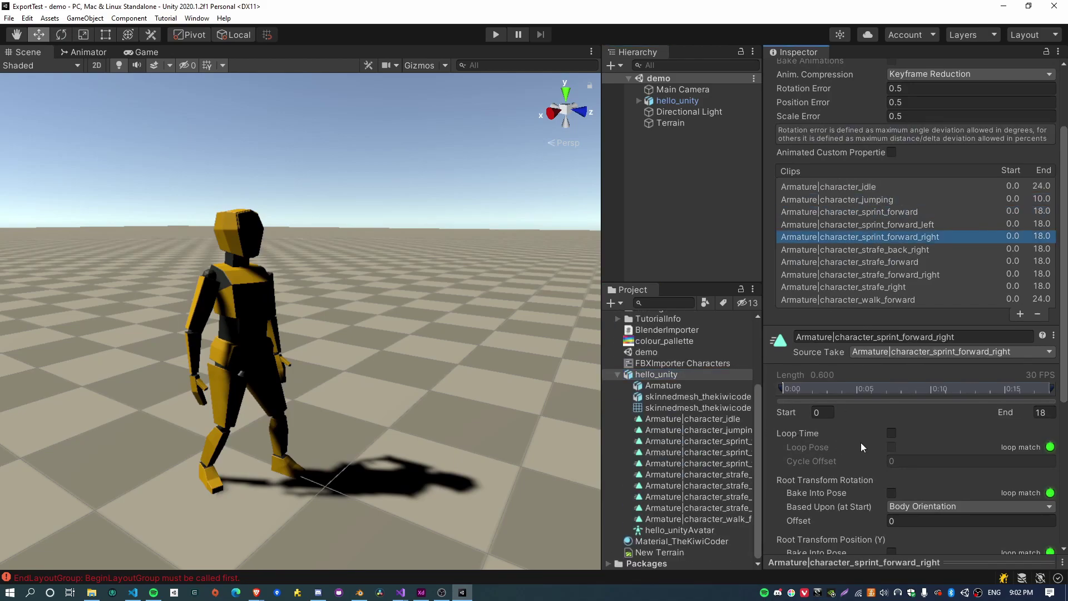
pyautogui.click(871, 212)
pyautogui.click(873, 250)
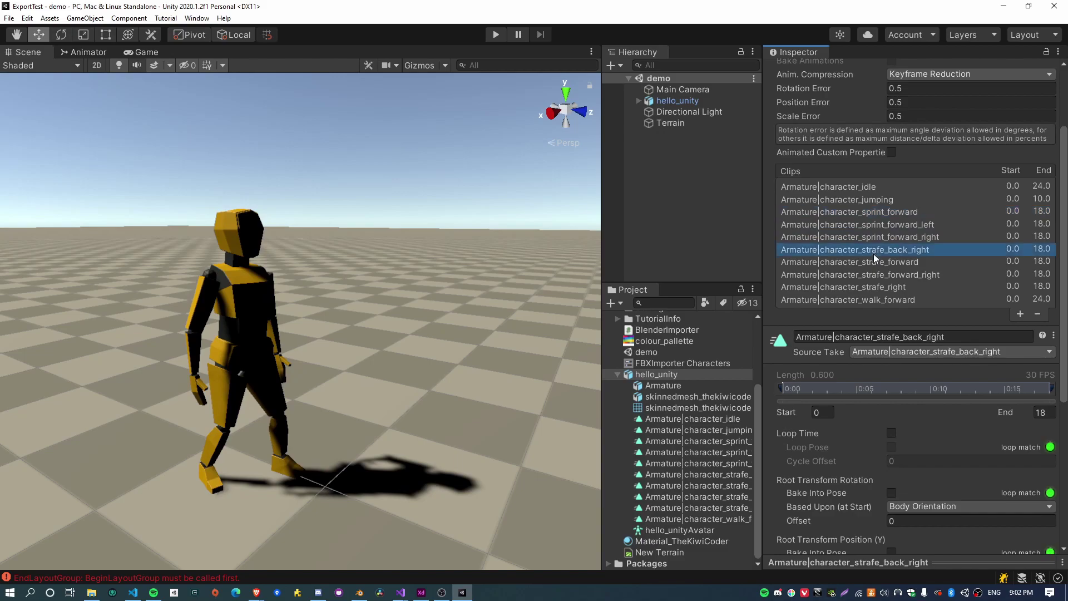
pyautogui.moveTo(875, 264); pyautogui.dragTo(873, 303)
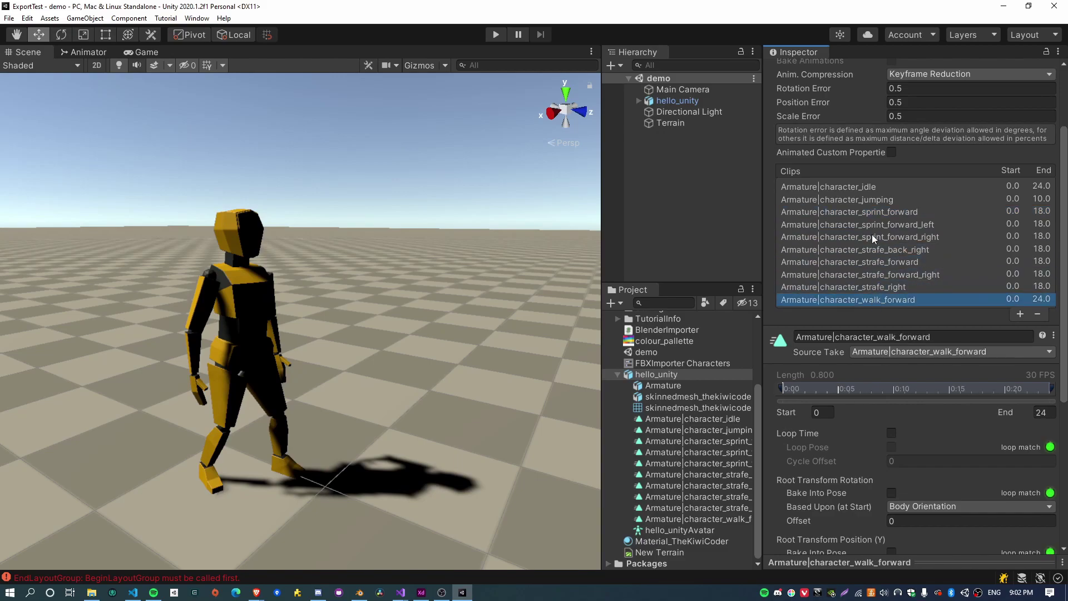
# Step: Examine the Loop Time and root transform settings of the jumping, sprint and walk_forward clips
pyautogui.scroll(-3, 873, 235)
pyautogui.scroll(5, 866, 251)
pyautogui.click(859, 302)
pyautogui.scroll(-6, 885, 341)
pyautogui.scroll(-3, 885, 341)
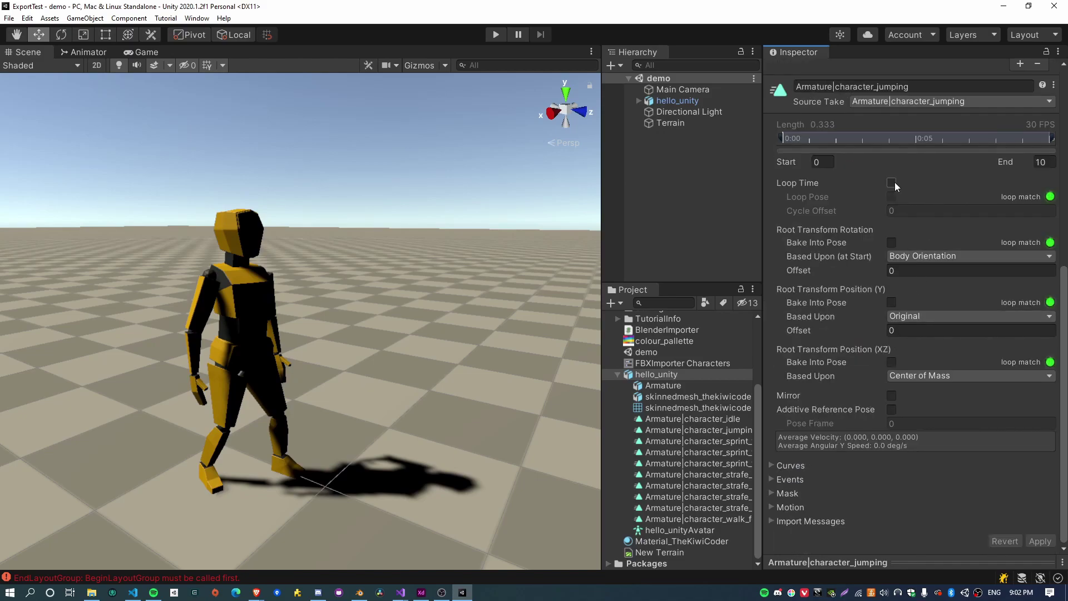
pyautogui.scroll(6, 847, 296)
pyautogui.click(870, 215)
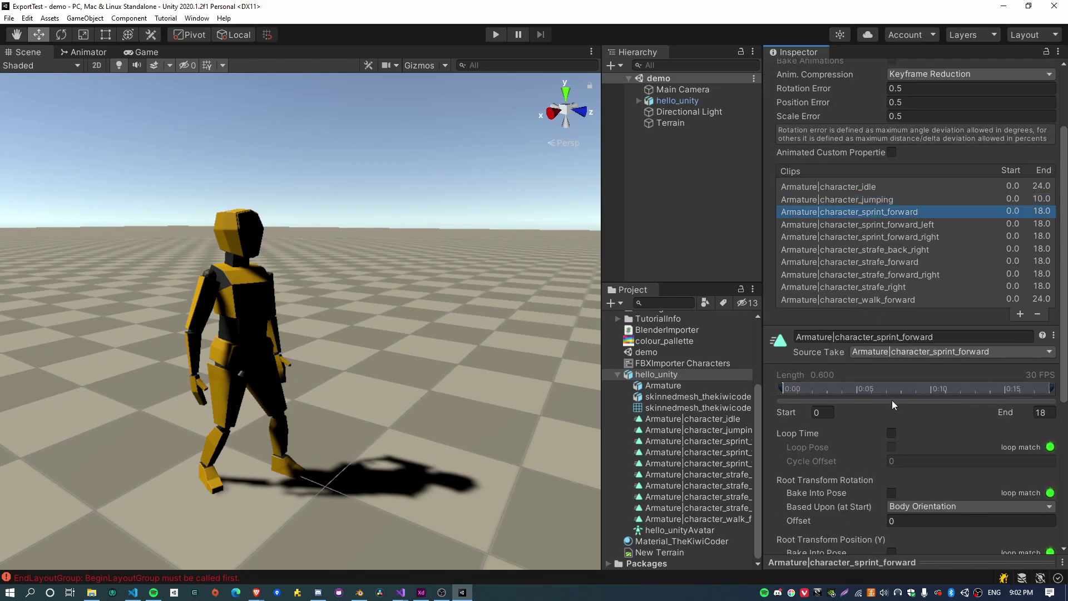
pyautogui.click(865, 226)
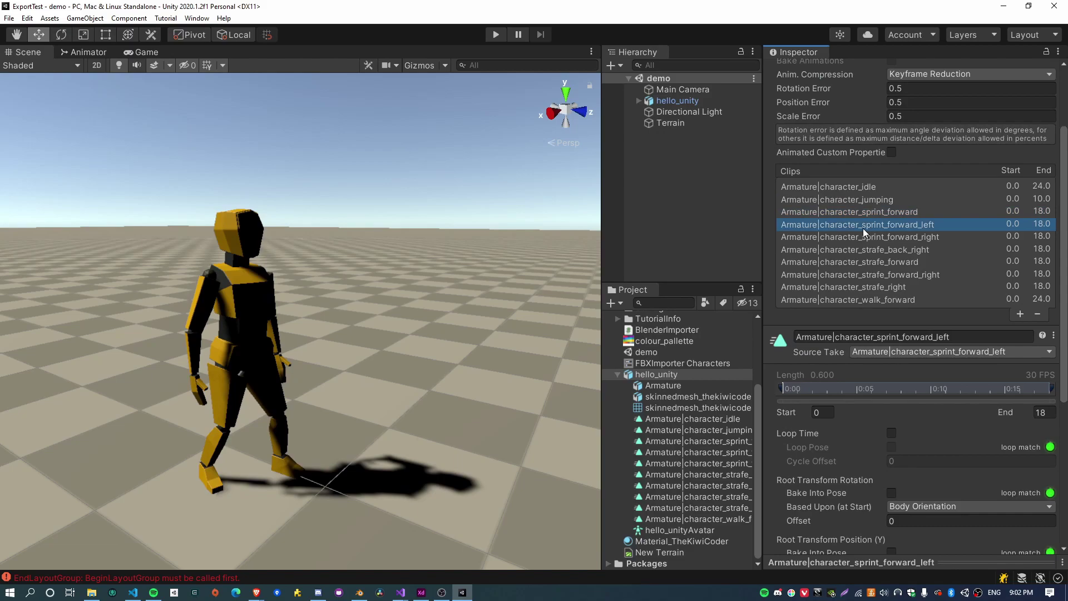
pyautogui.click(864, 238)
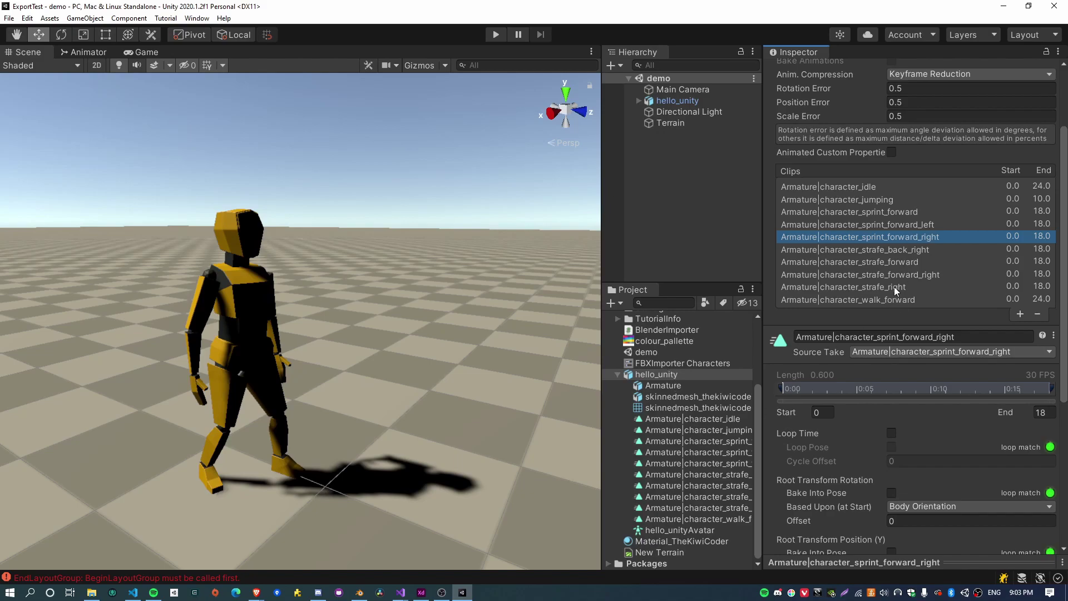
pyautogui.scroll(-3, 893, 286)
pyautogui.scroll(3, 861, 370)
pyautogui.click(853, 299)
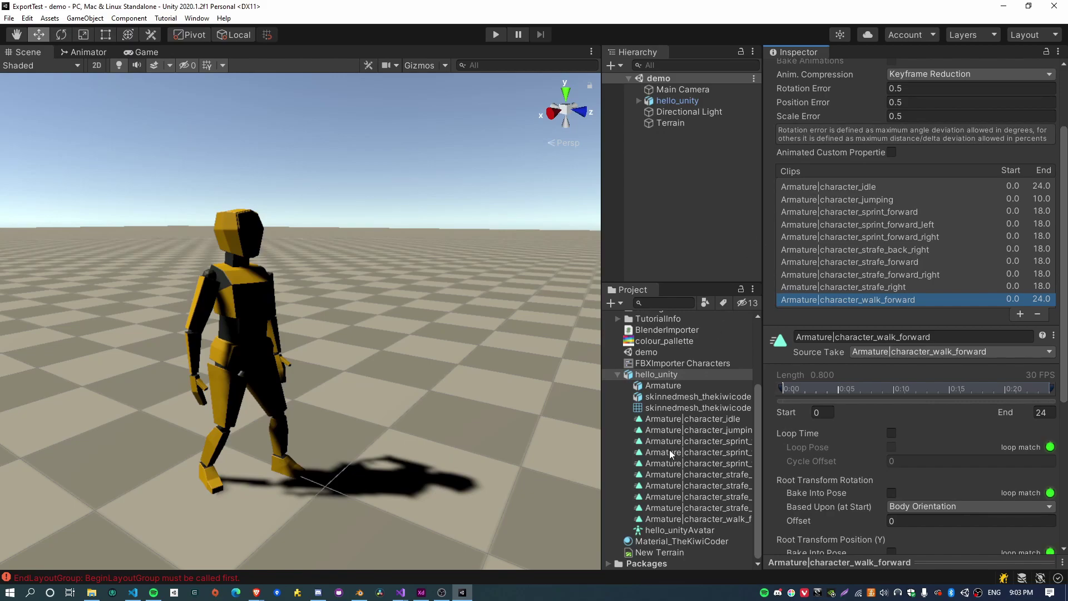
# Step: Switch to Blender and check the character's list of actions in the Action Editor
pyautogui.click(359, 592)
pyautogui.click(393, 407)
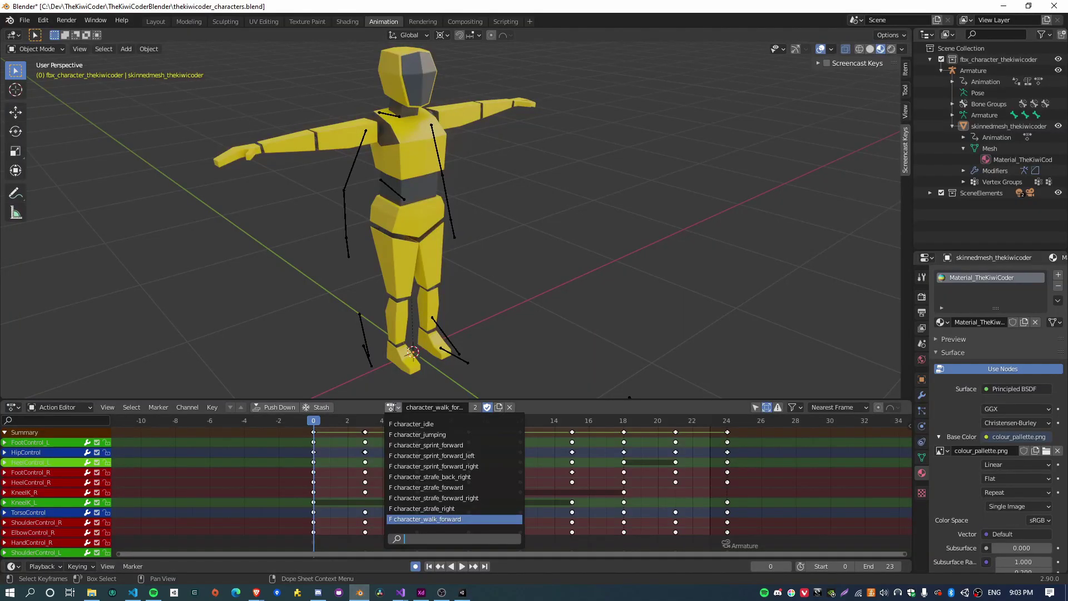
pyautogui.press('Escape')
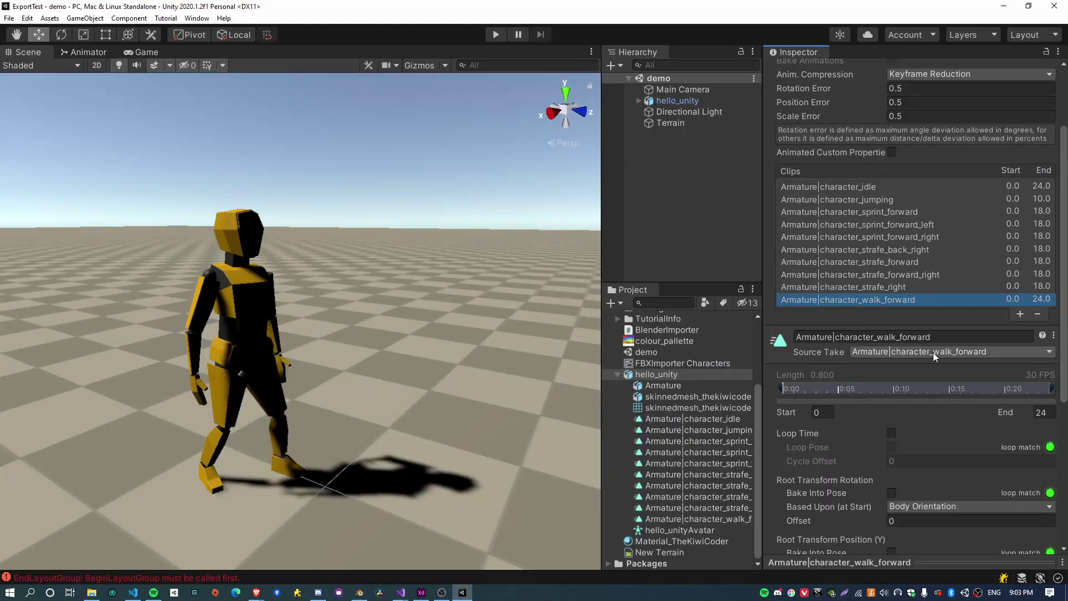
# Step: Switch back to Unity, check the source takes available for character_walk_forward, and add another clip to hello_unity's clip list
pyautogui.click(933, 352)
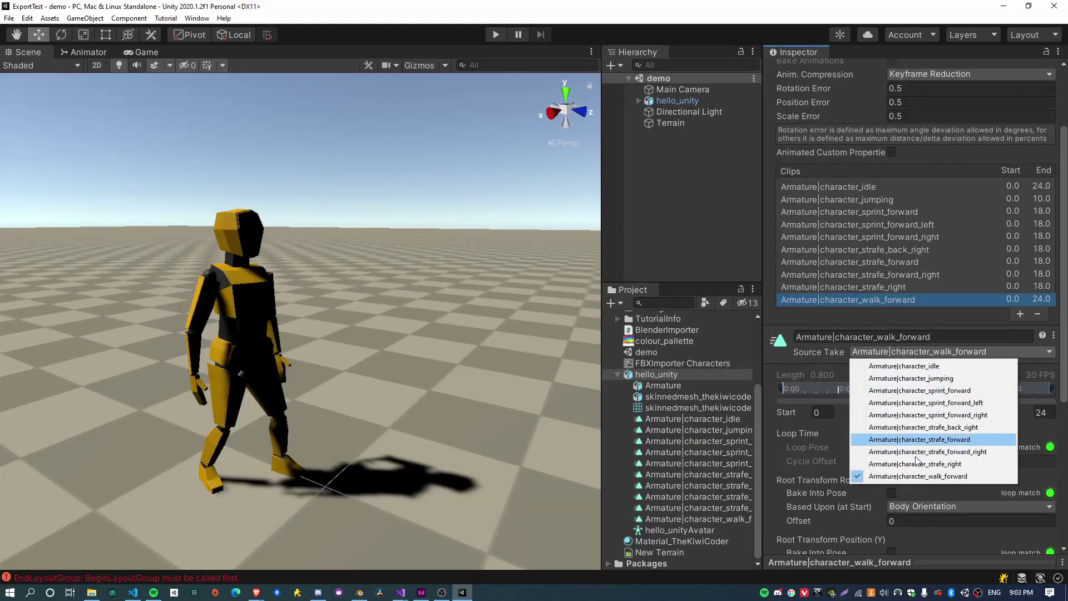
pyautogui.click(797, 359)
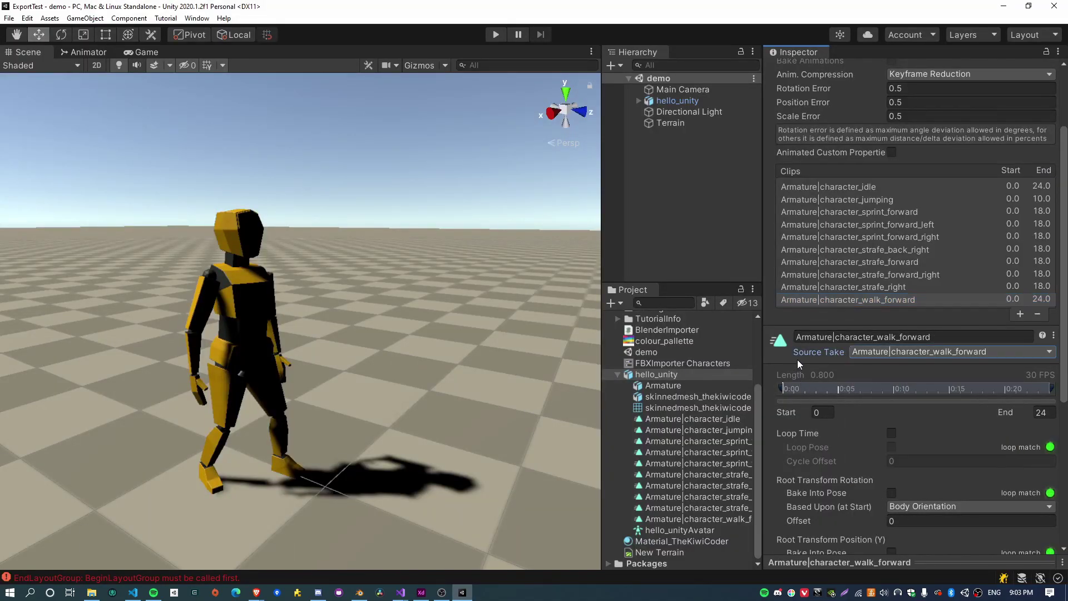
pyautogui.click(1021, 314)
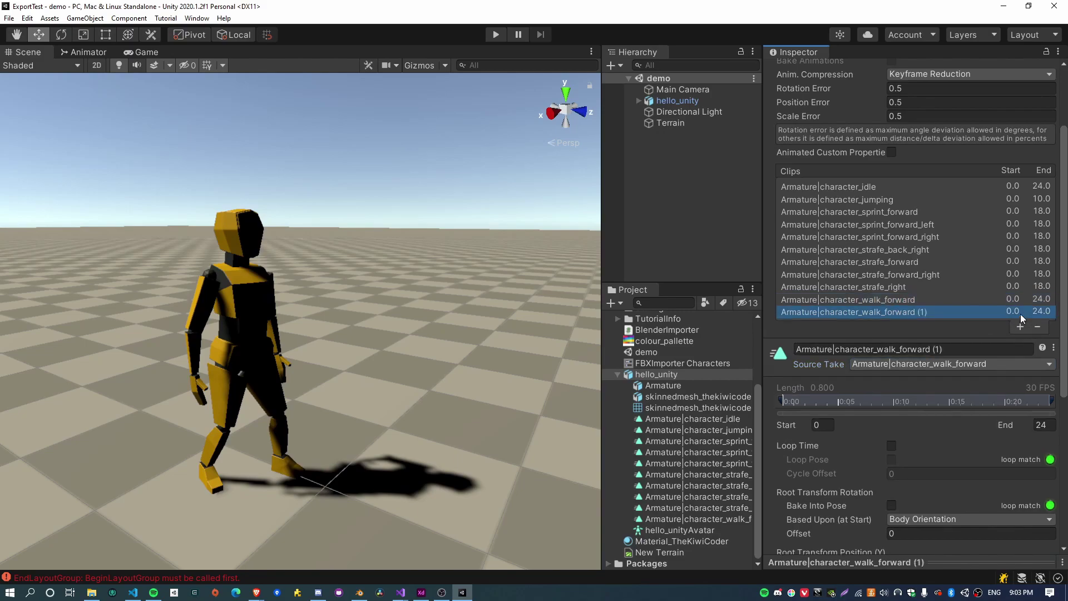
# Step: Rename the added walk clip to Armature|character_walk_forward_test and apply hello_unity's import settings
pyautogui.click(934, 351)
pyautogui.click(934, 350)
pyautogui.moveTo(934, 351); pyautogui.dragTo(991, 349)
pyautogui.write('_test')
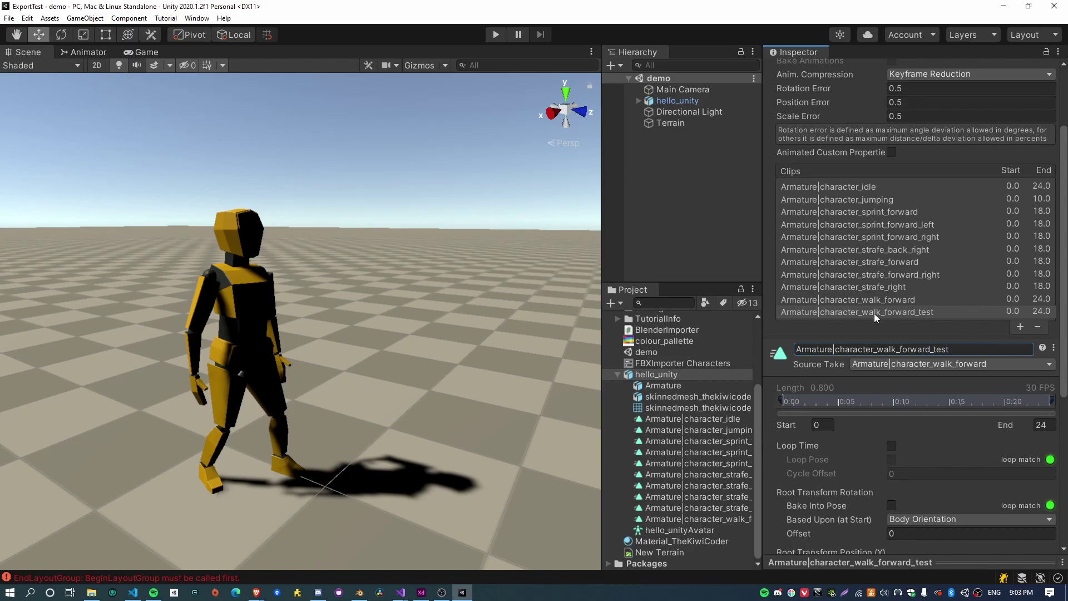
pyautogui.scroll(-8, 1024, 426)
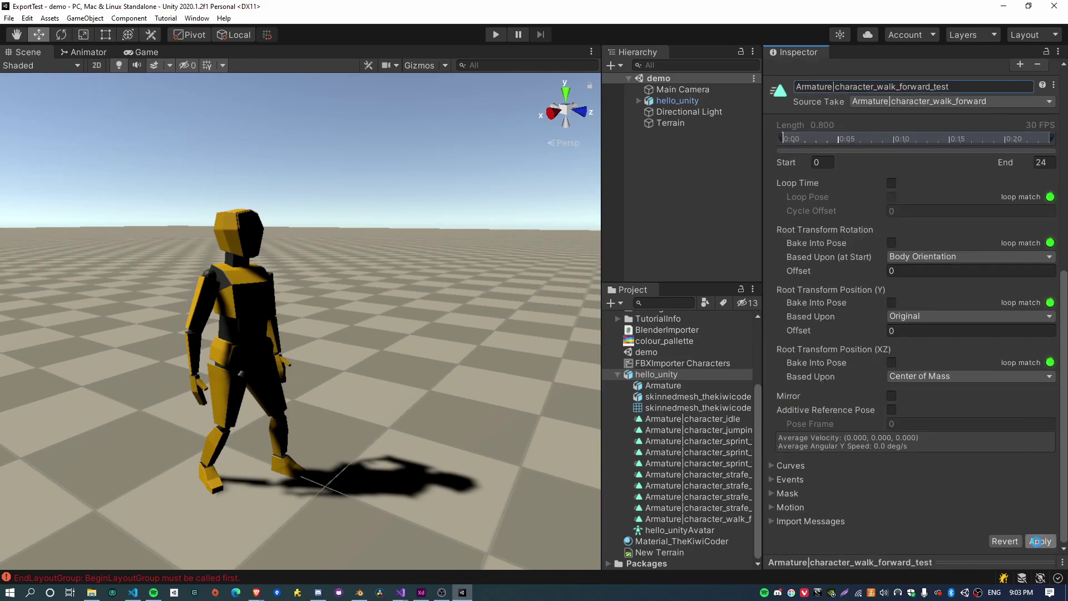
pyautogui.click(1036, 542)
# Step: Widen the Project panel, inspect the character_walk_forward_test clip, and check the source takes offered for hello_unity's character_jumping clip
pyautogui.moveTo(602, 416); pyautogui.dragTo(521, 424)
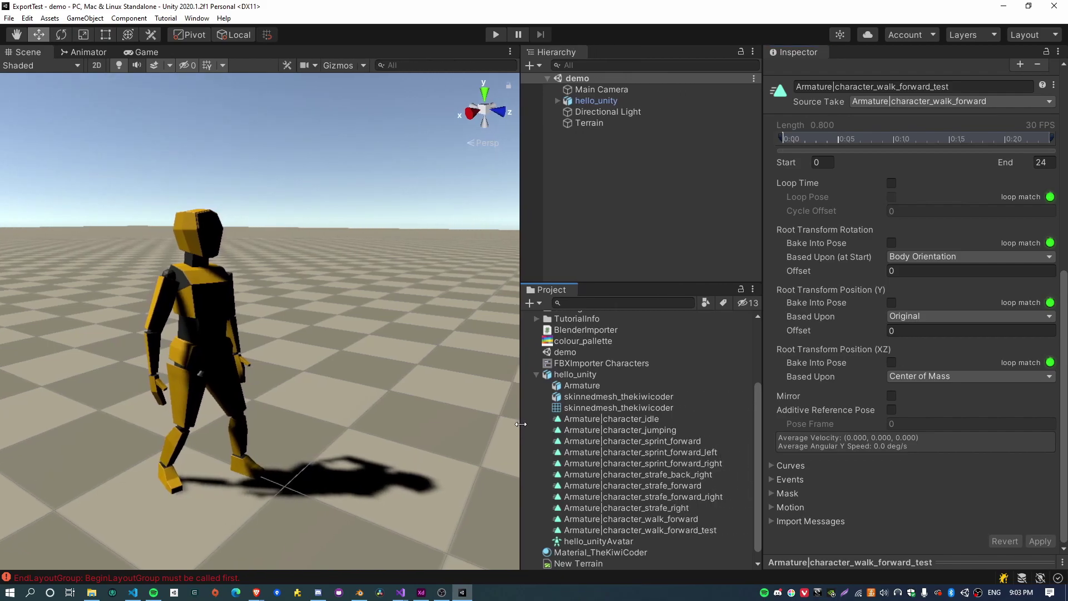
pyautogui.click(638, 530)
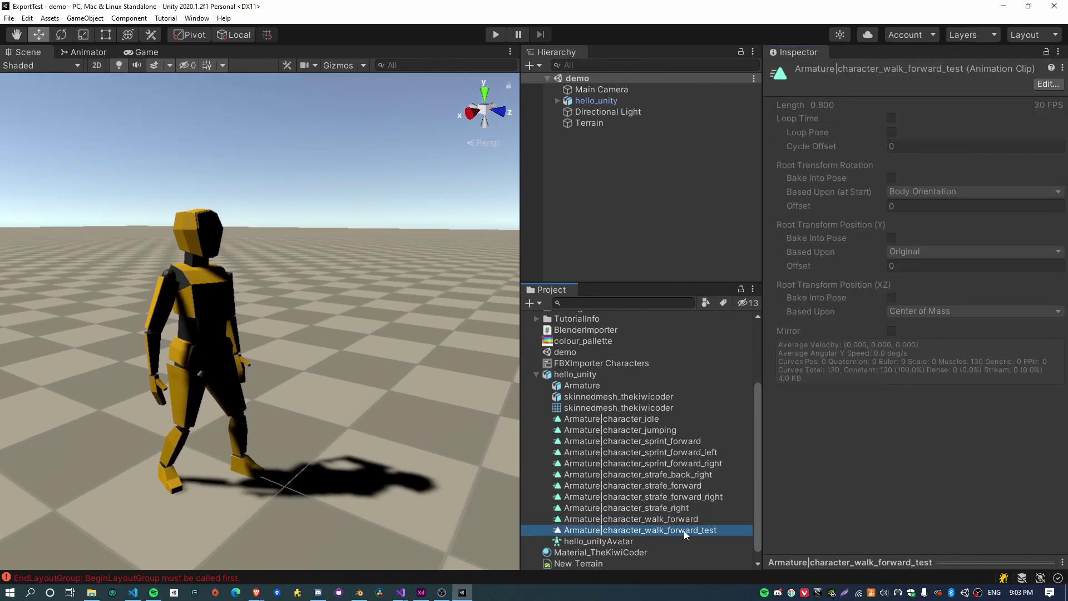
pyautogui.click(575, 374)
pyautogui.click(925, 464)
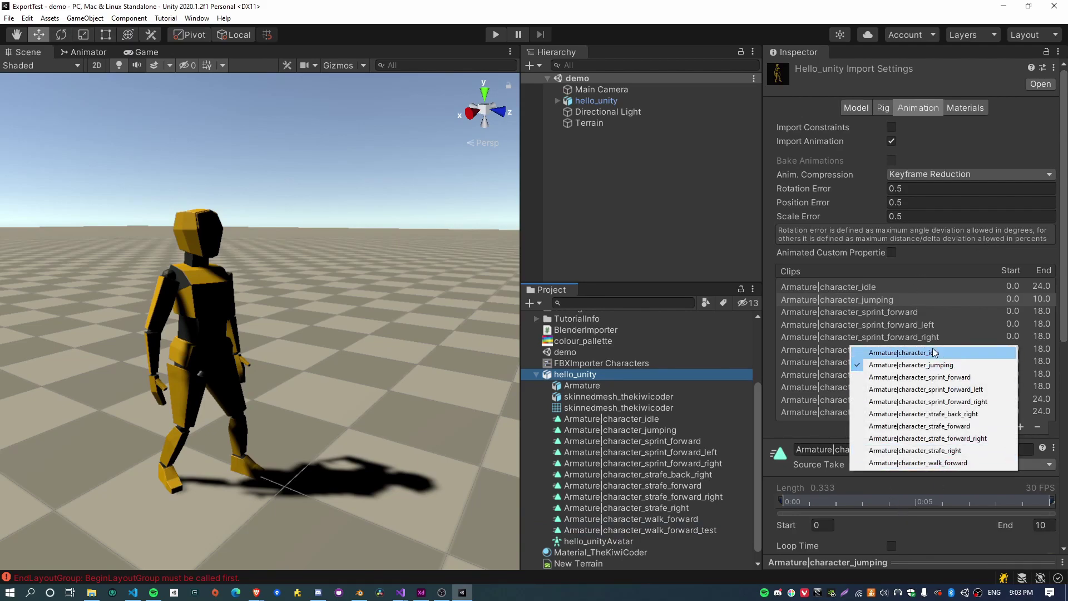
pyautogui.click(840, 469)
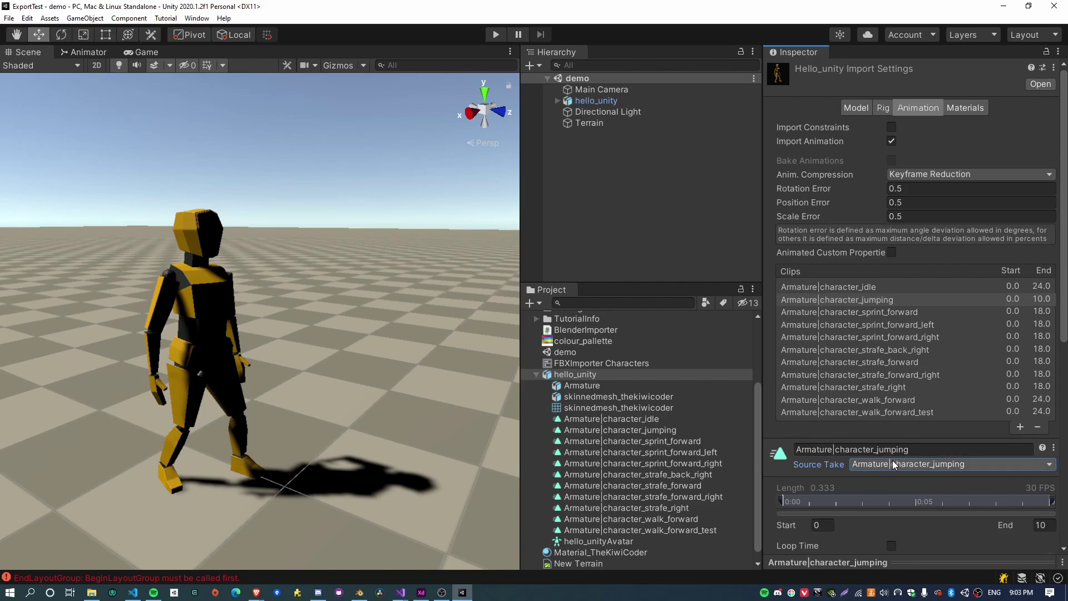
# Step: Examine the character_jumping clip's loop and root transform settings, including the rotation's Based Upon options, and review the clip list
pyautogui.scroll(-7, 914, 477)
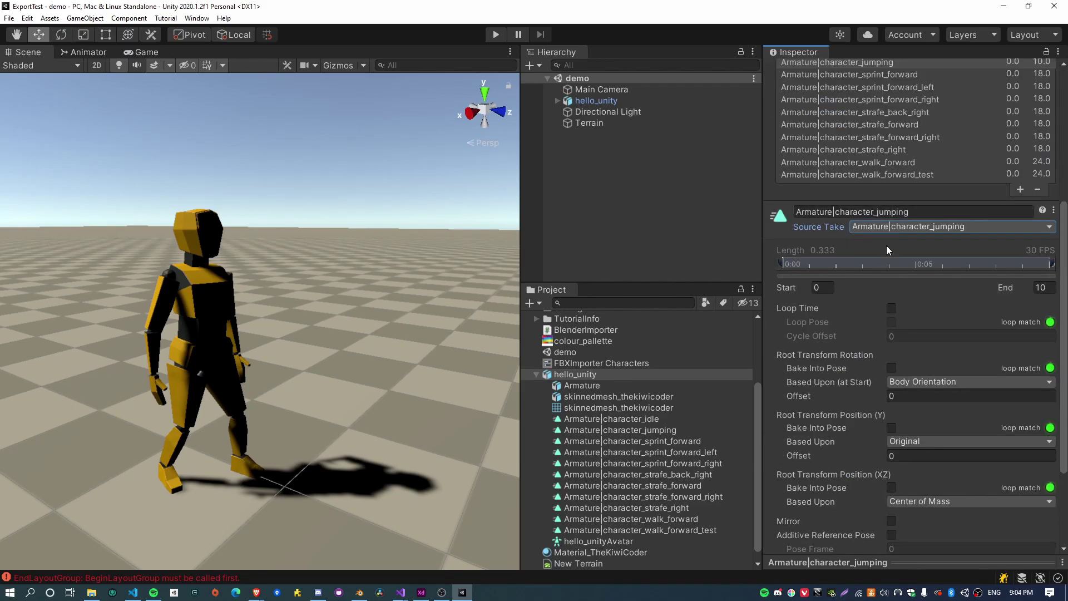
pyautogui.scroll(-4, 885, 410)
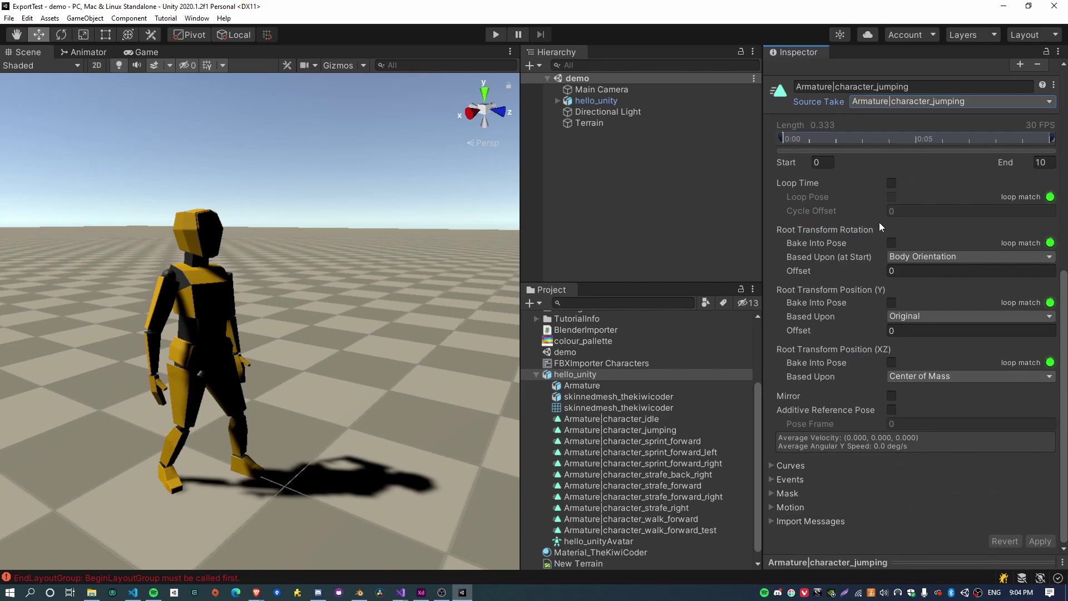
pyautogui.click(923, 258)
pyautogui.click(902, 282)
pyautogui.scroll(4, 902, 274)
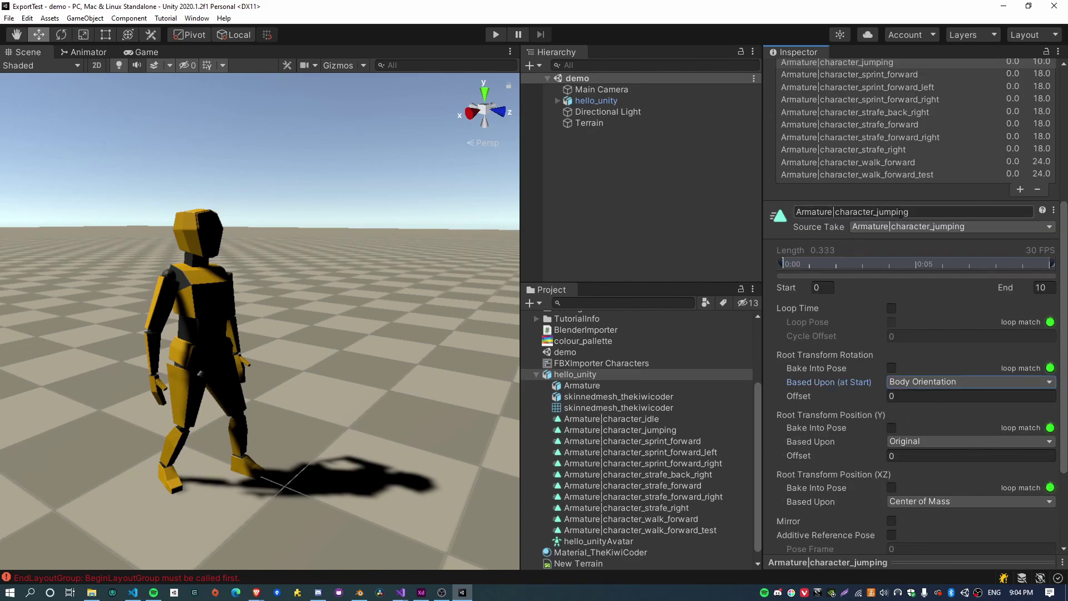
pyautogui.scroll(8, 856, 308)
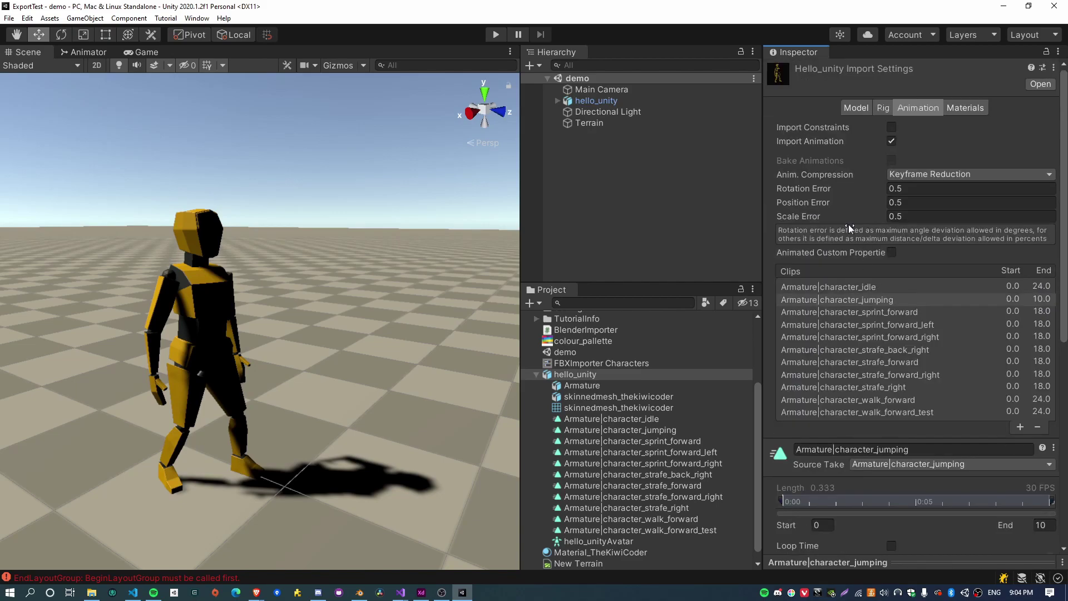
pyautogui.scroll(-4, 846, 411)
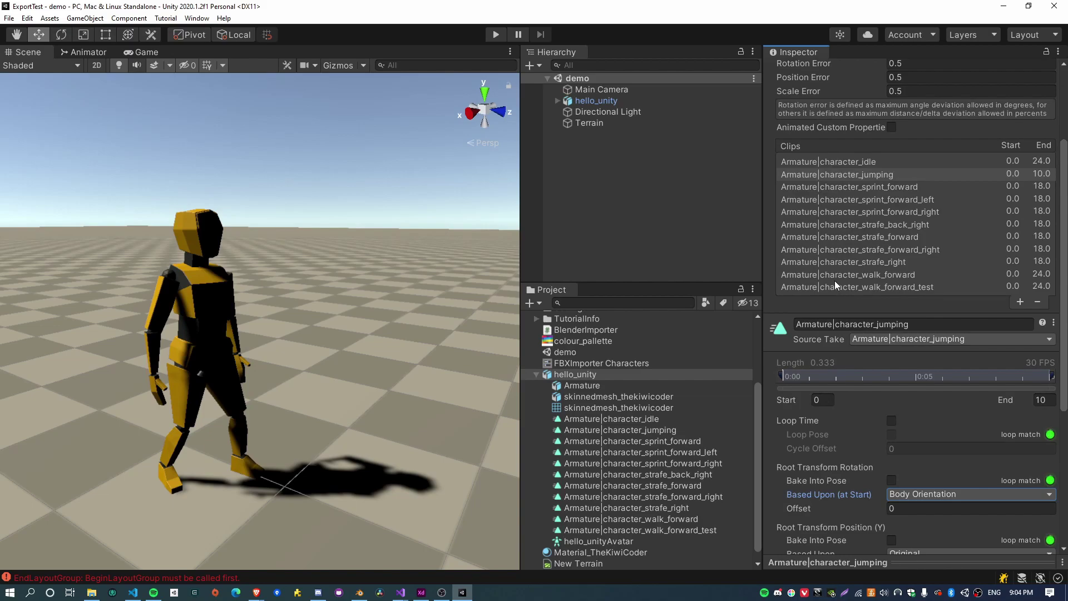
# Step: Switch to the ExportTest project in Visual Studio and add an empty void OnPreprocessAnimation() method at the start of the BlenderImporter class
pyautogui.moveTo(401, 592)
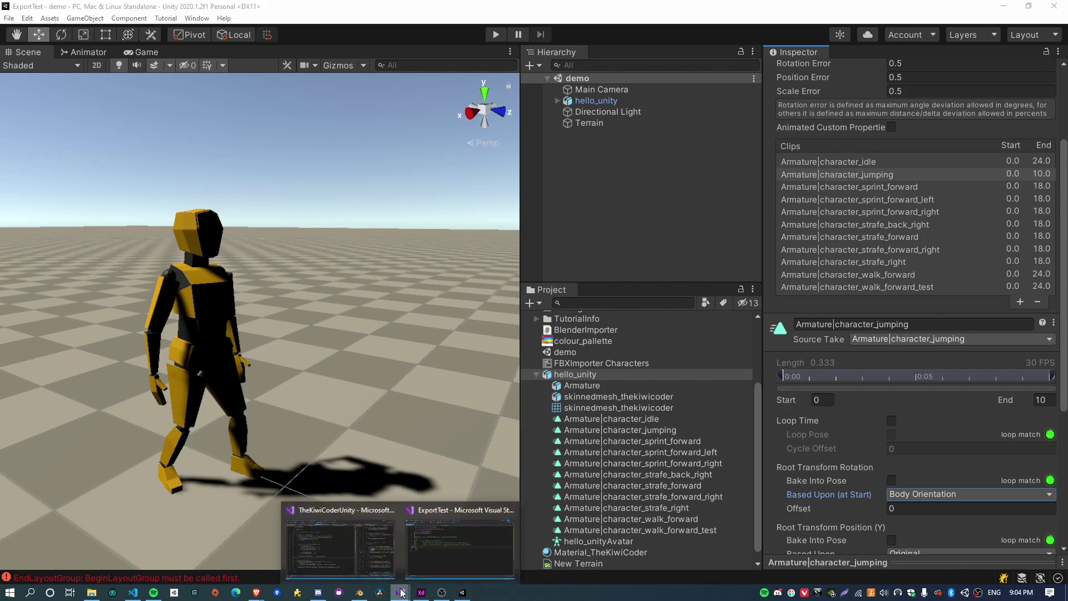
pyautogui.click(445, 546)
pyautogui.doubleClick(264, 168)
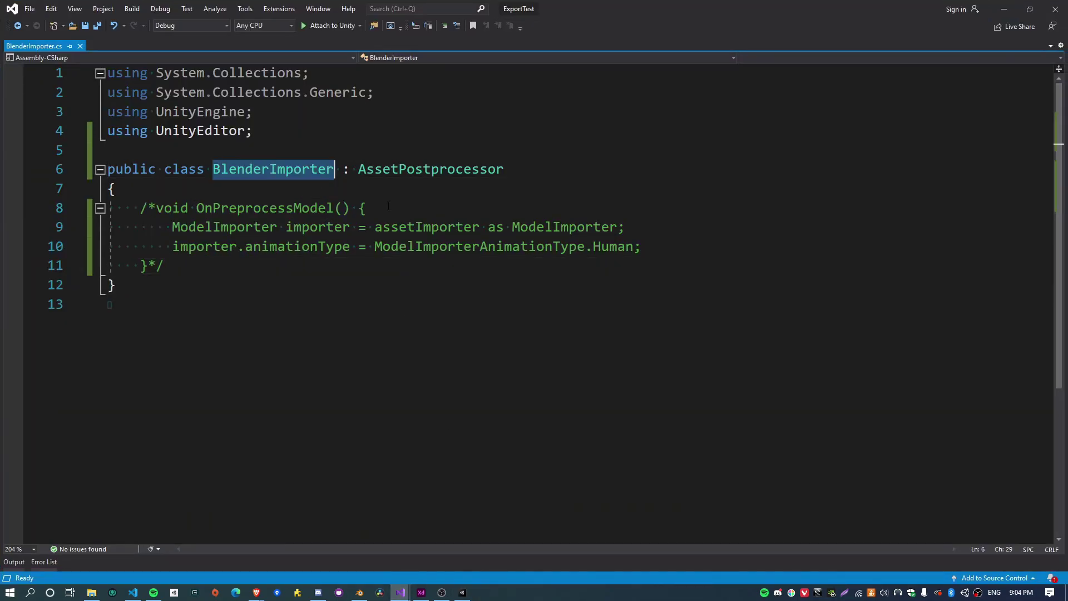
pyautogui.click(234, 190)
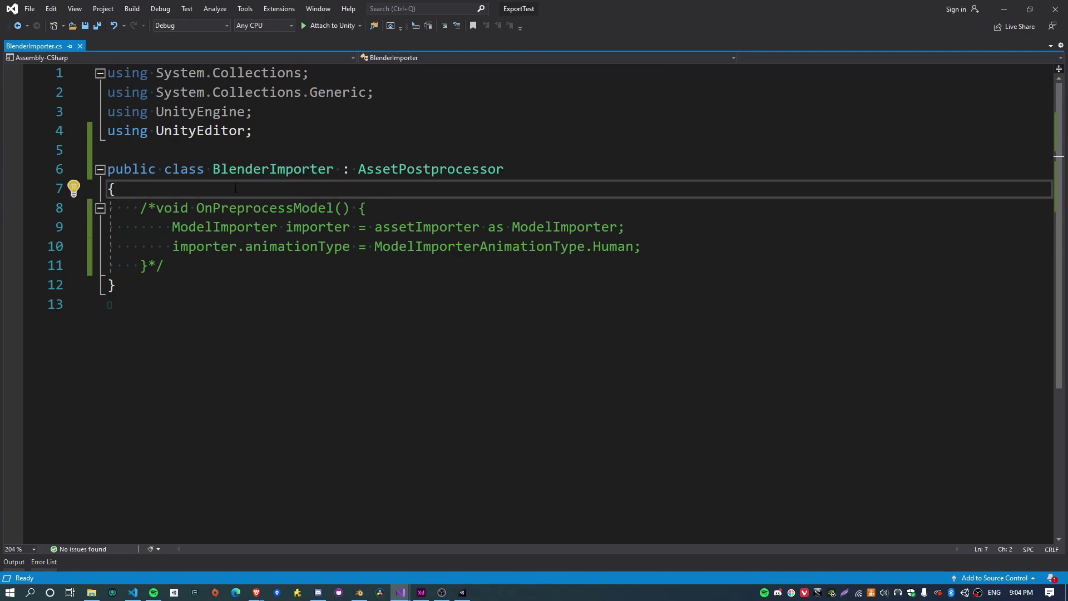
pyautogui.press('Return')
pyautogui.write('void OnPre')
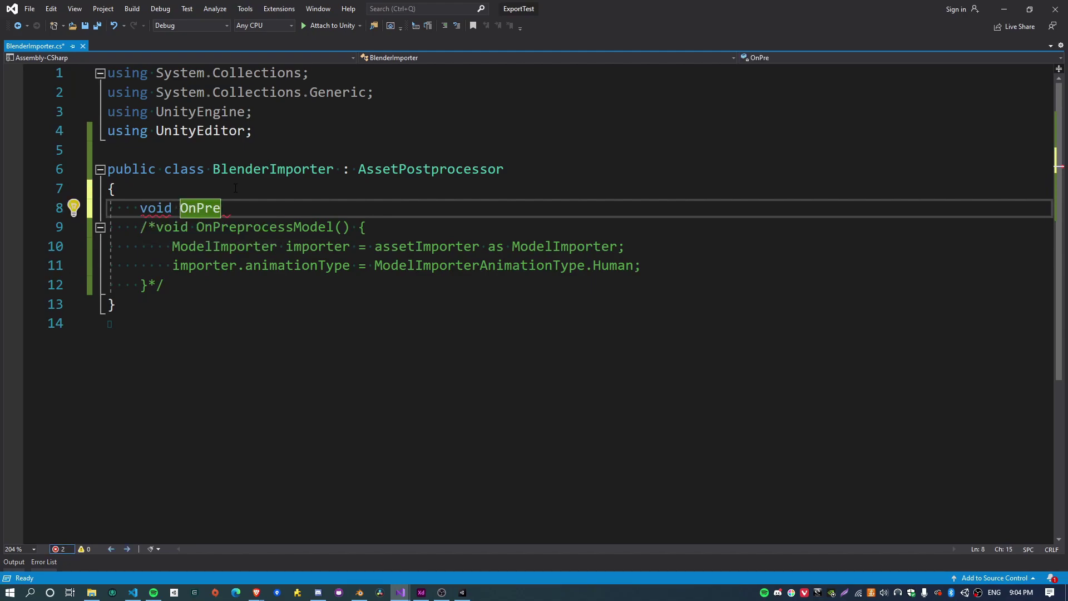
pyautogui.write('process')
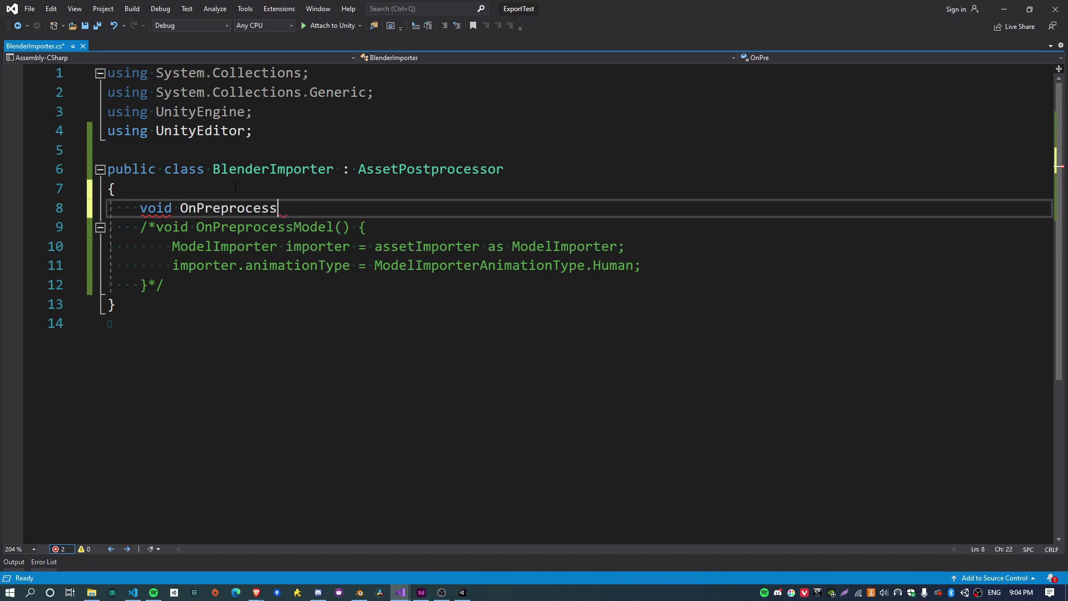
pyautogui.write('Animation() {')
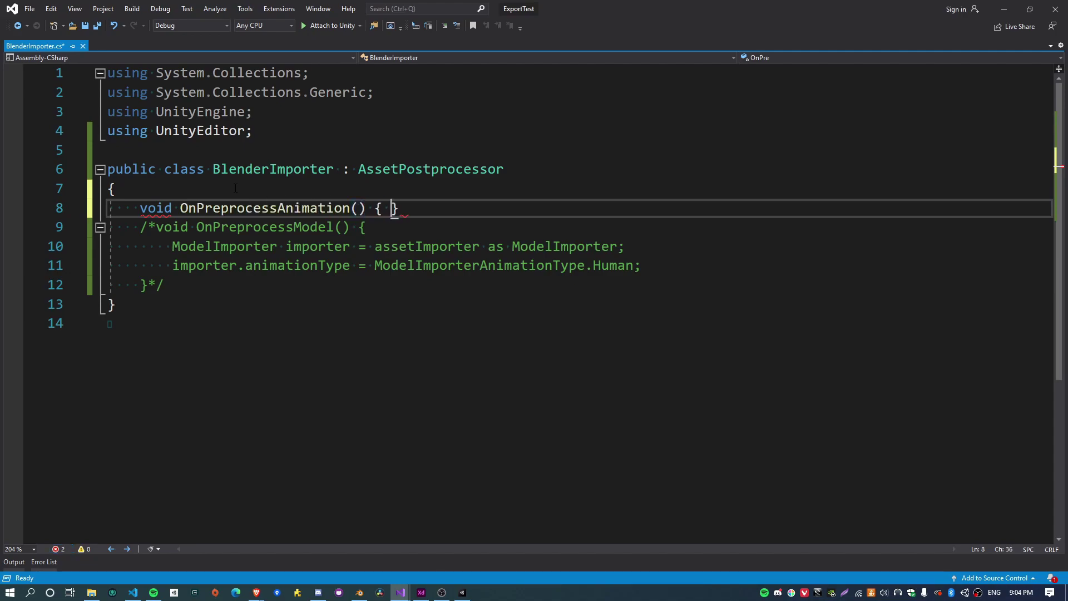
pyautogui.press('Return')
# Step: Add "ModelImporter importer = assetImporter as ModelImporter;" inside OnPreprocessAnimation and save the script
pyautogui.press('Down')
pyautogui.press('Down')
pyautogui.press('Down')
pyautogui.press('Up')
pyautogui.press('Up')
pyautogui.press('Up')
pyautogui.write('ModelImporter importer = assetImporter as ModelImporter;')
pyautogui.hotkey('ctrl', 's')
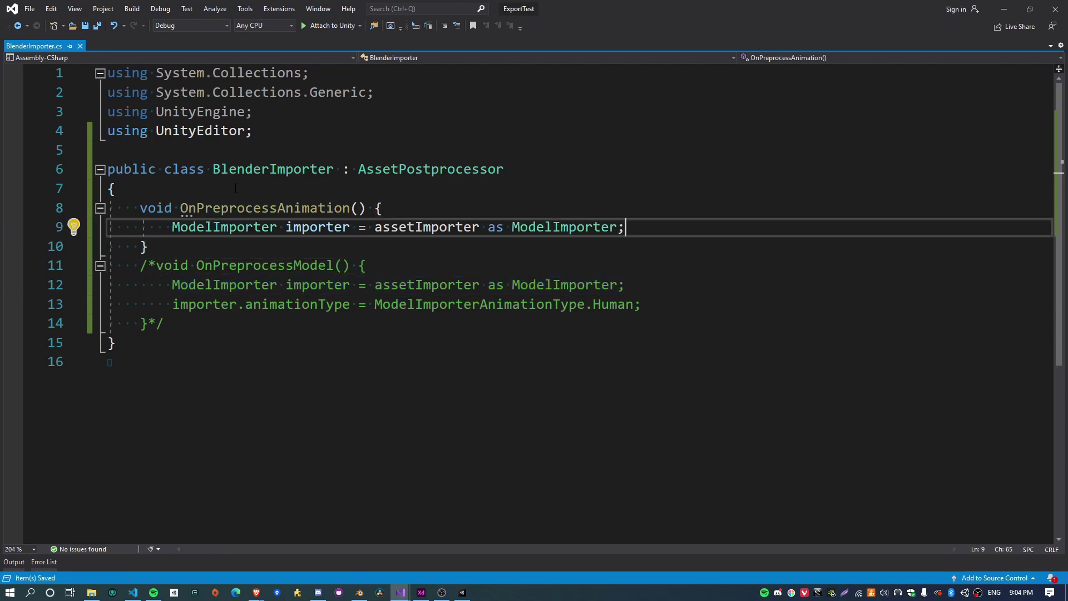
# Step: Start a line below the importer declaration reading "var animations = importer.defaultClipAnimations"
pyautogui.press('Return')
pyautogui.write('var anim')
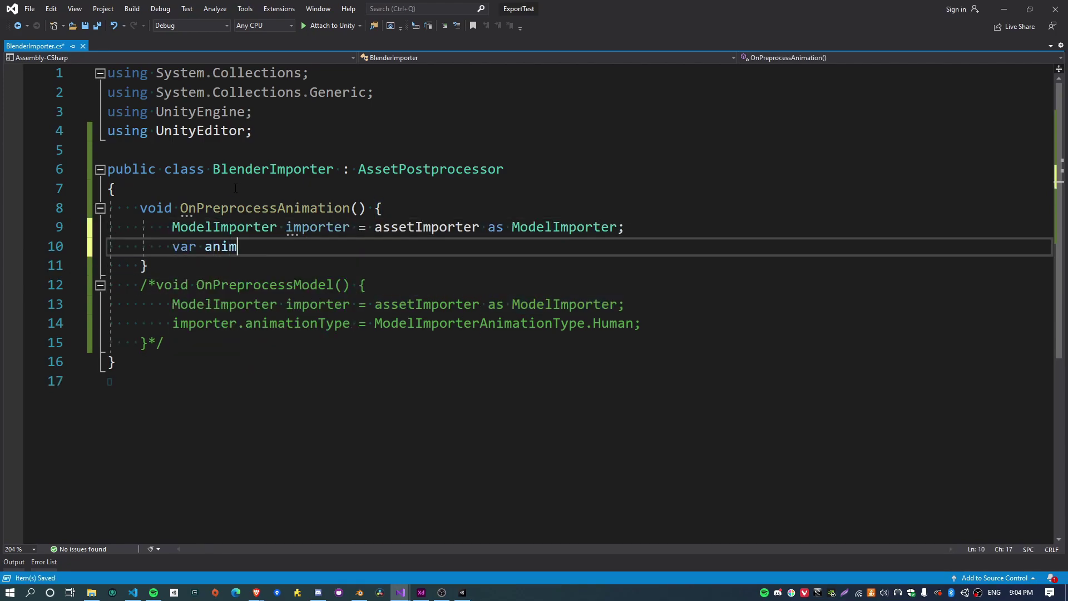
pyautogui.write('ations = ')
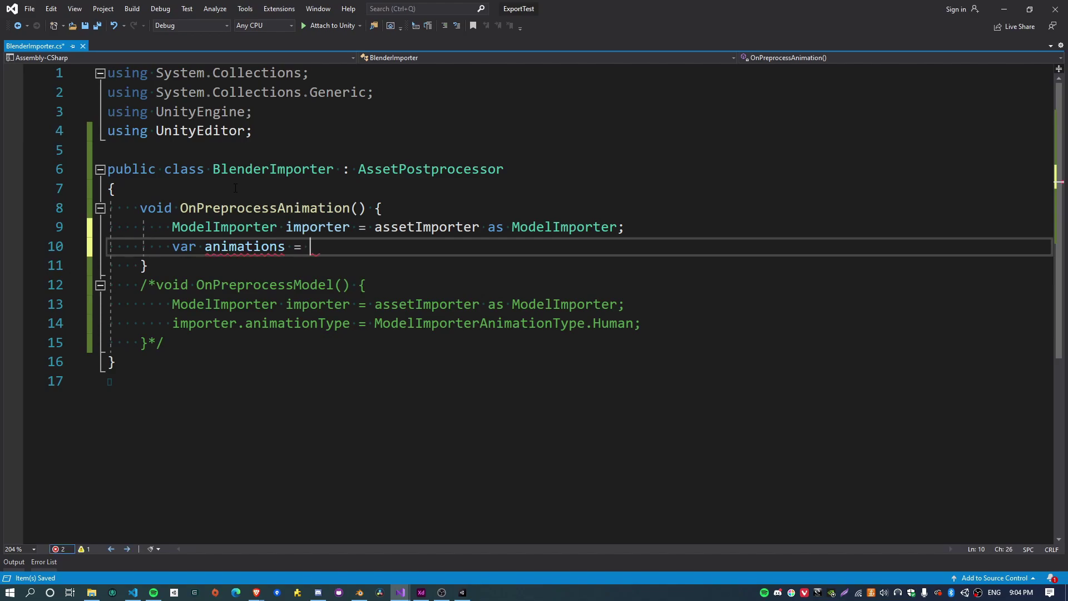
pyautogui.write('importer')
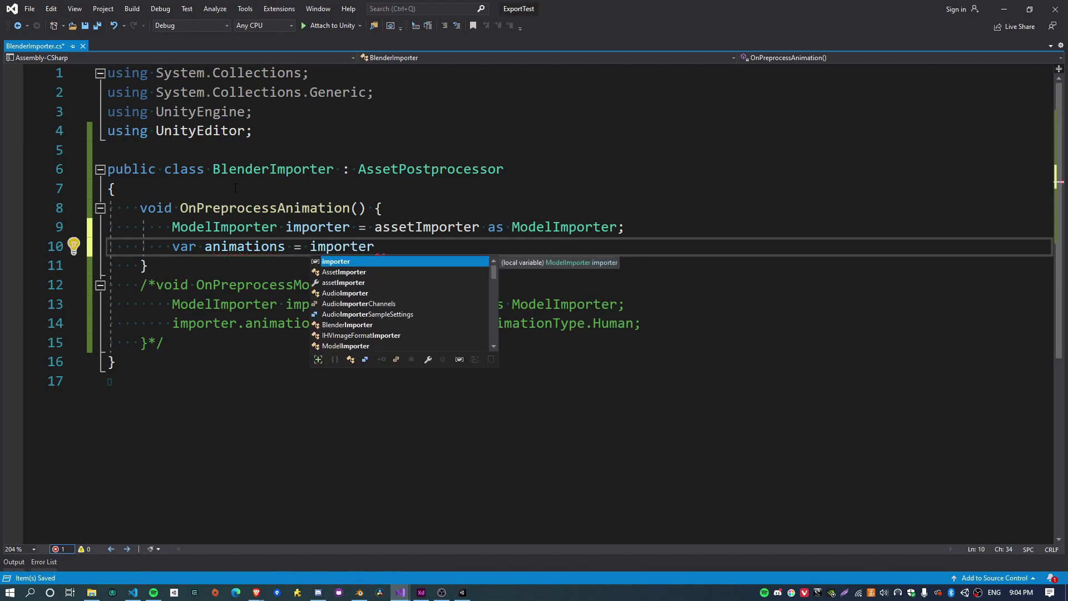
pyautogui.write('.defaultClipAnimations')
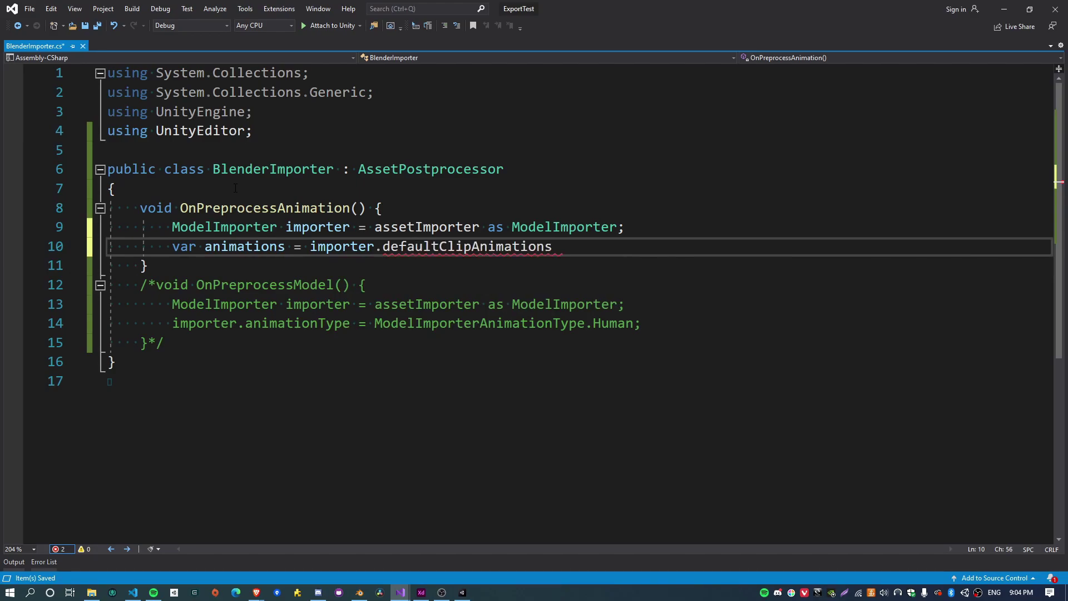
# Step: Swap defaultClipAnimations for clipAnimations to check its type information, and put defaultClipAnimations back
pyautogui.hotkey('ctrl', 'shift', 'Left')
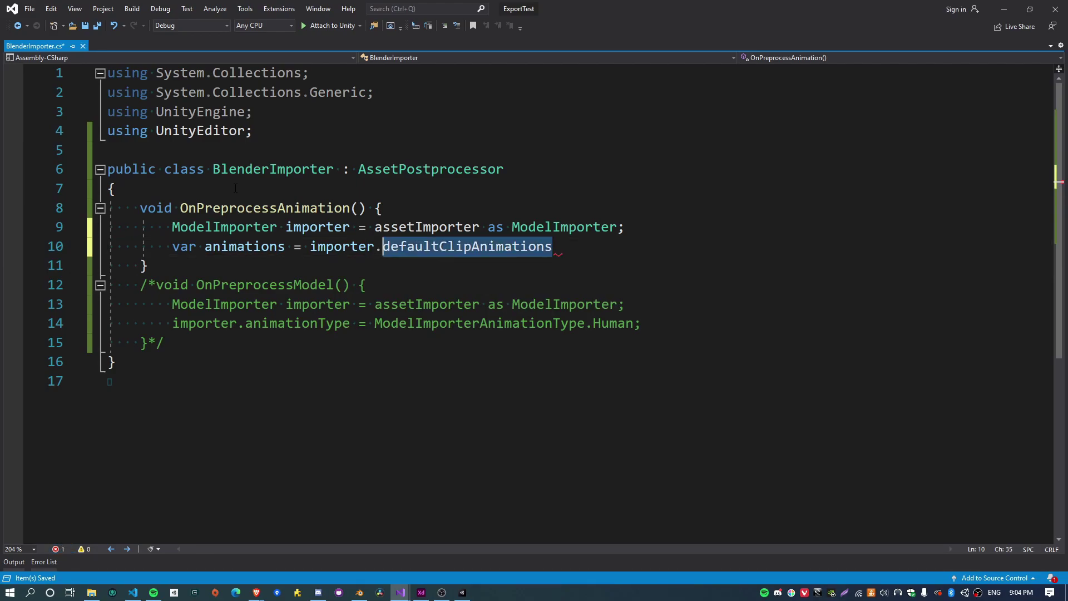
pyautogui.press('BackSpace')
pyautogui.write('clipAnimations')
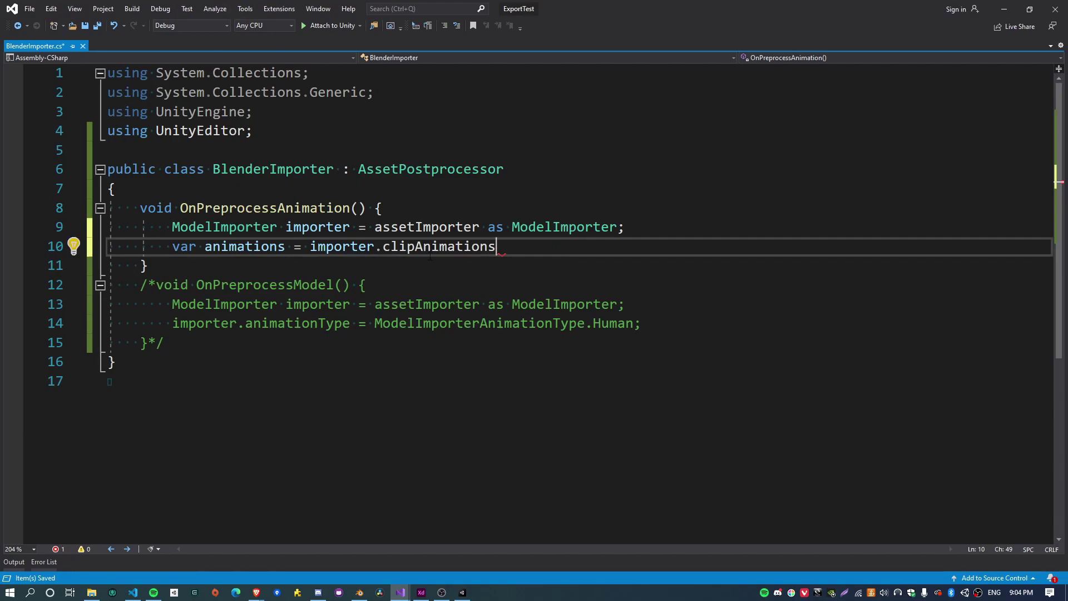
pyautogui.doubleClick(456, 248)
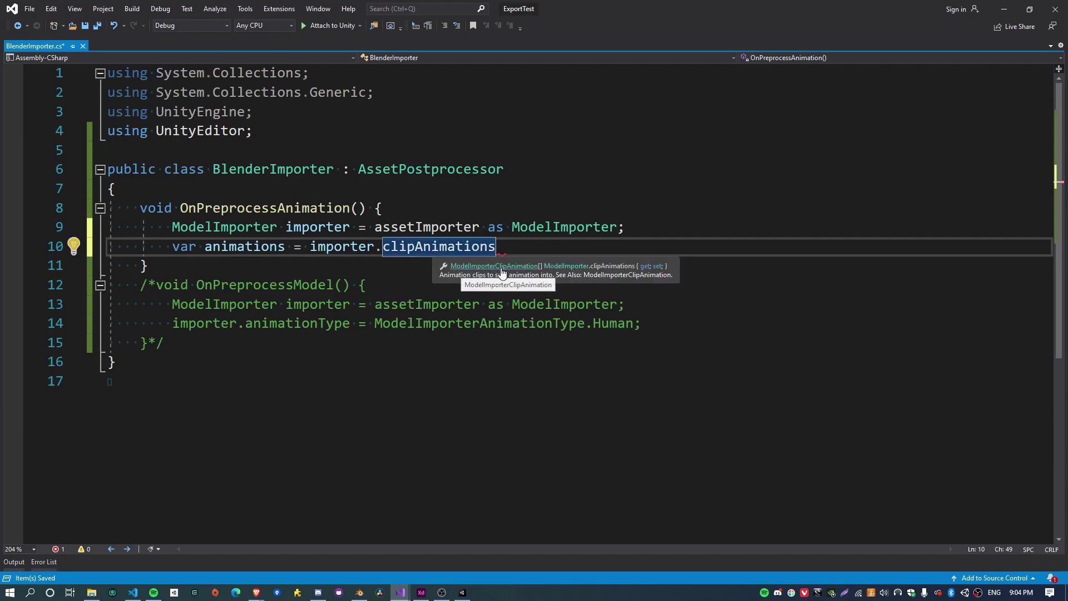
pyautogui.press('BackSpace')
pyautogui.write('defaultClipAnimations')
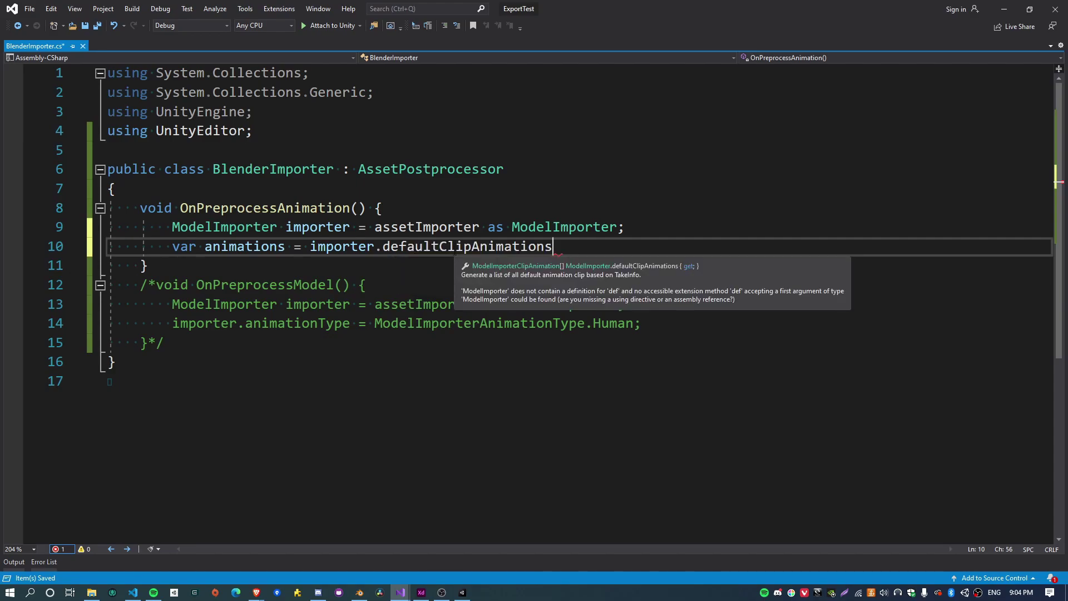
pyautogui.doubleClick(456, 246)
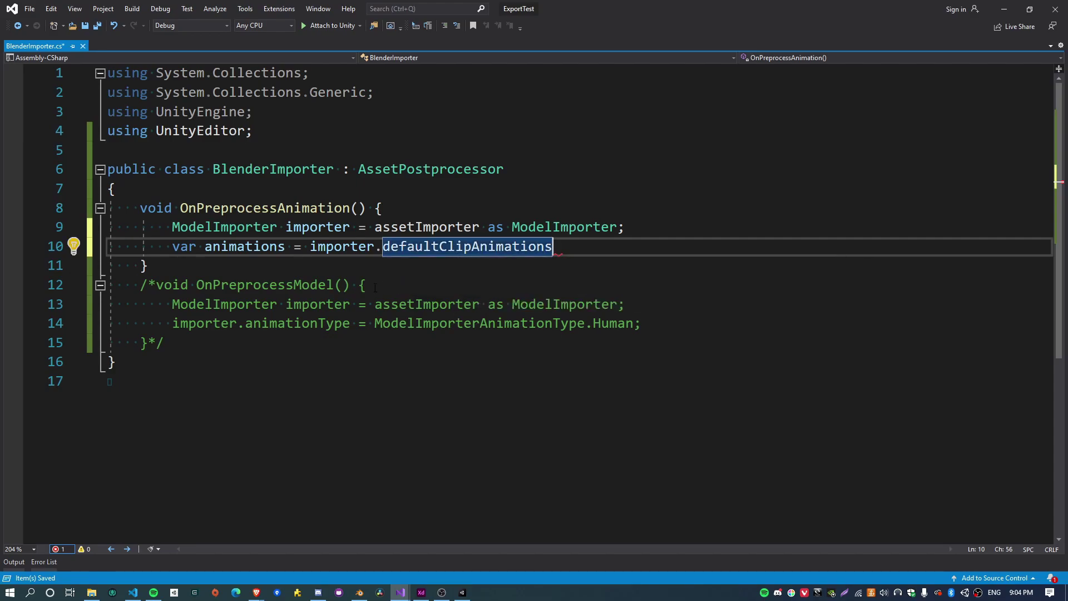
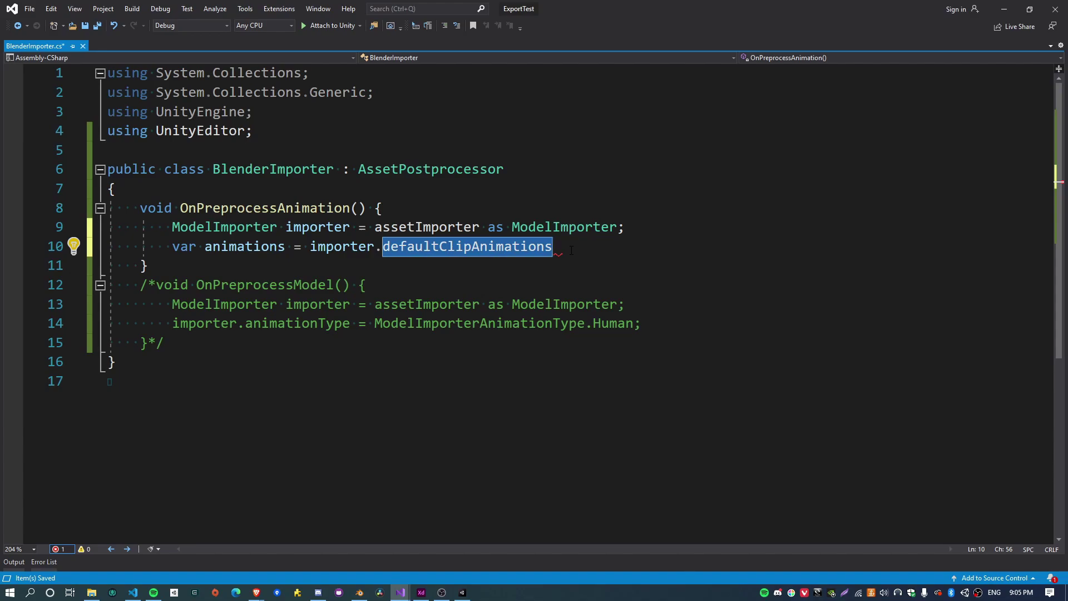
# Step: End the animations assignment with a semicolon and save the script
pyautogui.click(571, 250)
pyautogui.write(';')
pyautogui.hotkey('ctrl', 's')
pyautogui.doubleClick(232, 248)
pyautogui.press('End')
pyautogui.keyDown('shift'); pyautogui.click(201, 260); pyautogui.keyUp('shift')
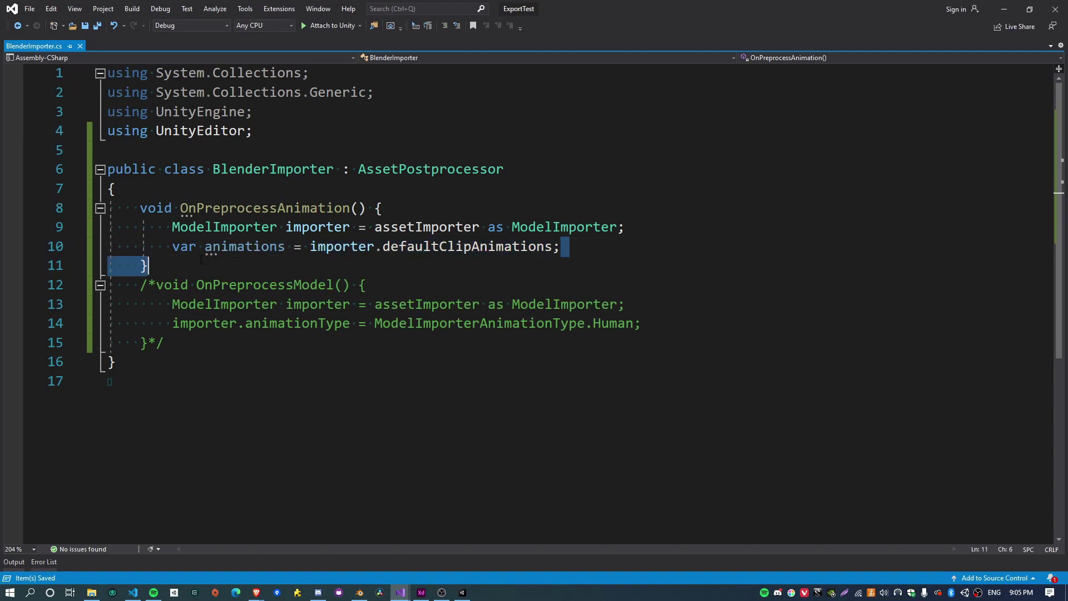
# Step: Below the animations assignment, add an "if (animations.Length == 0)" block containing "return 0;" and save the script
pyautogui.click(597, 245)
pyautogui.press('Return')
pyautogui.press('Return')
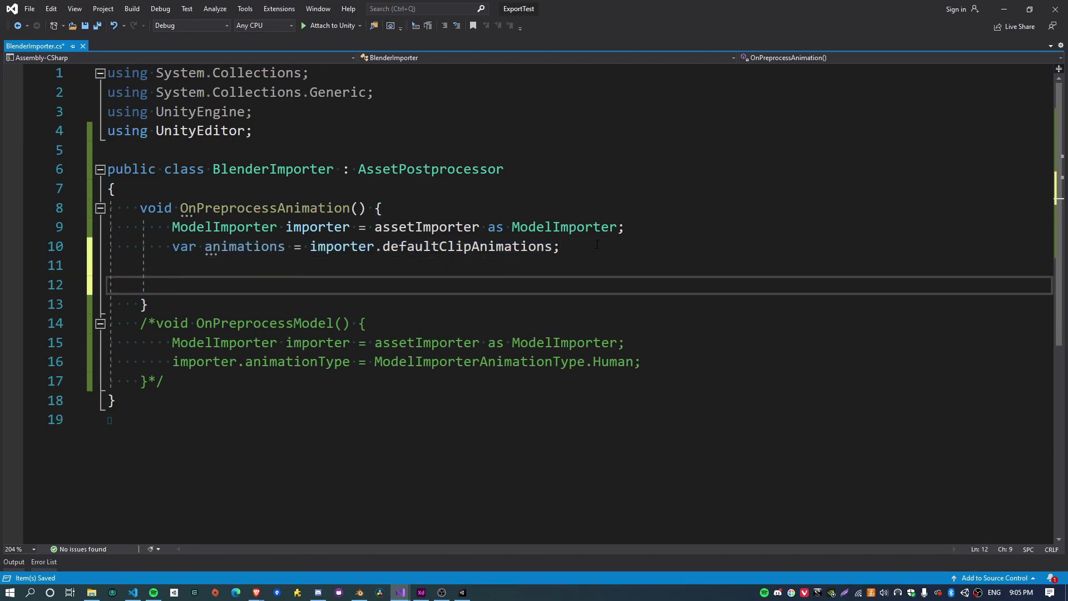
pyautogui.write('if (animations')
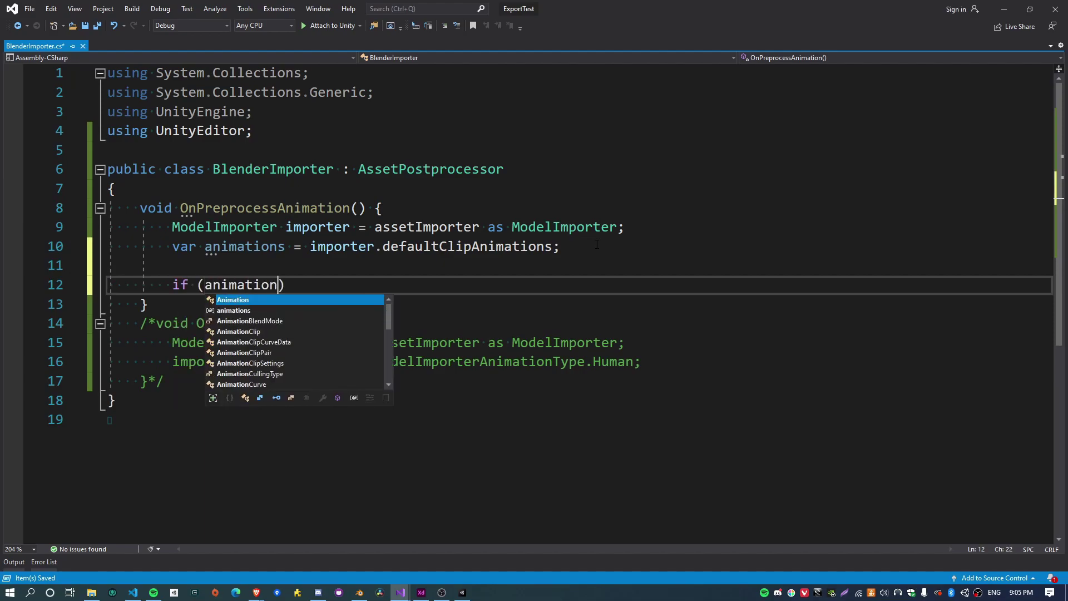
pyautogui.write('.Length == 0')
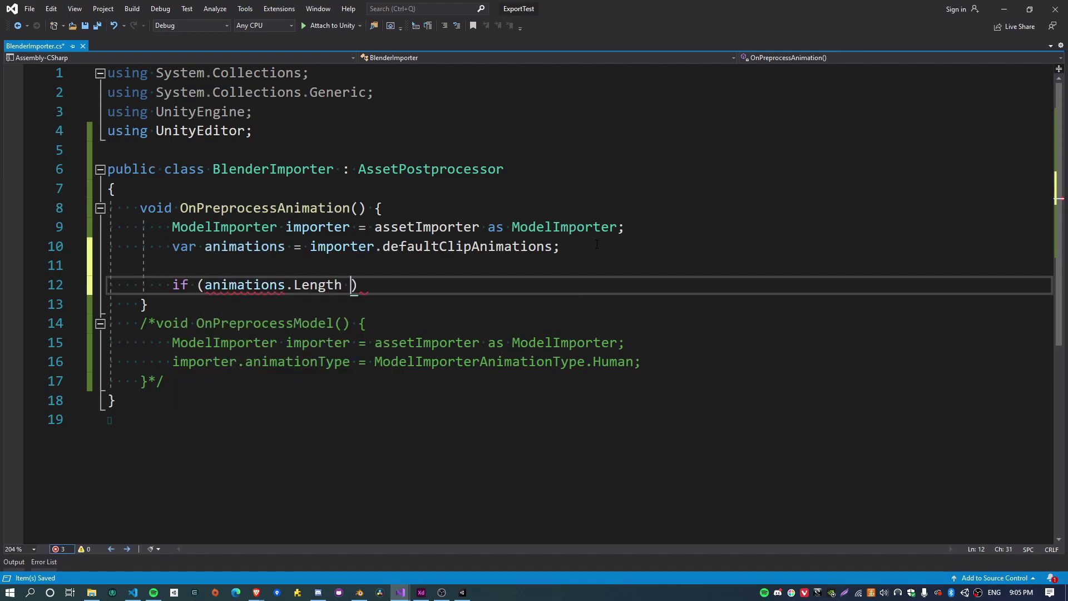
pyautogui.write(') {')
pyautogui.press('Return')
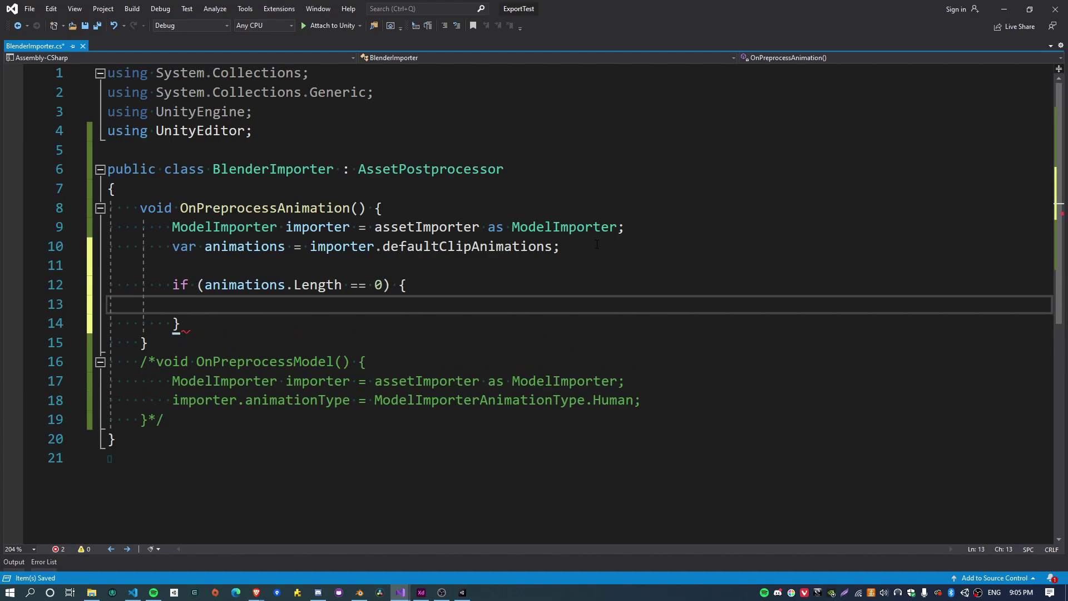
pyautogui.write('return 0-')
pyautogui.press('BackSpace')
pyautogui.write(';')
pyautogui.hotkey('ctrl', 's')
# Step: Below the if block, add an empty "foreach(var clip in animations) { }" loop
pyautogui.press('Down')
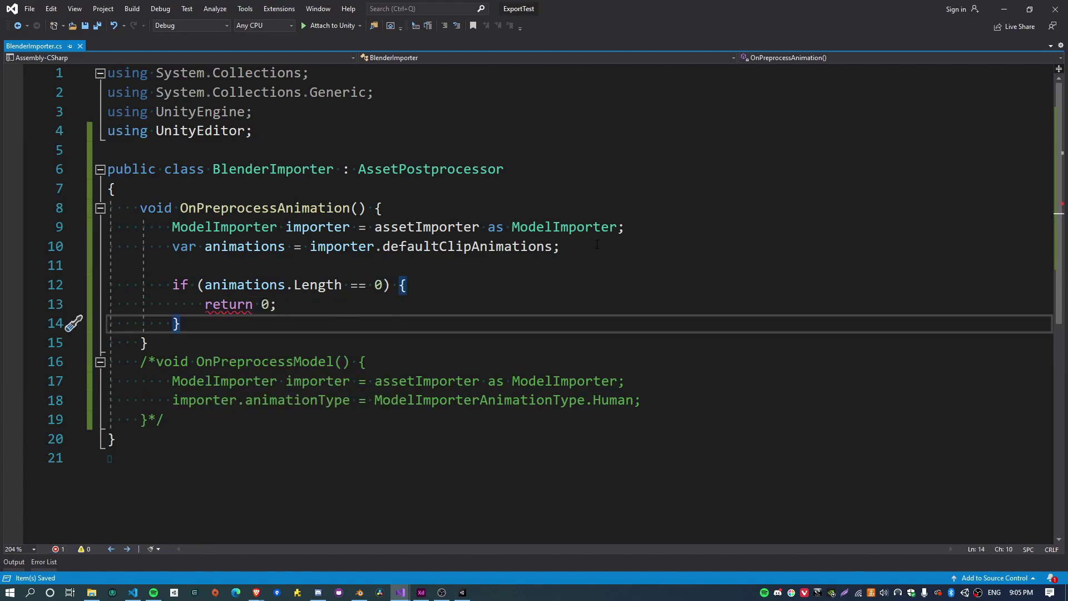
pyautogui.press('Return')
pyautogui.press('Return')
pyautogui.write('foreac')
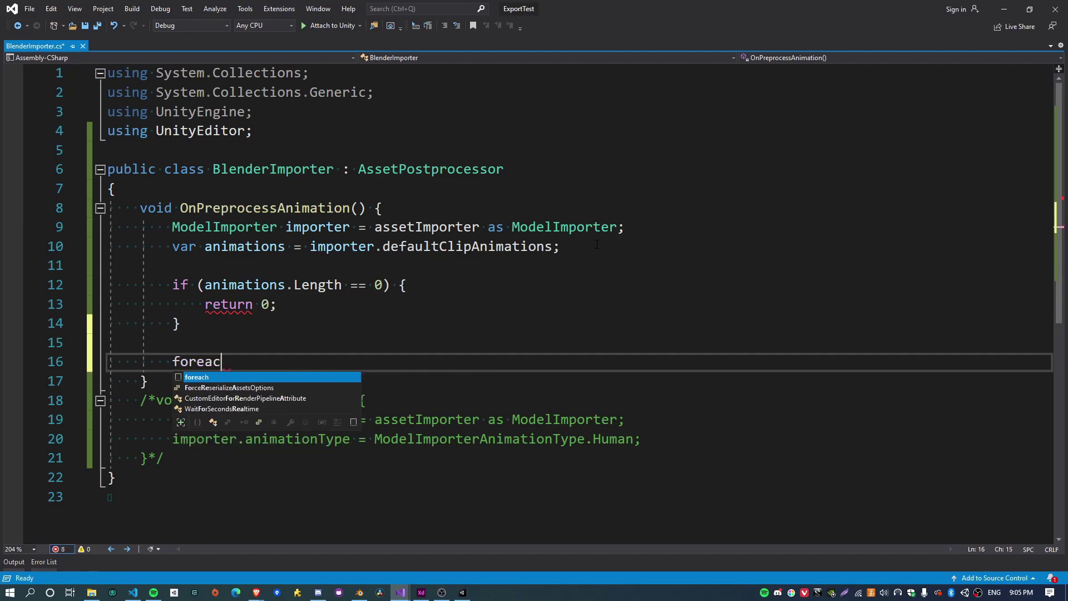
pyautogui.write('h(var a')
pyautogui.write('lip a')
pyautogui.press('BackSpace')
pyautogui.write('in animations) {')
pyautogui.press('Return')
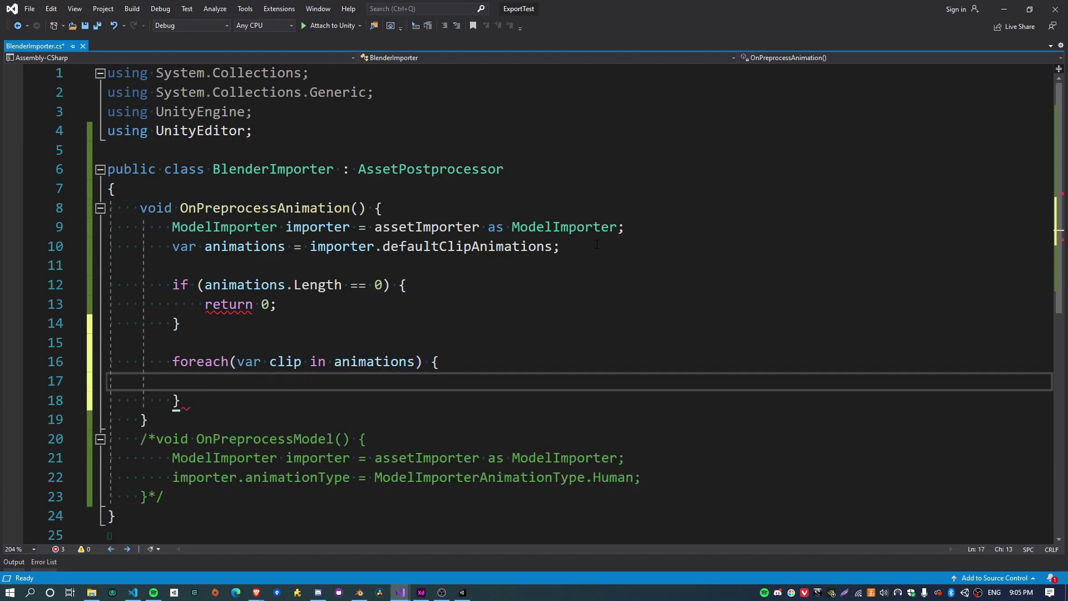
# Step: Inside the foreach loop, add "clip.loopTime = true;" and save the script
pyautogui.write('clip.loo')
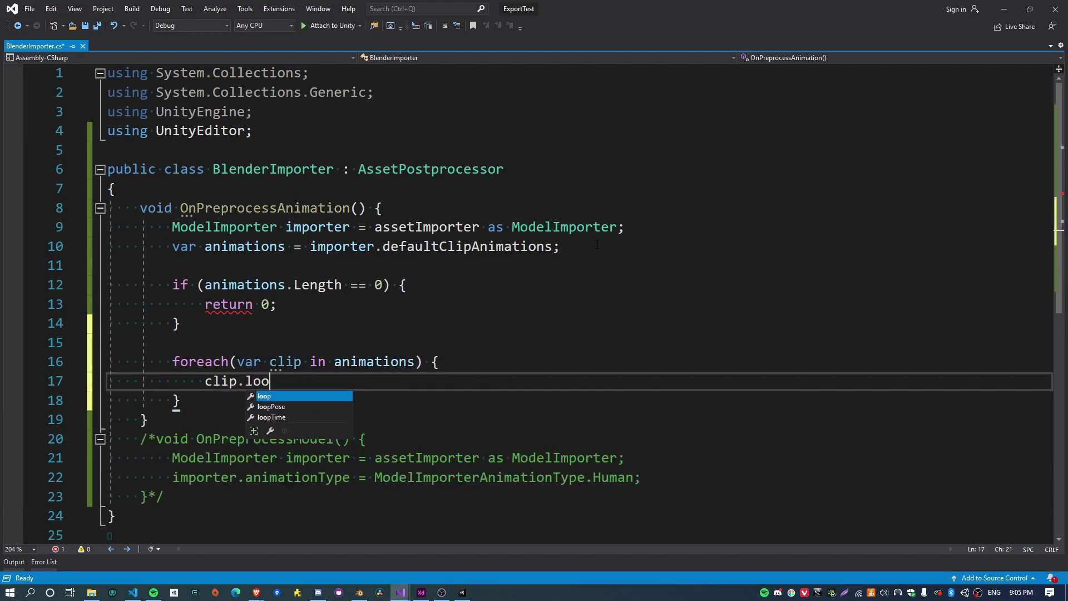
pyautogui.press('Down')
pyautogui.press('Down')
pyautogui.press('Tab')
pyautogui.write('= true;')
pyautogui.hotkey('ctrl', 's')
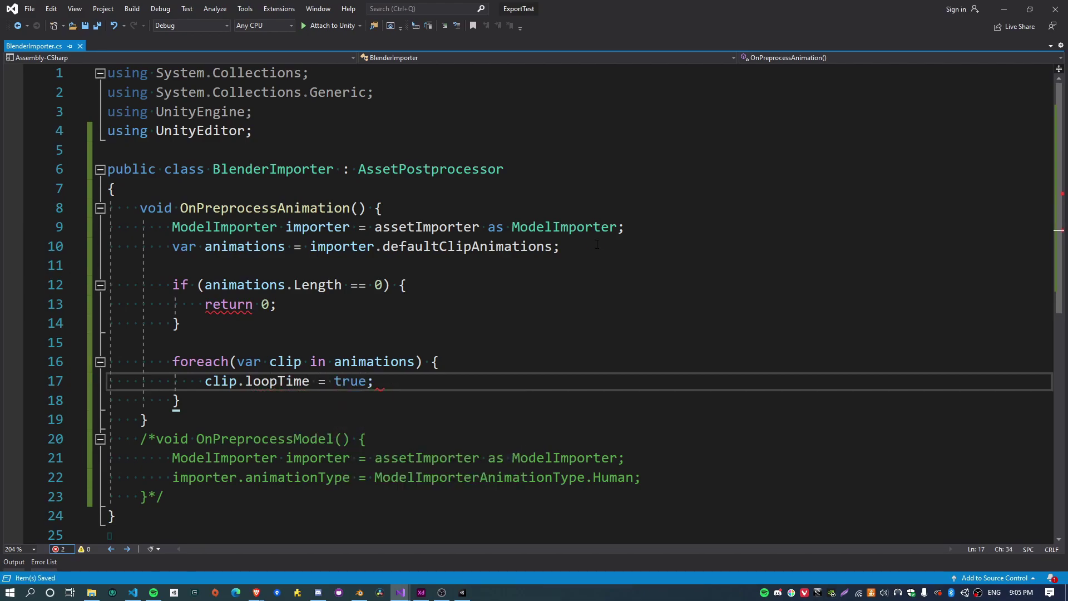
# Step: Change "return 0;" in the if block to a plain "return;"
pyautogui.click(261, 304)
pyautogui.press('Delete')
pyautogui.press('BackSpace')
pyautogui.press('Down')
pyautogui.scroll(-2, 282, 271)
pyautogui.click(282, 266)
pyautogui.press('End')
# Step: Switch to Unity and examine the loop and root transform import settings of several hello_unity animation clips
pyautogui.hotkey('alt', 'Tab')
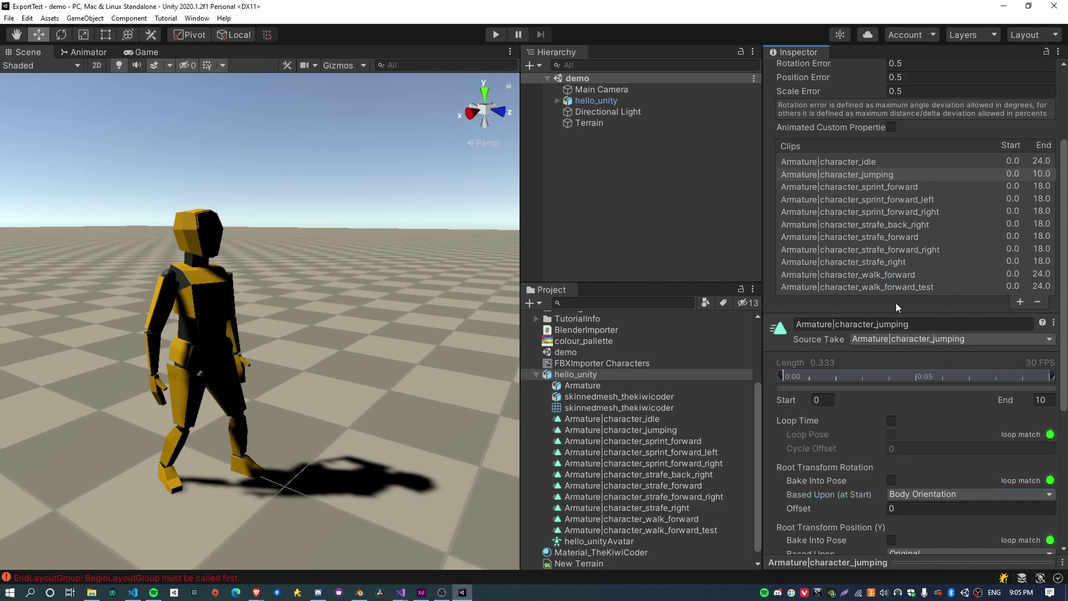
pyautogui.scroll(-5, 846, 414)
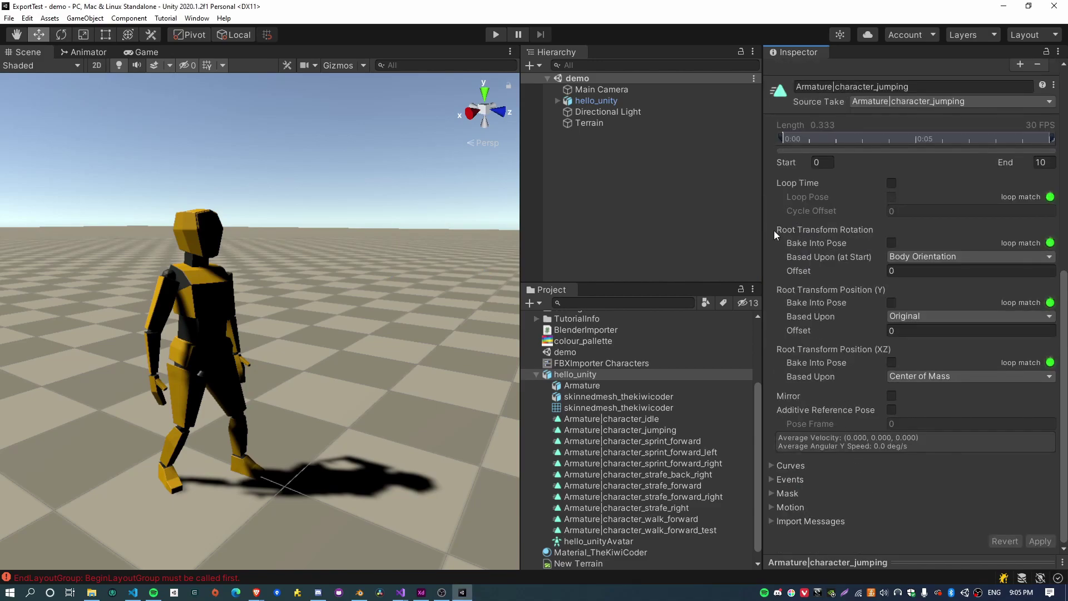
pyautogui.scroll(5, 875, 316)
pyautogui.click(867, 210)
pyautogui.click(865, 237)
pyautogui.click(861, 274)
pyautogui.click(865, 237)
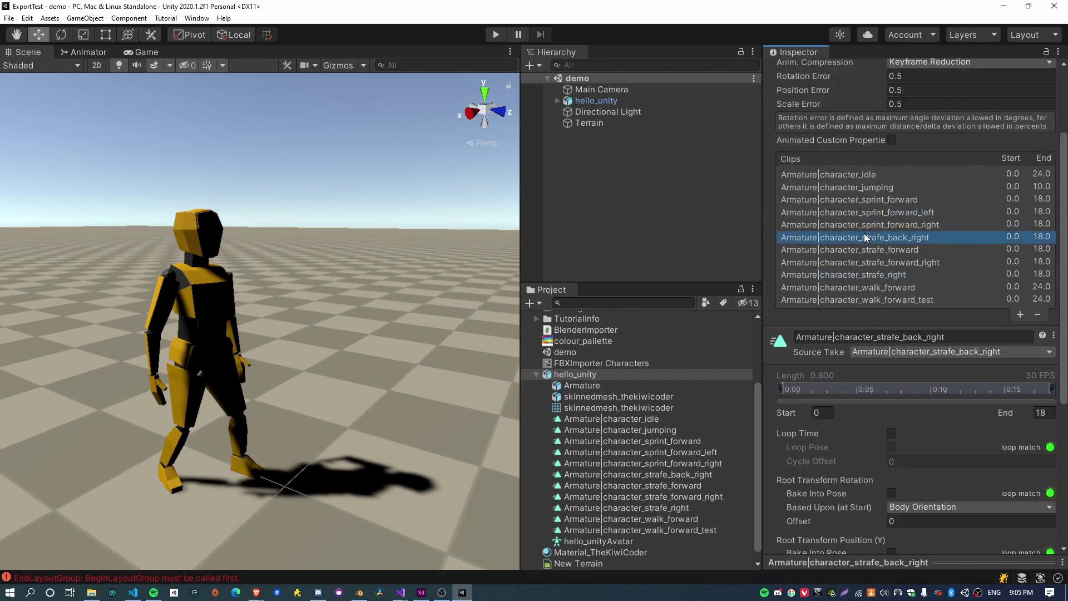
pyautogui.scroll(-5, 866, 237)
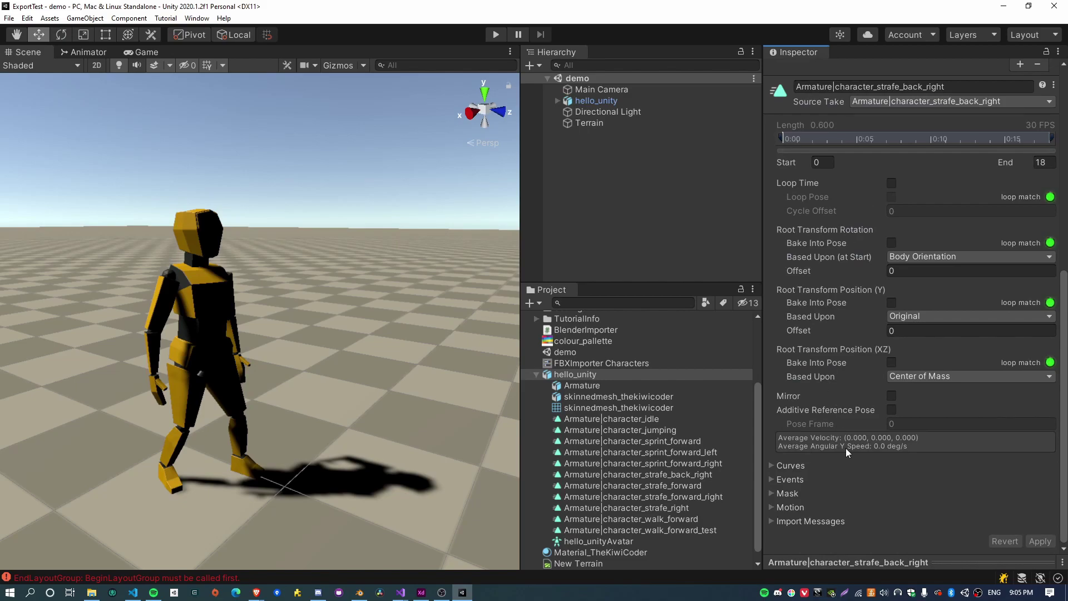
# Step: Back in Visual Studio, add "importer.clipAnimations = animations;" below the foreach loop and save the script
pyautogui.hotkey('alt', 'Tab')
pyautogui.moveTo(205, 264); pyautogui.dragTo(388, 265)
pyautogui.click(291, 281)
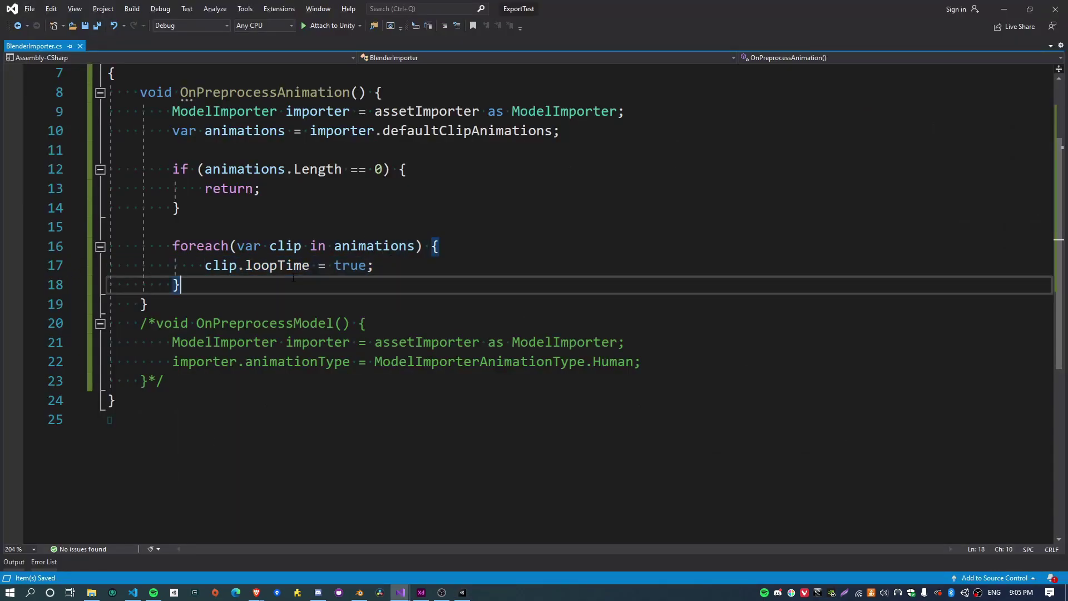
pyautogui.press('Return')
pyautogui.press('Return')
pyautogui.write('impor')
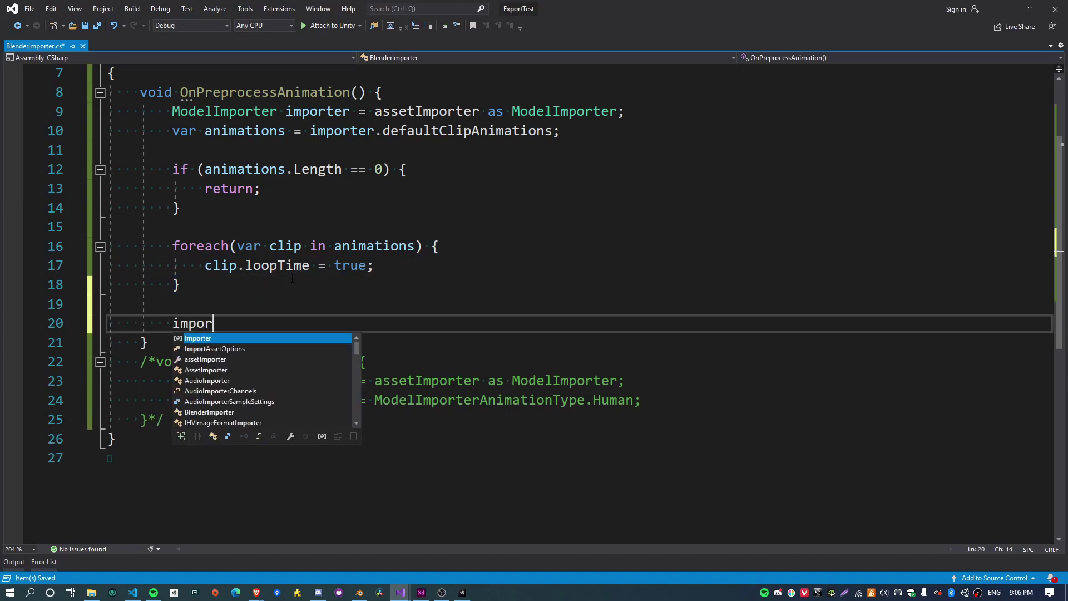
pyautogui.write('ter.clipAnimations = ')
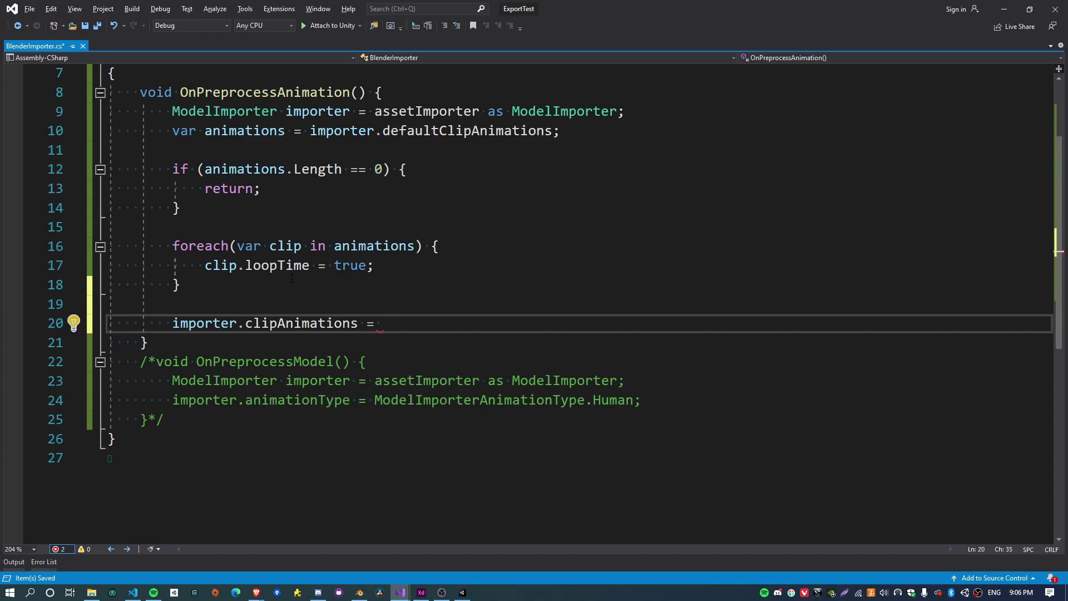
pyautogui.write('animations;')
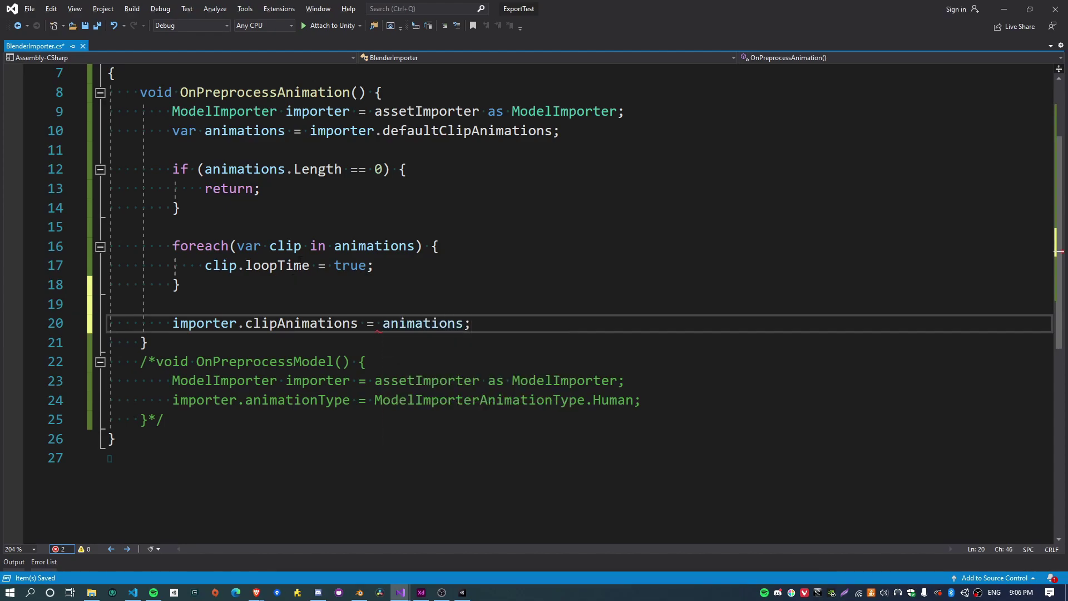
pyautogui.doubleClick(418, 324)
pyautogui.doubleClick(270, 132)
pyautogui.hotkey('ctrl', 's')
# Step: Switch to Unity and reimport the hello_unity model
pyautogui.hotkey('alt', 'Tab')
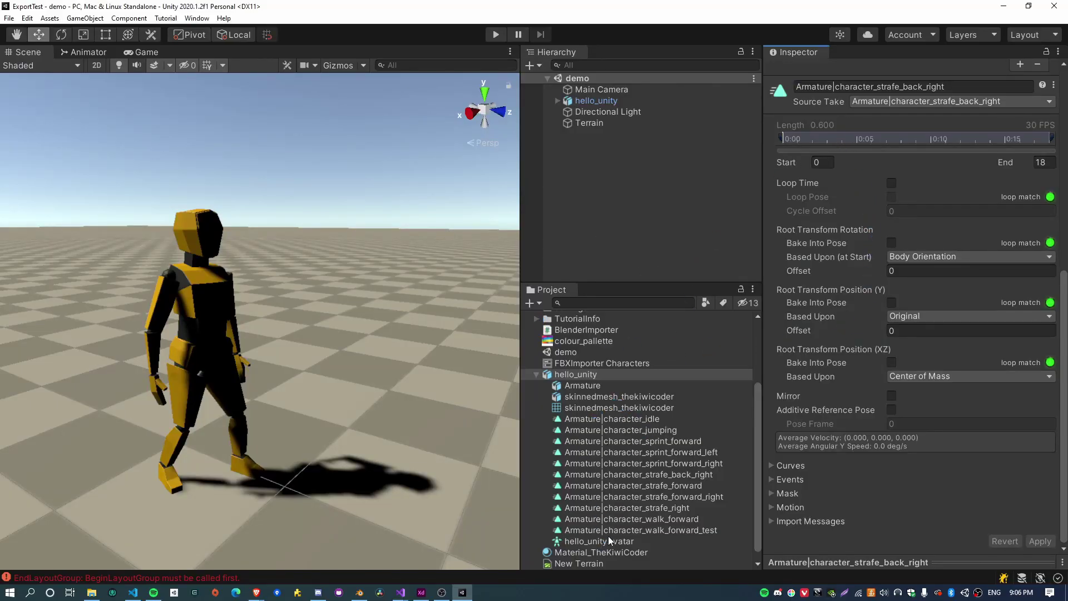
pyautogui.click(577, 376)
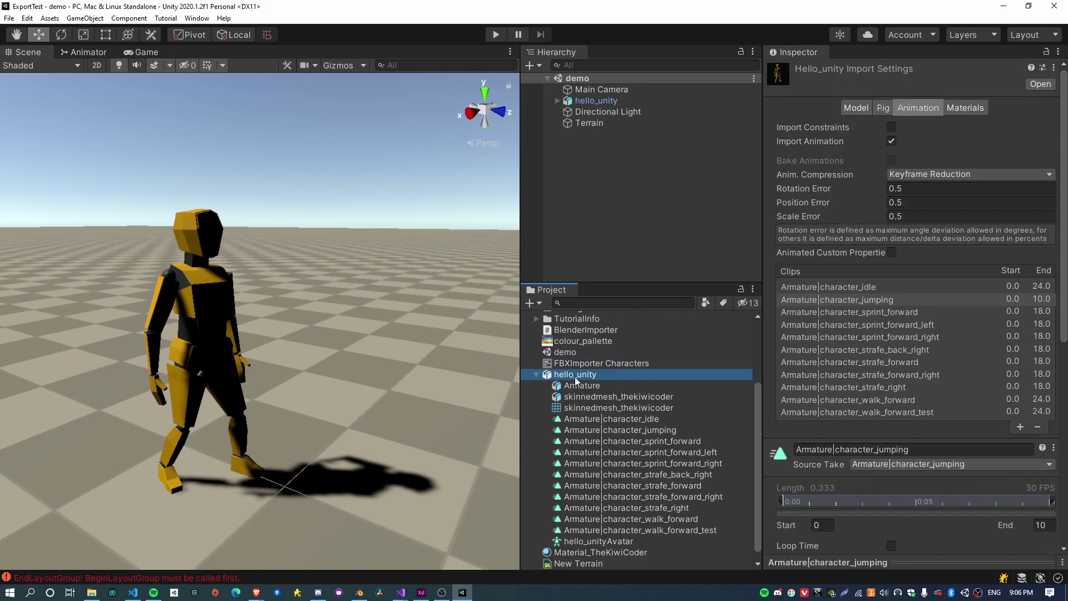
pyautogui.rightClick(576, 379)
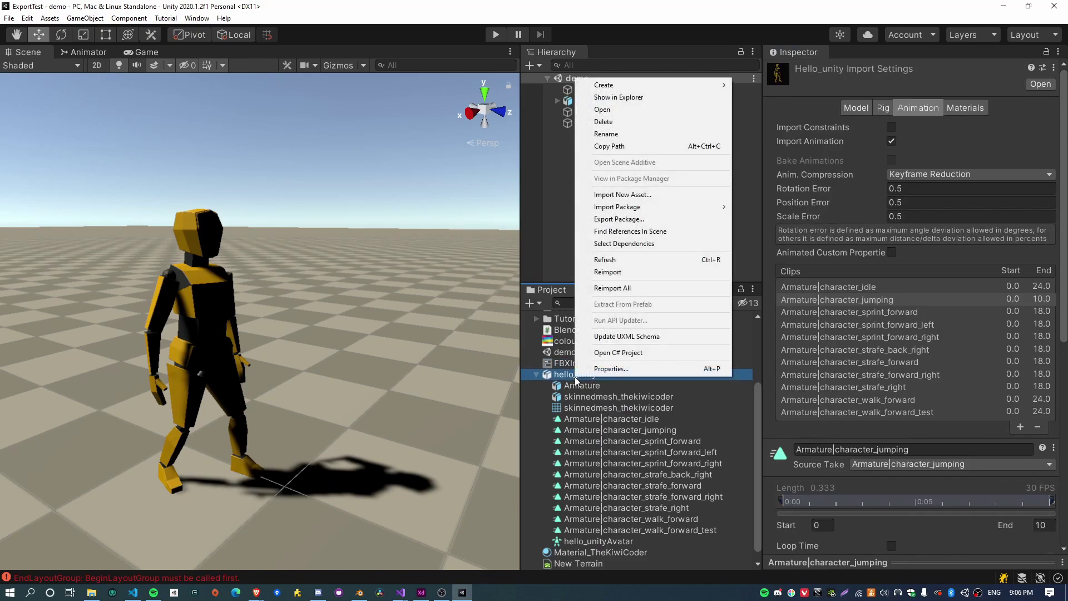
pyautogui.click(622, 272)
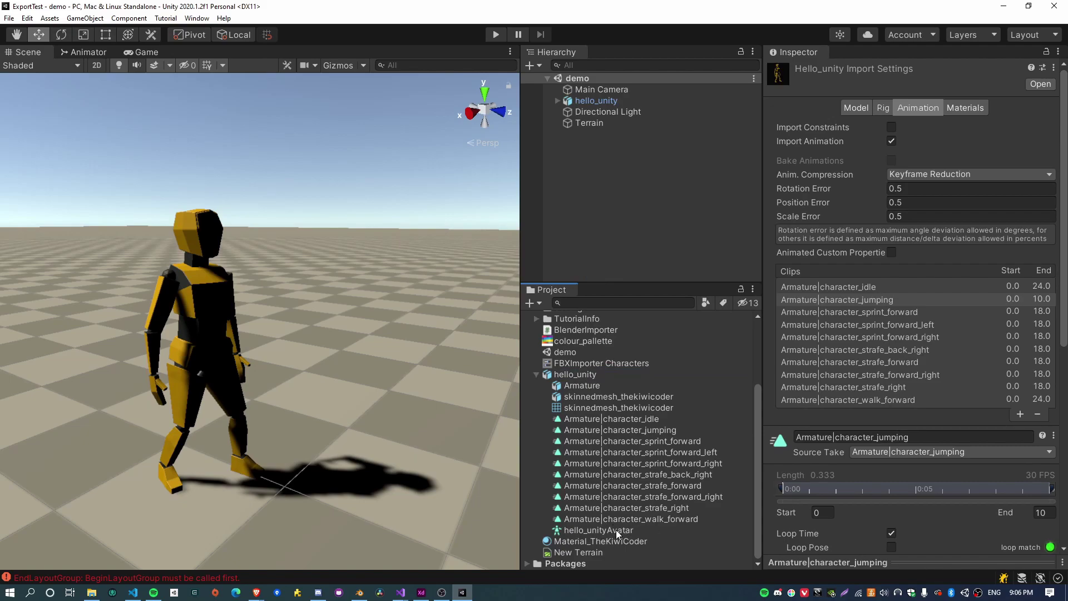
# Step: Check the defaultClipAnimations call in the script, and inspect Loop Time on the idle, jumping, sprint and strafe clips in Unity
pyautogui.hotkey('alt', 'Tab')
pyautogui.doubleClick(499, 131)
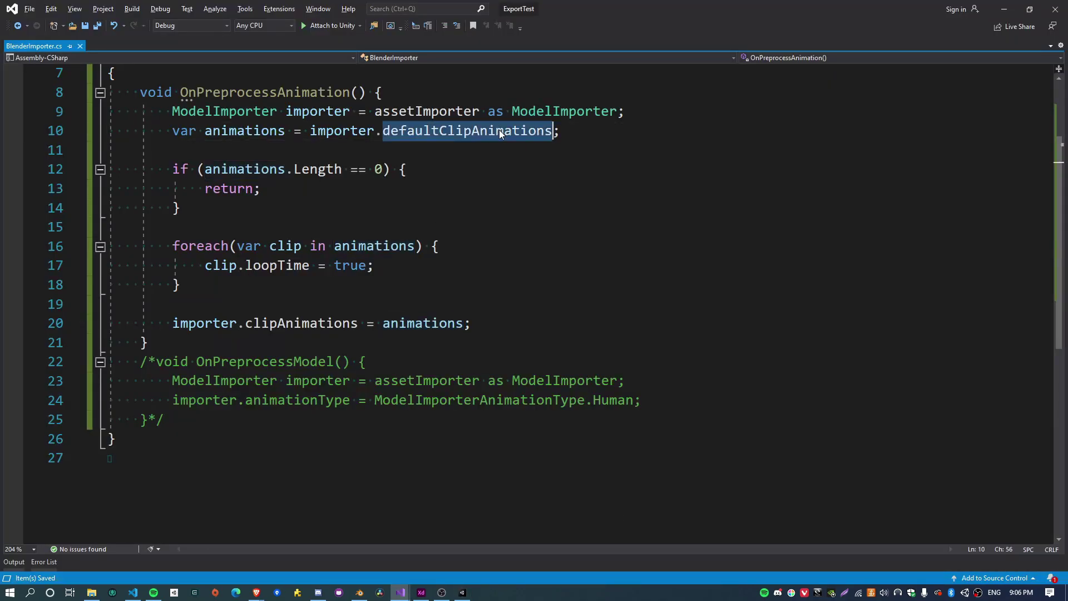
pyautogui.hotkey('alt', 'Tab')
pyautogui.click(636, 420)
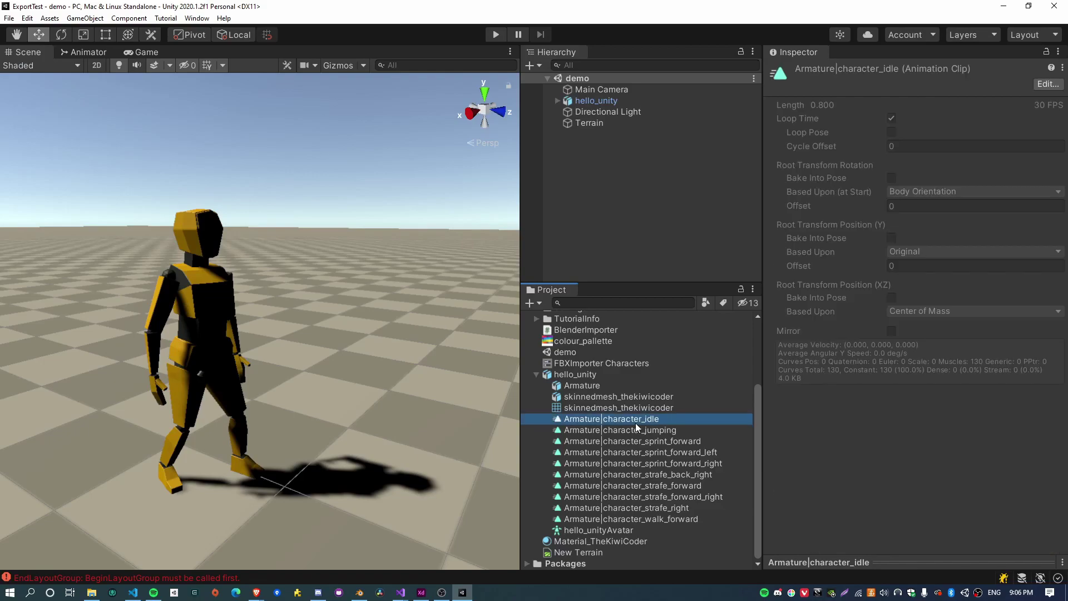
pyautogui.click(632, 431)
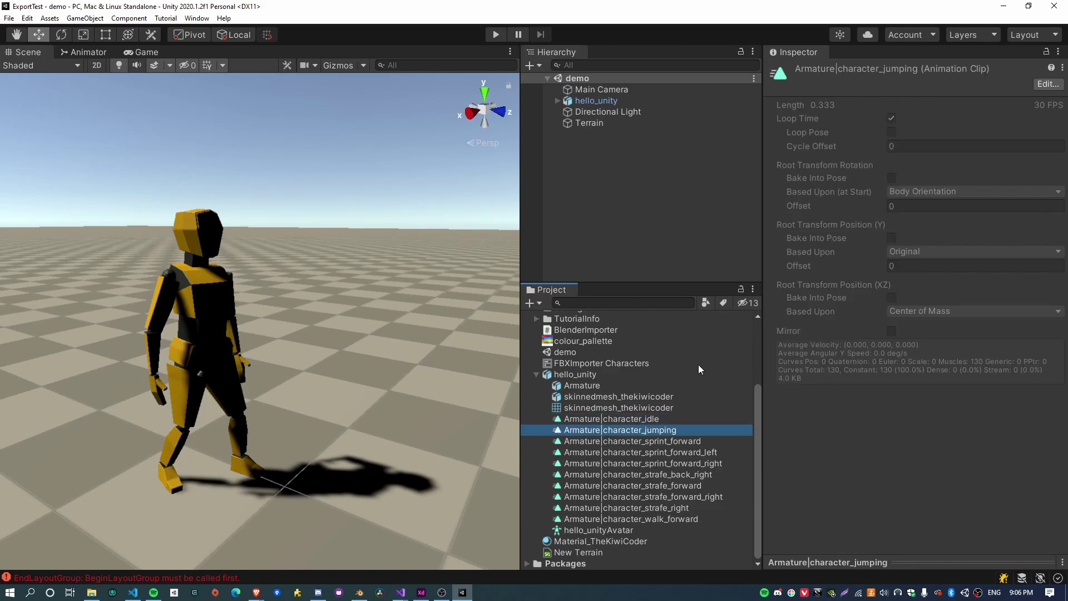
pyautogui.click(623, 463)
pyautogui.click(621, 485)
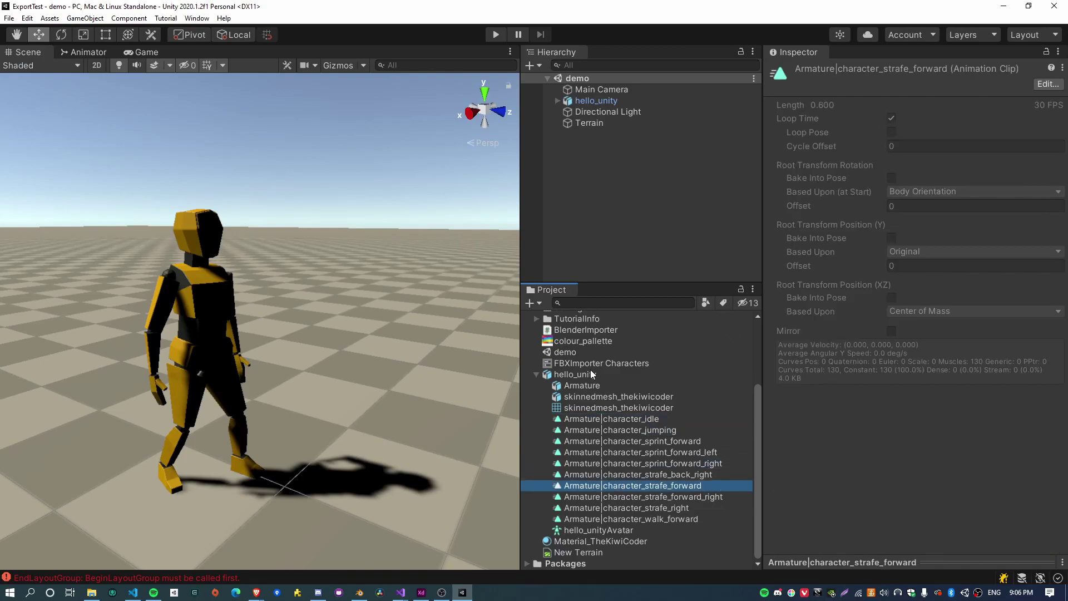
# Step: In the hello_unity import settings, examine the character_sprint_forward_right clip's loop settings and the Based Upon options for root transform rotation
pyautogui.click(582, 376)
pyautogui.click(906, 334)
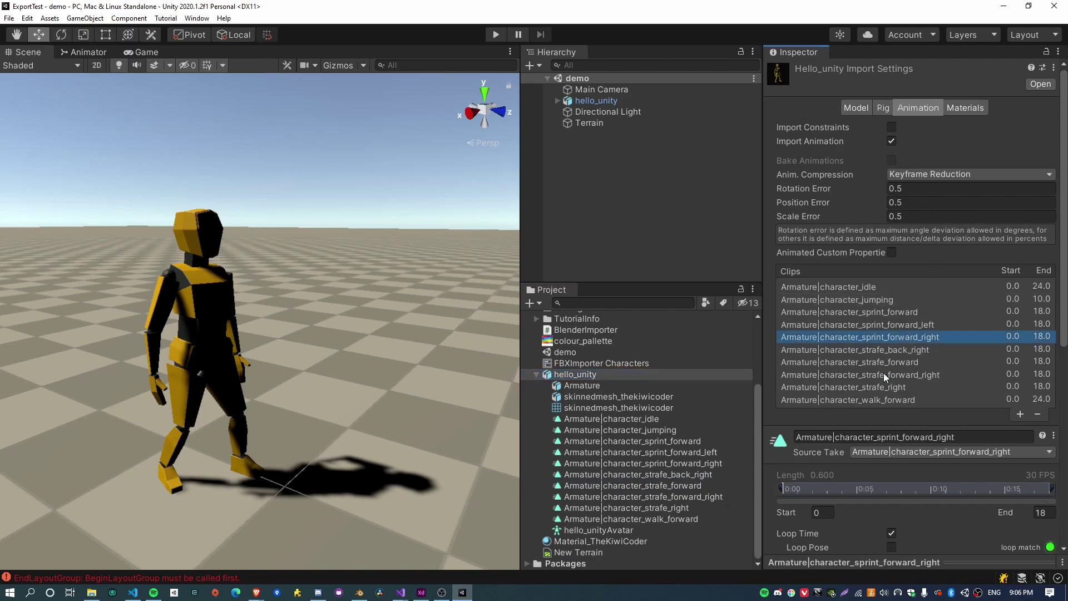
pyautogui.scroll(-6, 884, 373)
pyautogui.scroll(6, 843, 138)
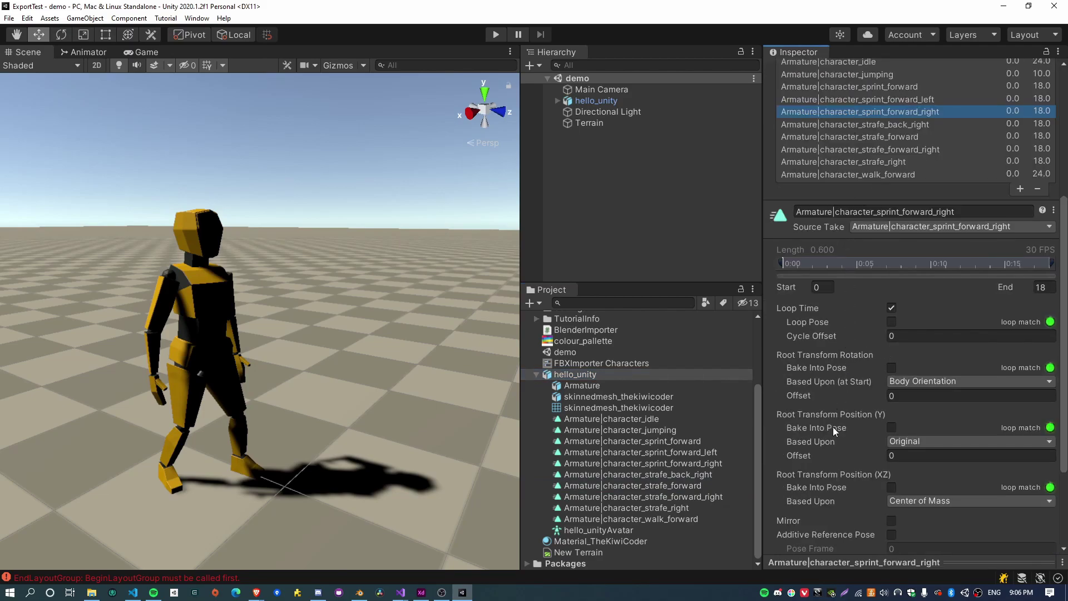
pyautogui.scroll(-6, 836, 455)
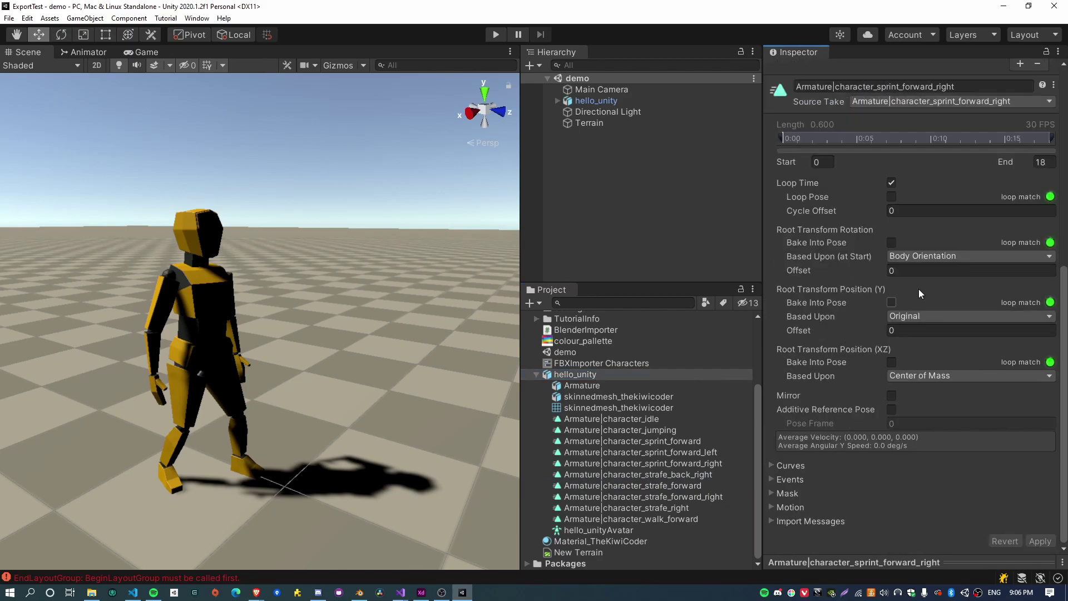
pyautogui.click(921, 258)
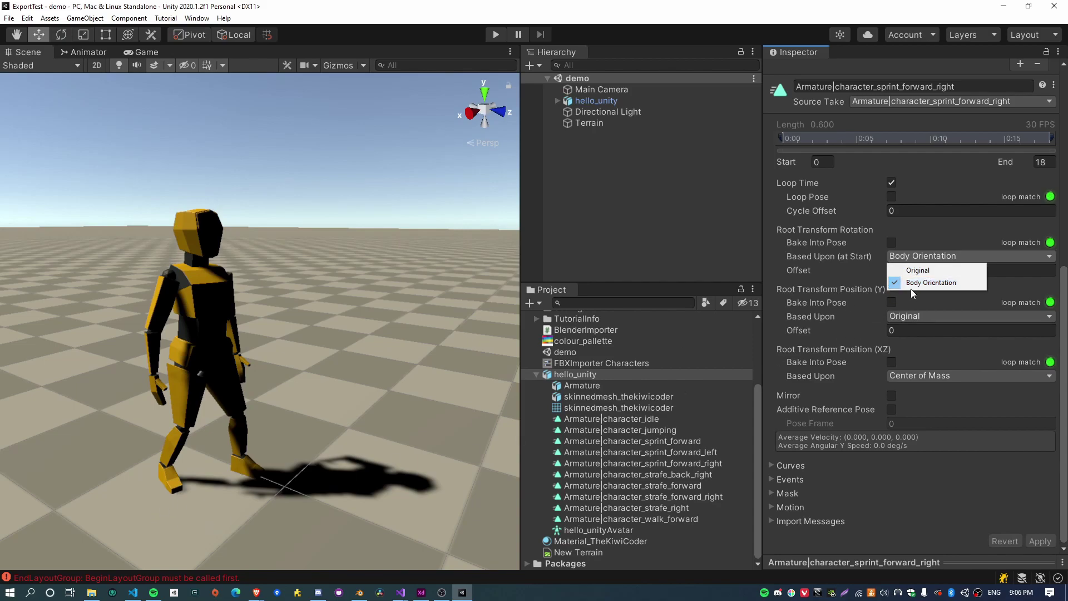
pyautogui.click(930, 284)
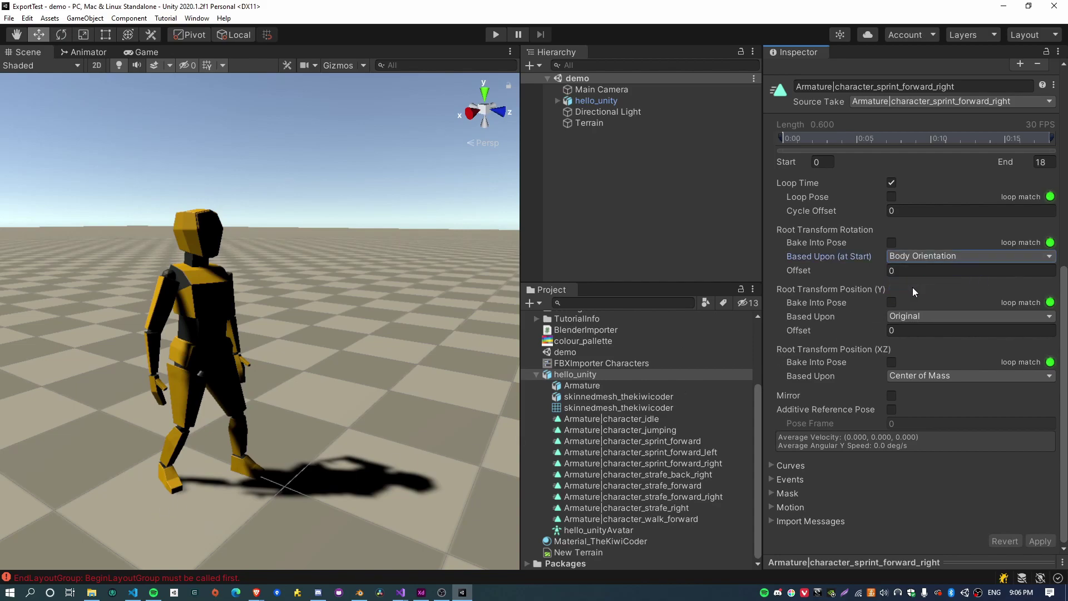
pyautogui.click(904, 256)
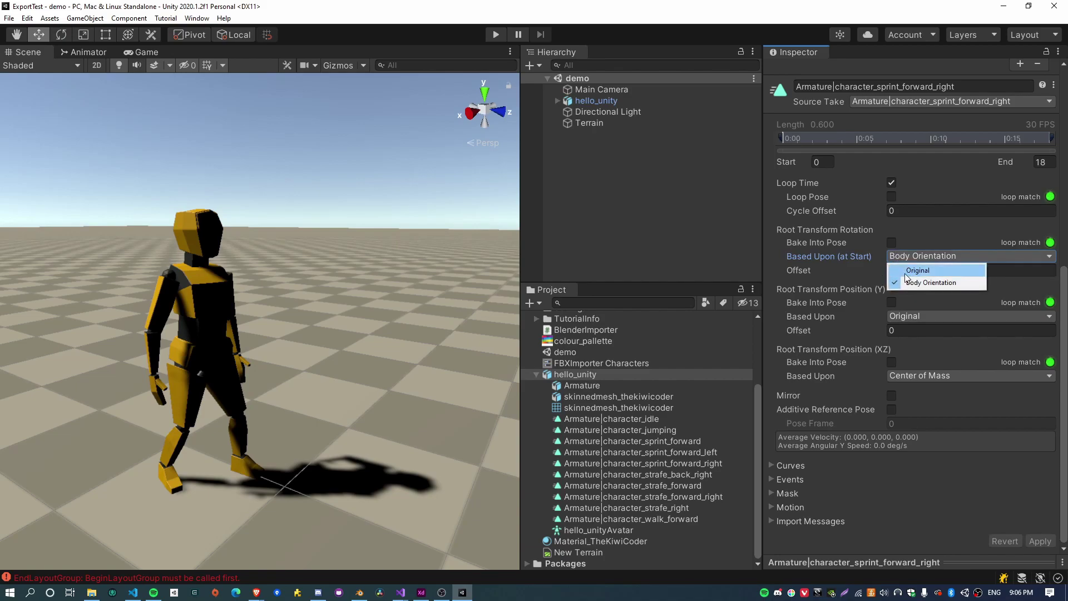
pyautogui.click(811, 257)
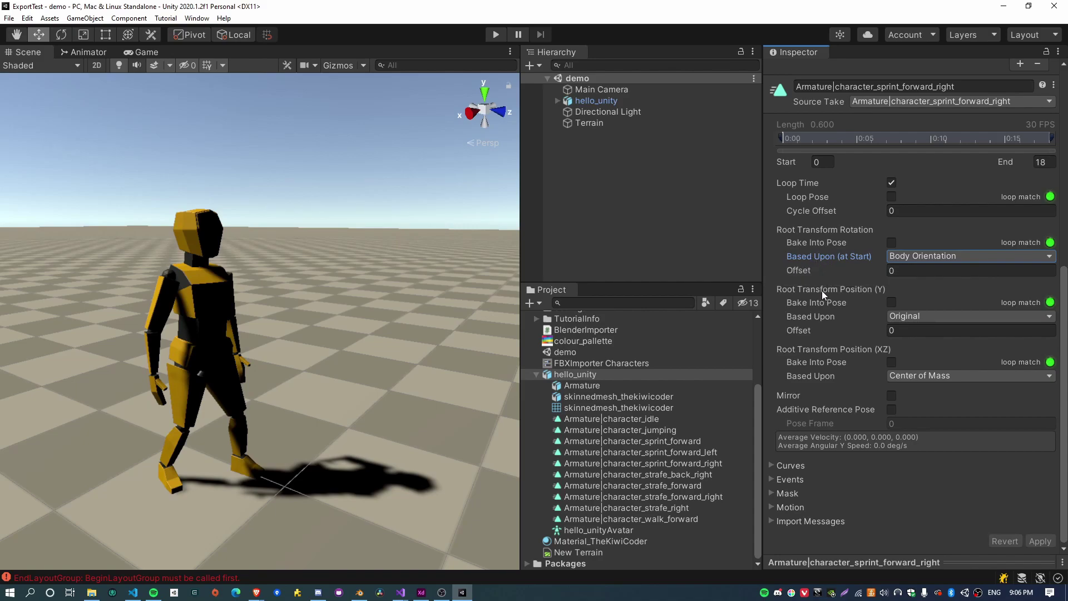
pyautogui.scroll(10, 824, 334)
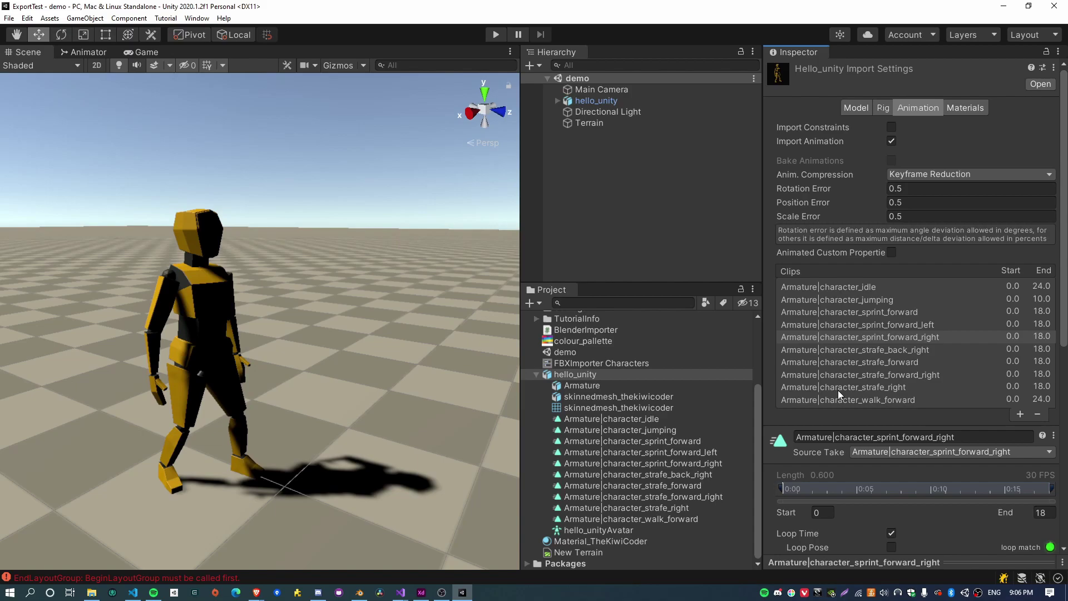
# Step: Switch to the ExportTest script in Visual Studio and review the OnPreprocessAnimation method and its clip loop
pyautogui.keyDown('alt'); pyautogui.moveTo(479, 384); pyautogui.dragTo(366, 496); pyautogui.keyUp('alt')
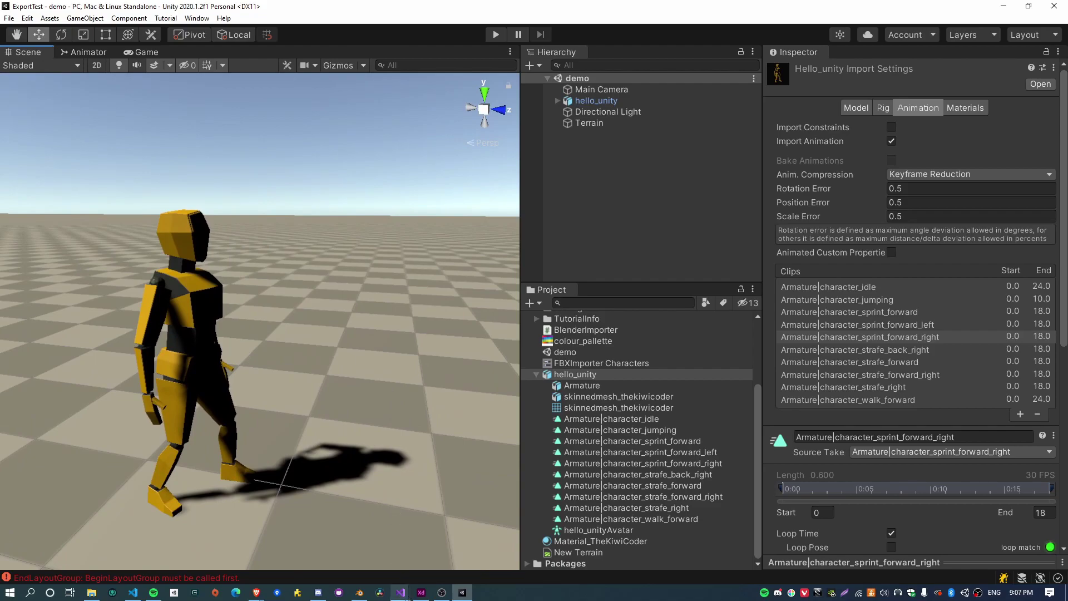
pyautogui.moveTo(401, 594)
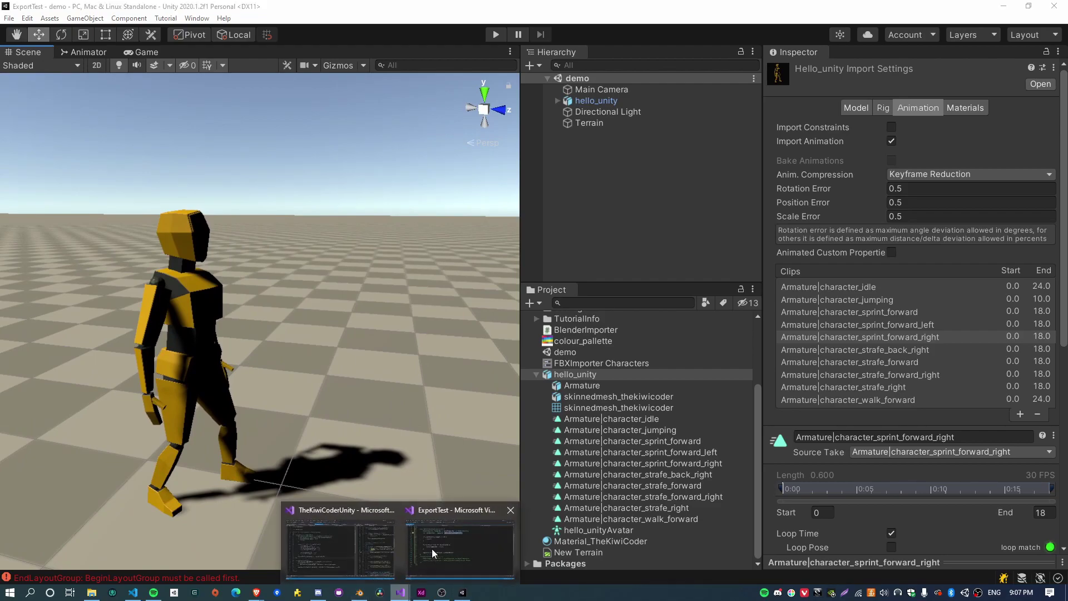
pyautogui.click(433, 549)
pyautogui.click(489, 117)
pyautogui.scroll(2, 361, 161)
pyautogui.doubleClick(240, 208)
pyautogui.doubleClick(432, 168)
pyautogui.click(415, 169)
pyautogui.moveTo(140, 207); pyautogui.dragTo(242, 455)
pyautogui.click(244, 452)
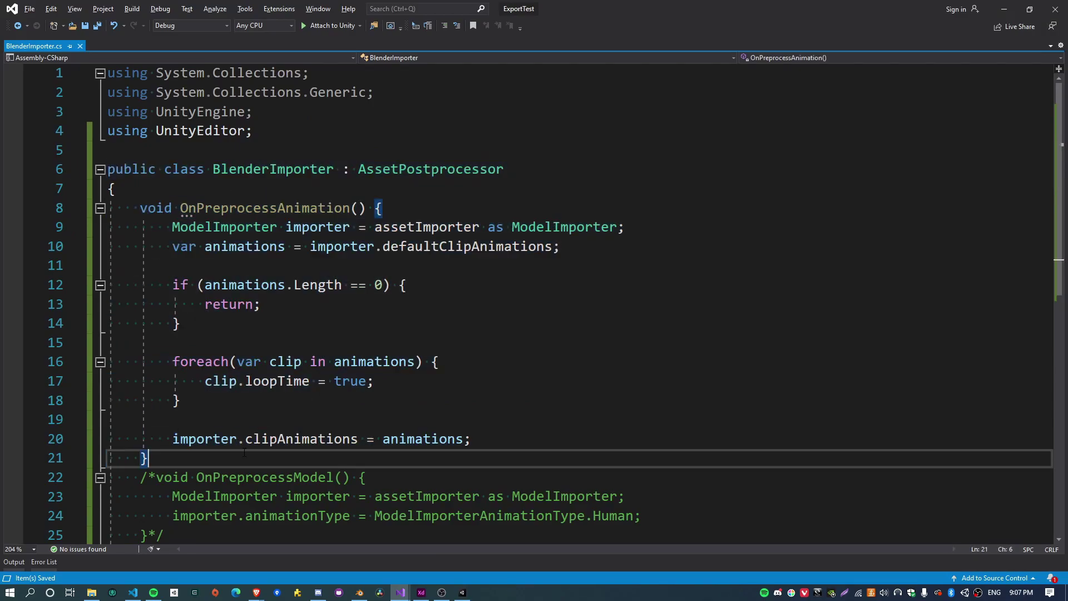
pyautogui.moveTo(374, 381)
pyautogui.mouseDown()
pyautogui.moveTo(205, 382)
pyautogui.moveTo(376, 382)
pyautogui.mouseUp()
pyautogui.doubleClick(219, 383)
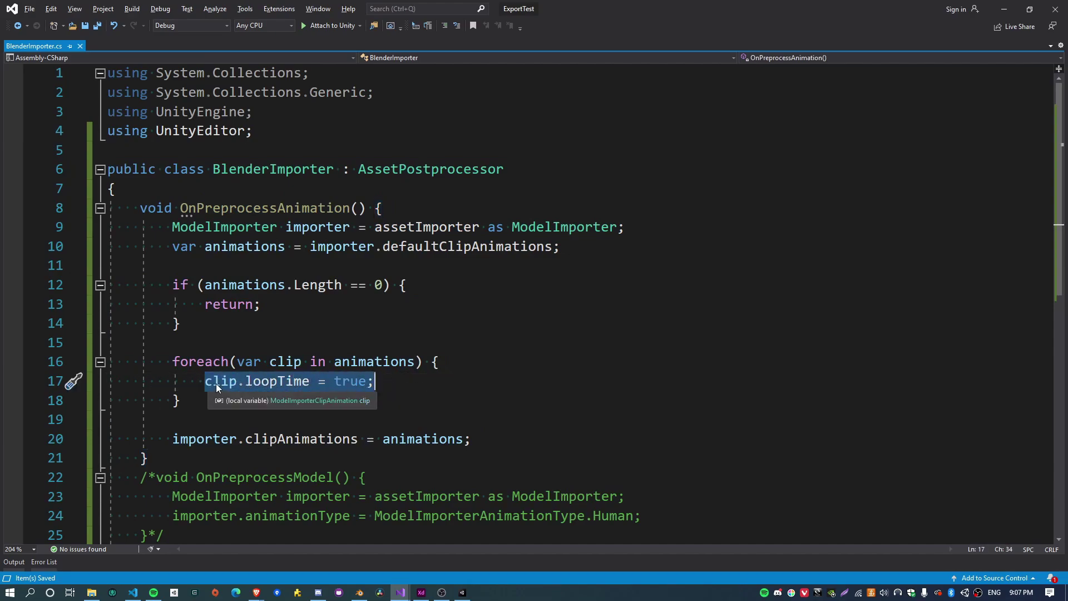
pyautogui.click(300, 367)
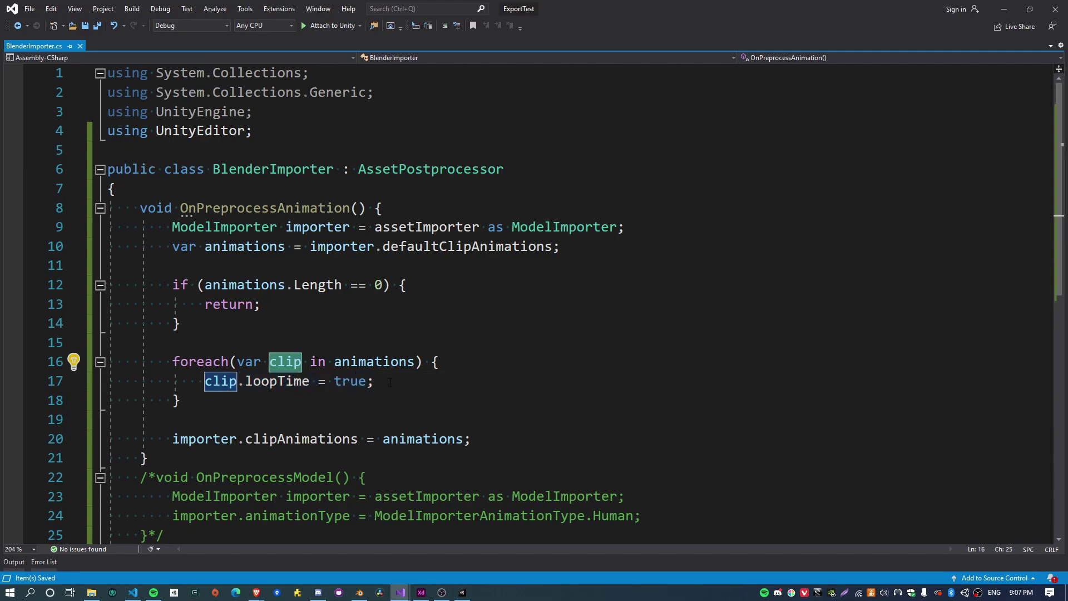
pyautogui.click(462, 369)
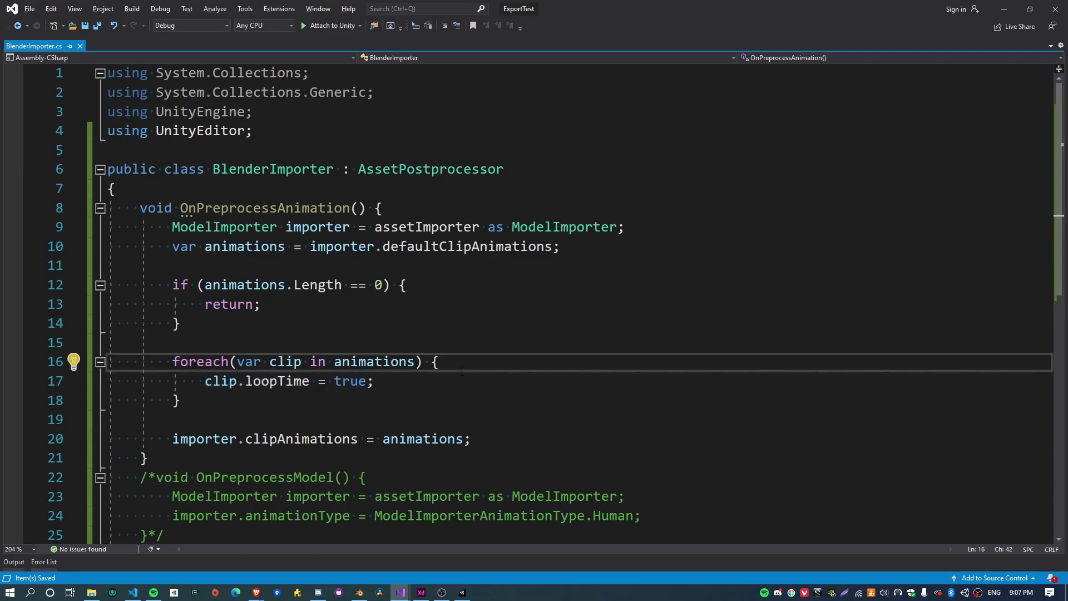
pyautogui.press('Return')
pyautogui.write('"_loop"')
pyautogui.hotkey('shift', 'Home')
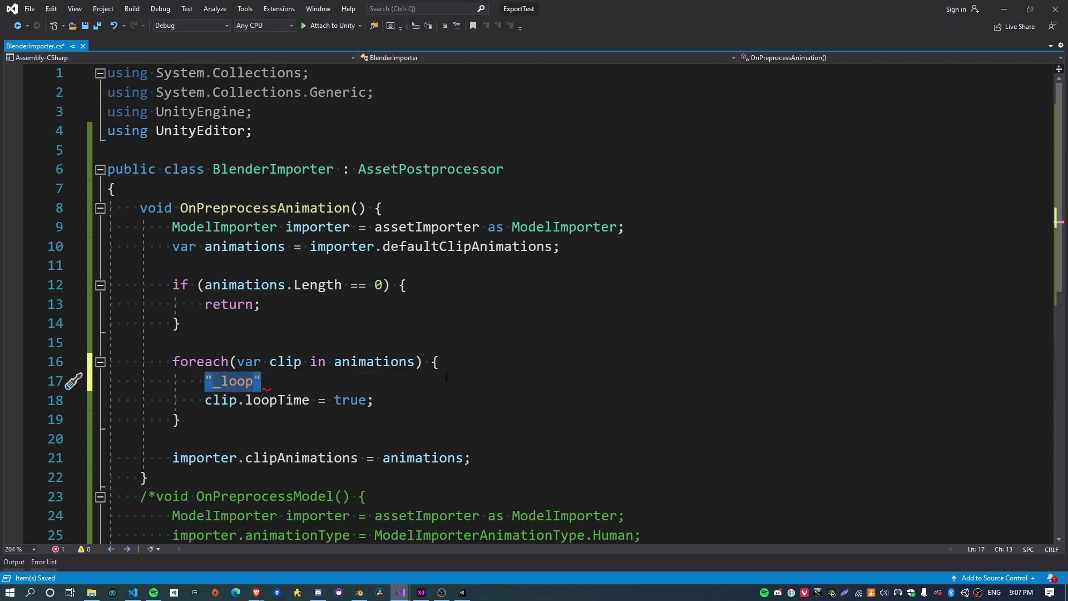
pyautogui.press('Home')
pyautogui.hotkey('shift', 'End')
pyautogui.hotkey('ctrl', 'x')
pyautogui.moveTo(383, 399); pyautogui.dragTo(217, 390)
pyautogui.click(248, 386)
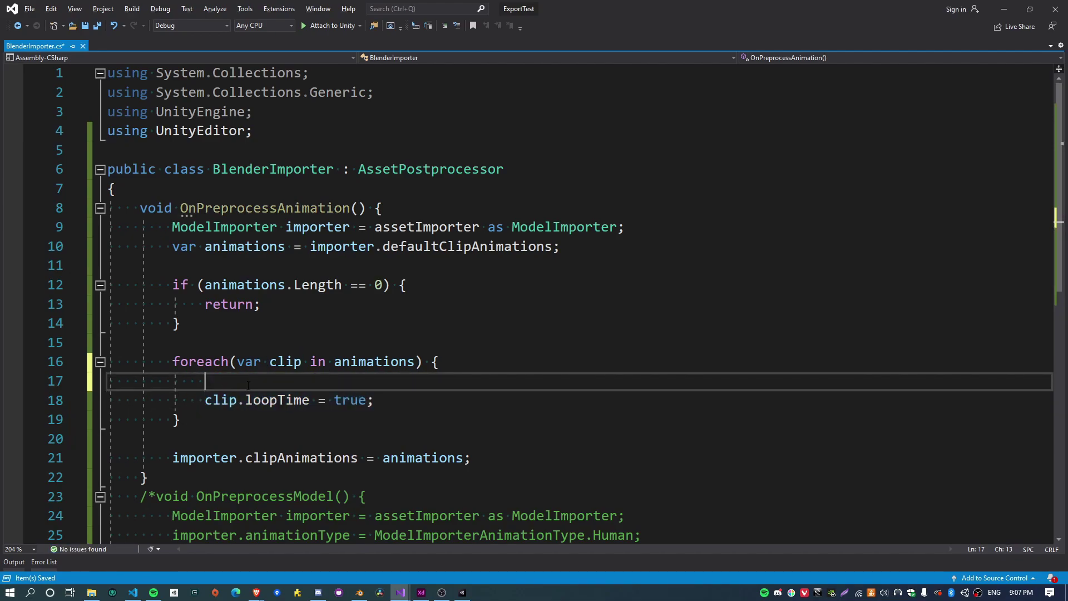
pyautogui.press('BackSpace')
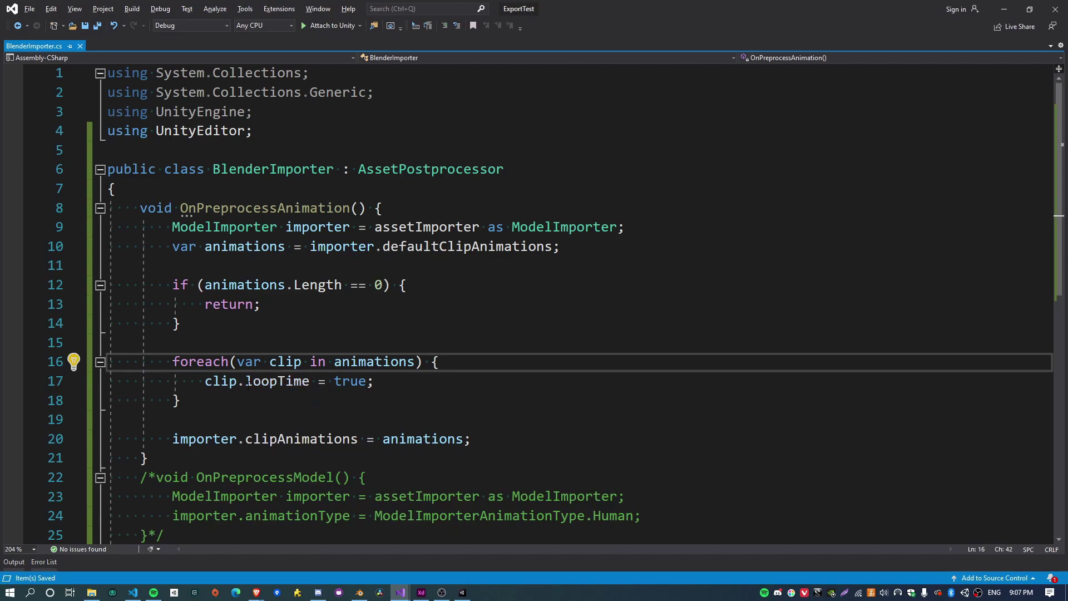
# Step: Review the foreach clip loop and the AssetPostprocessor base class in the BlenderImporter script
pyautogui.doubleClick(280, 364)
pyautogui.click(402, 383)
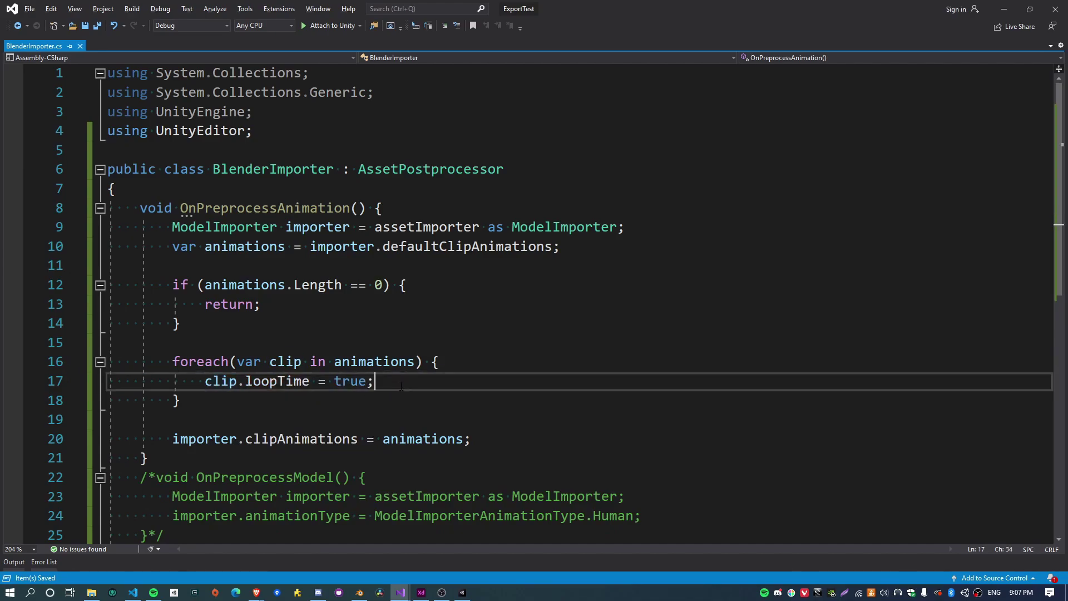
pyautogui.doubleClick(419, 168)
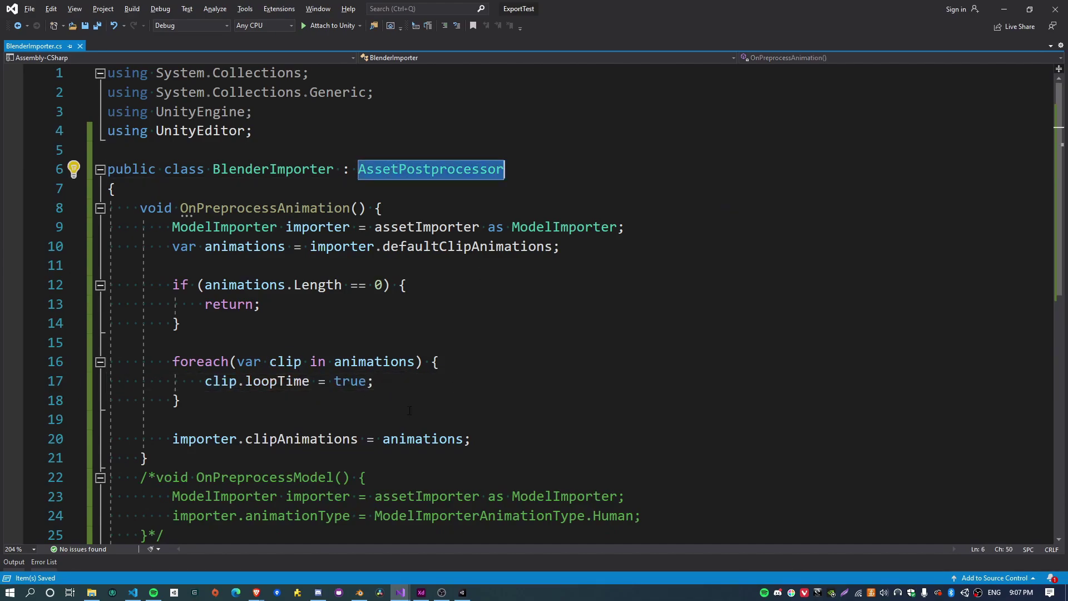
pyautogui.scroll(-2, 409, 410)
pyautogui.scroll(1, 271, 370)
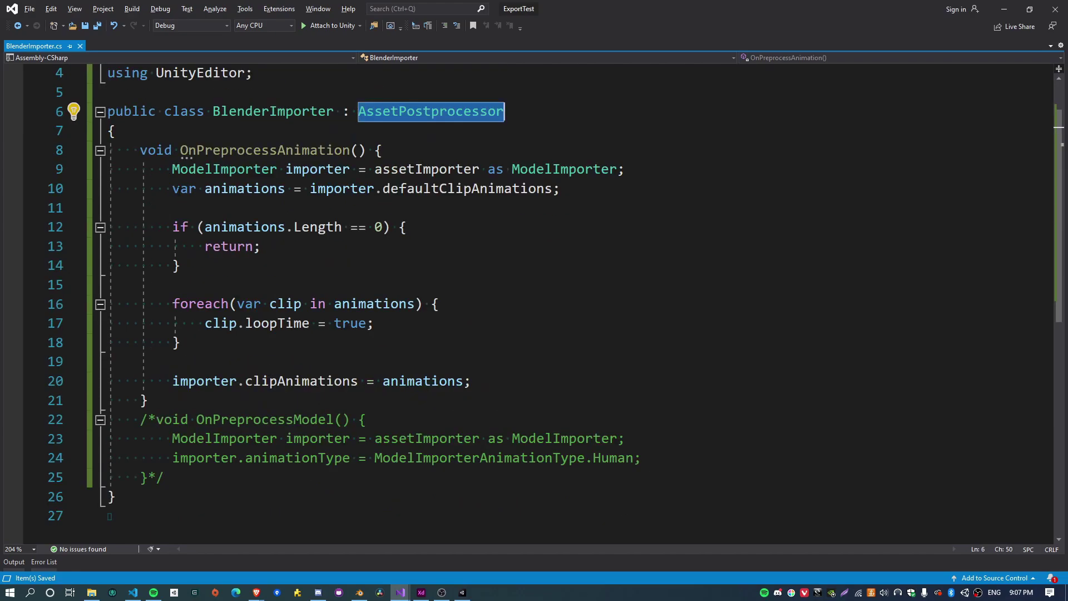
pyautogui.click(562, 303)
# Step: Switch to Unity, open the Preset Manager project settings, and inspect the Model settings of the FBXImporter Characters preset
pyautogui.hotkey('alt', 'Tab')
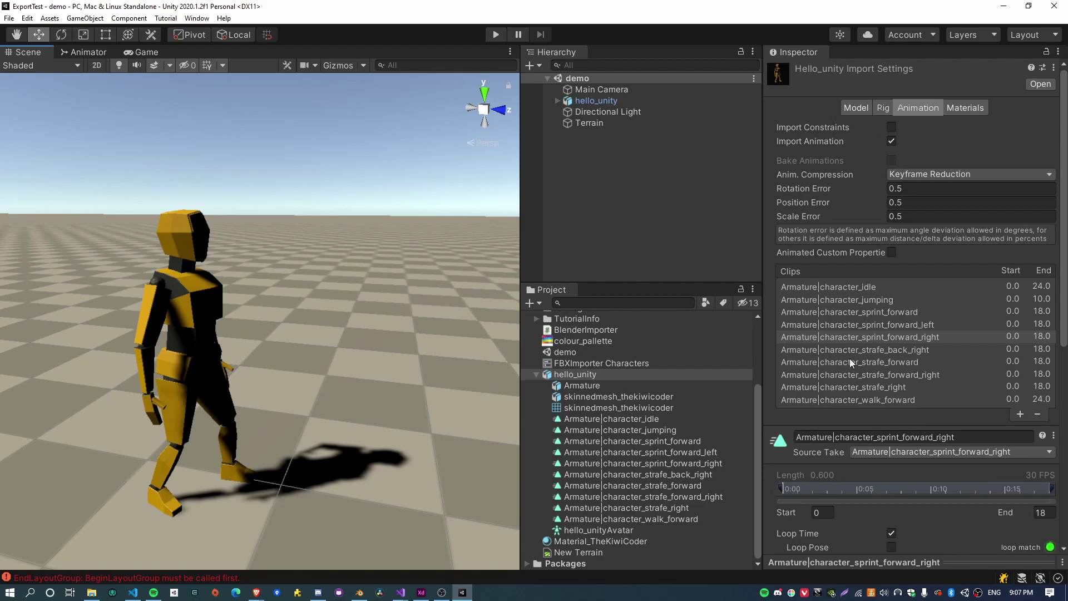
pyautogui.click(27, 18)
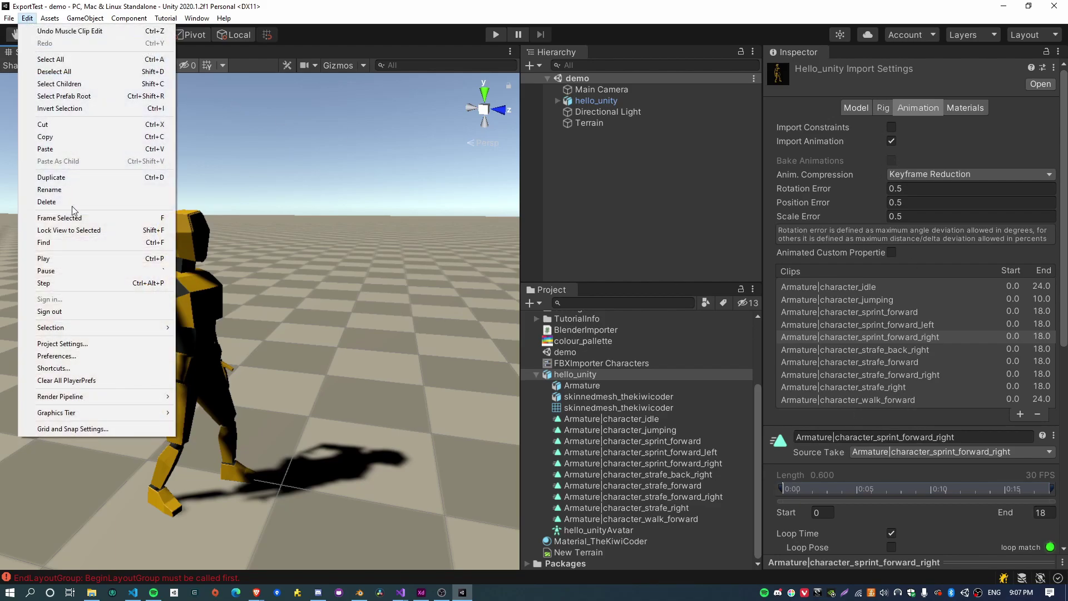
pyautogui.click(92, 342)
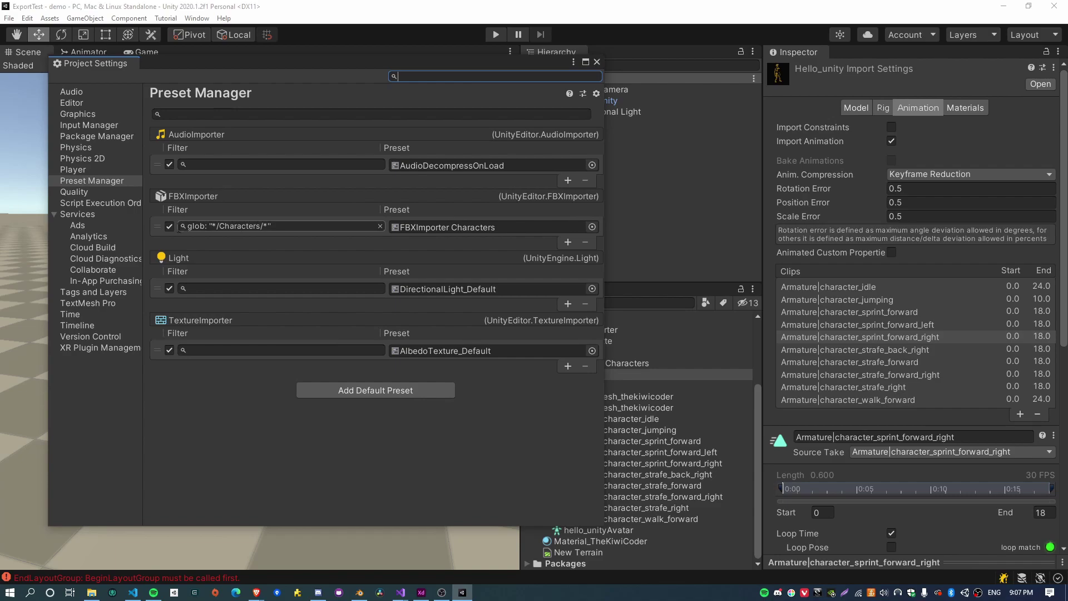
pyautogui.click(463, 228)
pyautogui.click(629, 365)
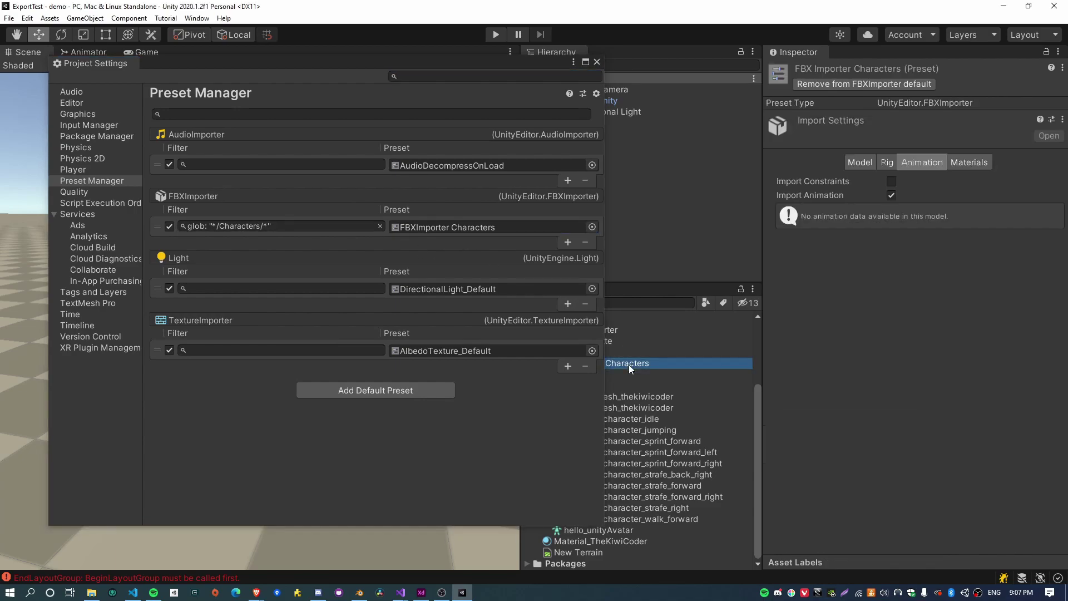
pyautogui.click(861, 163)
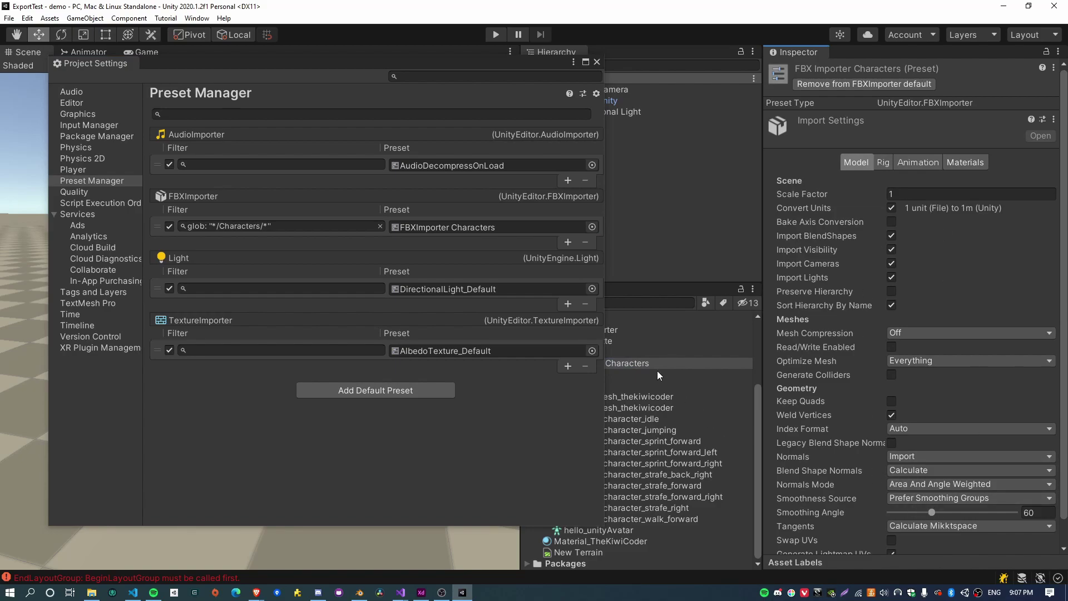
# Step: Close the project settings and look over the import settings of the FBXImporter Characters preset asset
pyautogui.click(598, 63)
pyautogui.click(566, 353)
pyautogui.click(589, 362)
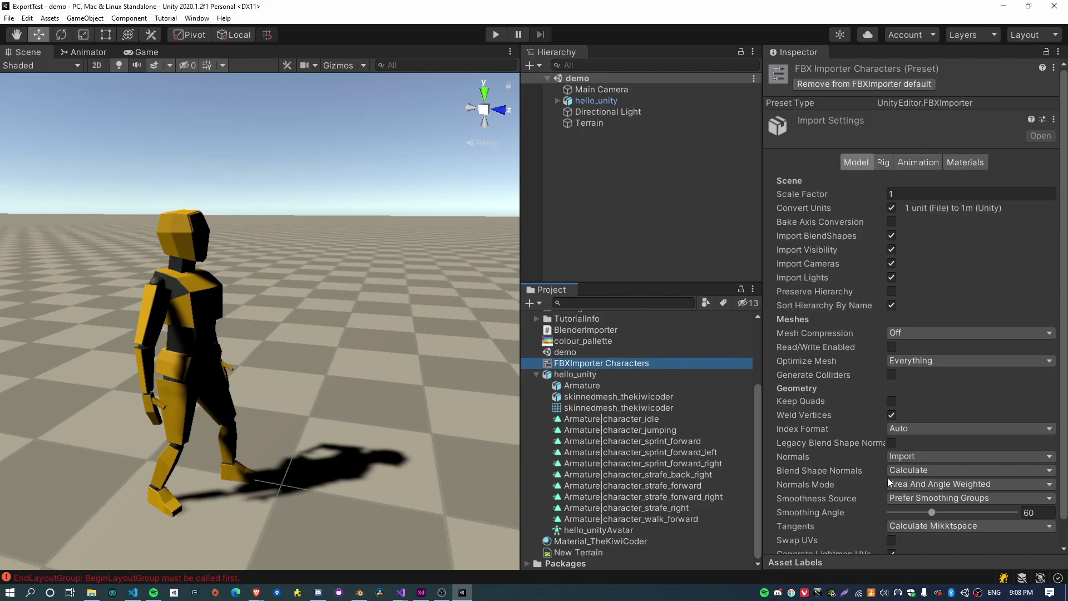
pyautogui.scroll(-1, 946, 459)
pyautogui.scroll(1, 946, 251)
# Step: Switch to Visual Studio and review the whole OnPreprocessAnimation method in the BlenderImporter script
pyautogui.hotkey('alt', 'Tab')
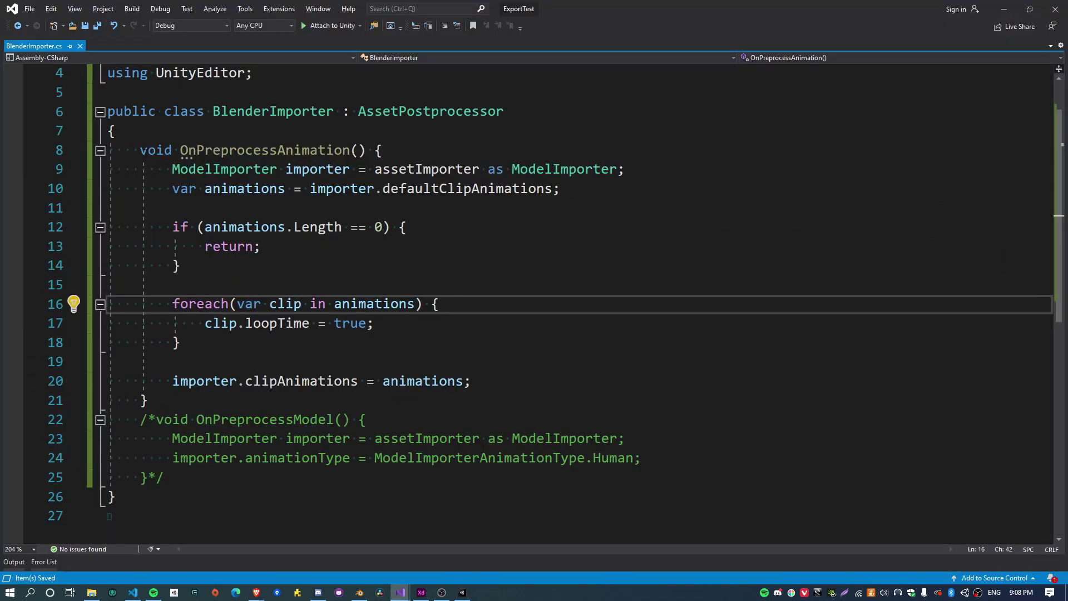
pyautogui.moveTo(140, 151); pyautogui.dragTo(187, 395)
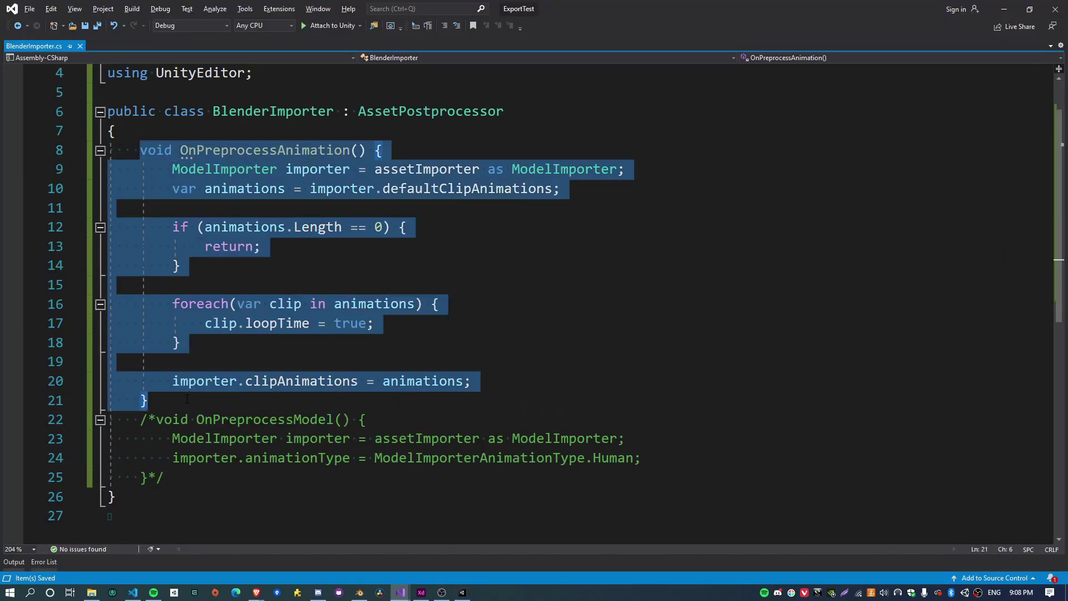
pyautogui.click(232, 395)
pyautogui.scroll(1, 352, 398)
pyautogui.scroll(-2, 352, 398)
pyautogui.scroll(1, 352, 398)
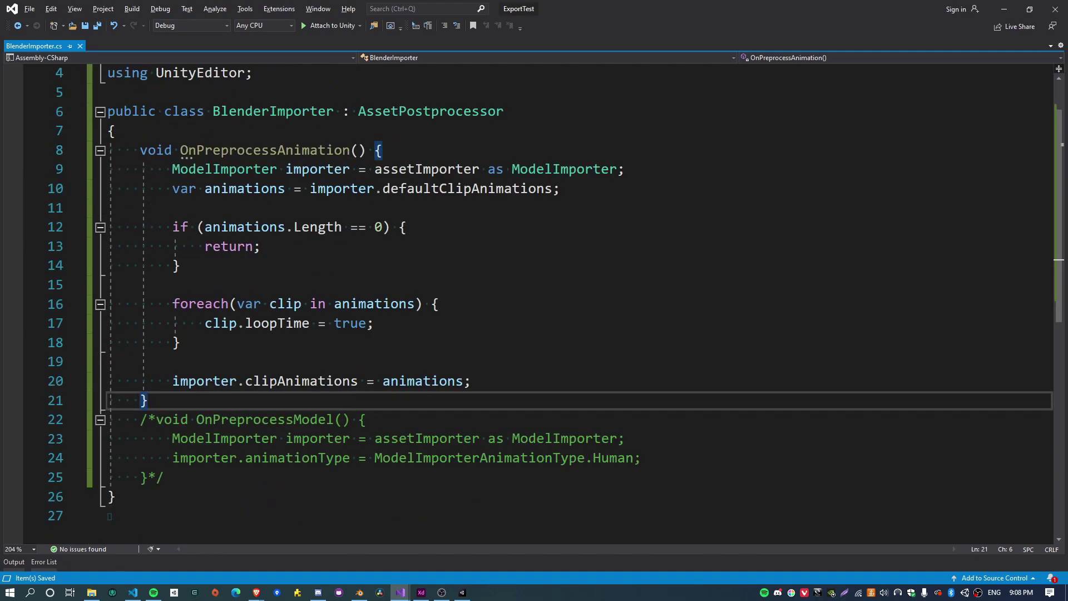
# Step: Check the AssetPostprocessor class declaration and the clipAnimations assignment that ends the OnPreprocessAnimation method
pyautogui.hotkey('alt', 'Tab')
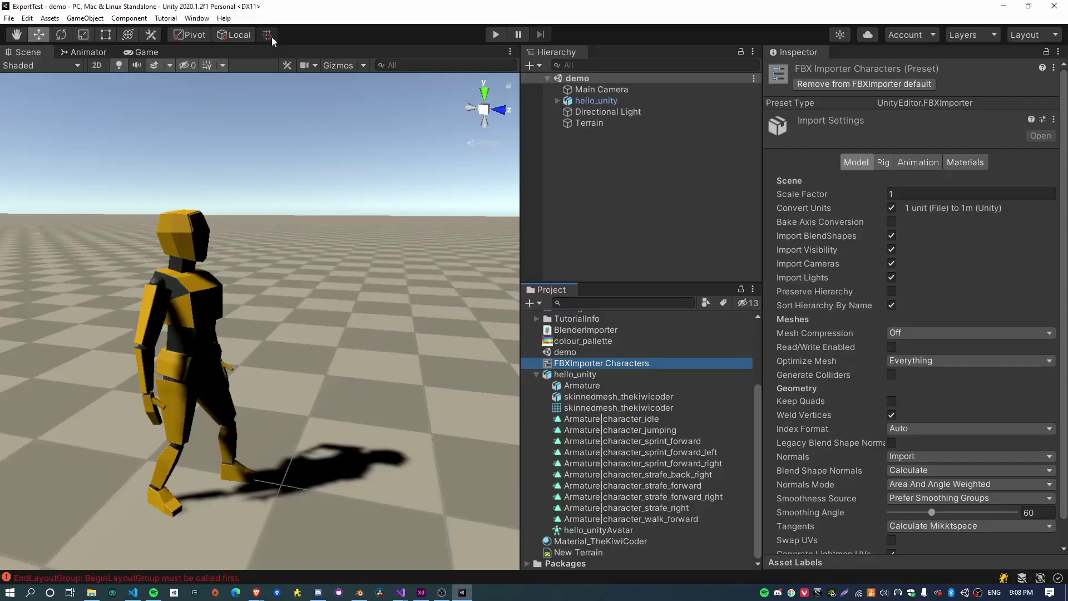
pyautogui.hotkey('alt', 'Tab')
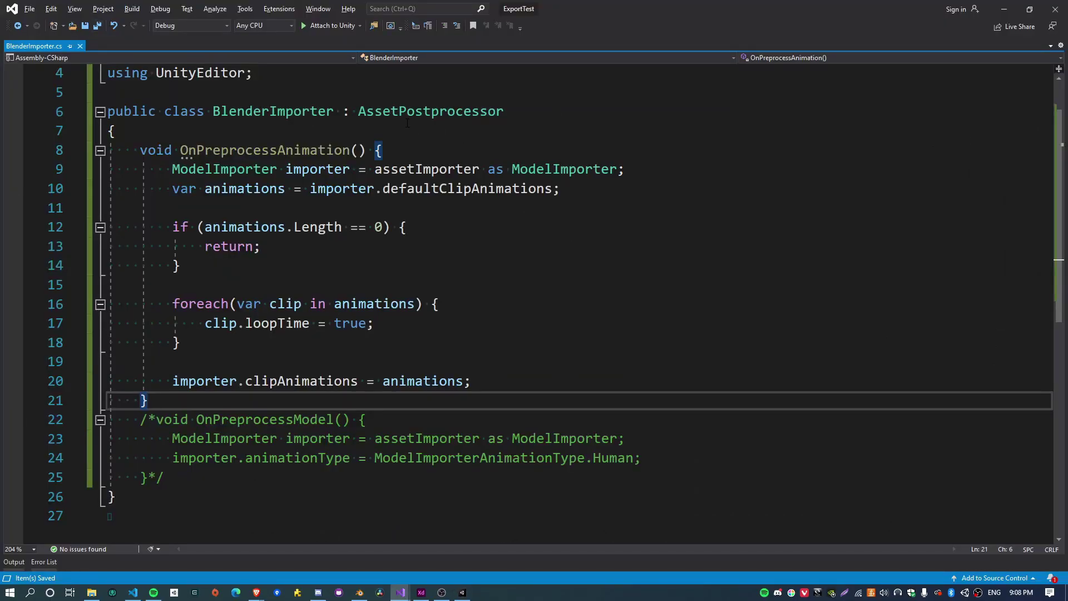
pyautogui.doubleClick(408, 114)
pyautogui.click(493, 381)
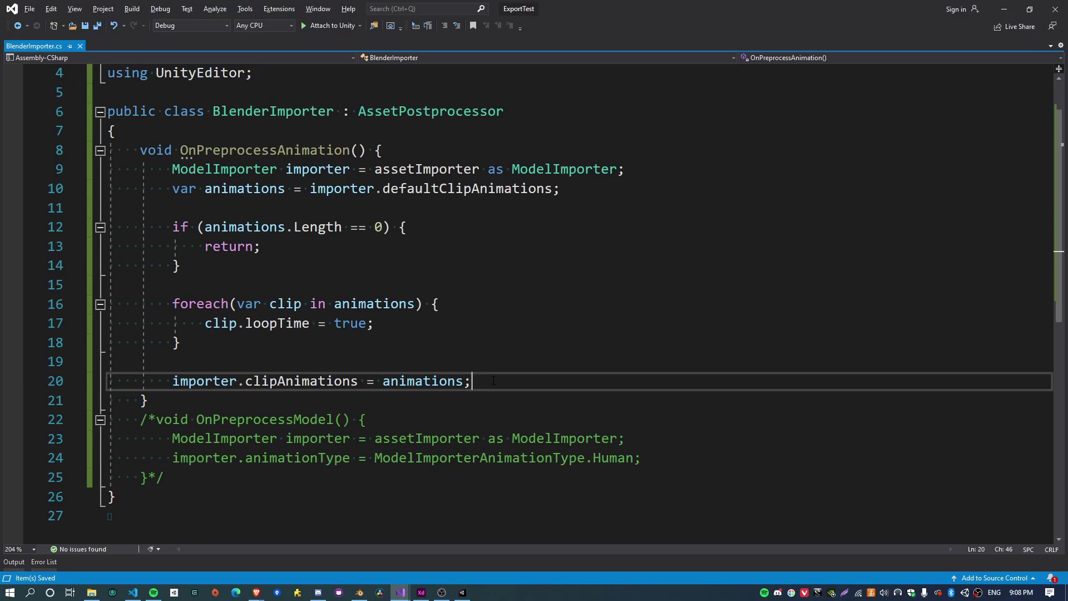
pyautogui.scroll(-1, 494, 380)
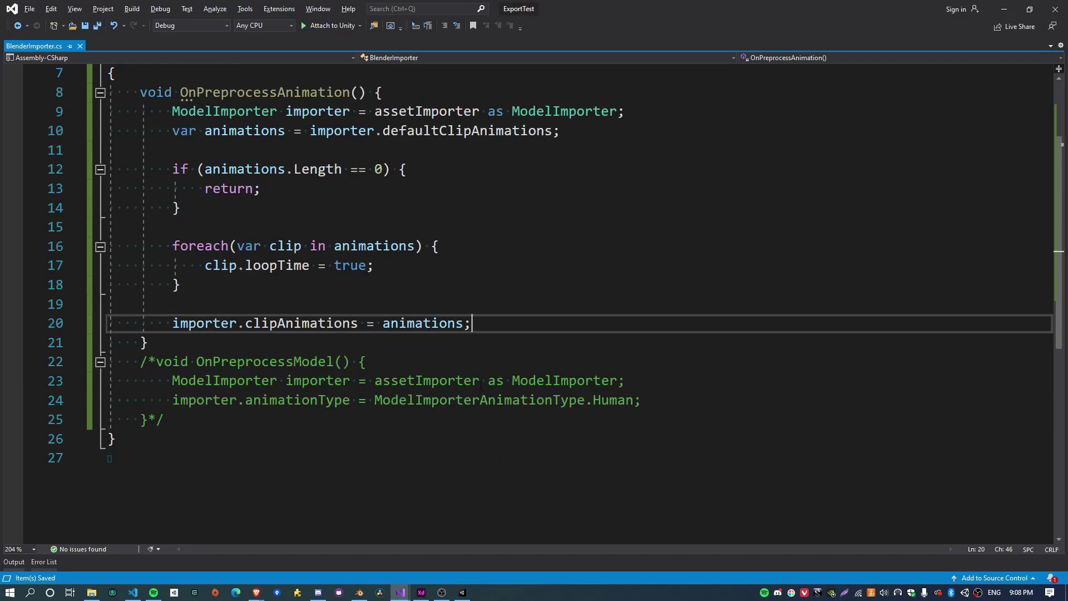
pyautogui.press('Down')
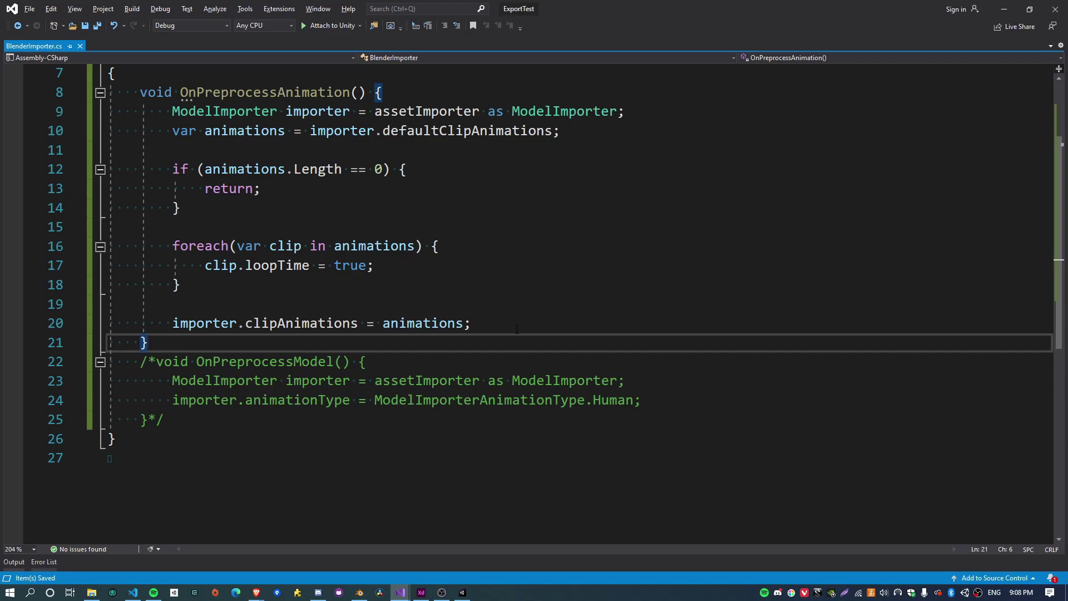
pyautogui.scroll(2, 516, 329)
pyautogui.scroll(-1, 516, 329)
# Step: Switch to Unity, widen the Scene view beside the Hierarchy and Project panels, and view the character from another angle
pyautogui.hotkey('alt', 'Tab')
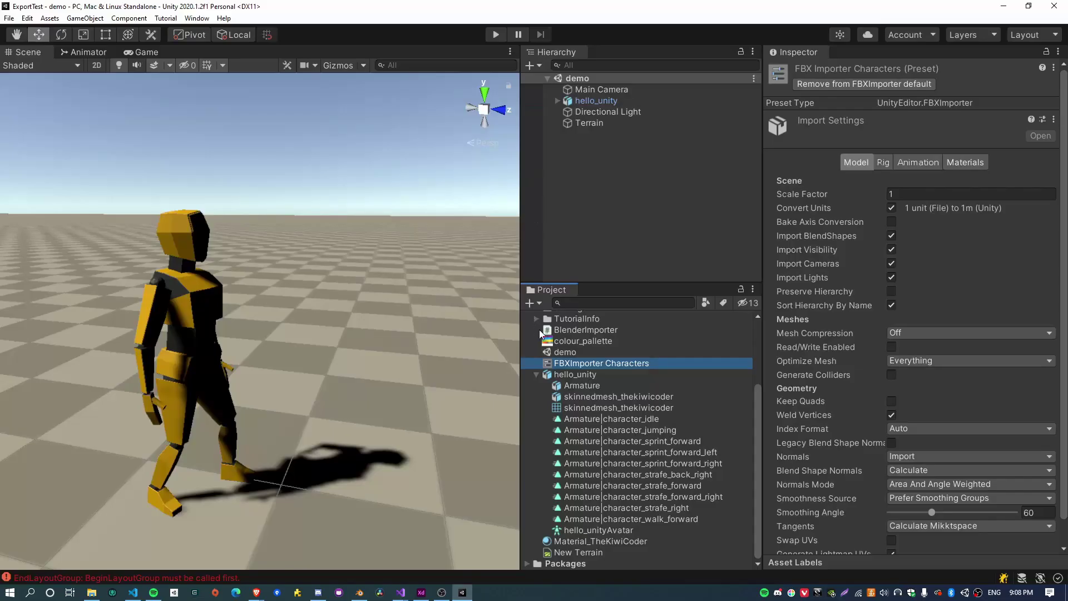
pyautogui.keyDown('alt'); pyautogui.moveTo(426, 352); pyautogui.dragTo(354, 356); pyautogui.keyUp('alt')
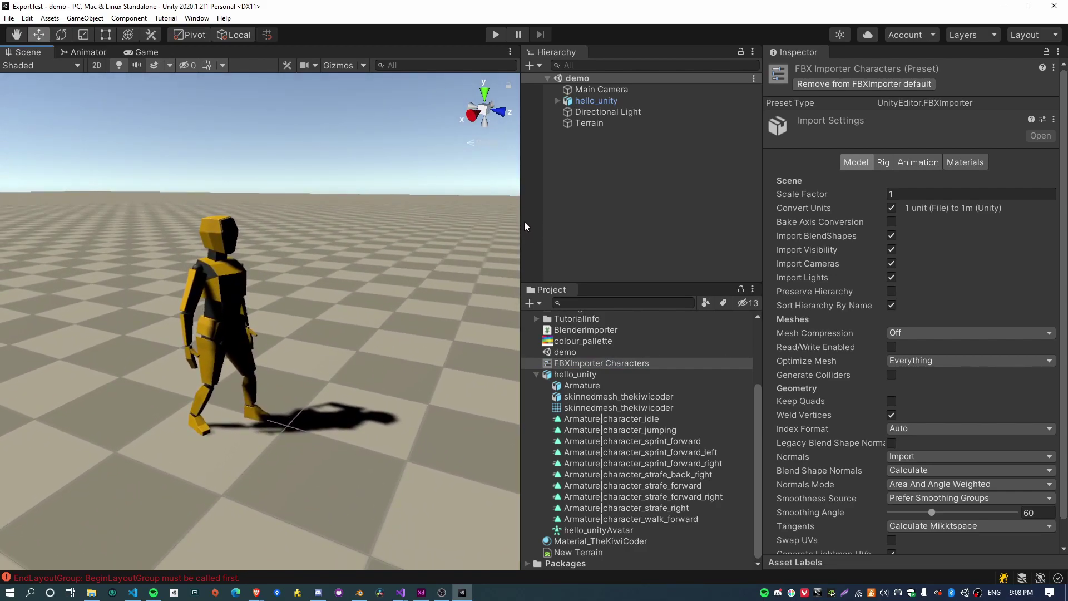
pyautogui.moveTo(527, 220); pyautogui.dragTo(674, 247)
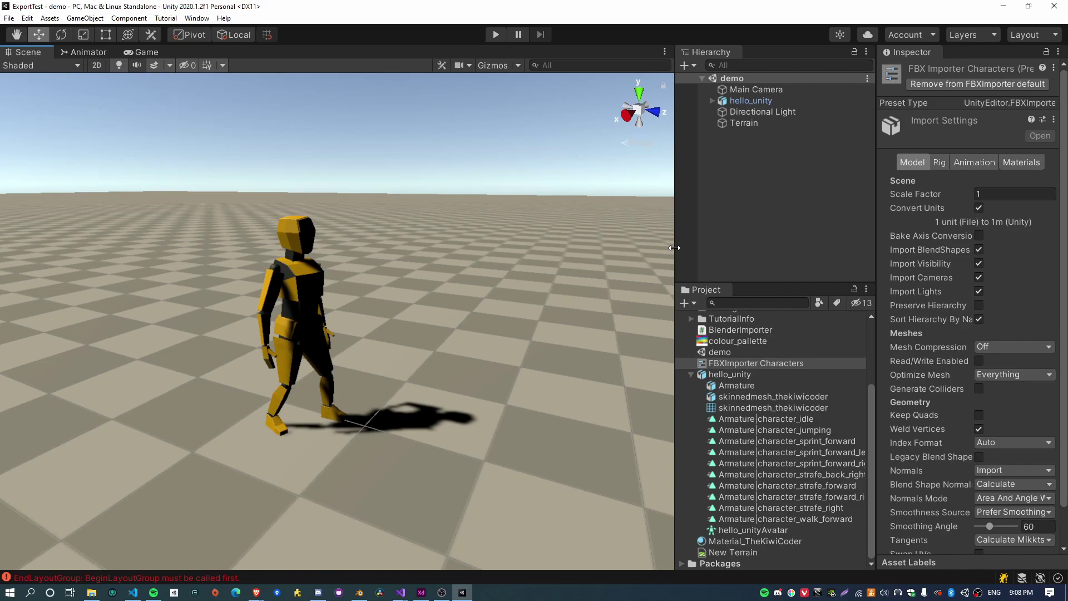
pyautogui.keyDown('alt'); pyautogui.moveTo(574, 264); pyautogui.dragTo(667, 278); pyautogui.keyUp('alt')
pyautogui.keyDown('alt'); pyautogui.moveTo(819, 276); pyautogui.dragTo(652, 275); pyautogui.keyUp('alt')
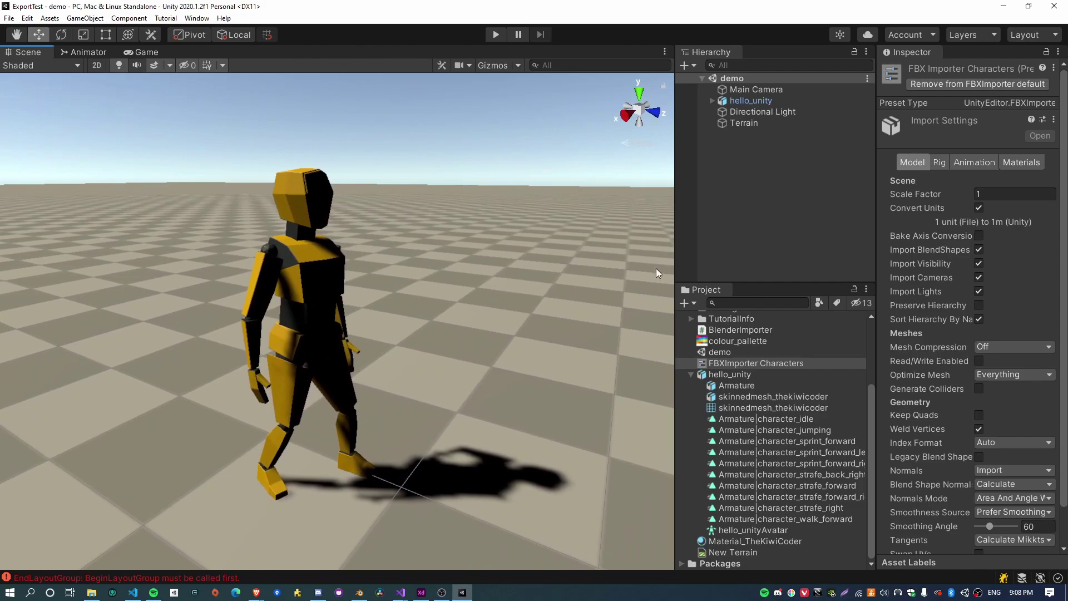
pyautogui.moveTo(675, 235); pyautogui.dragTo(740, 237)
pyautogui.click(881, 212)
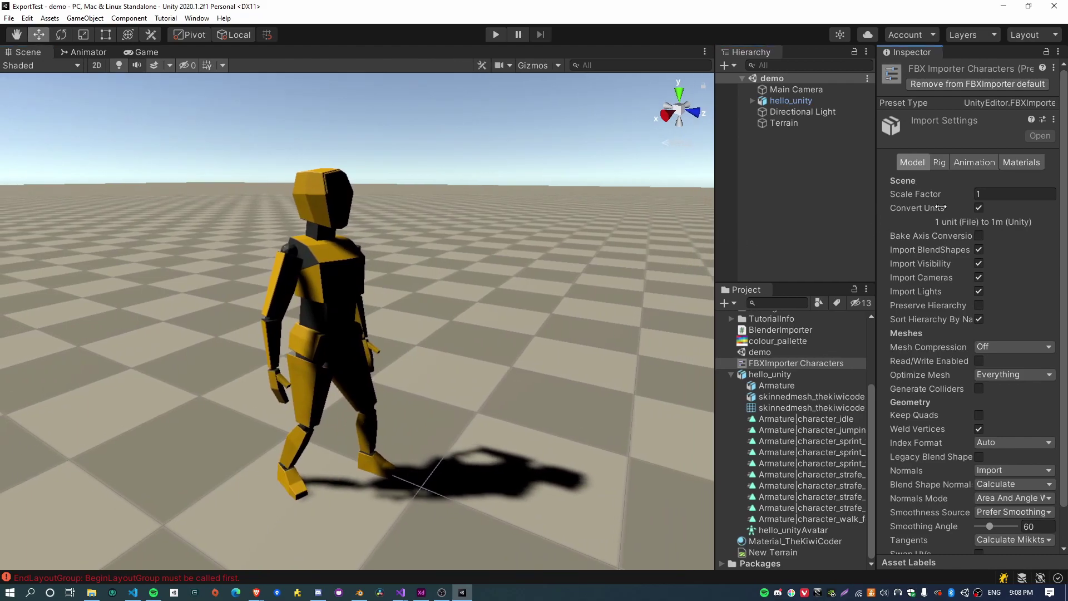
pyautogui.keyDown('alt'); pyautogui.moveTo(589, 266); pyautogui.dragTo(565, 275); pyautogui.keyUp('alt')
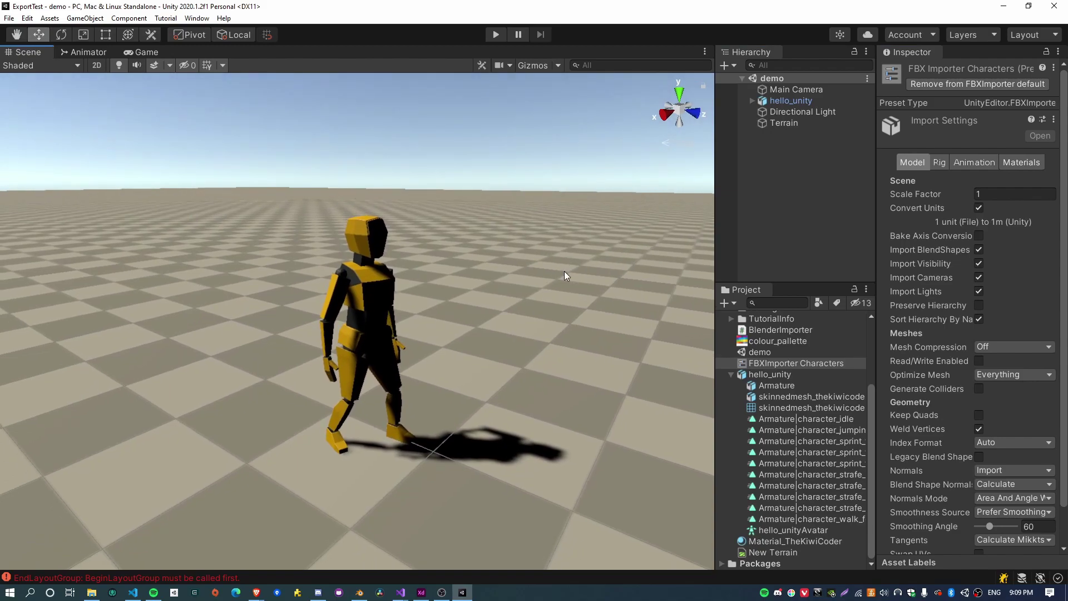